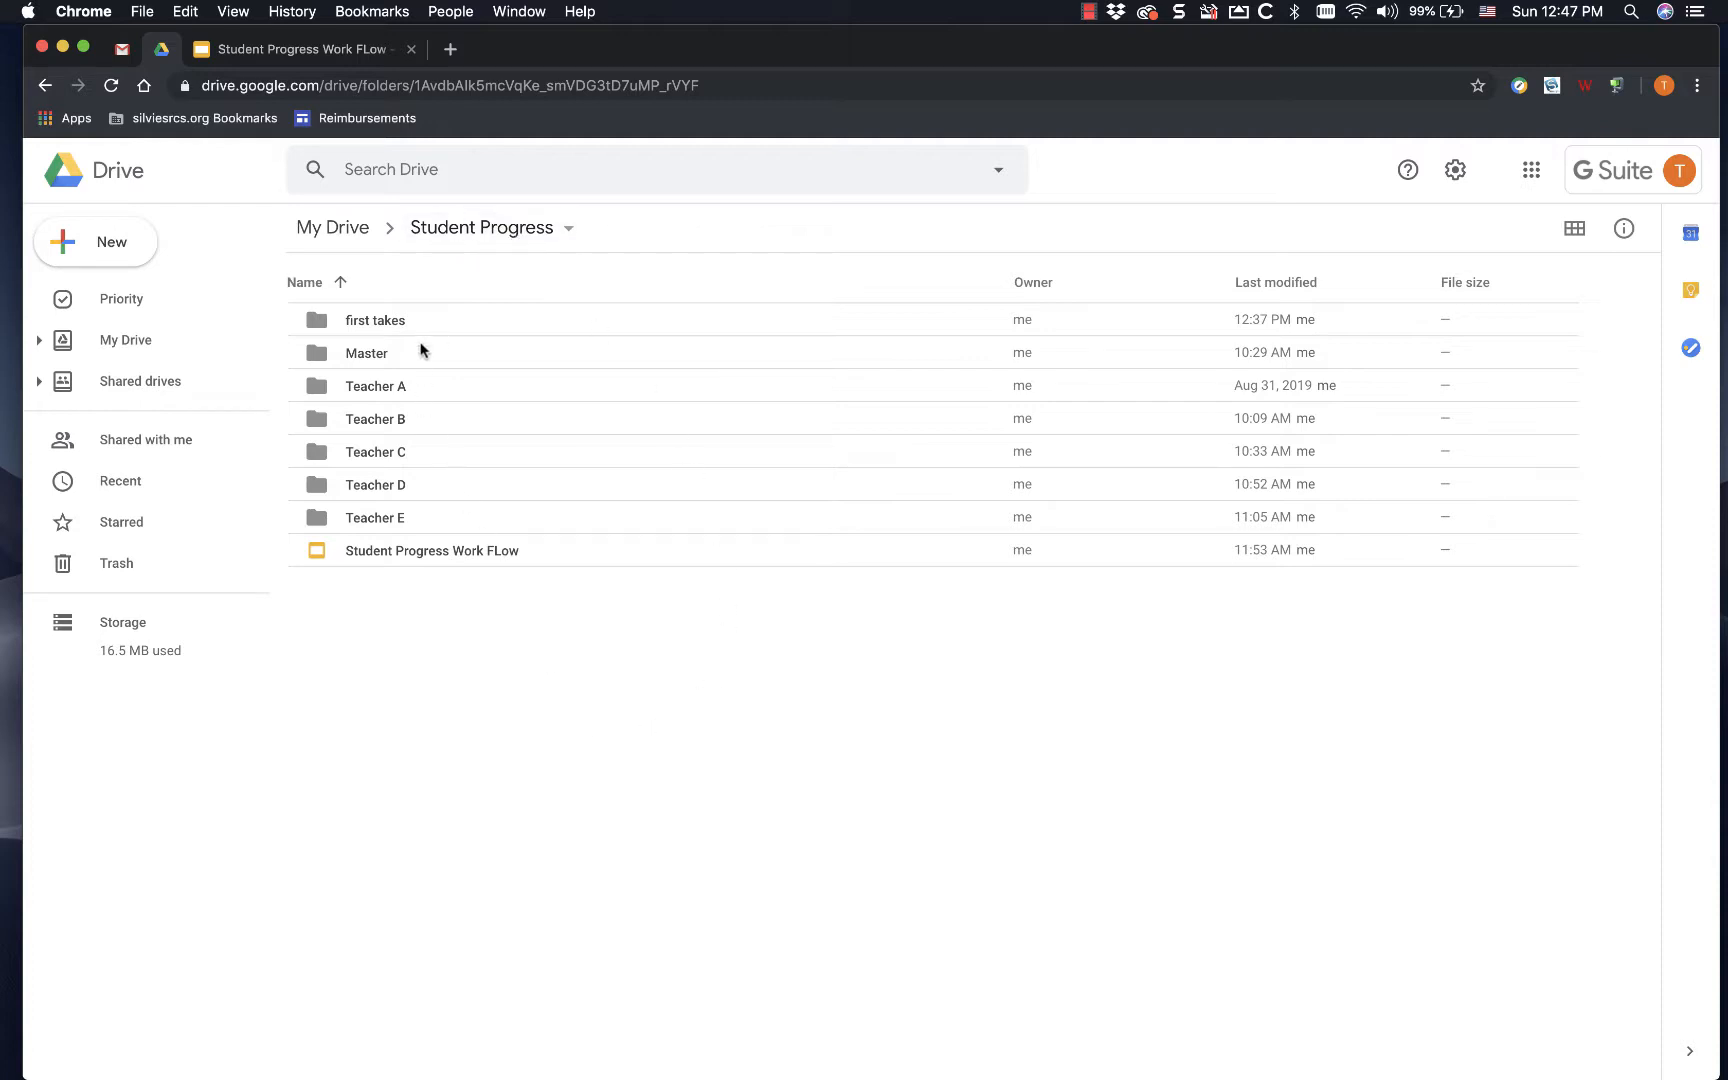
- View the Master Student Progress form in the Master folder and close it
double_click(357, 360)
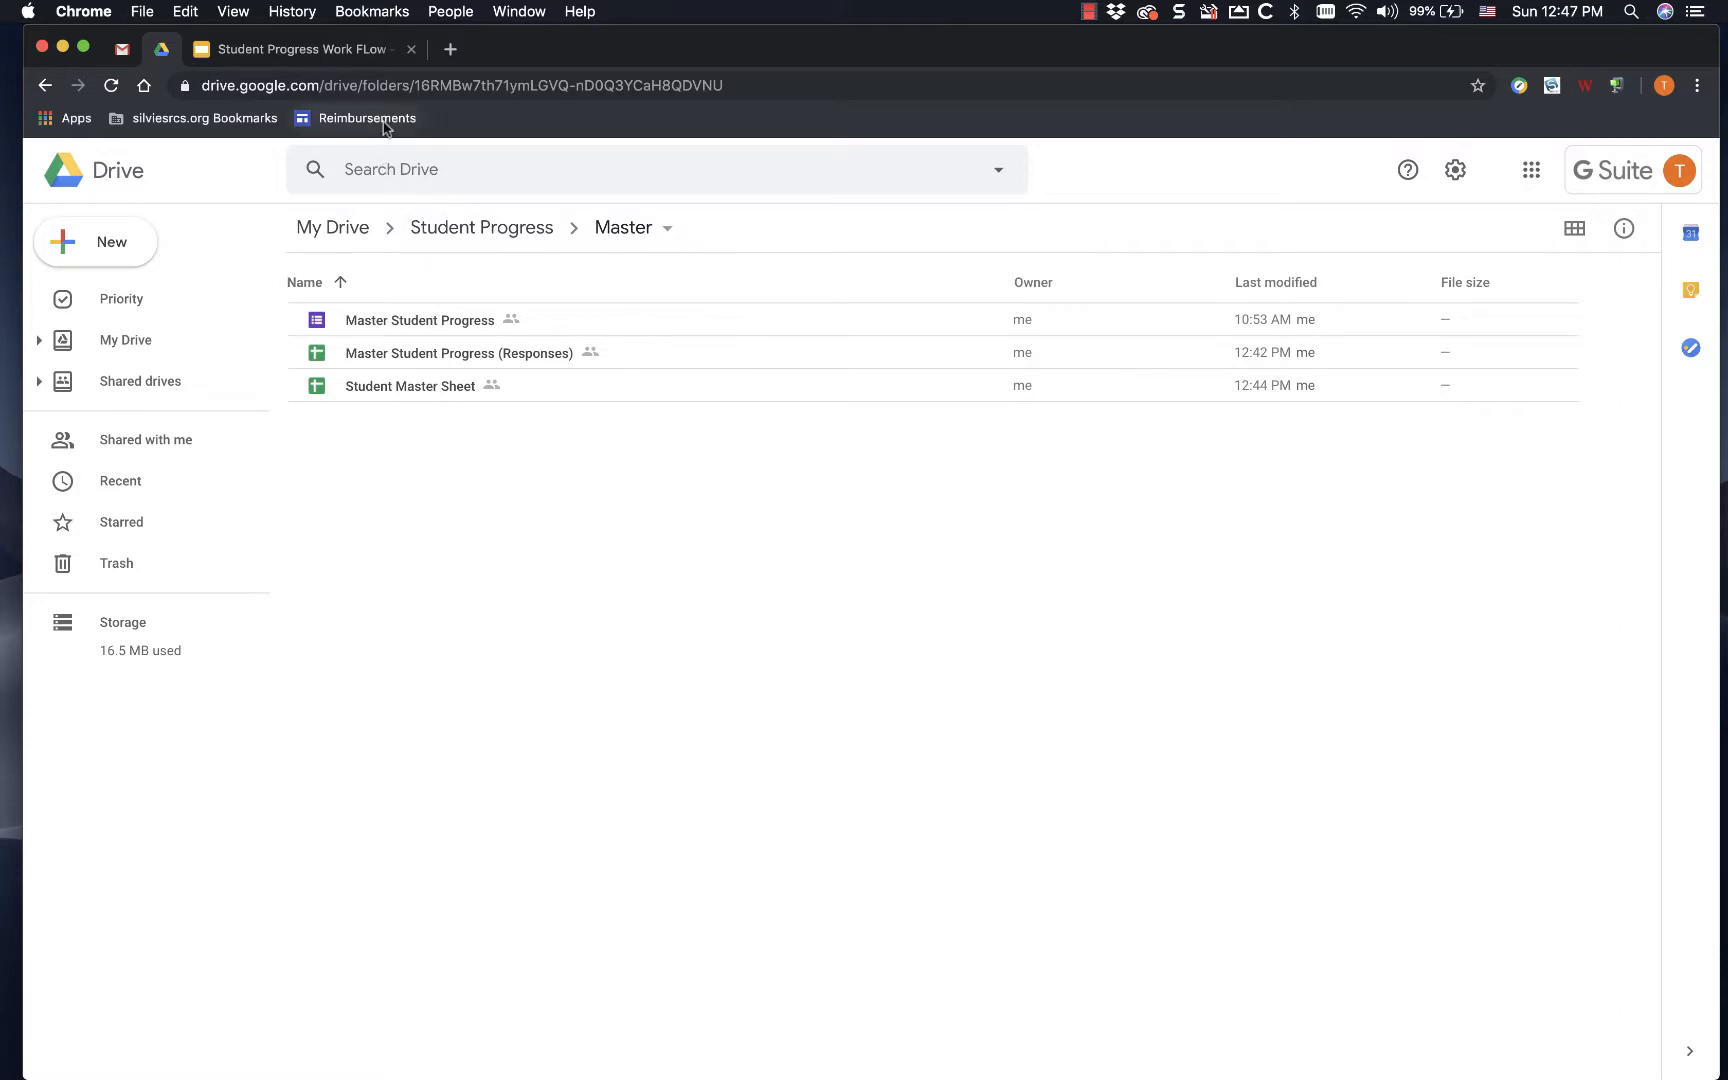
double_click(407, 321)
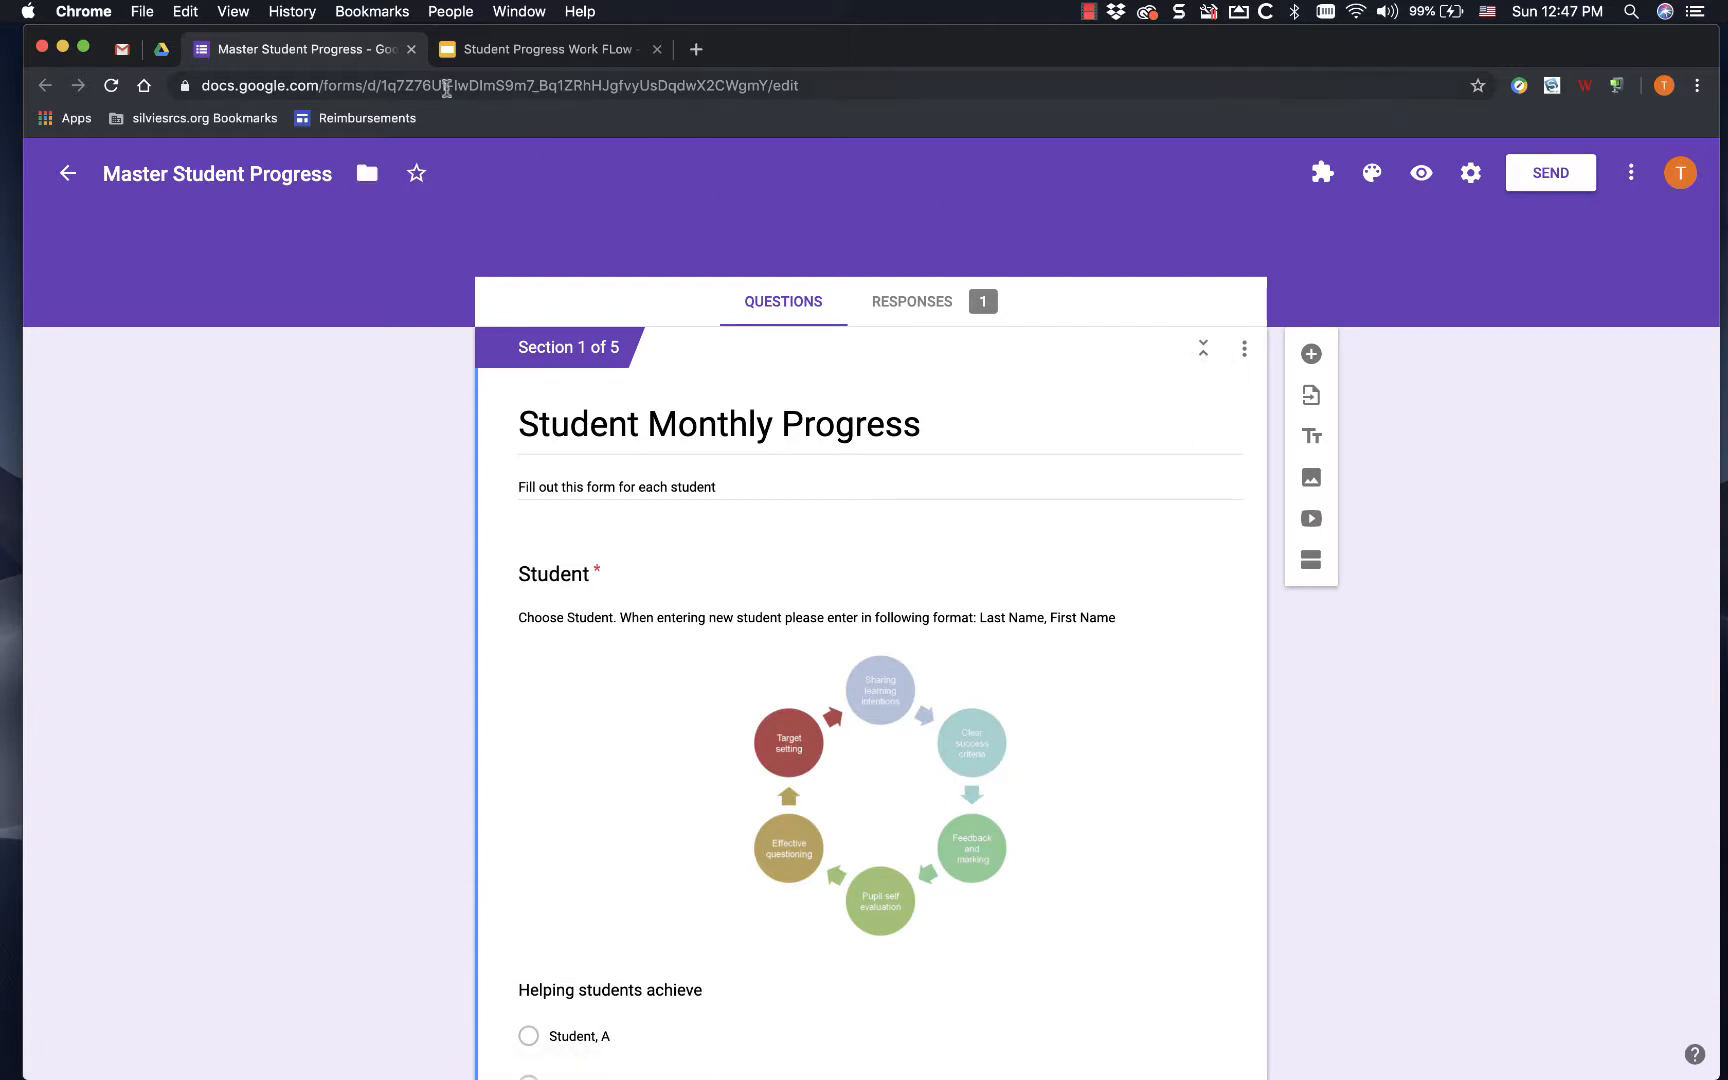
left_click(411, 49)
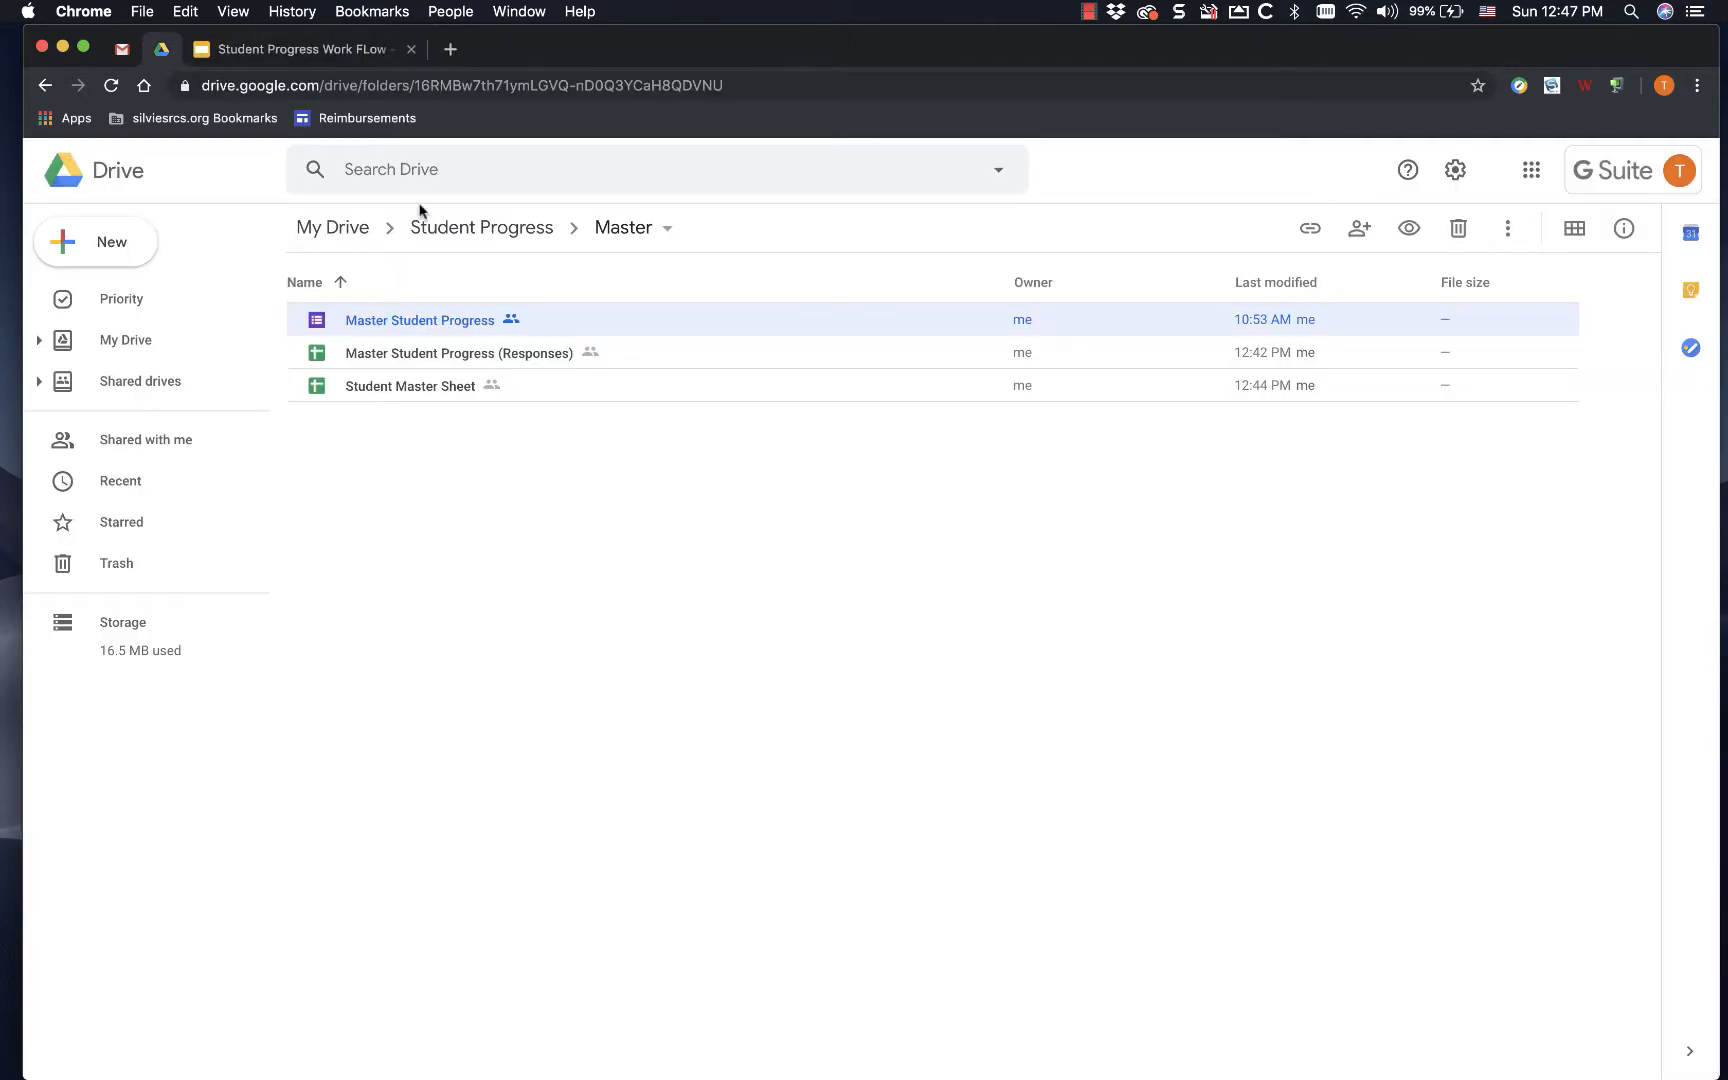
- In the Master Student Progress (Responses) spreadsheet, show the progress report for "Student, A" on the summary sheet and close the spreadsheet
double_click(440, 354)
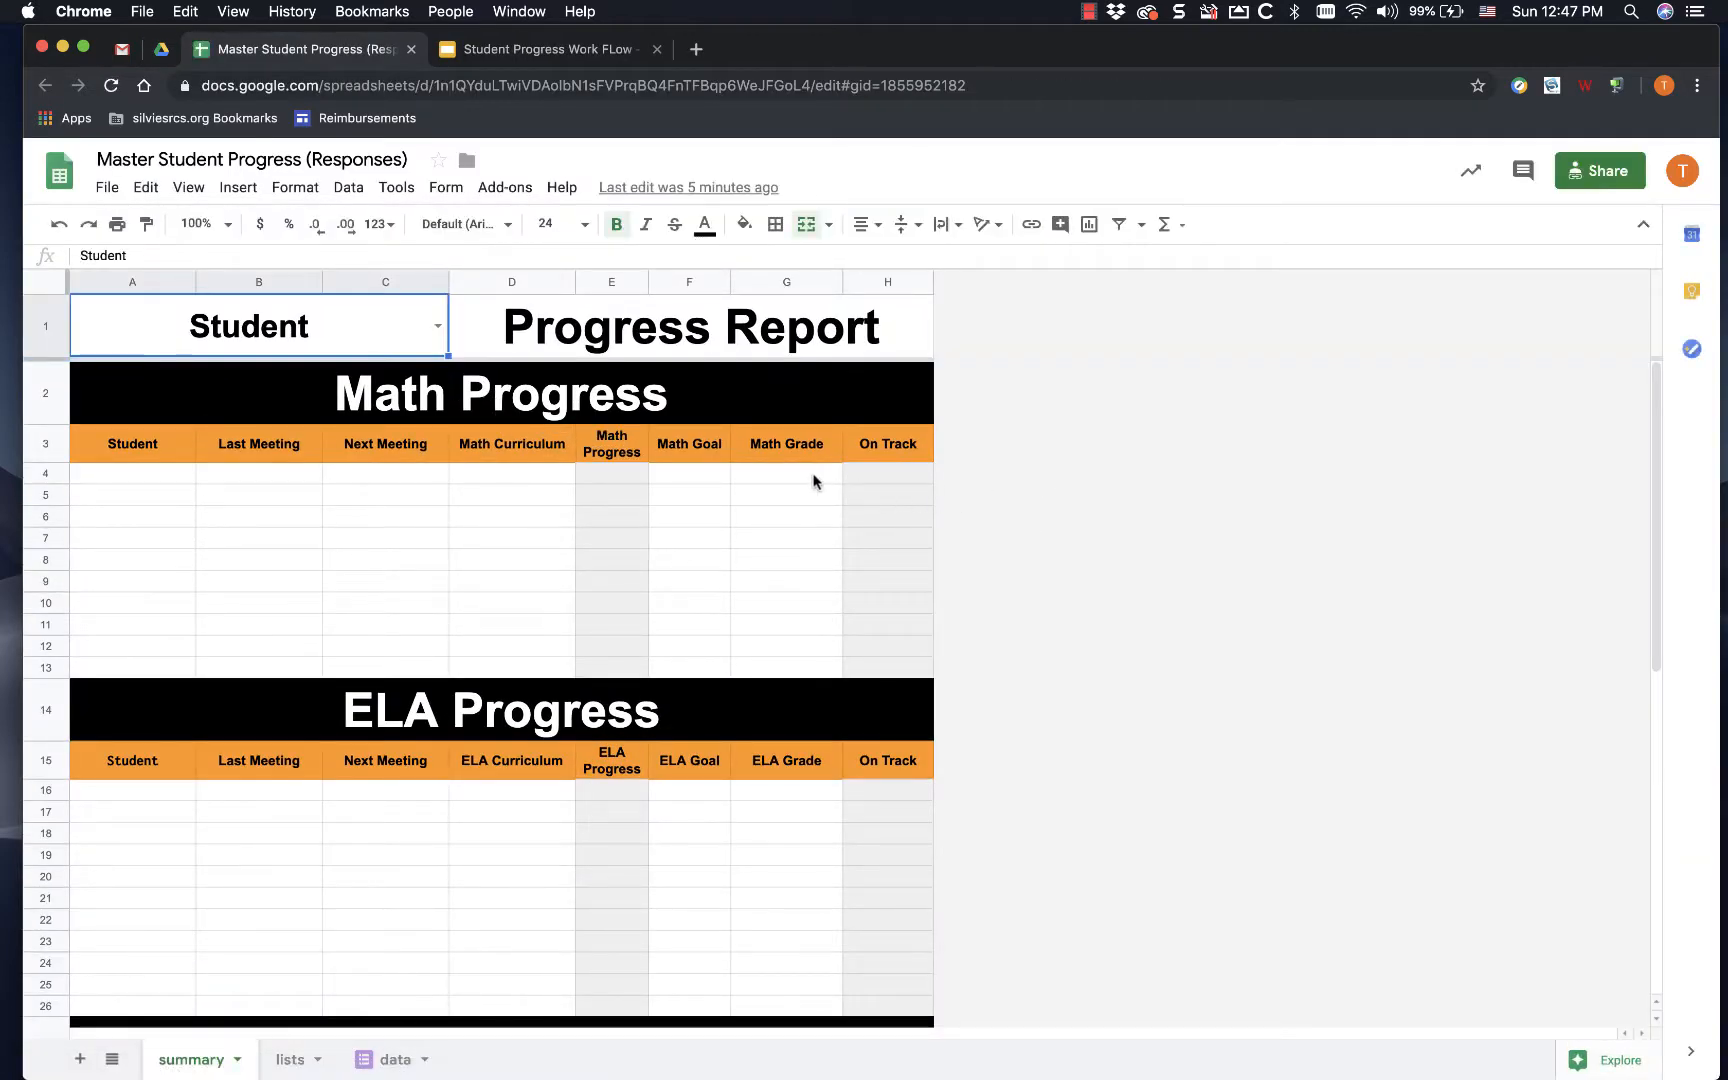
left_click(438, 325)
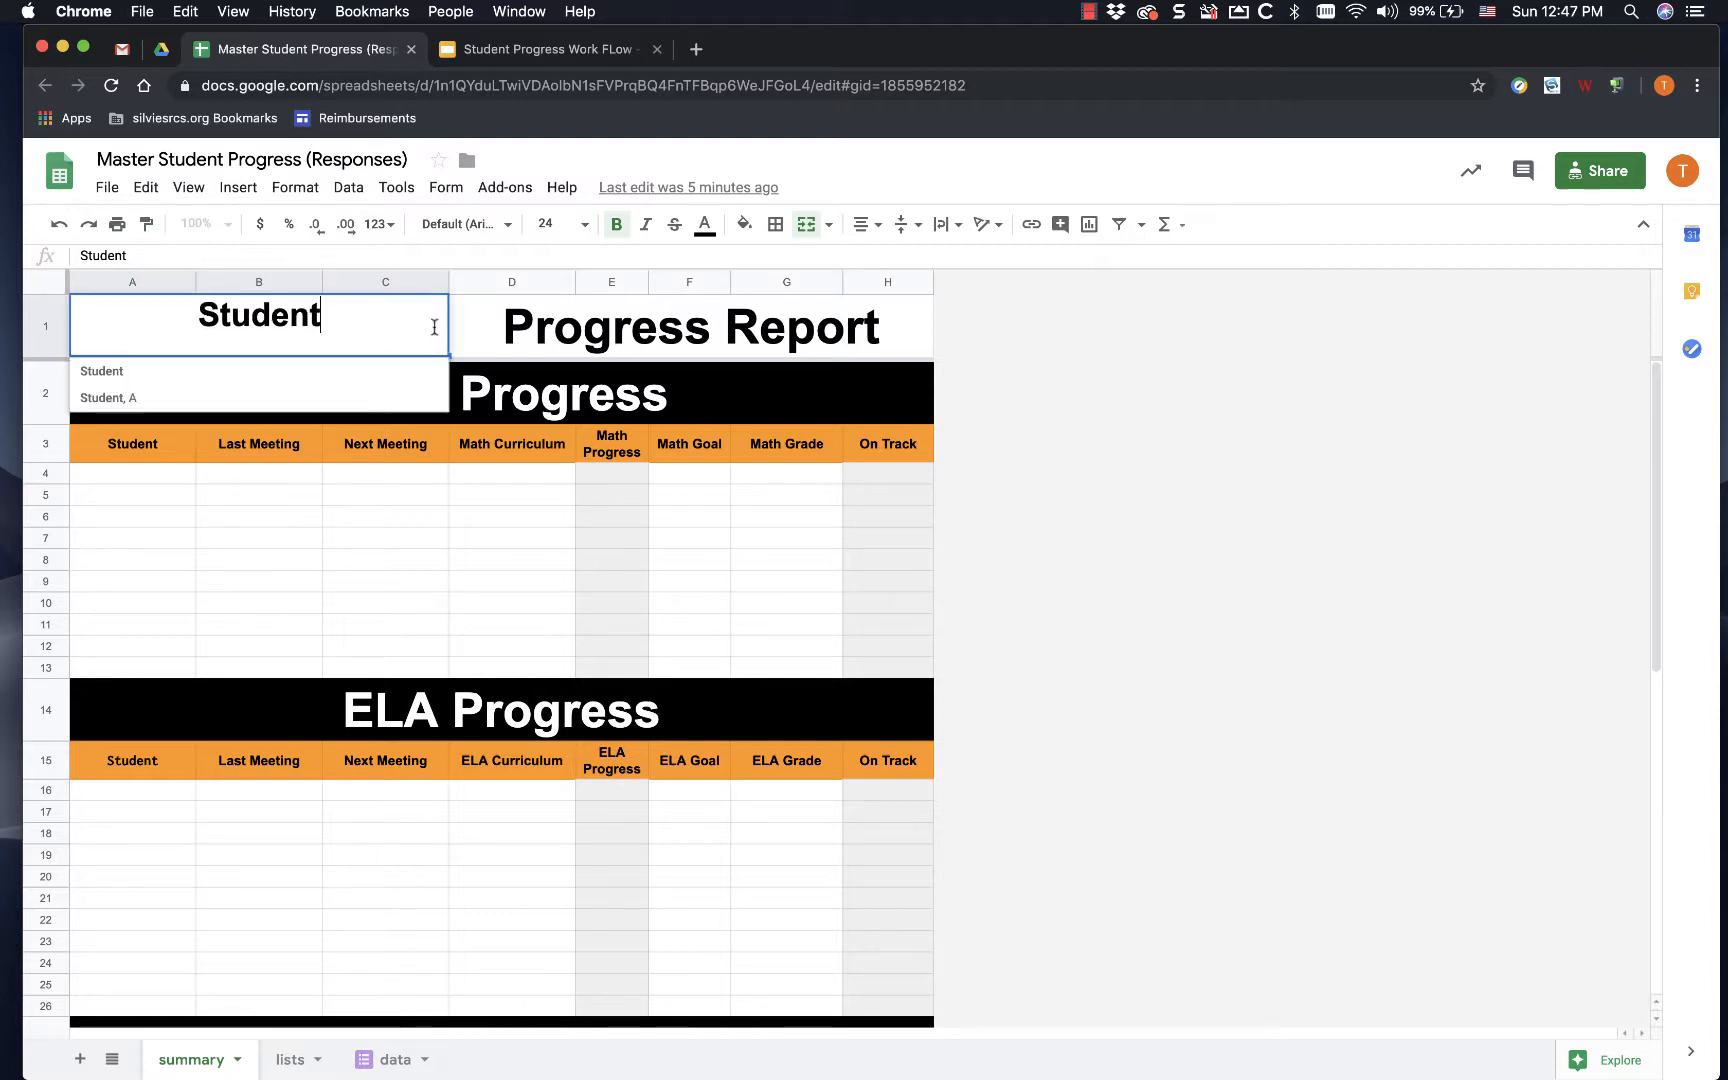
left_click(212, 395)
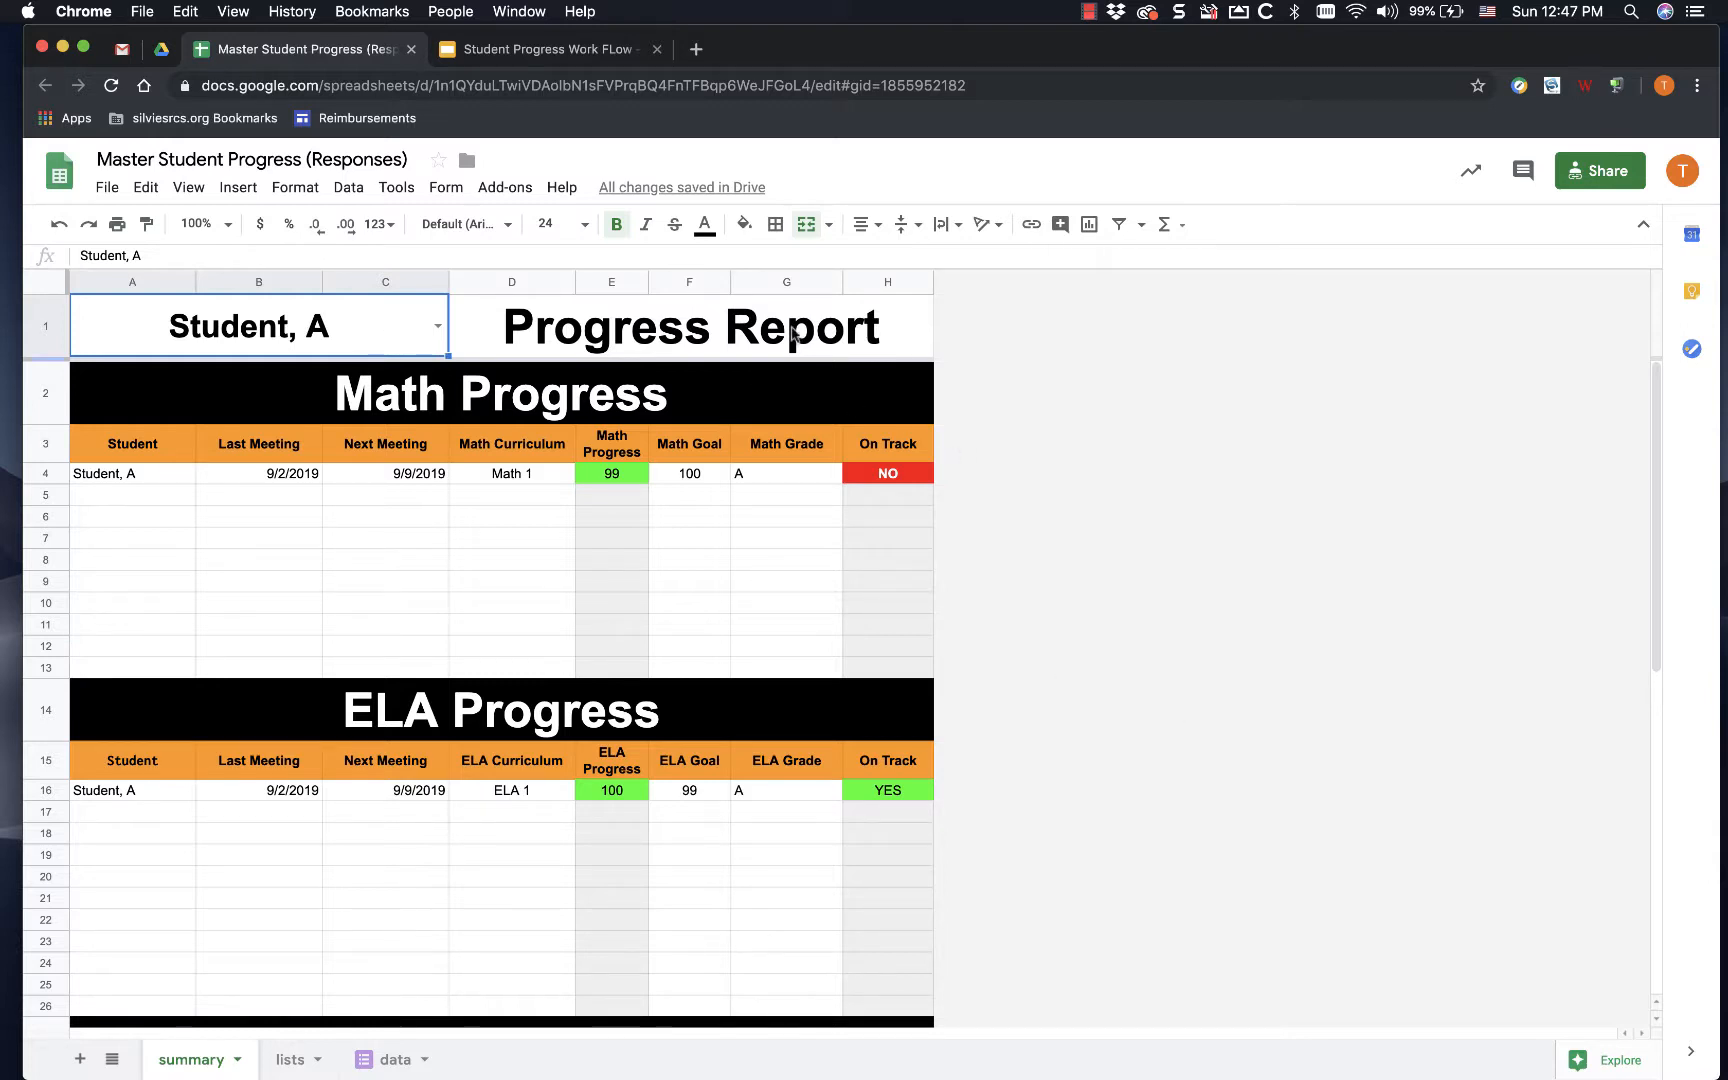
left_click(411, 49)
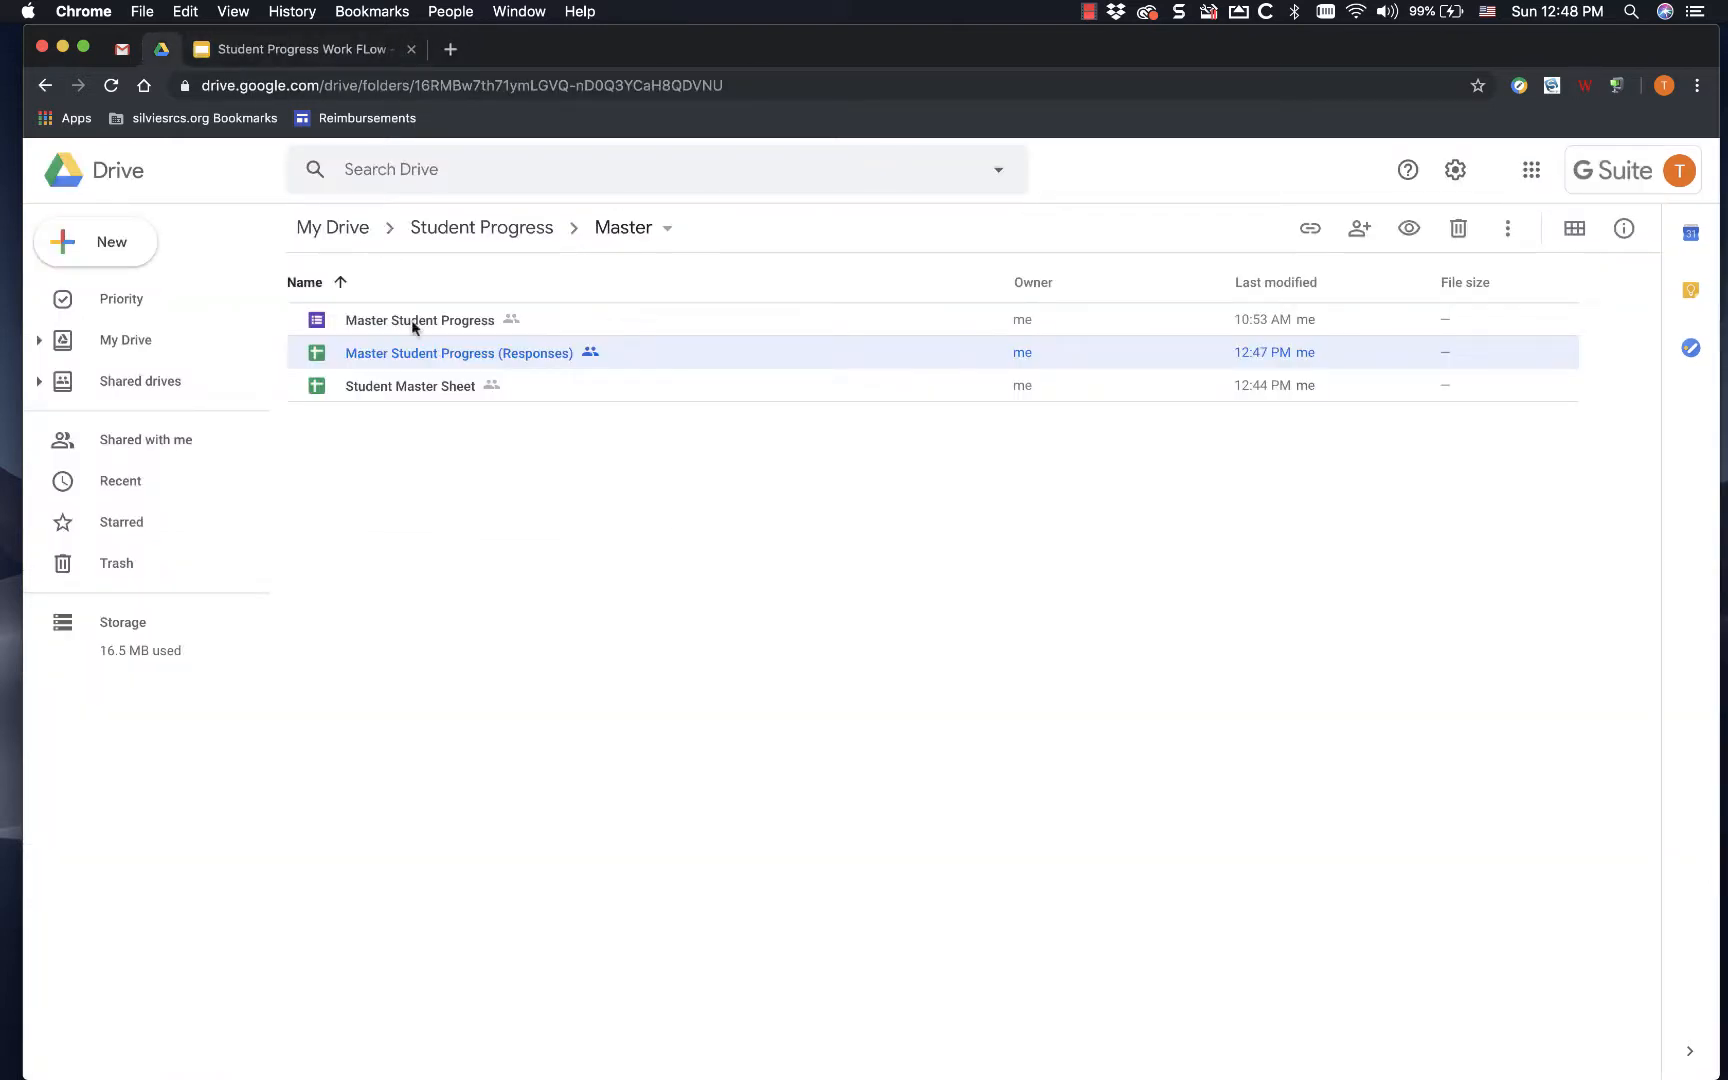
- Examine the math table's student entry and header formula in the Student Master Sheet and close the spreadsheet
double_click(418, 390)
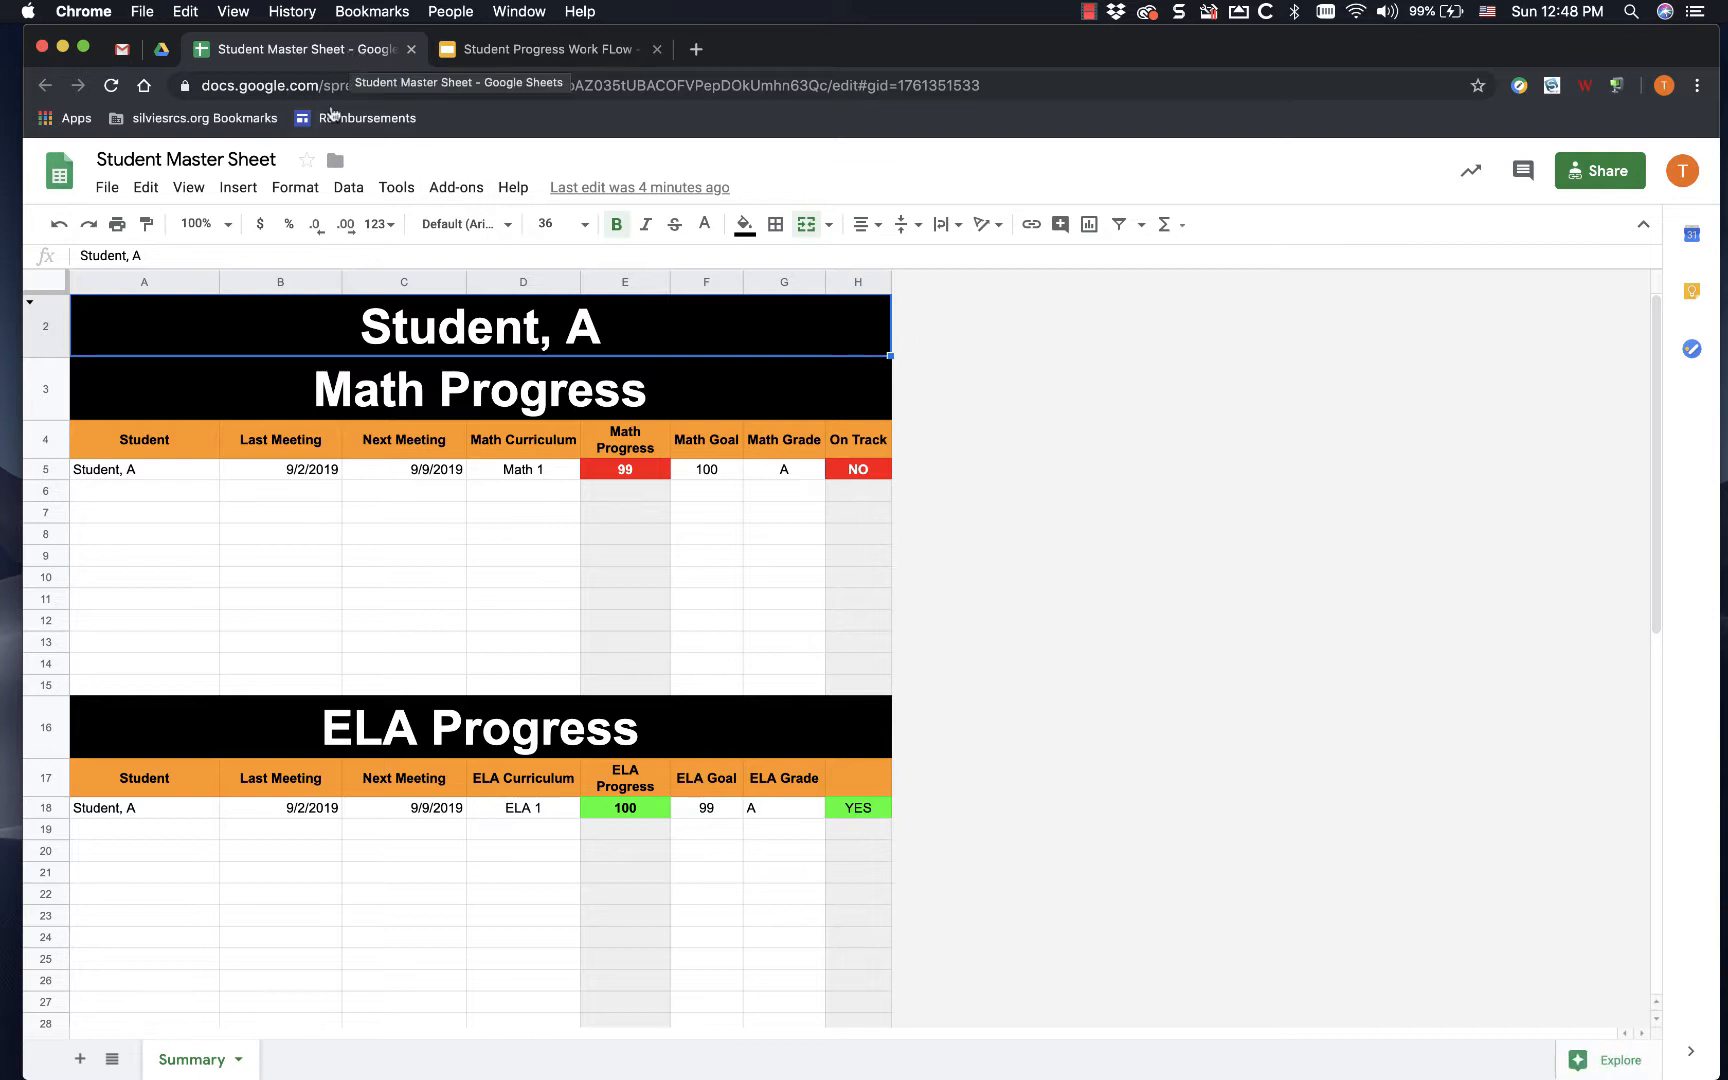
left_click(176, 474)
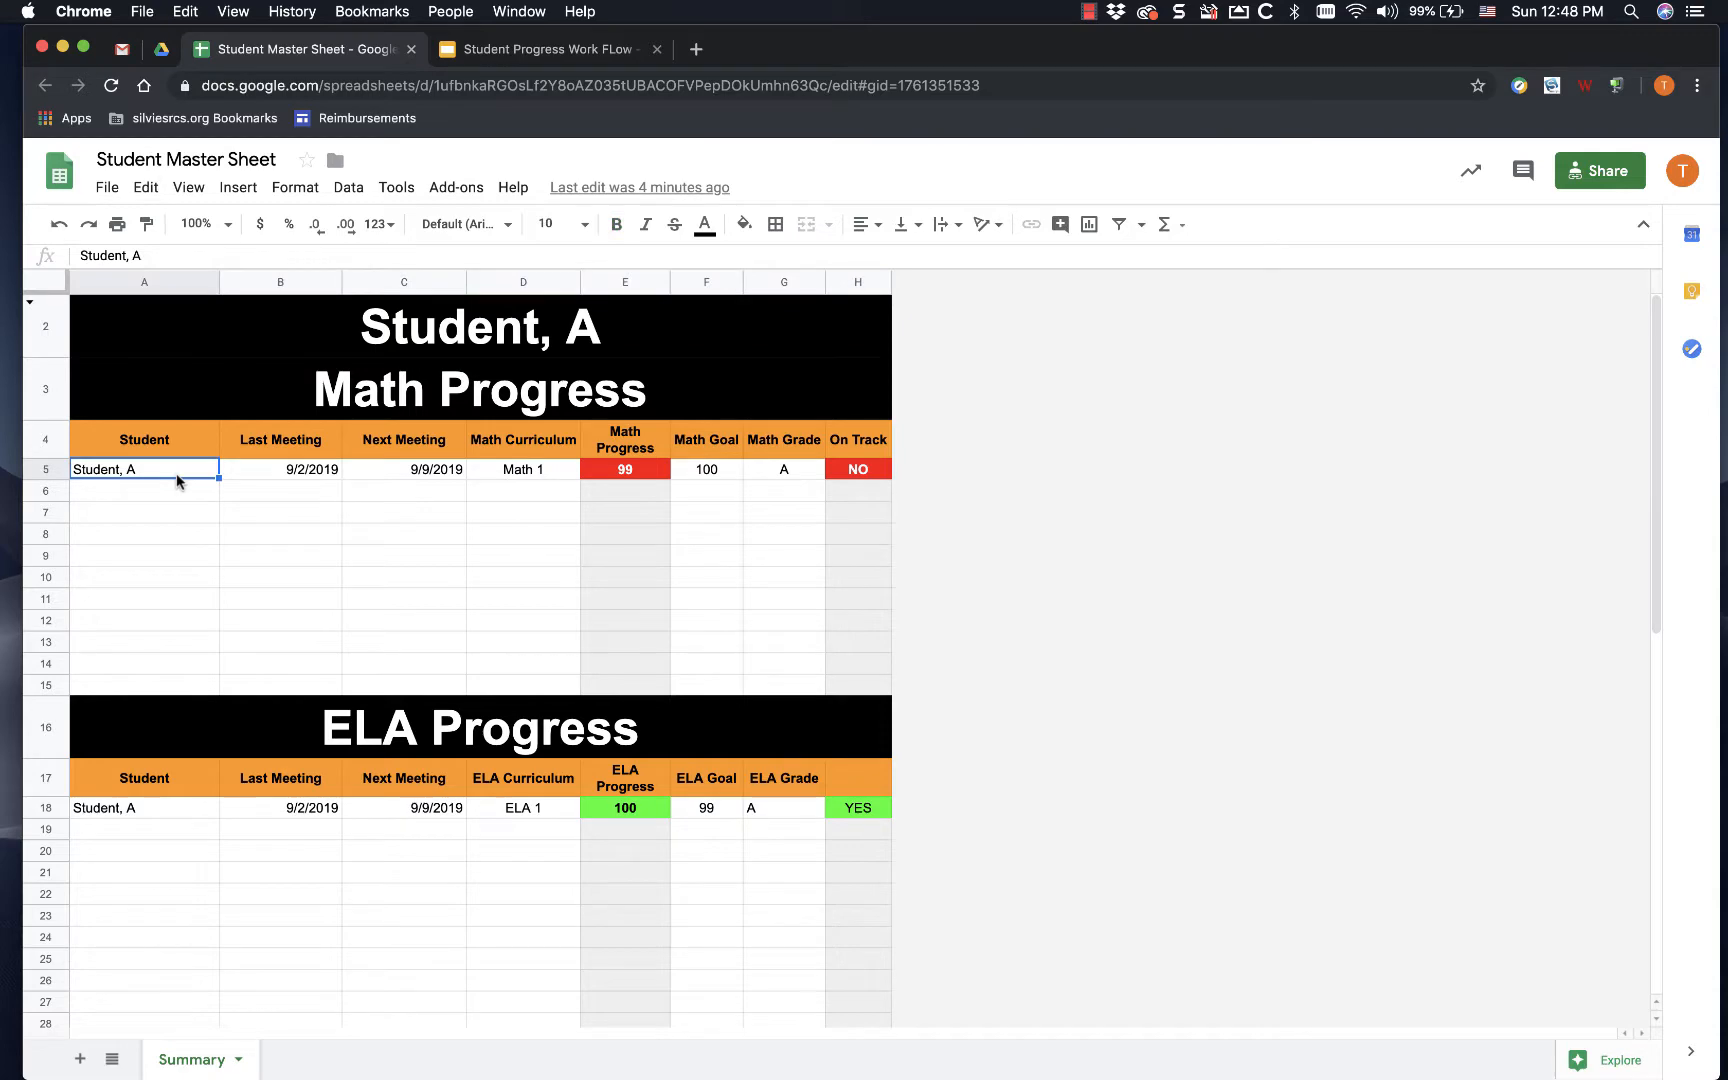
left_click(160, 436)
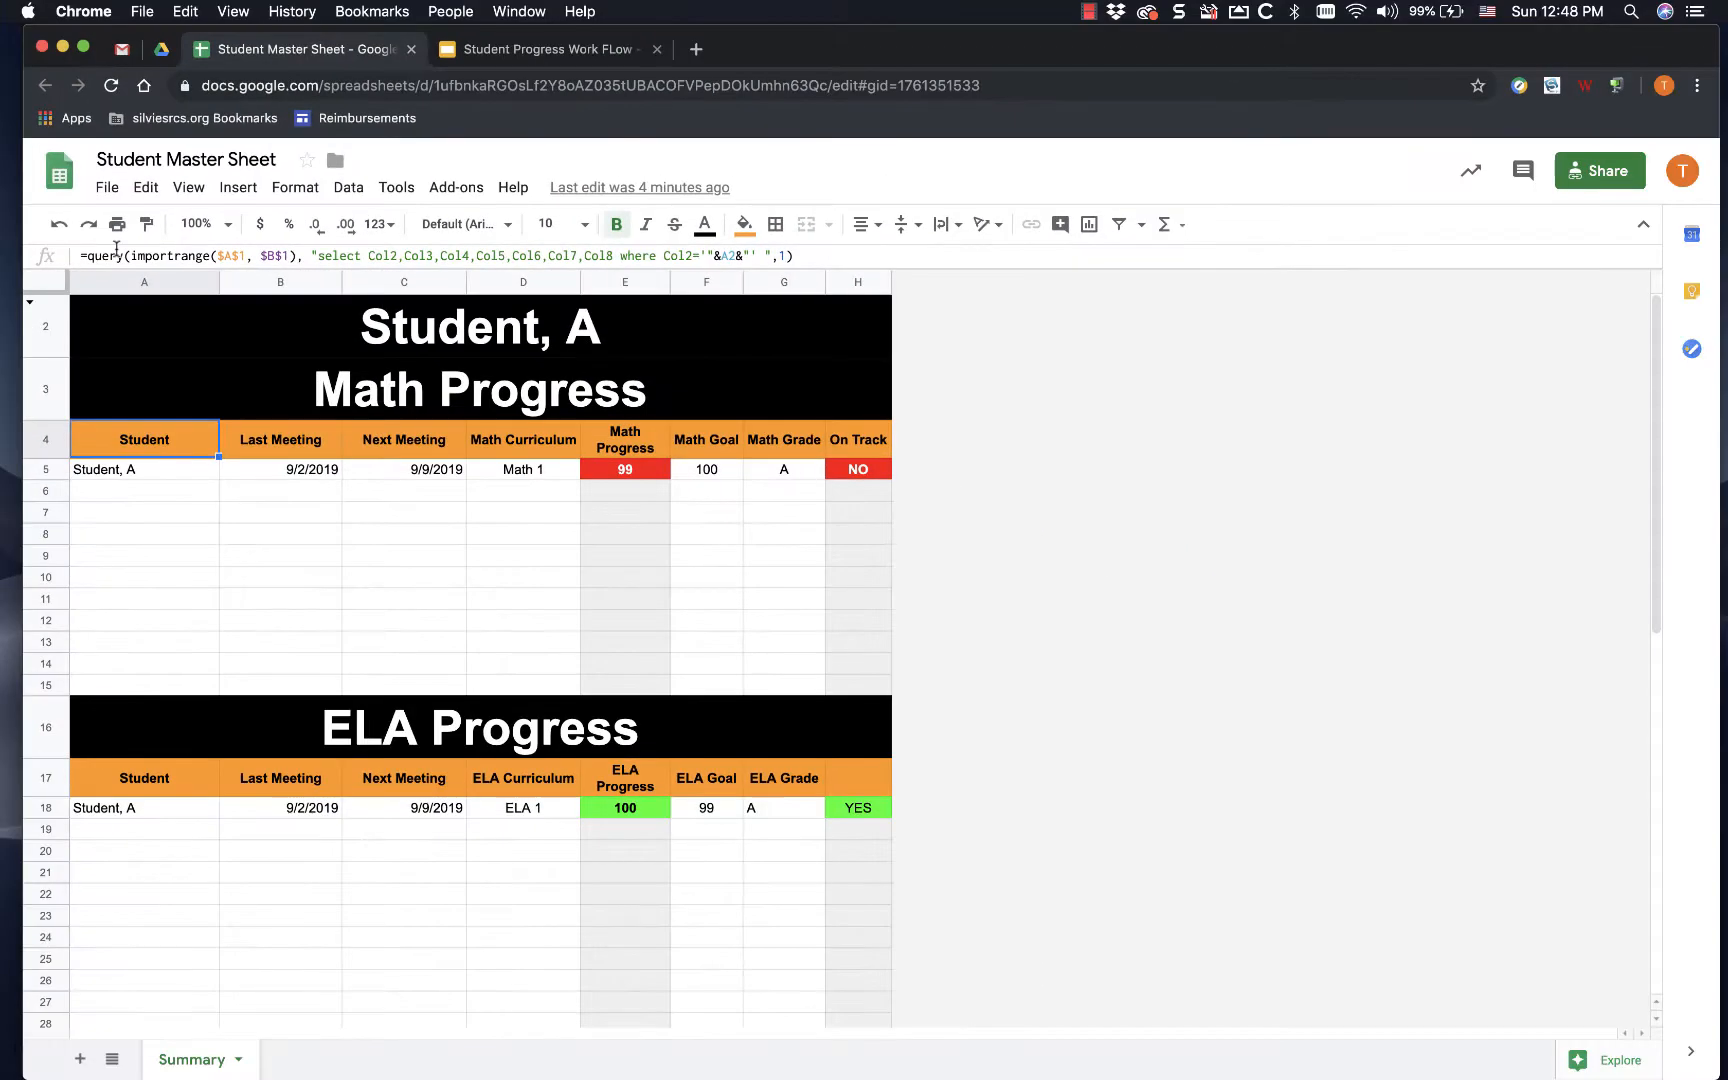
left_click(411, 50)
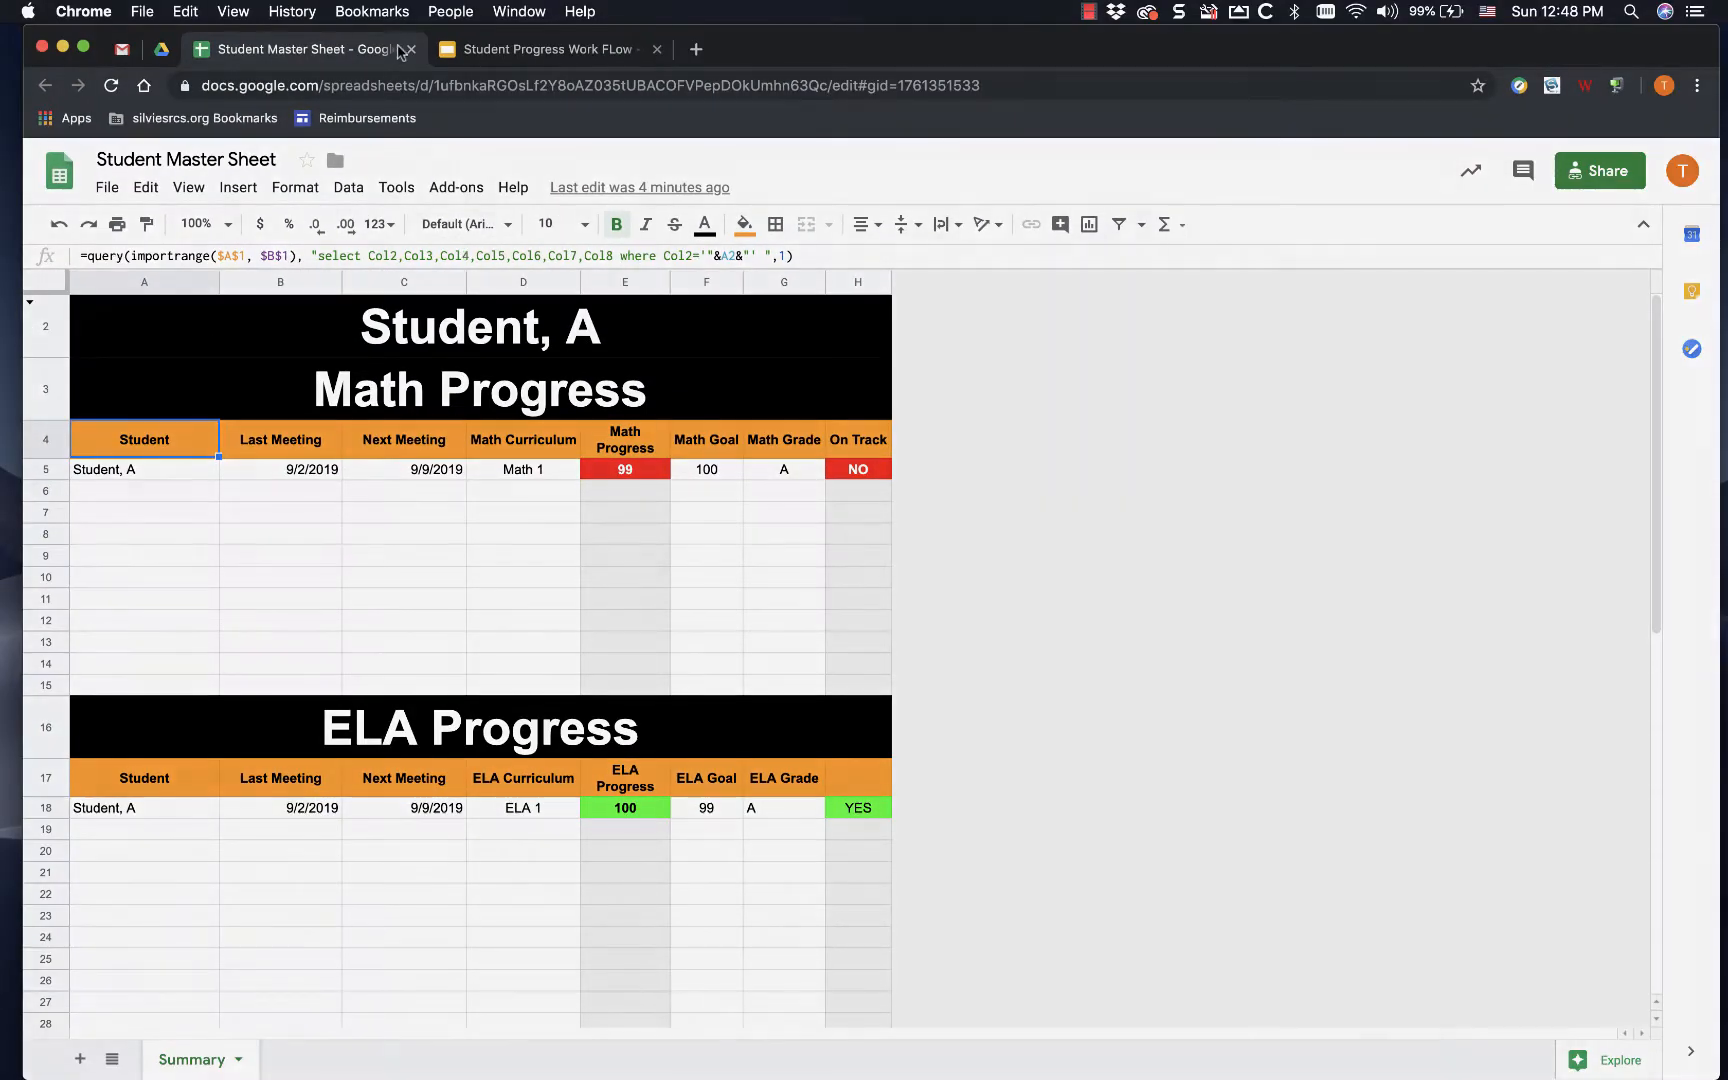
left_click(411, 50)
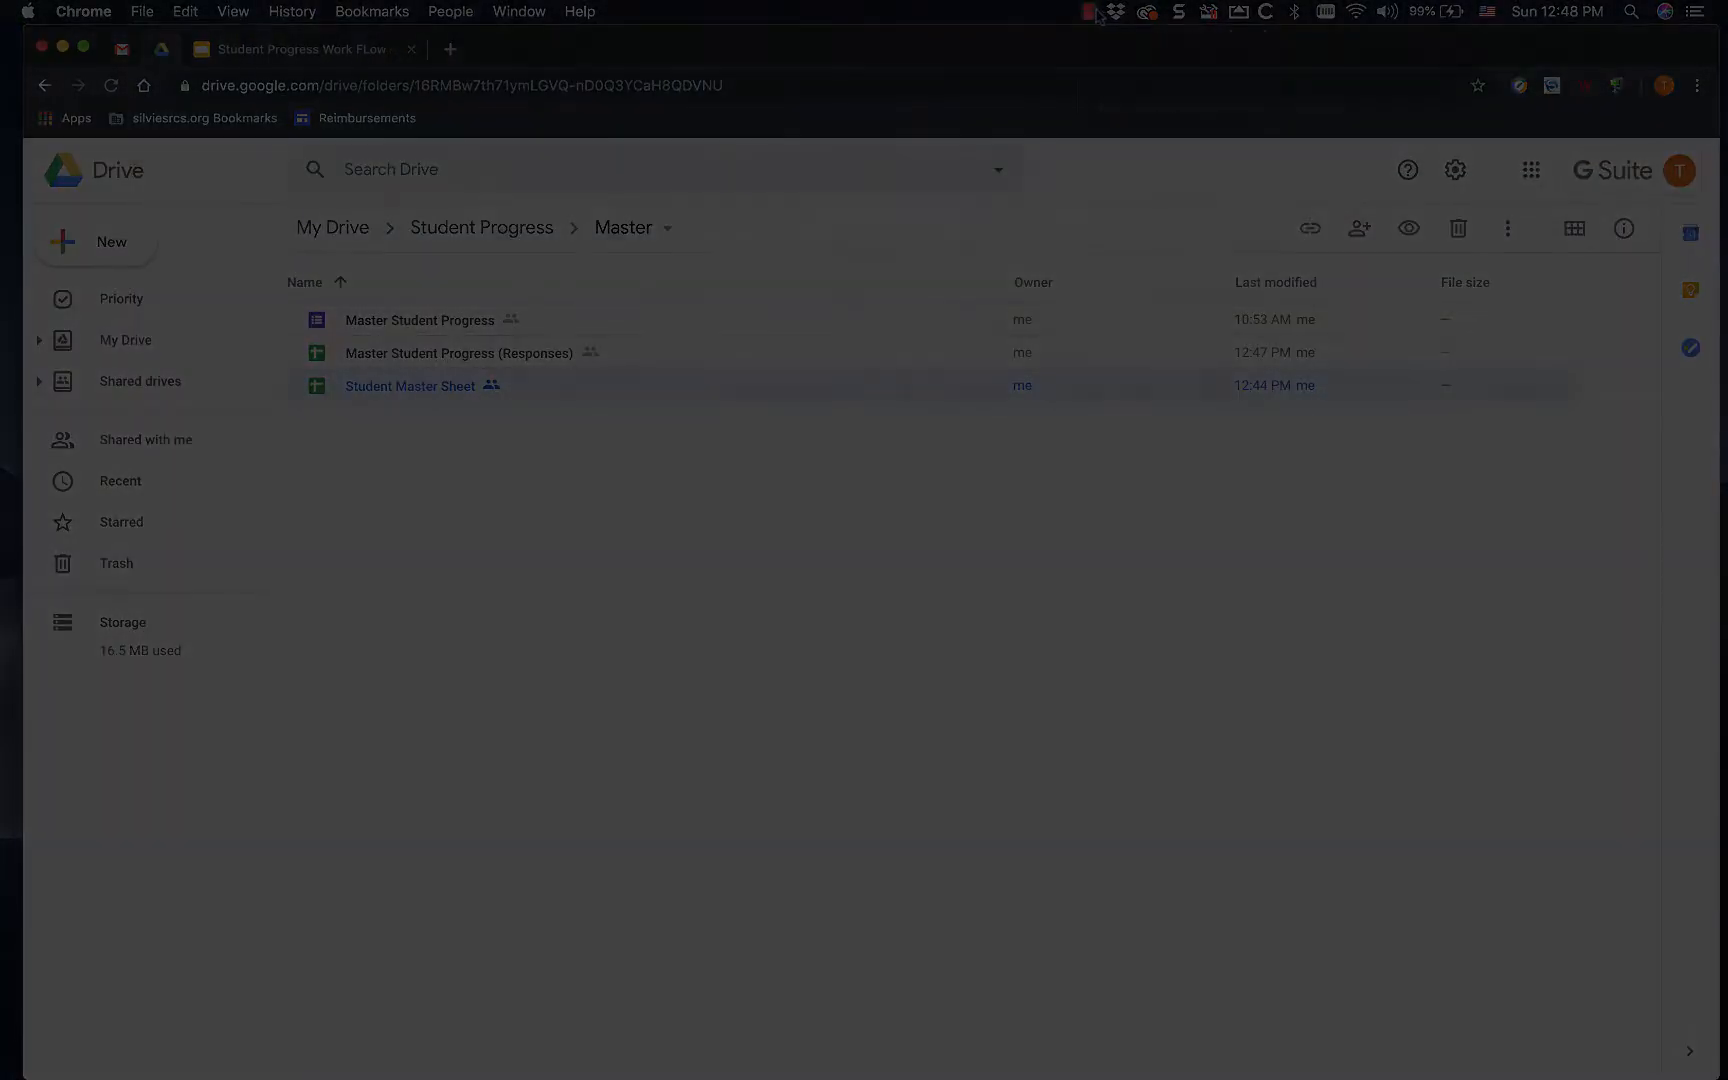
left_click(1089, 12)
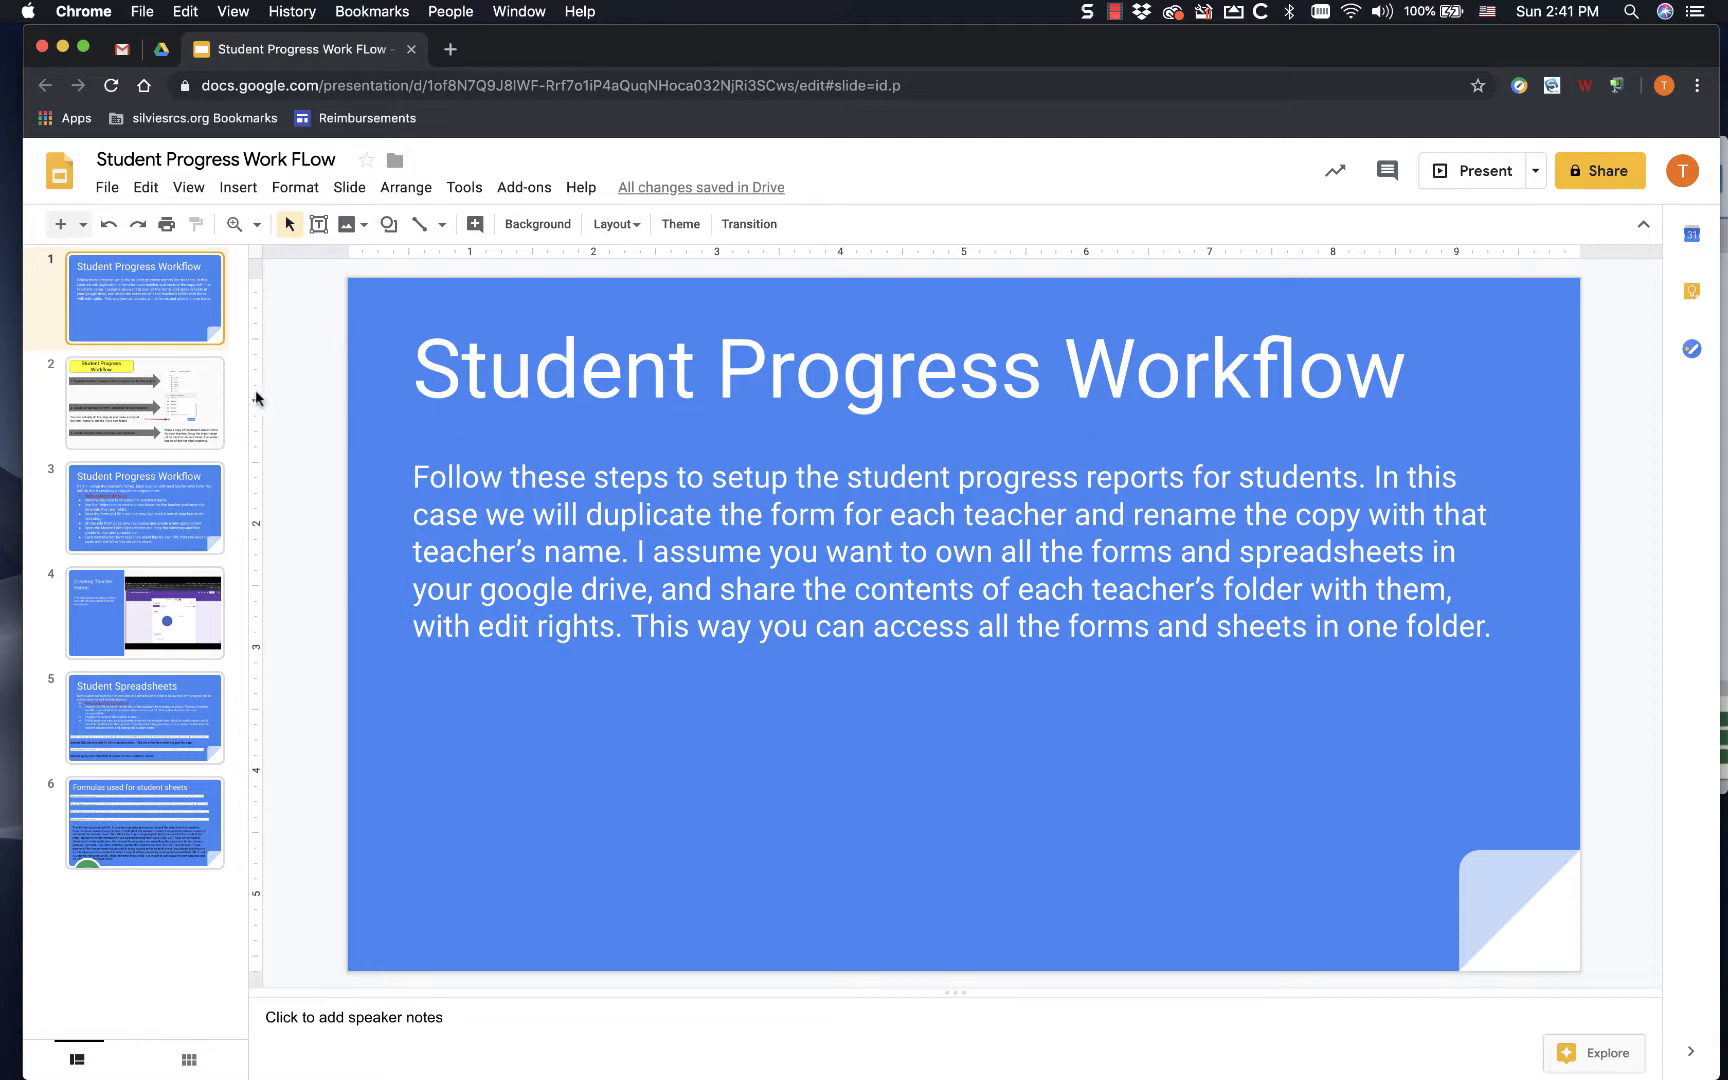
- Make a copy of the Student Monthly Progress form through the "Make a copy of the form" link on slide 3
left_click(214, 399)
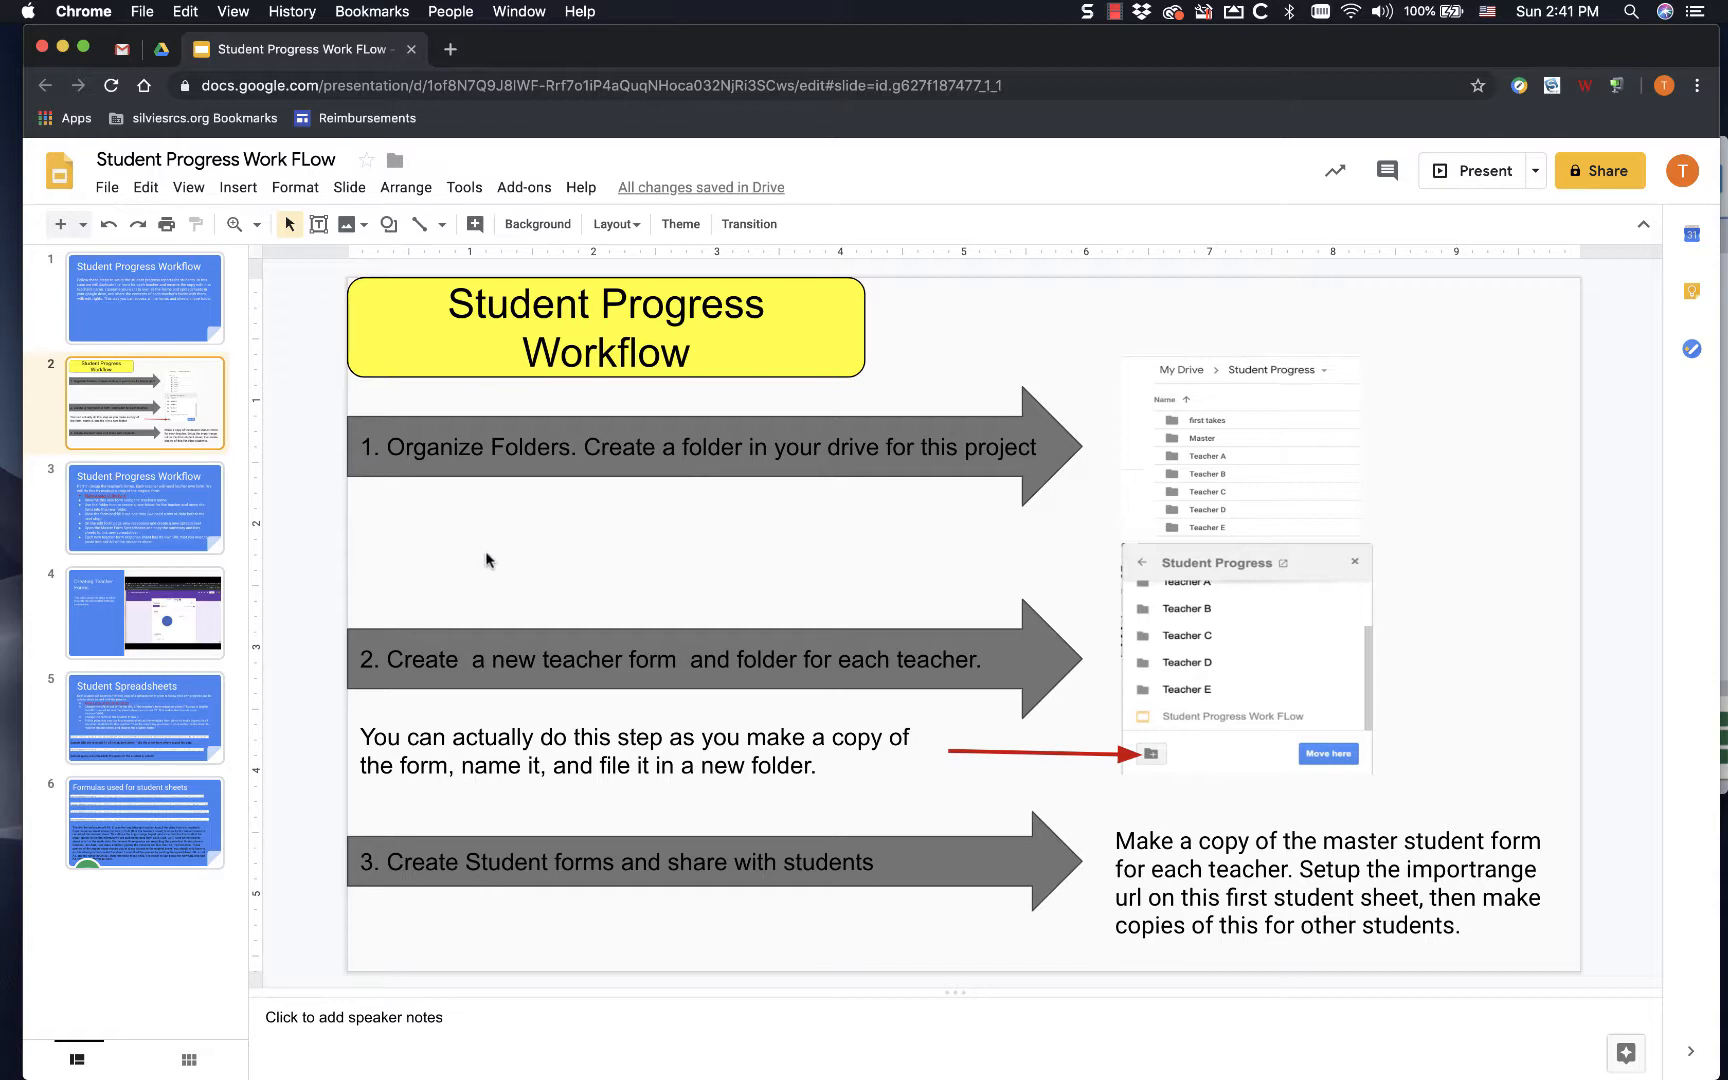
left_click(155, 502)
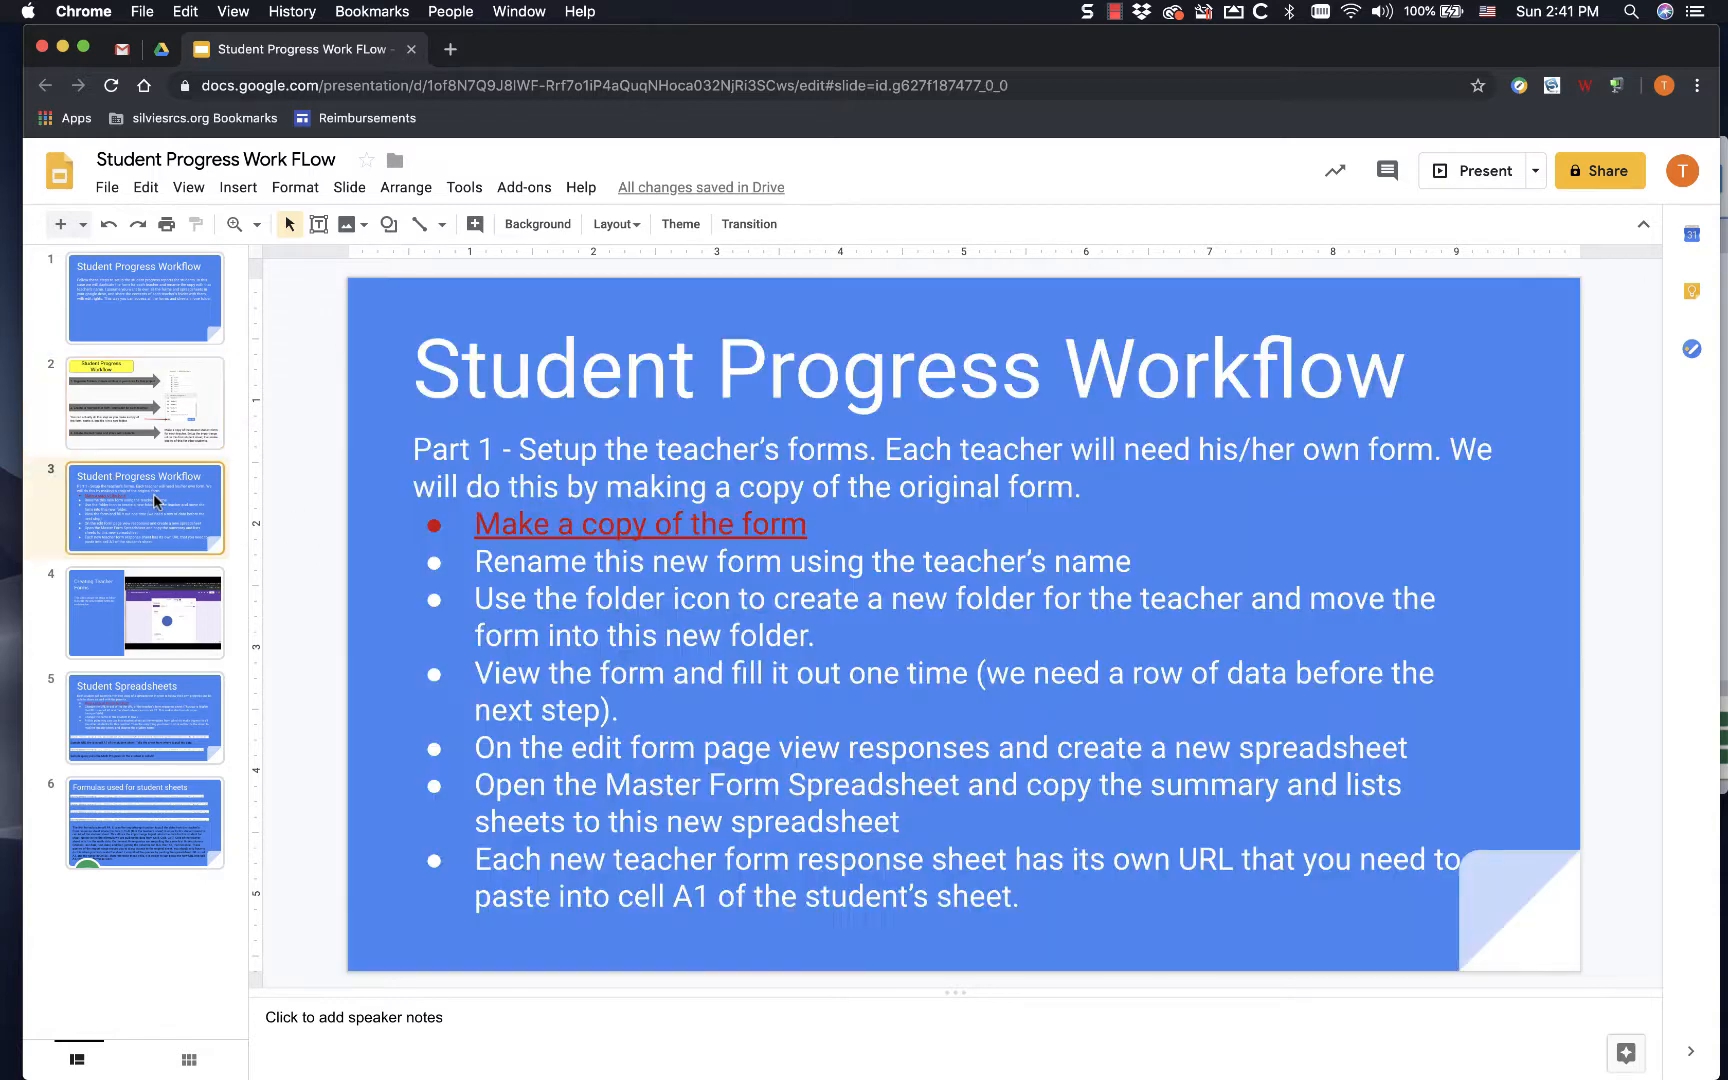
left_click(588, 535)
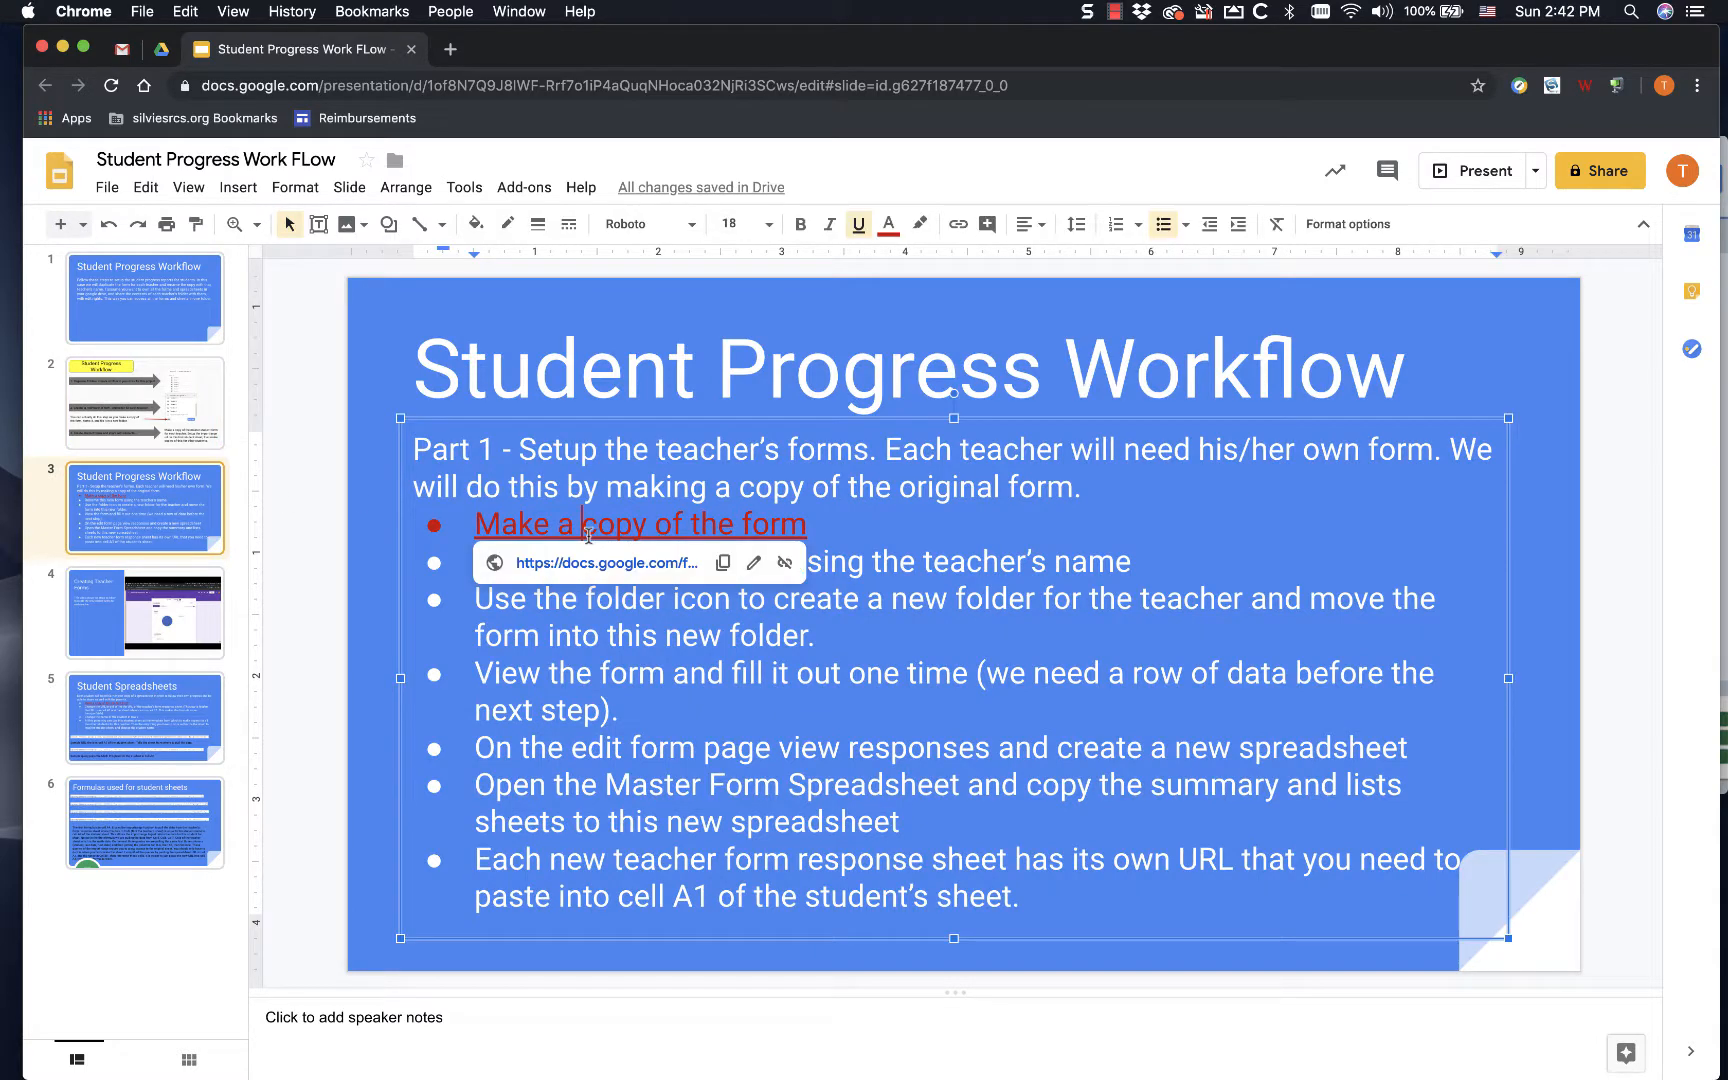
left_click(596, 568)
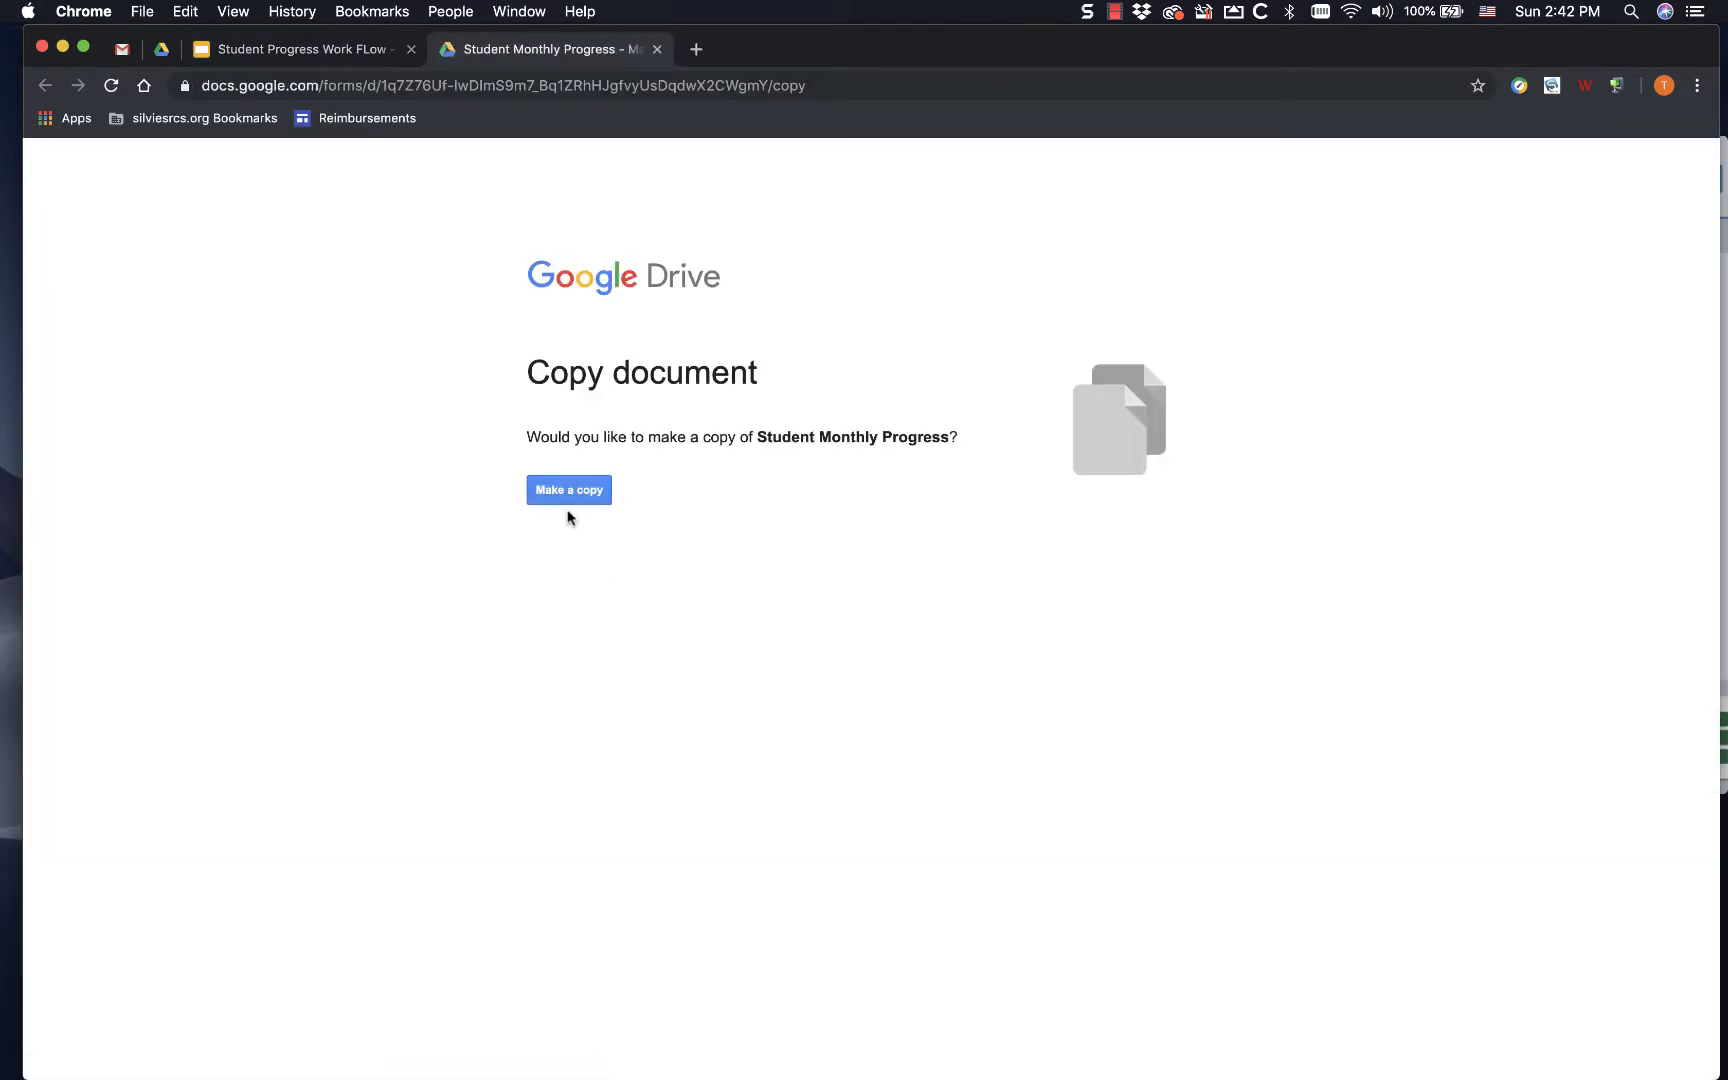
left_click(564, 498)
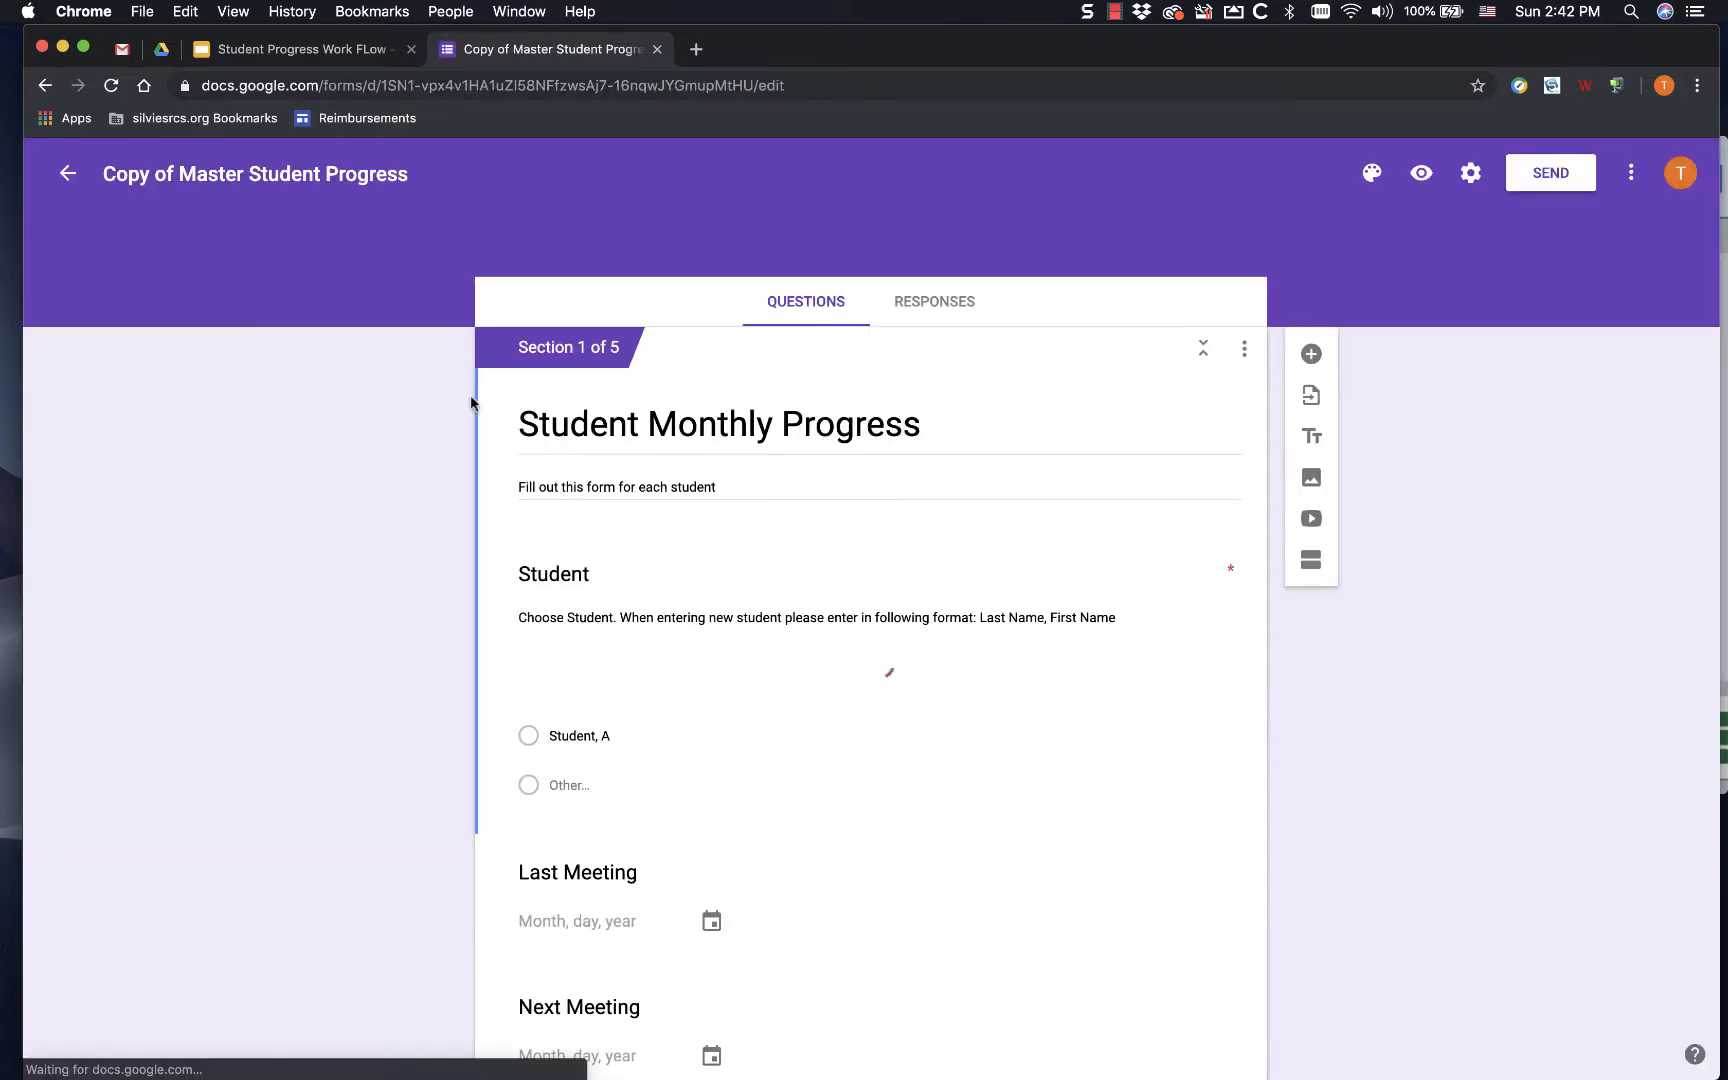
- Rename the copied form "Teacher G Student Progress"
double_click(198, 176)
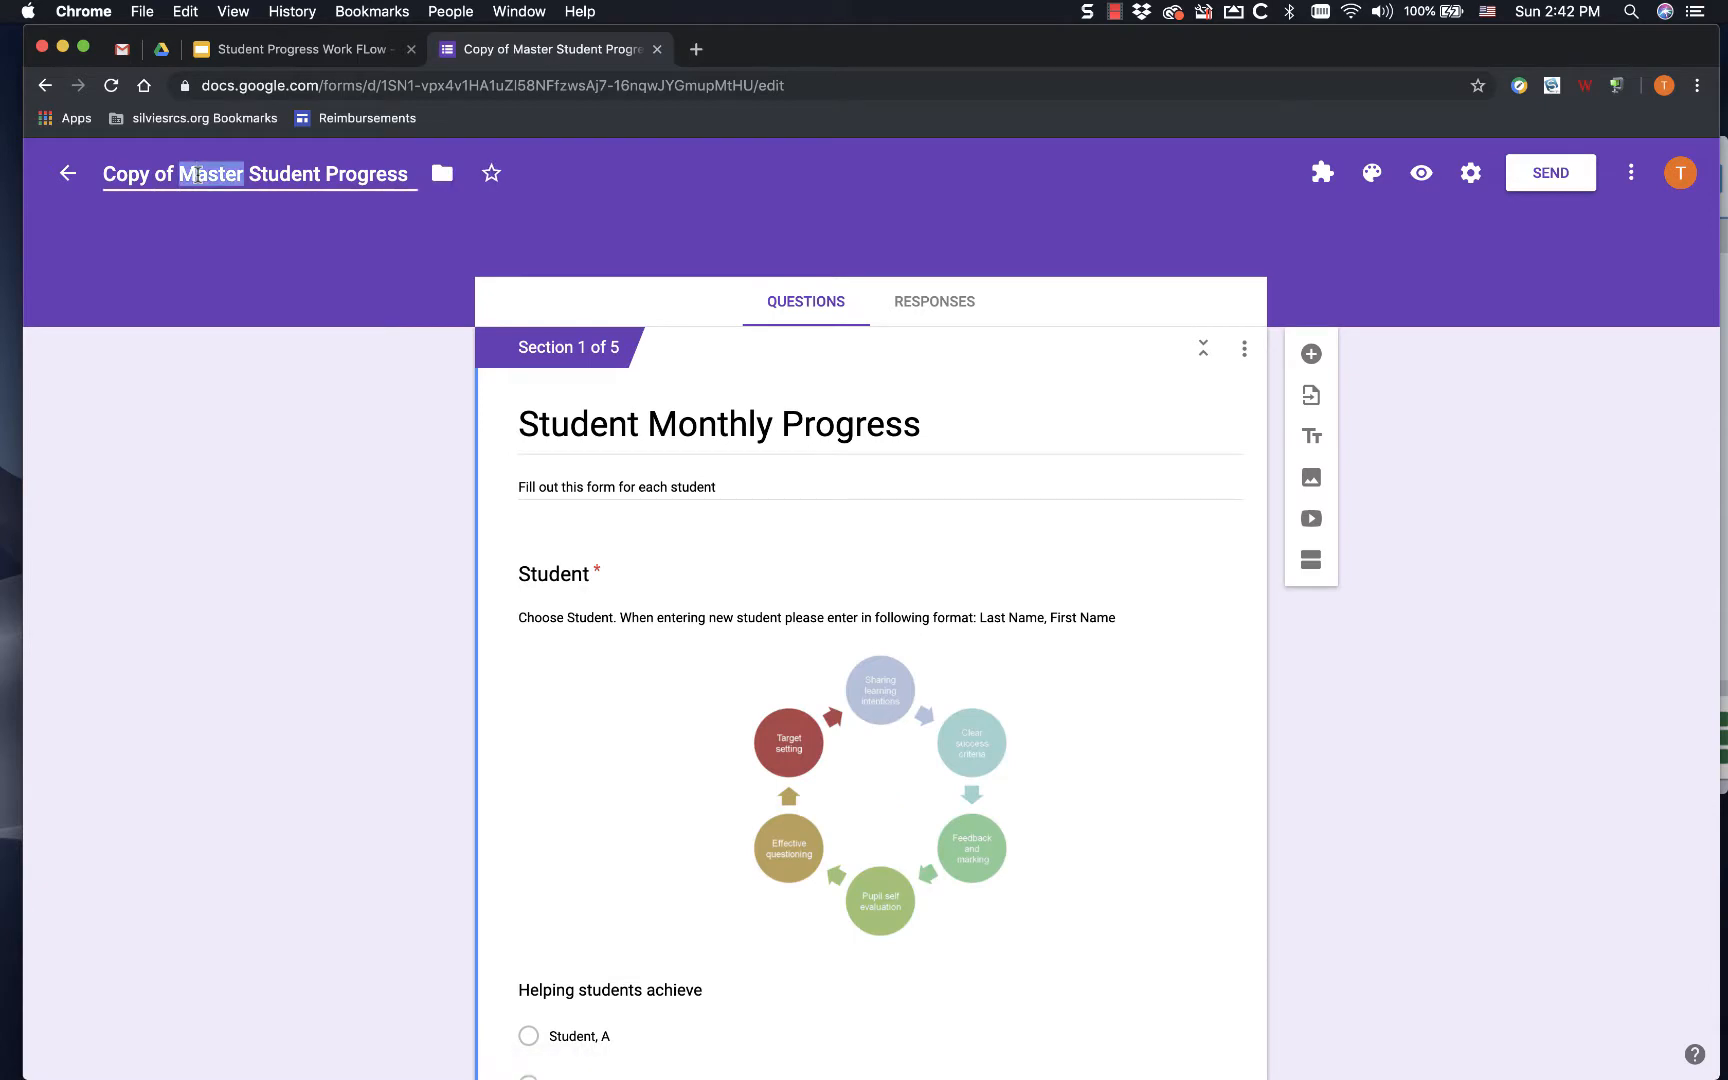
left_click_drag(198, 176, 120, 170)
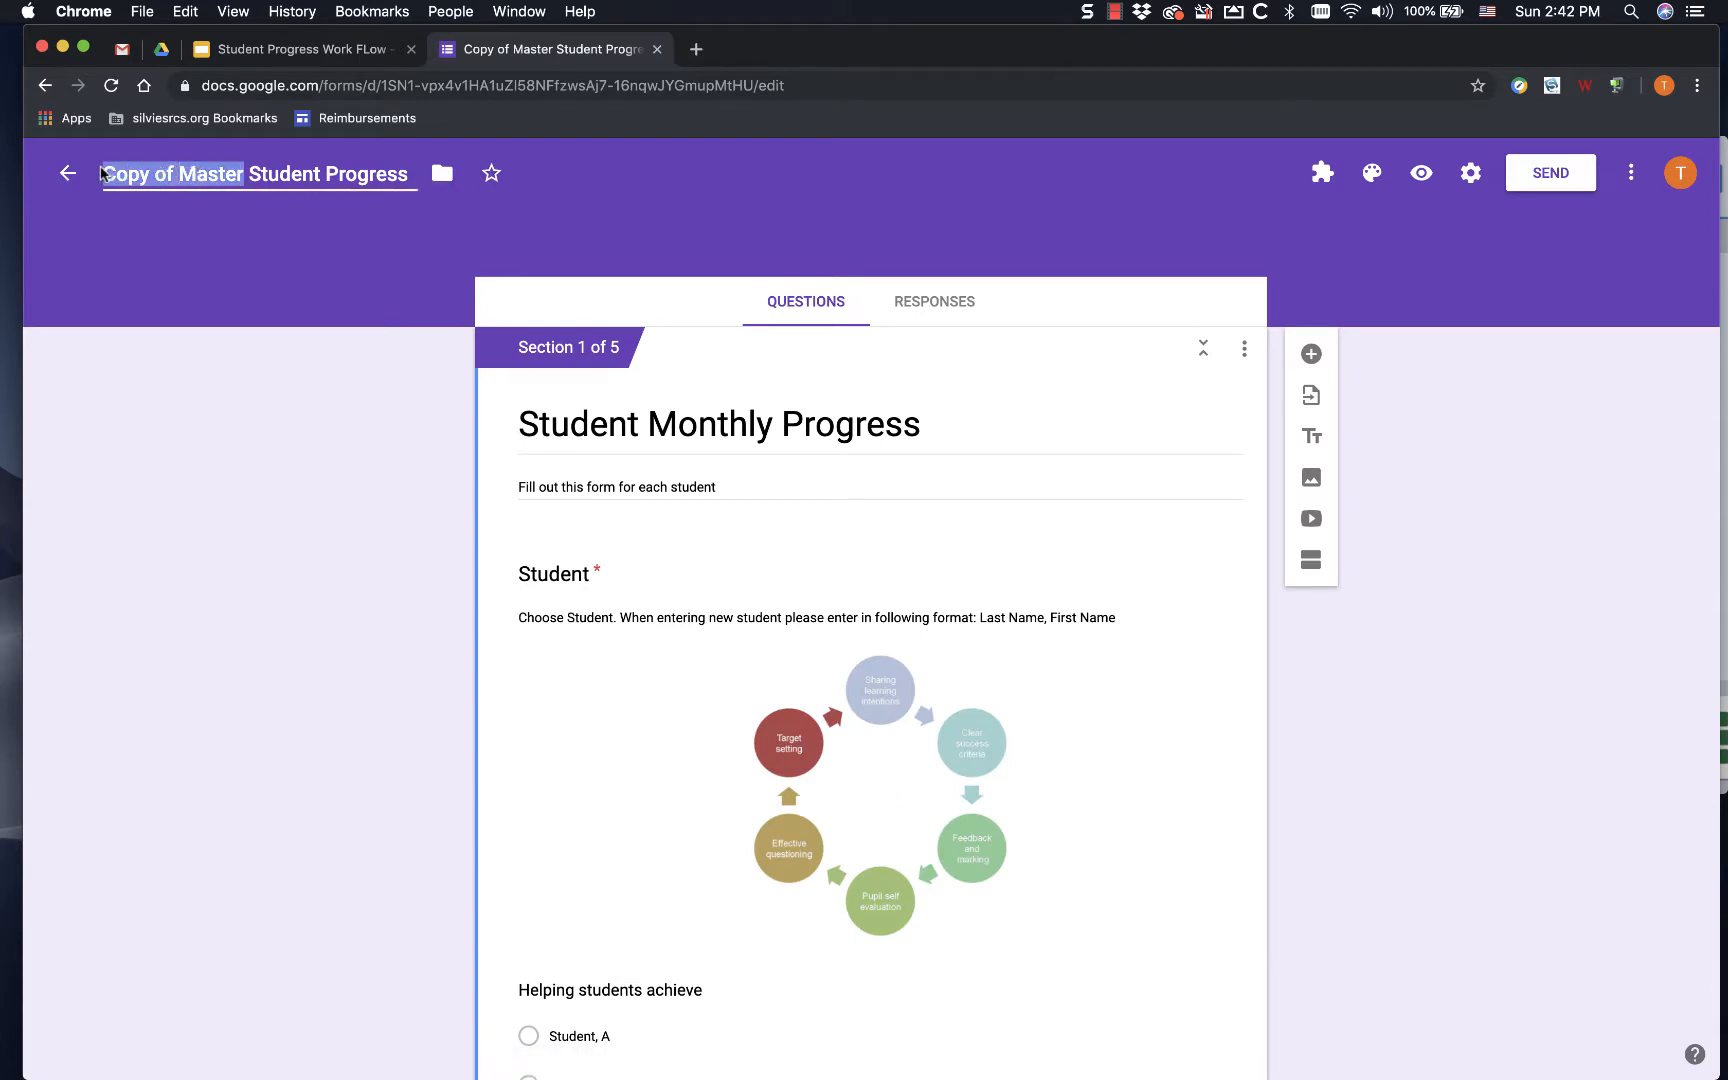
type("Teacher")
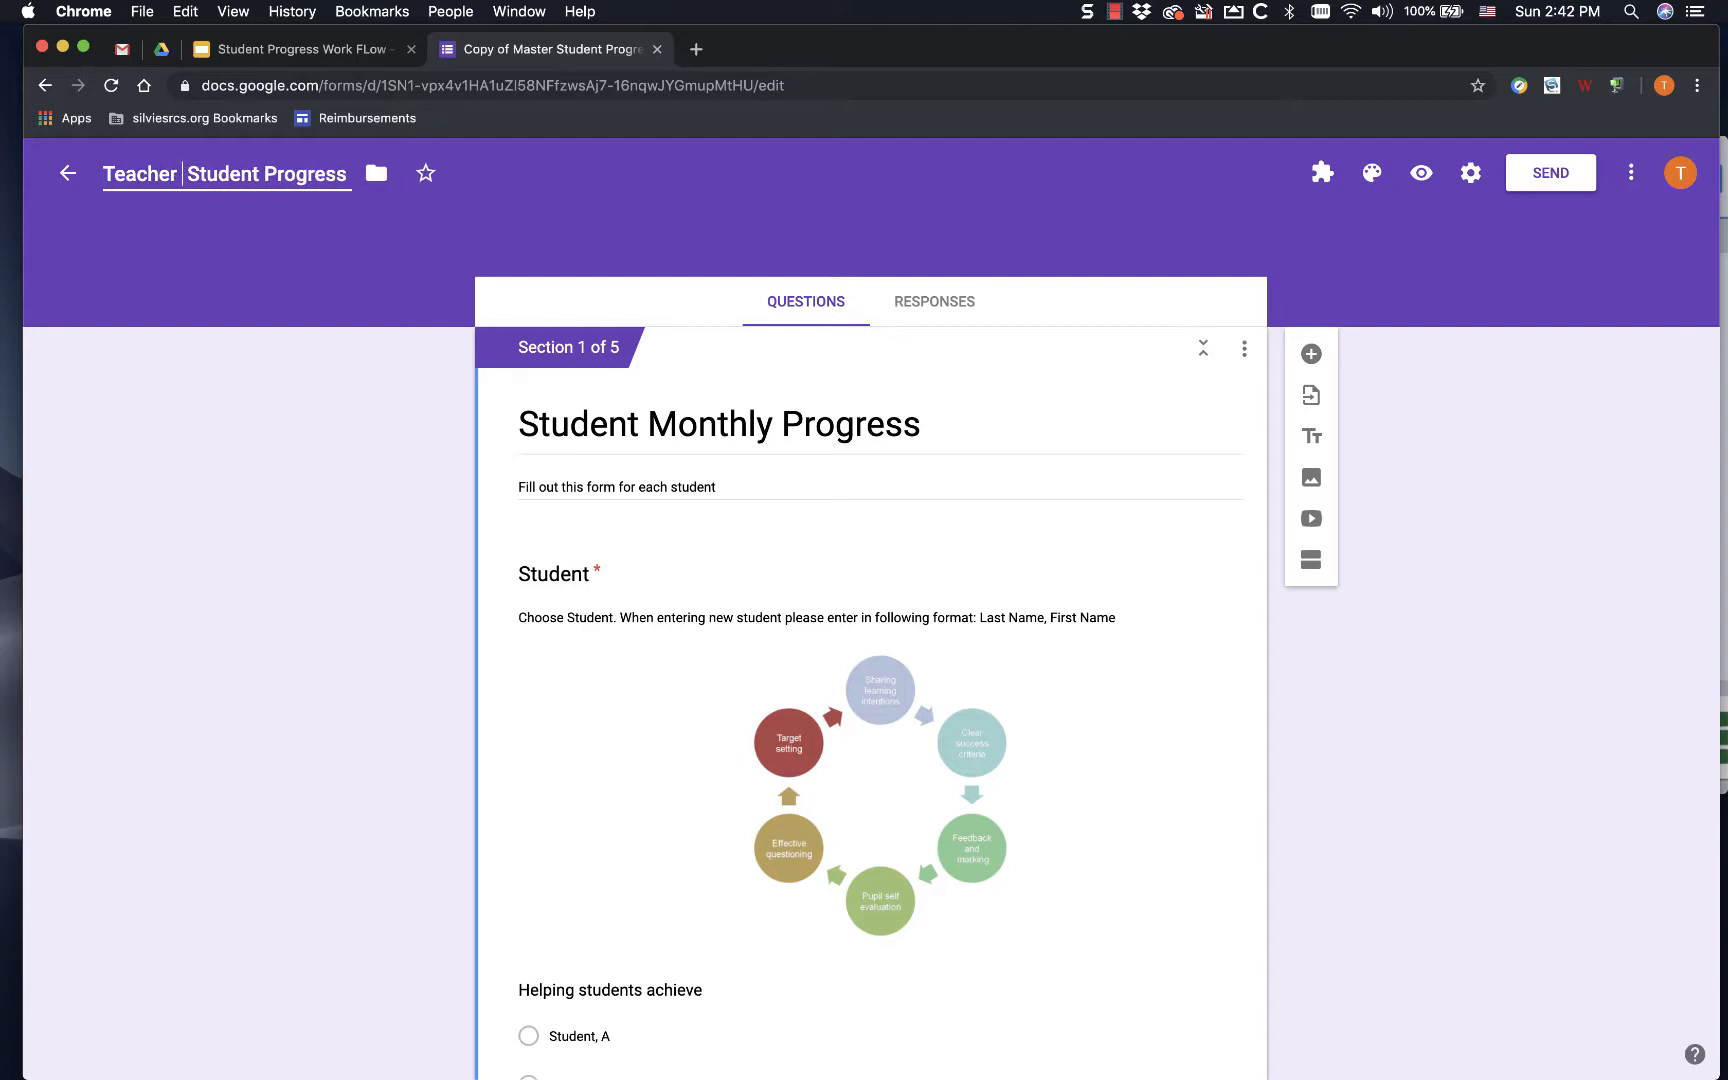
type(" G")
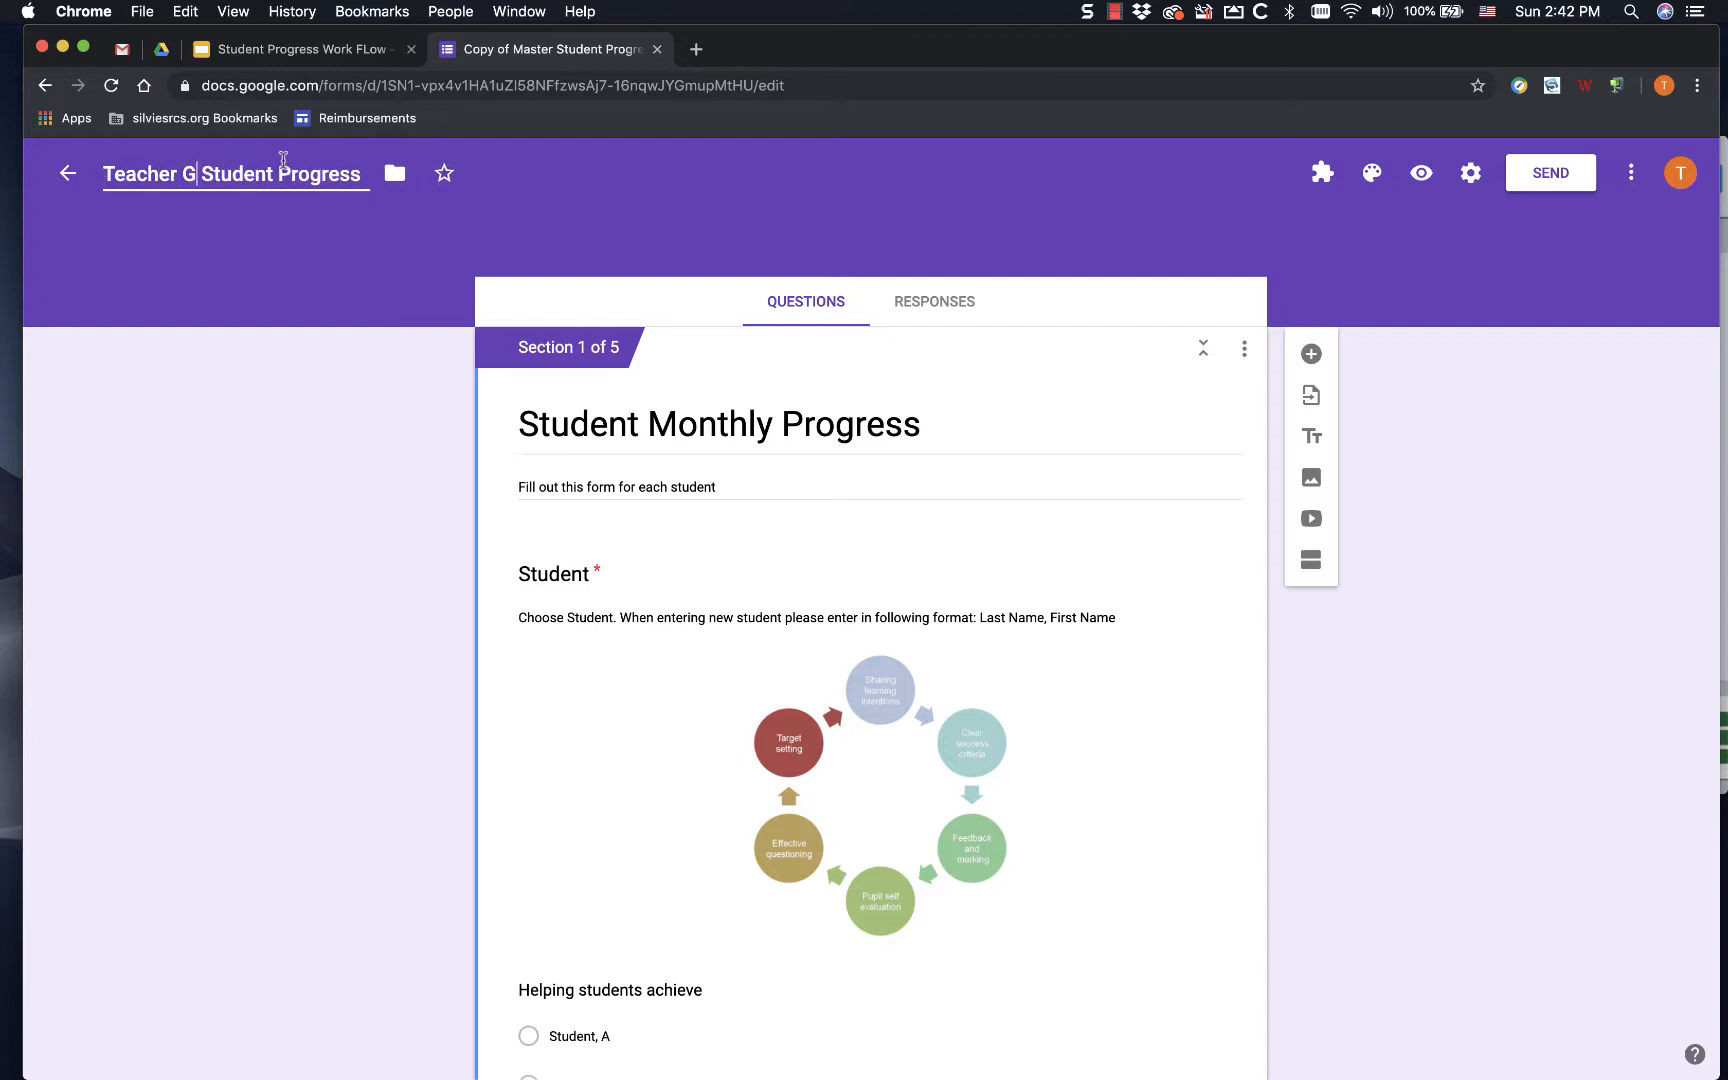
- Create a folder named "Teacher G" inside the Student Progress folder and move the form into it
left_click(399, 180)
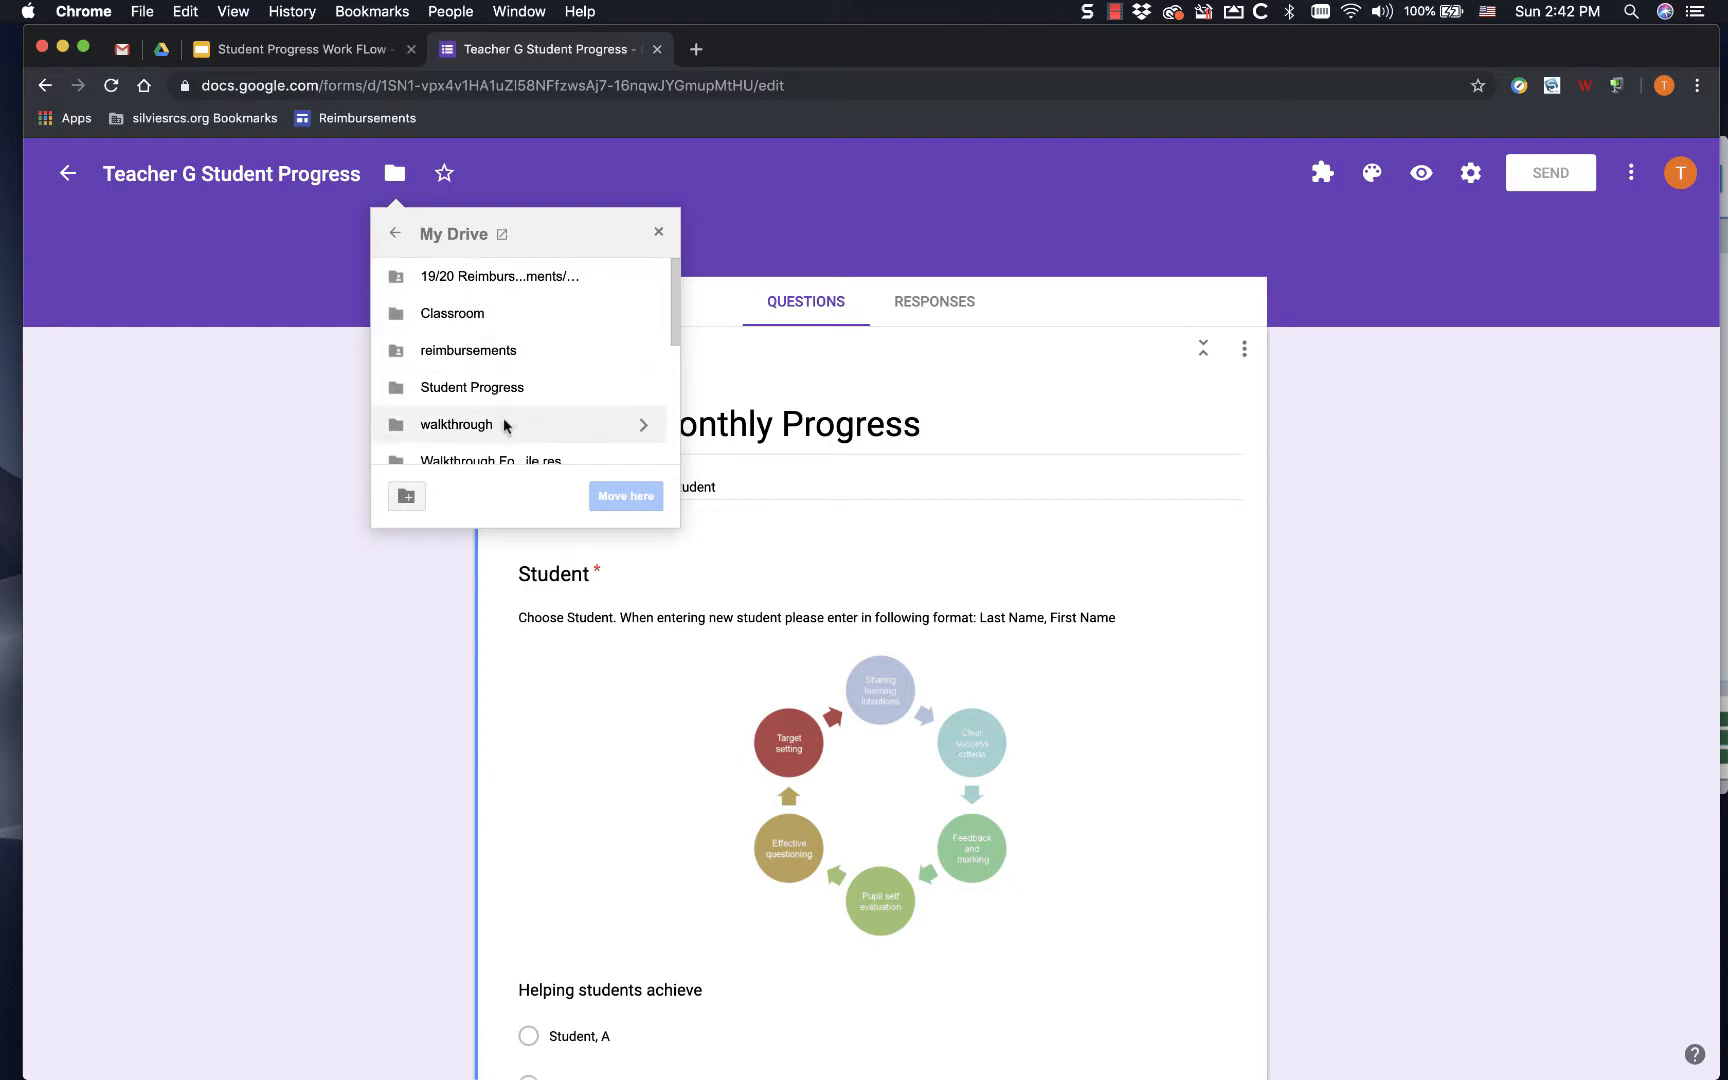
left_click(643, 388)
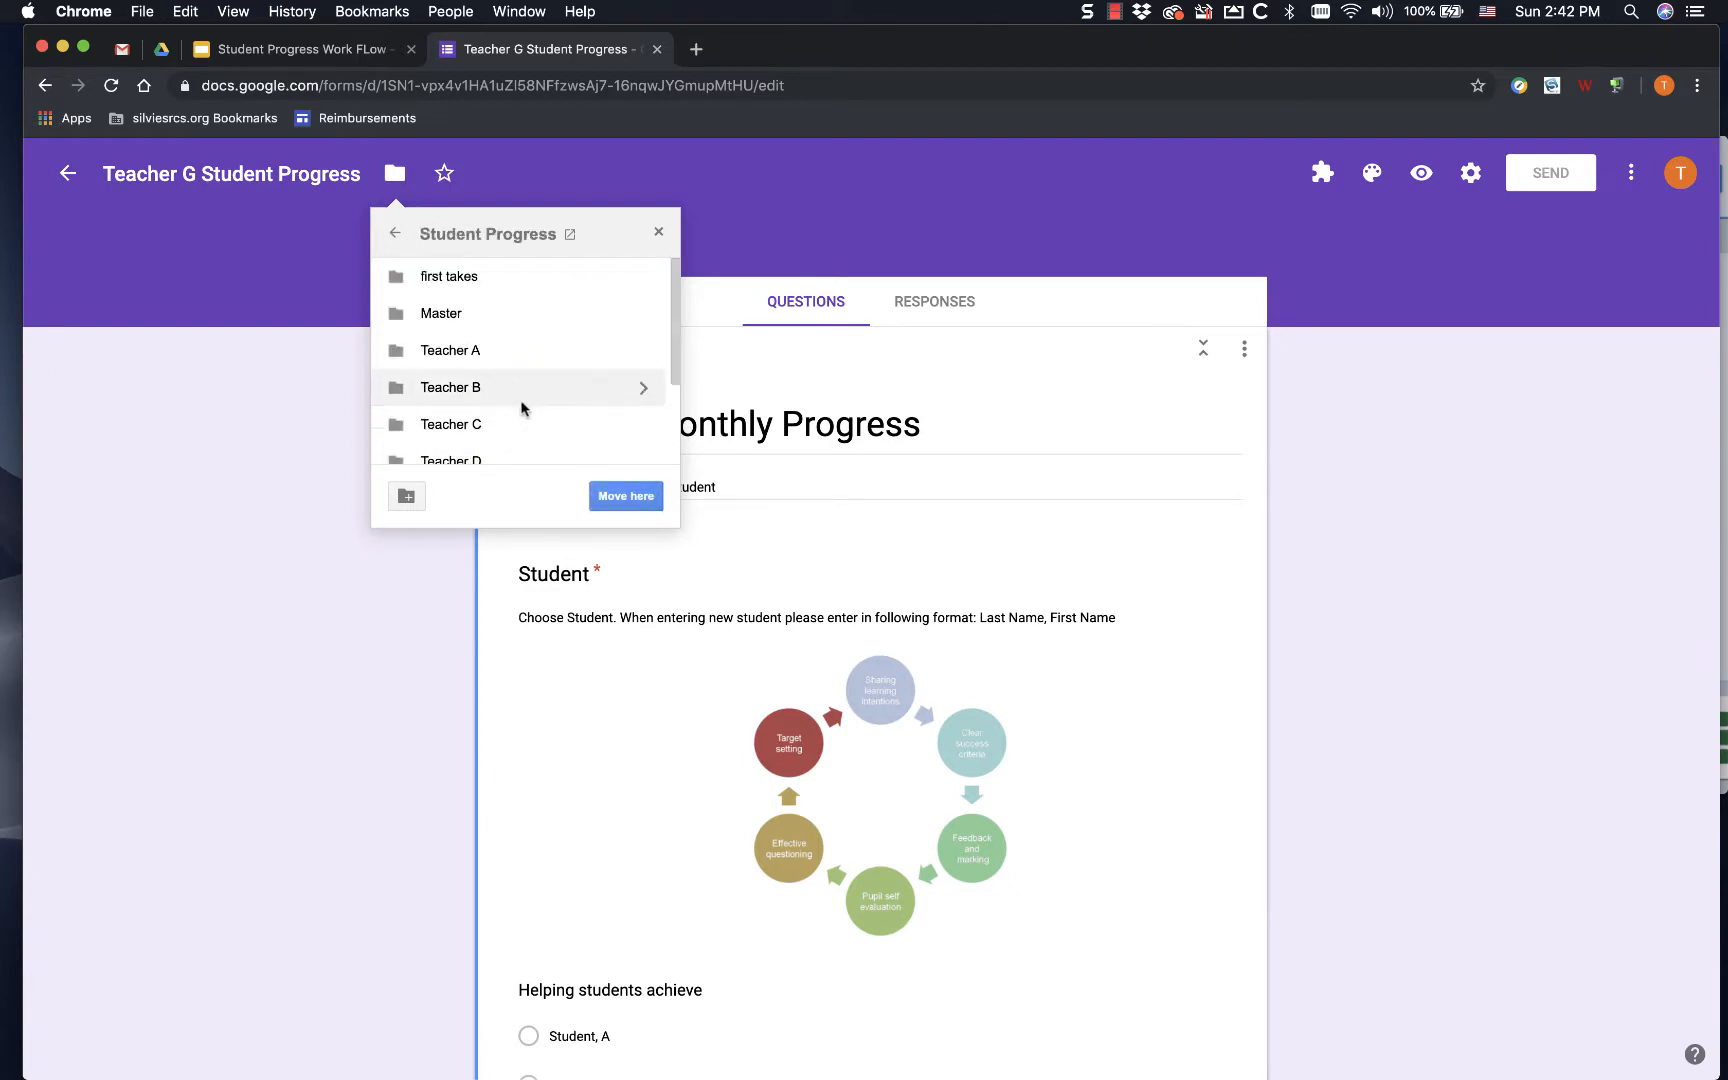
scroll(500, 405, "down", 3)
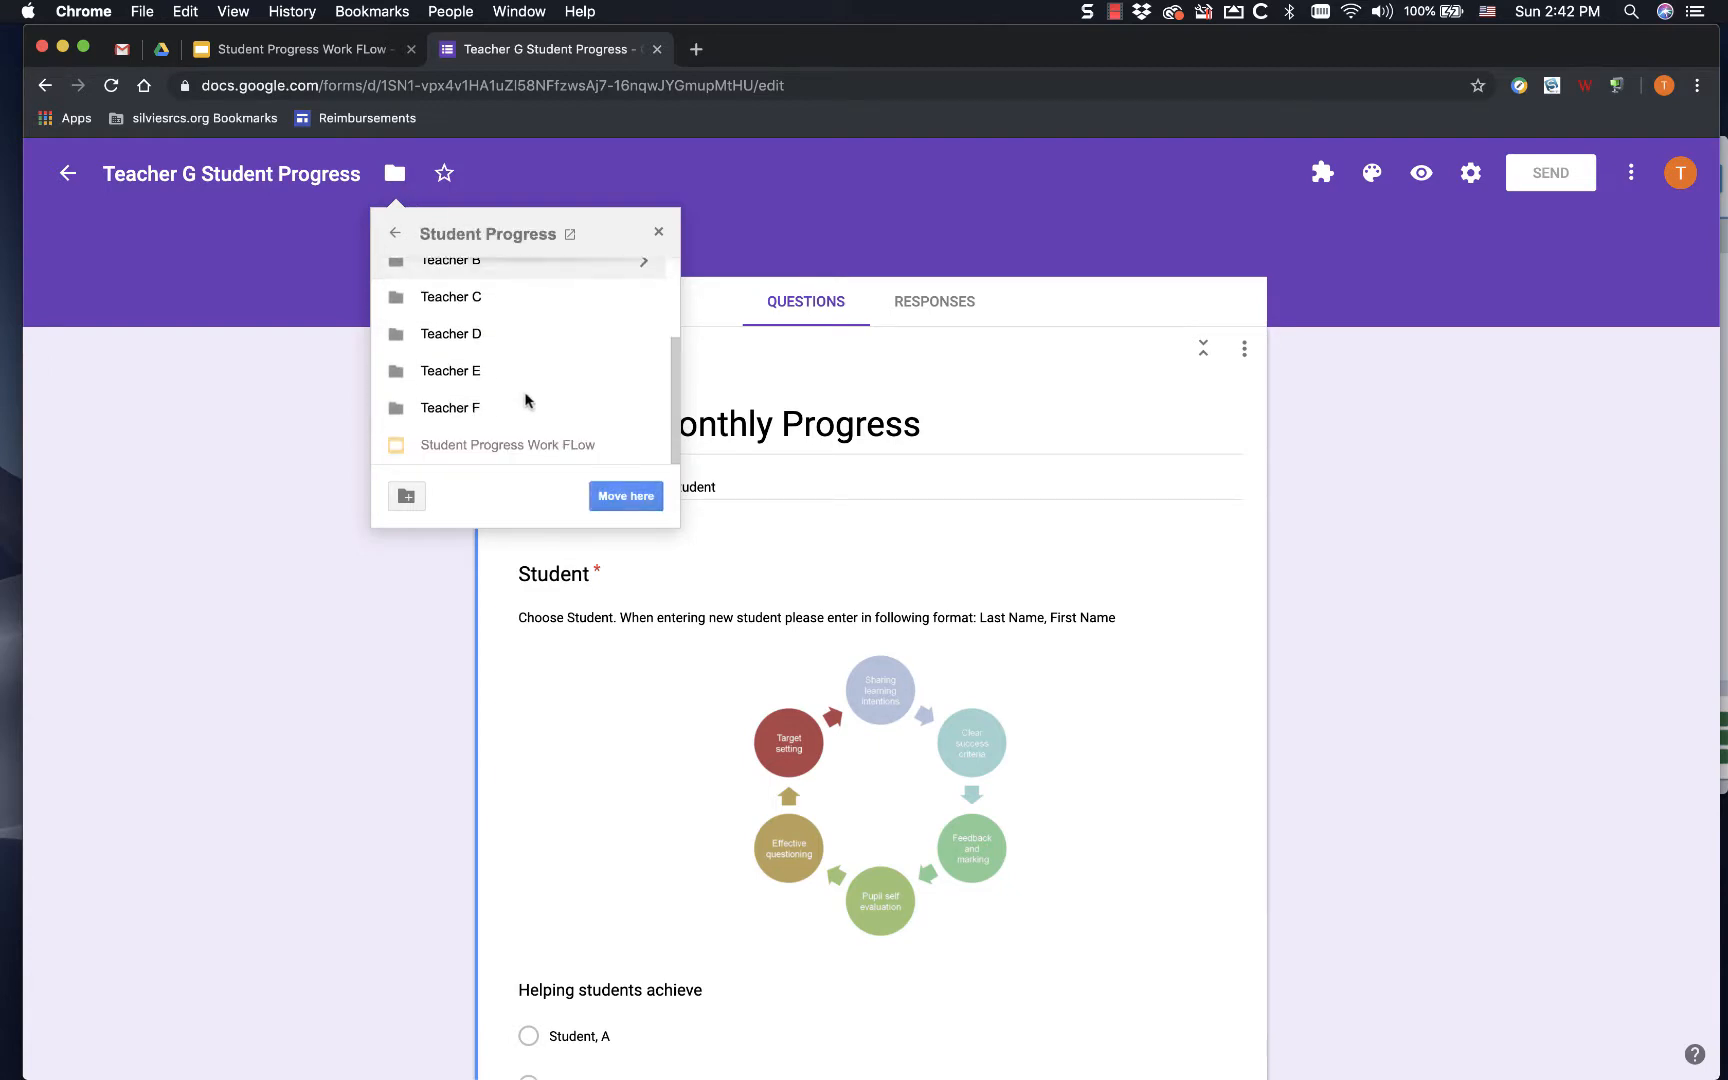
left_click(406, 496)
type("Teacher G")
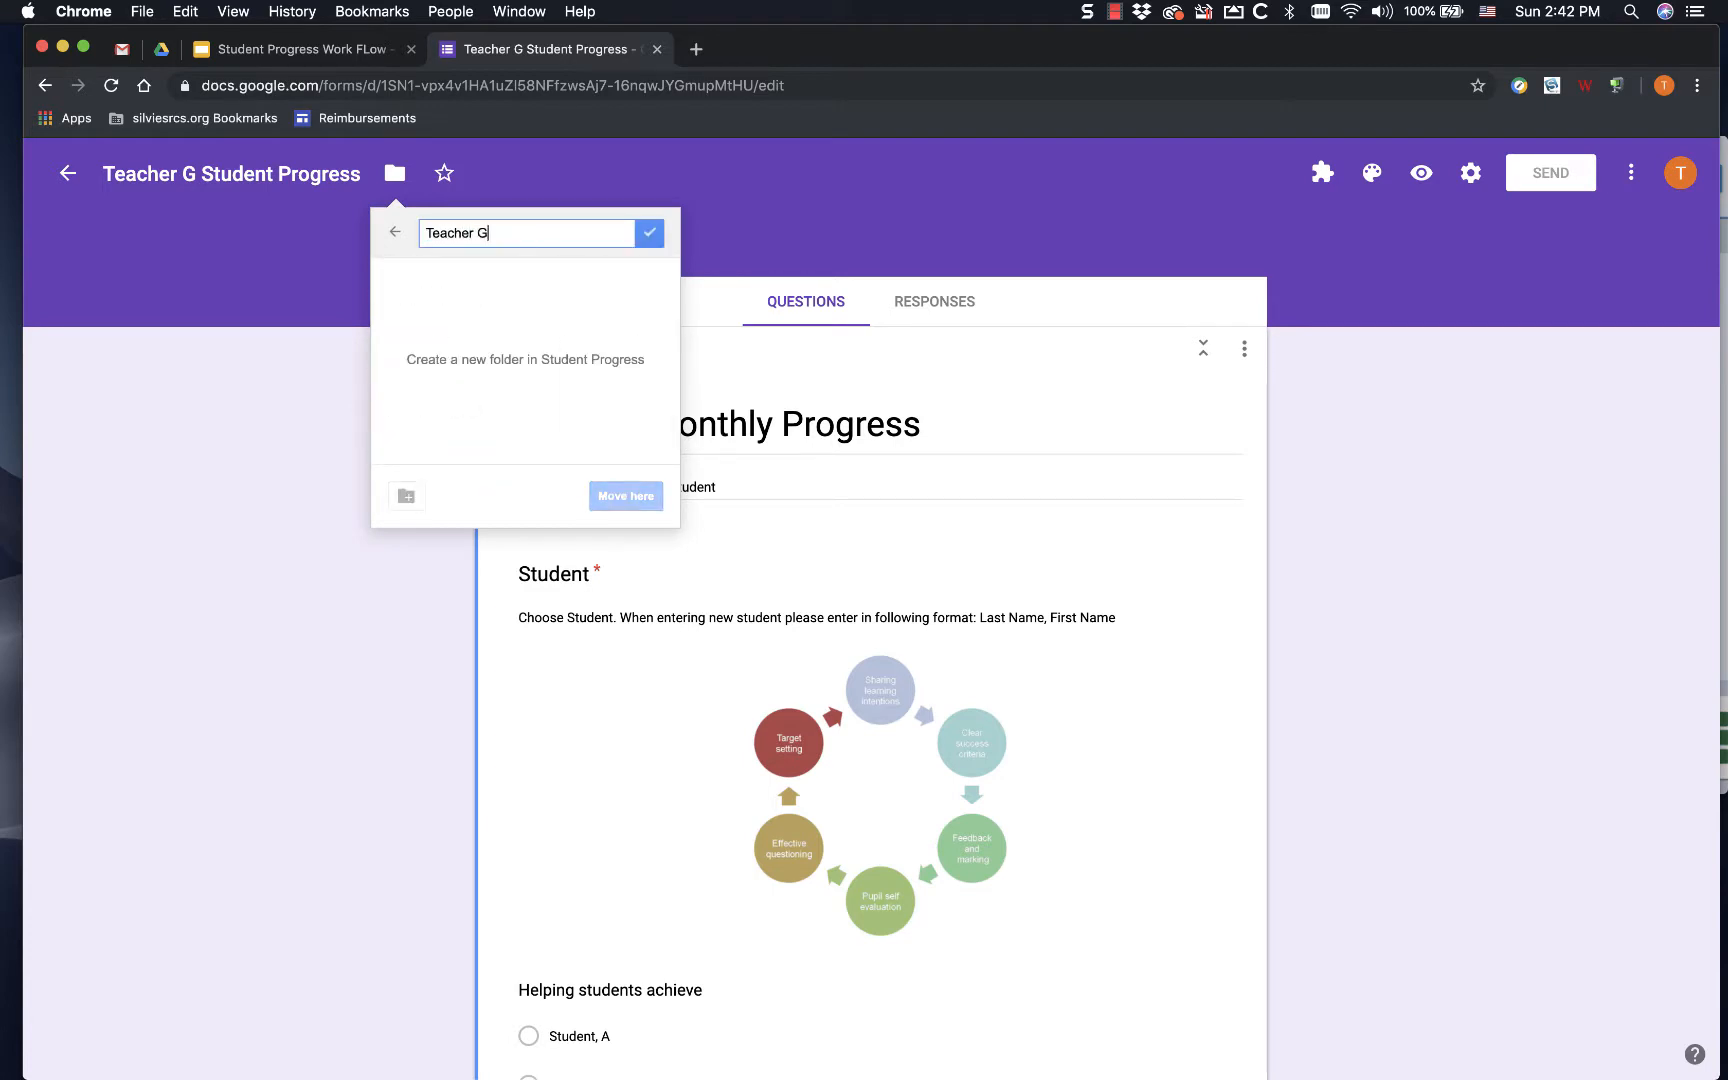
left_click(651, 230)
left_click(630, 496)
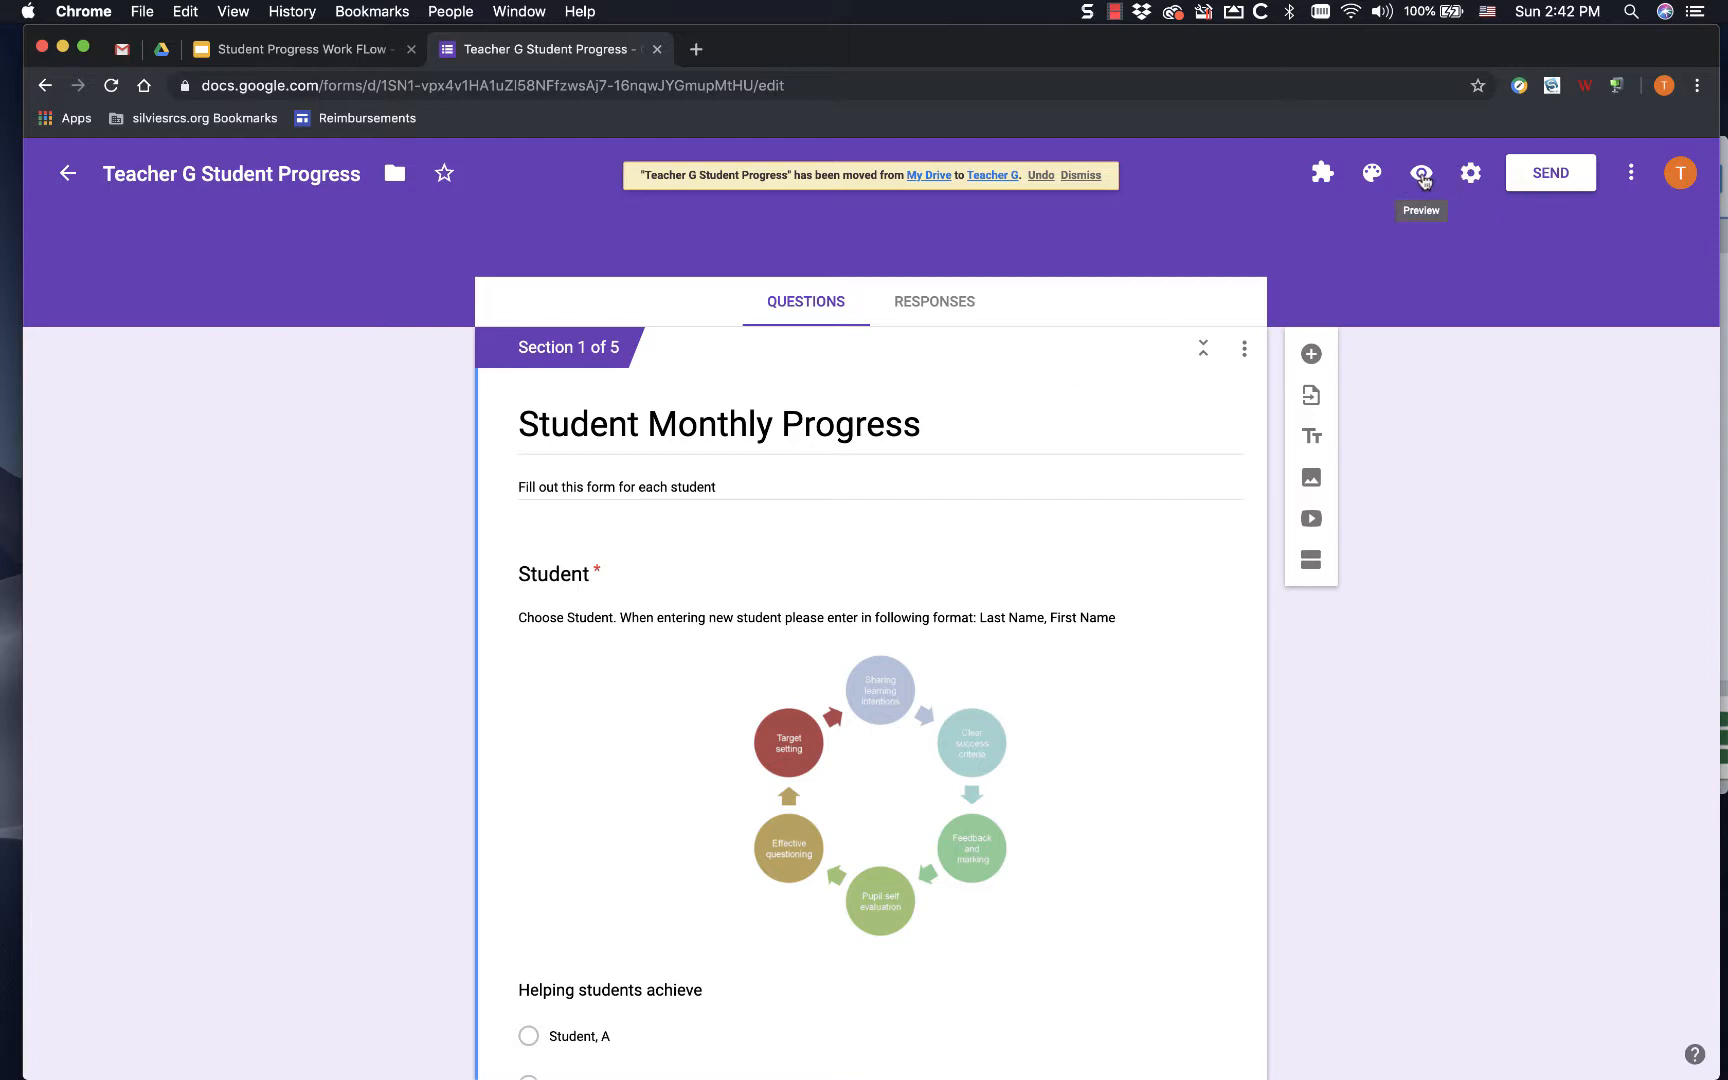
- Preview the form and complete its first section with "Student, A", last meeting 09/23/2019 and next meeting 09/30/2019
left_click(1424, 180)
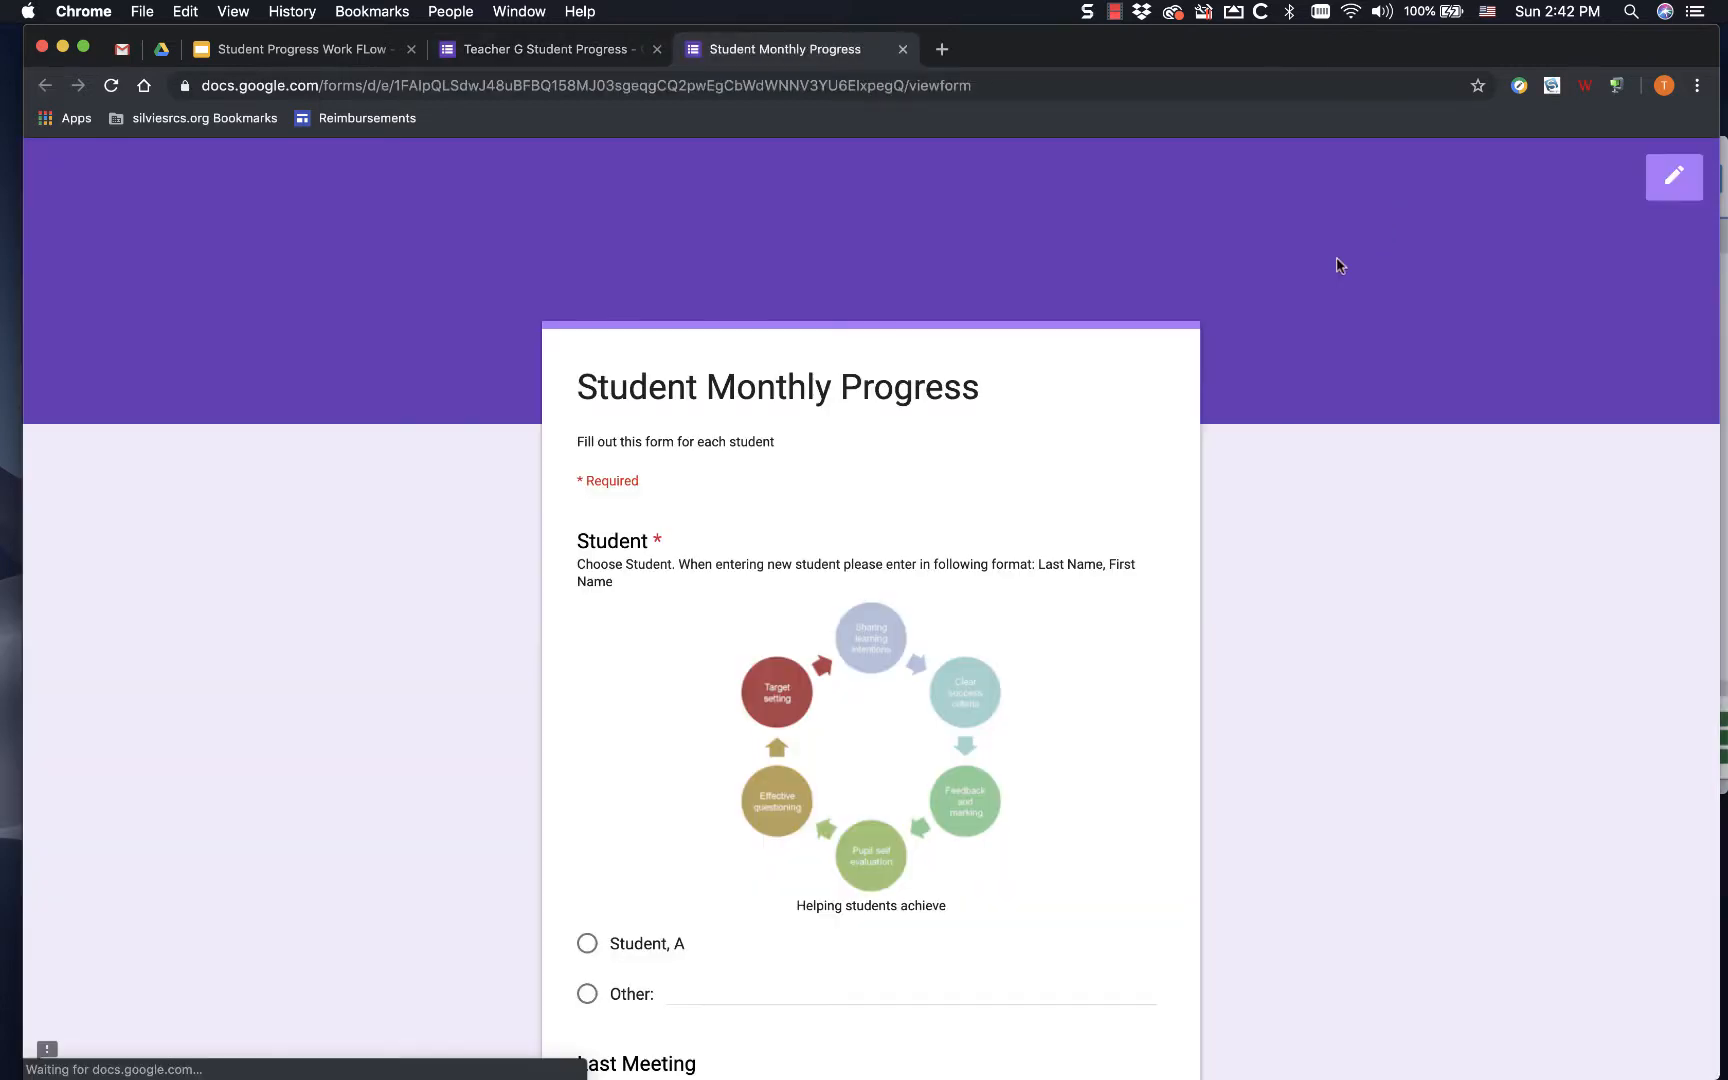
scroll(984, 463, "down", 3)
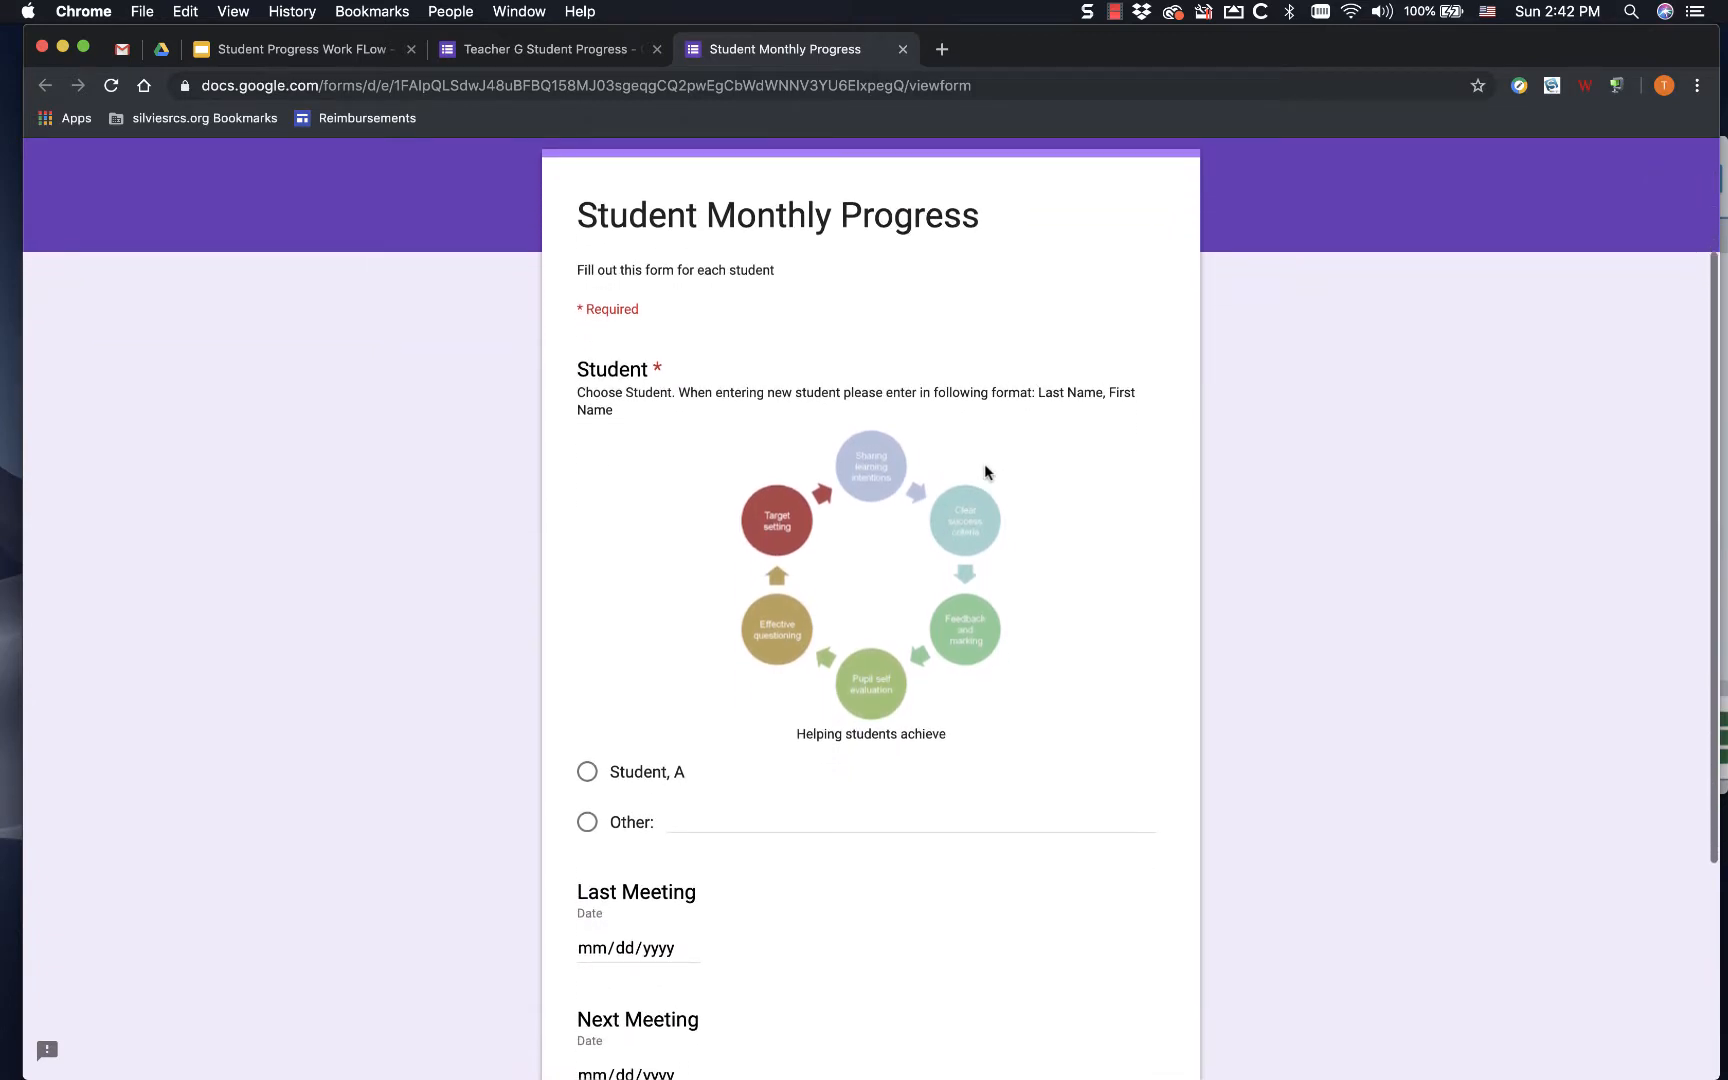
scroll(960, 475, "down", 1)
left_click(587, 716)
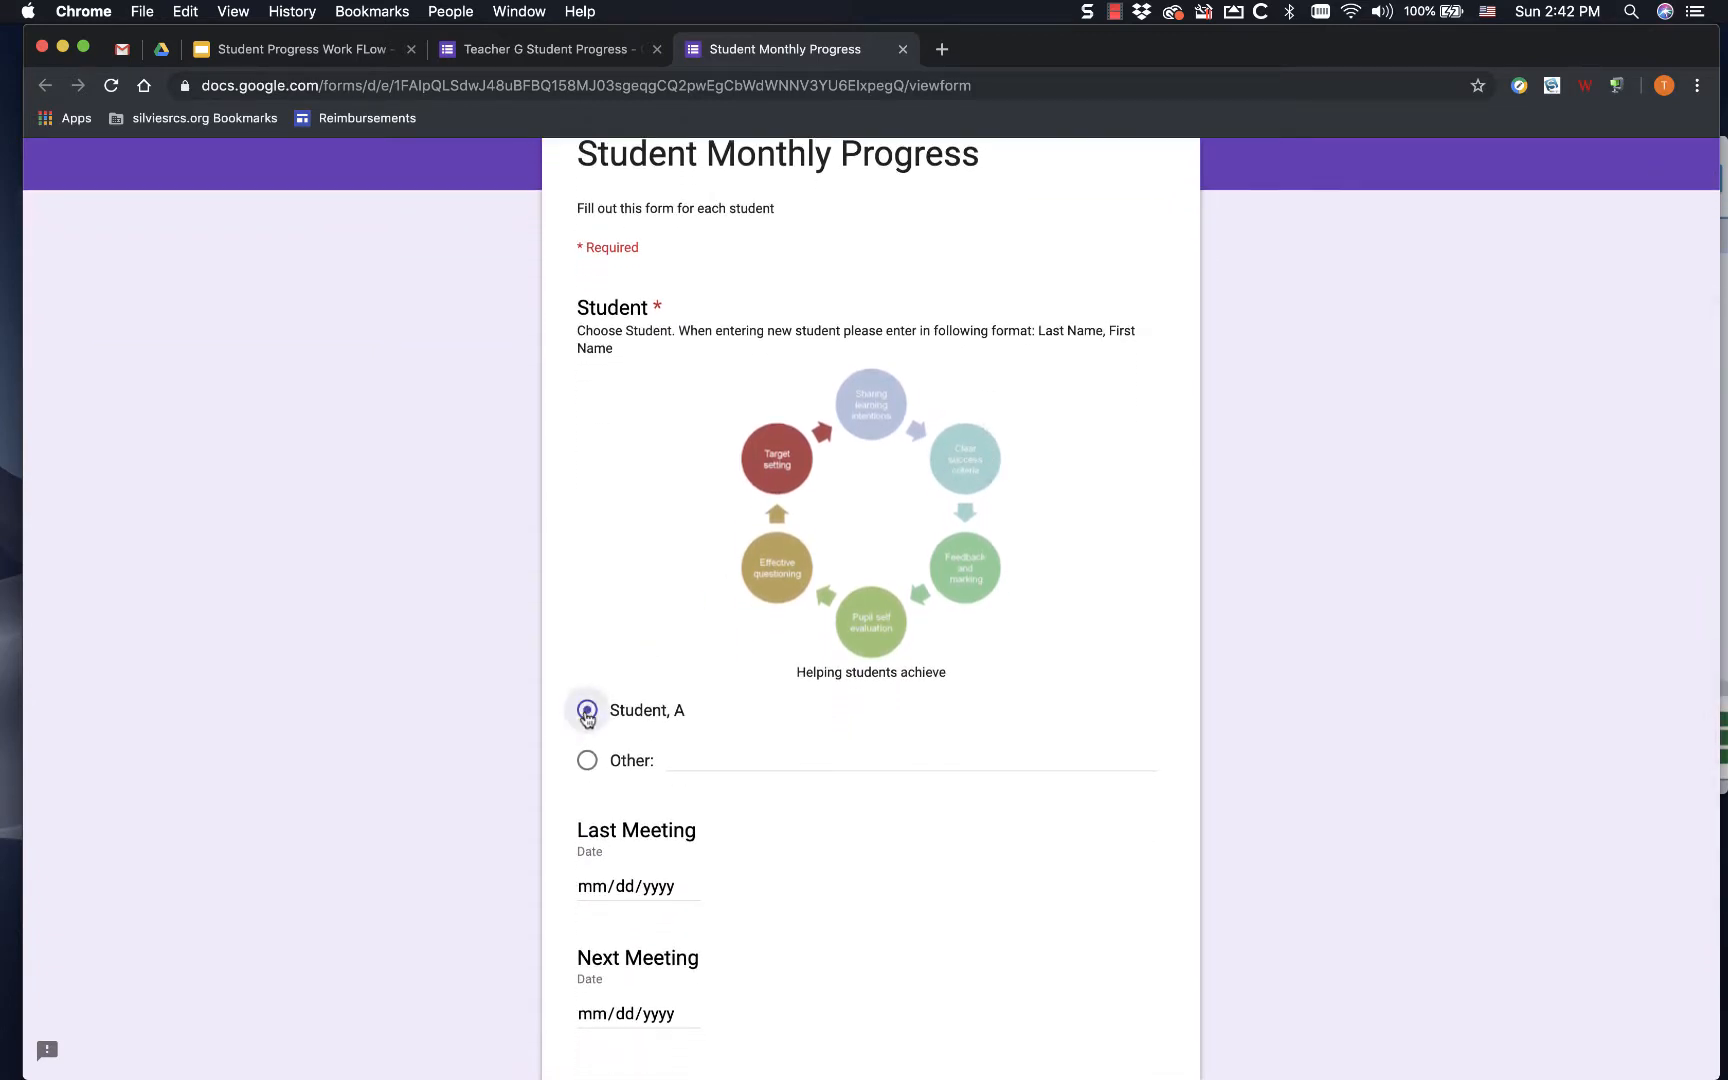
left_click(688, 888)
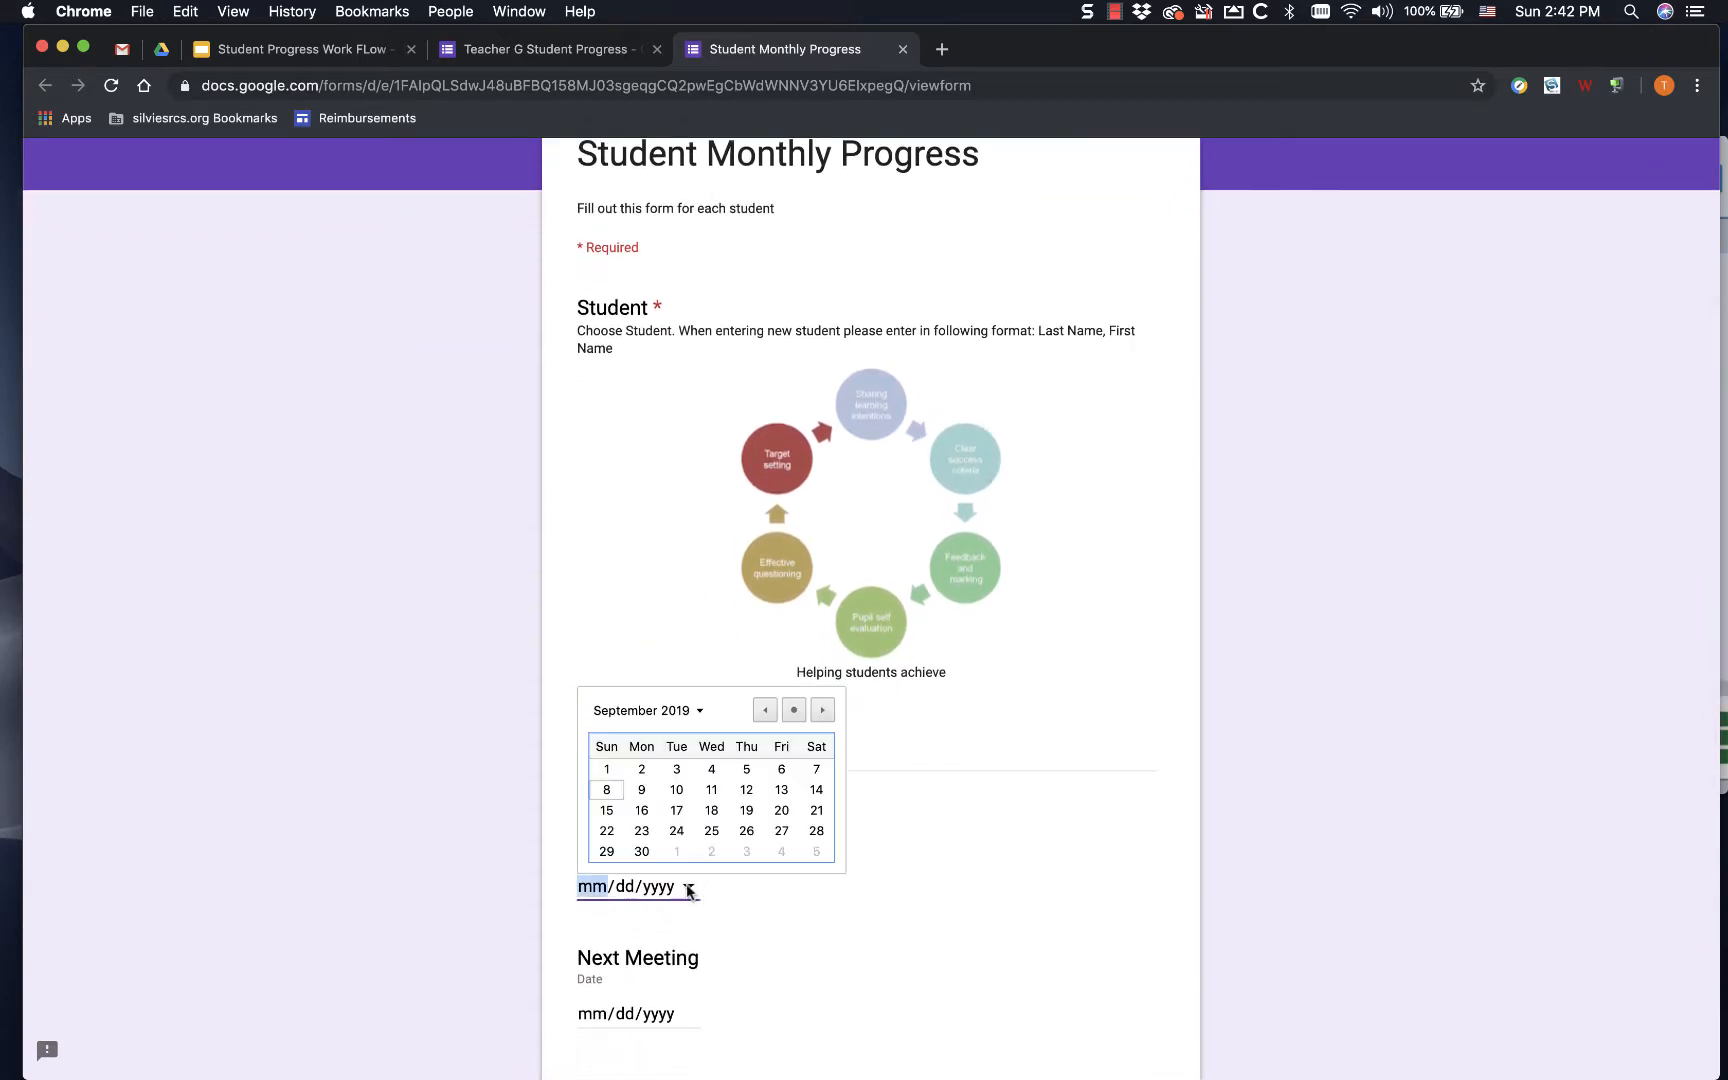
left_click(641, 830)
left_click(689, 1015)
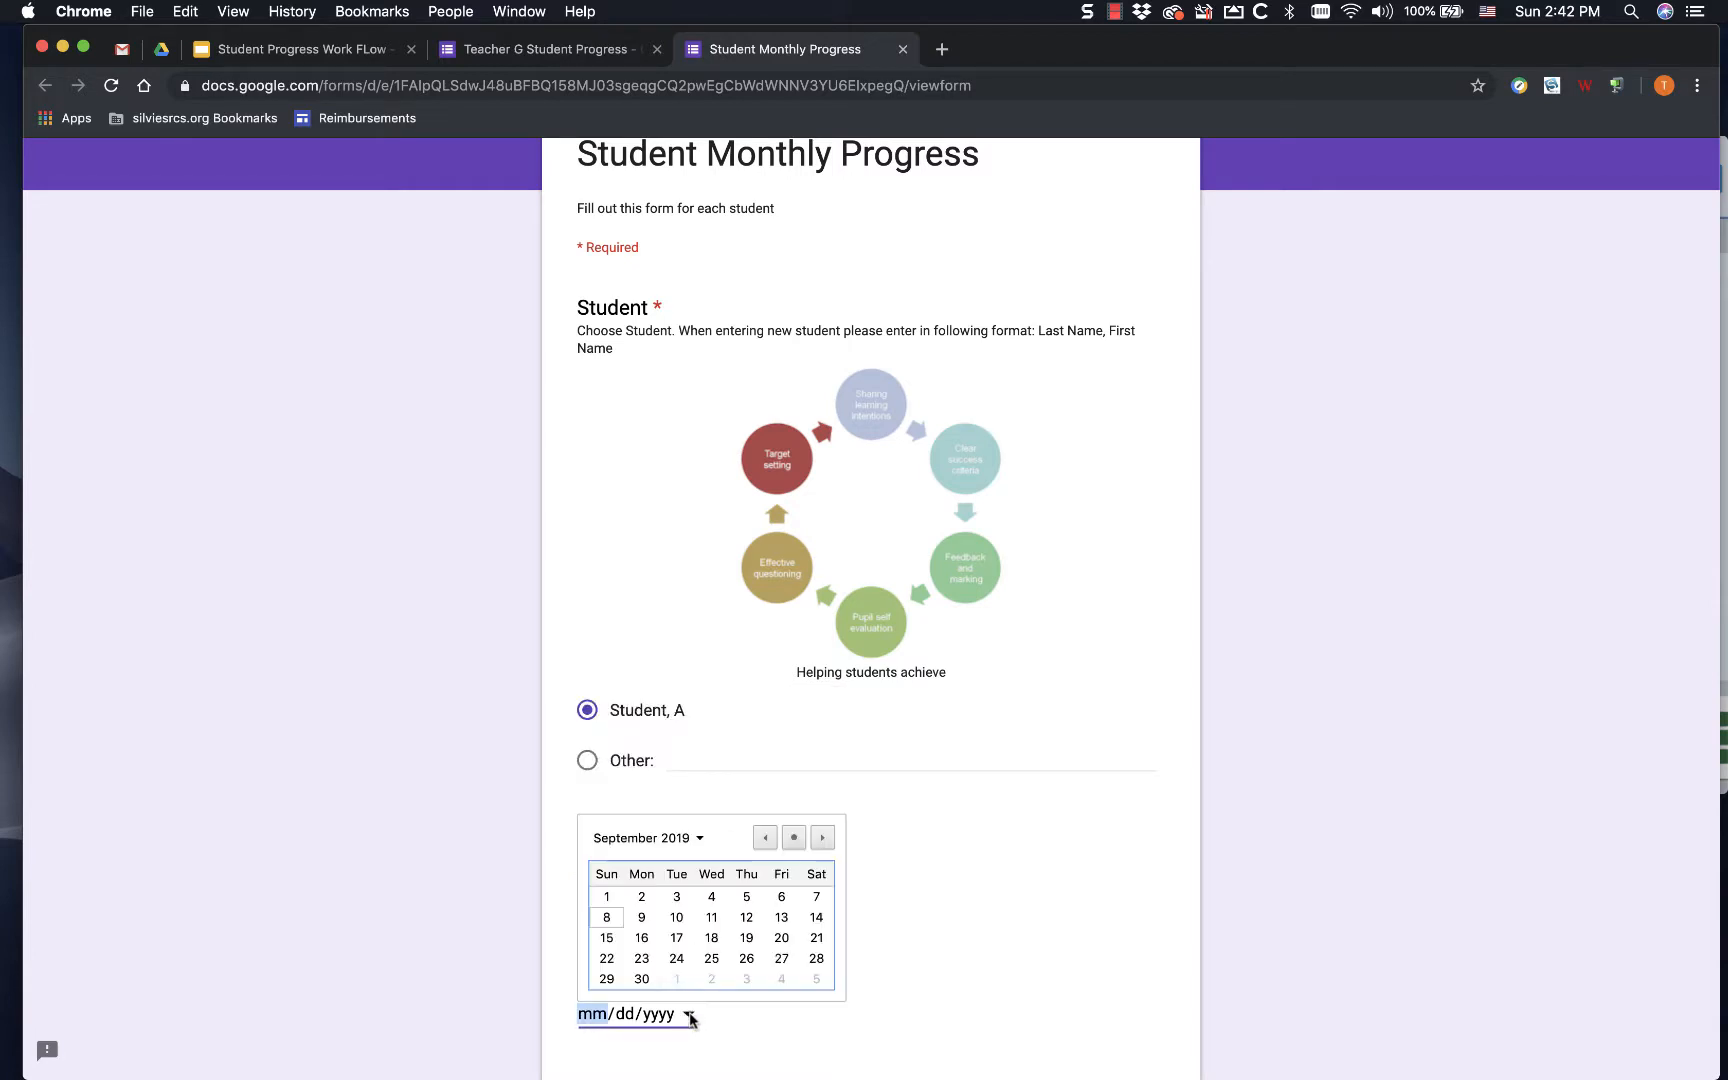
left_click(643, 982)
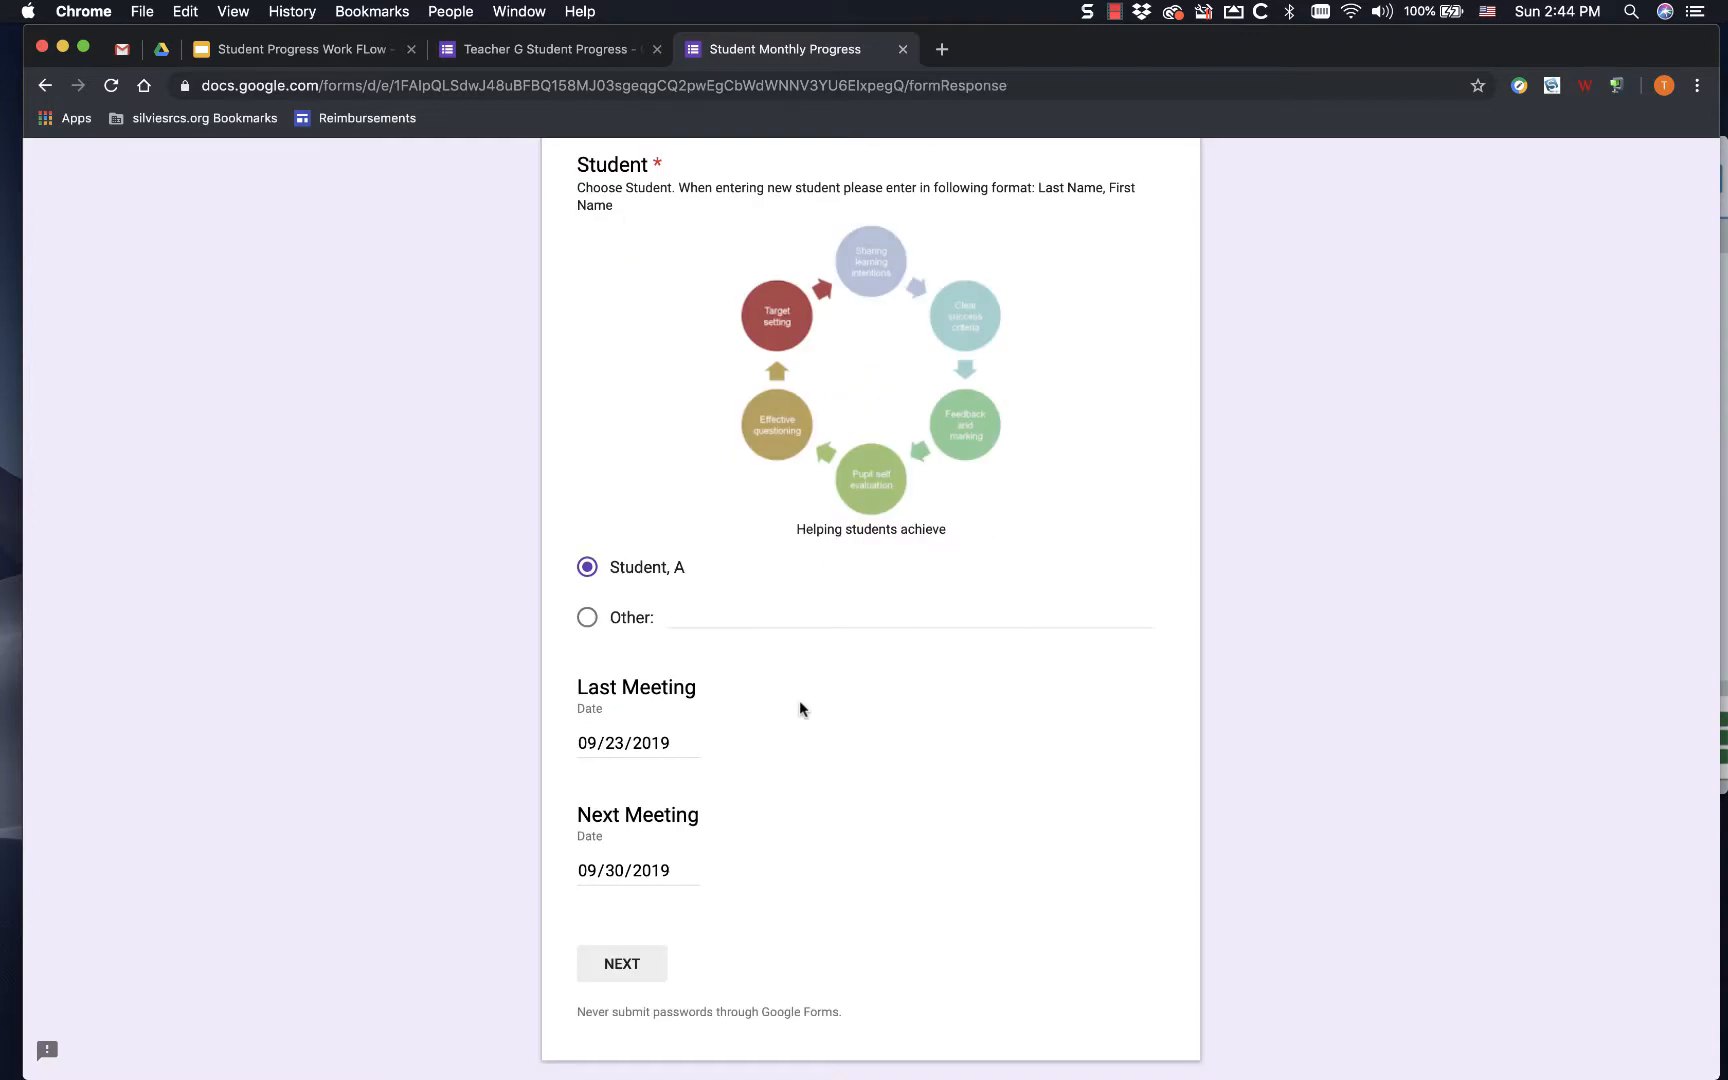
left_click(621, 963)
- Complete the Math section with progress 40, goal 45 and grade A, and the ELA section with progress 30, goal 35 and grade B
scroll(807, 756, "down", 5)
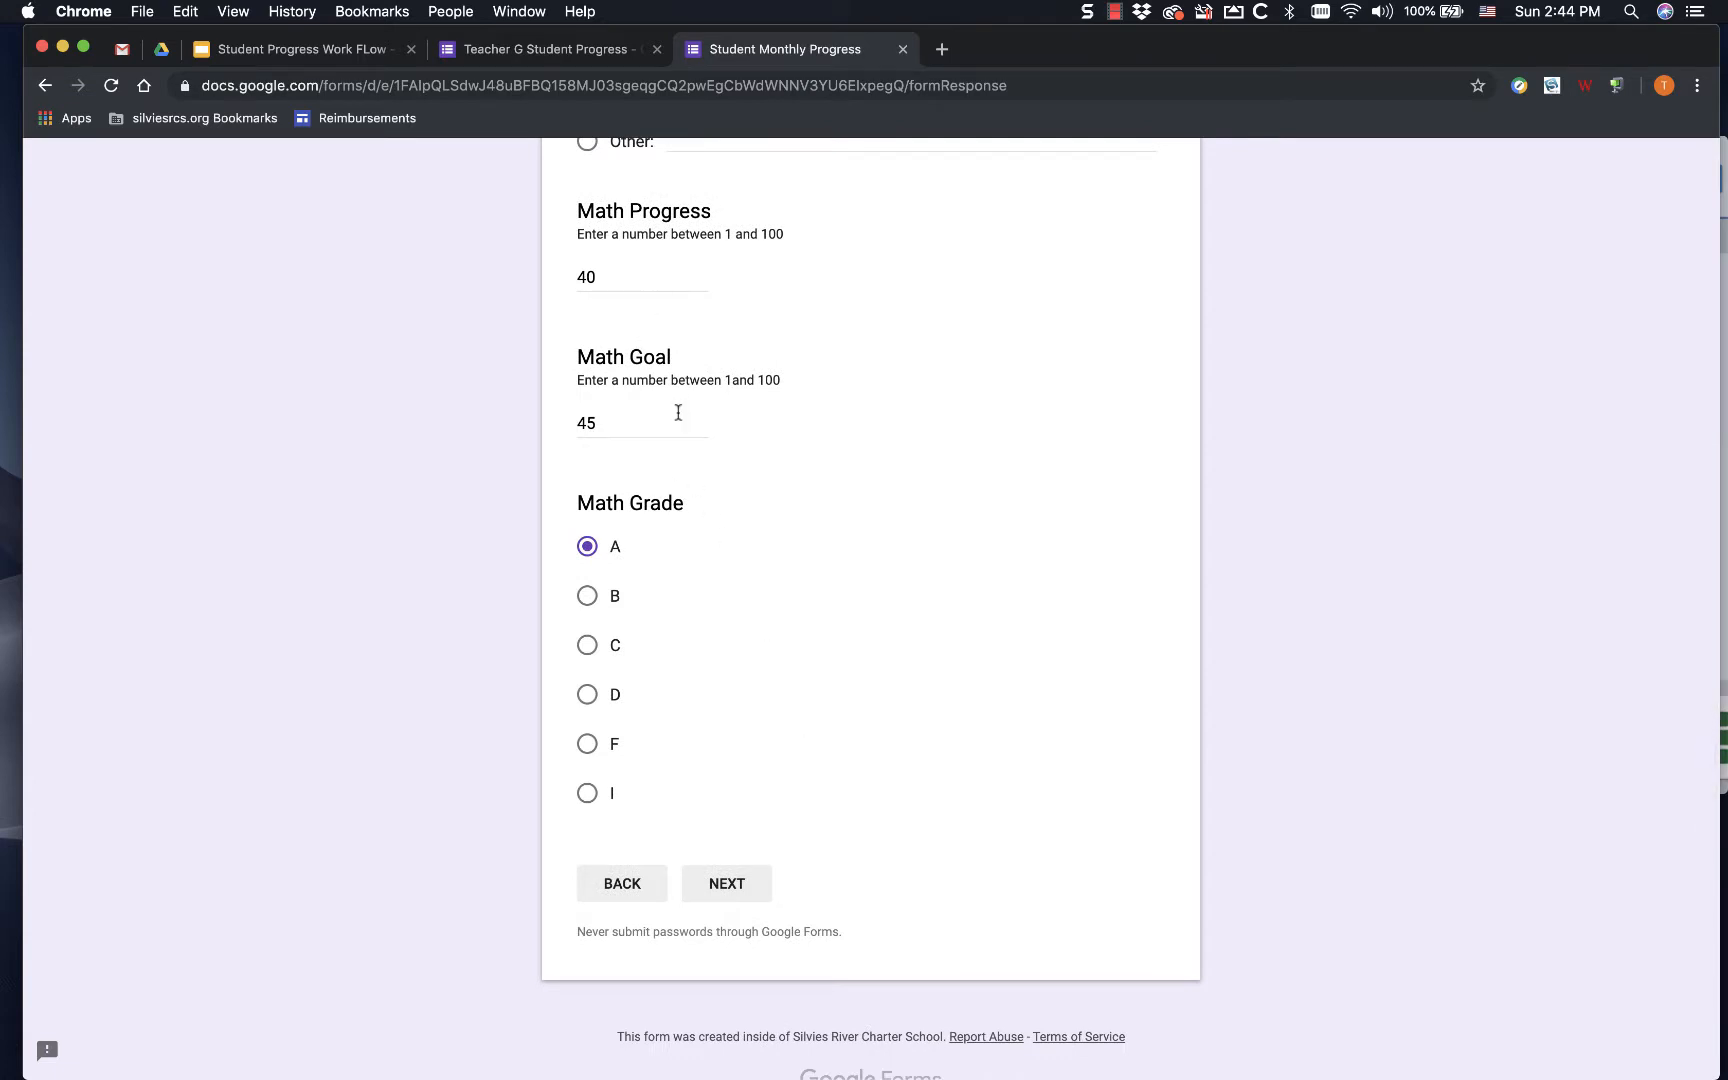
left_click(737, 893)
scroll(735, 772, "down", 4)
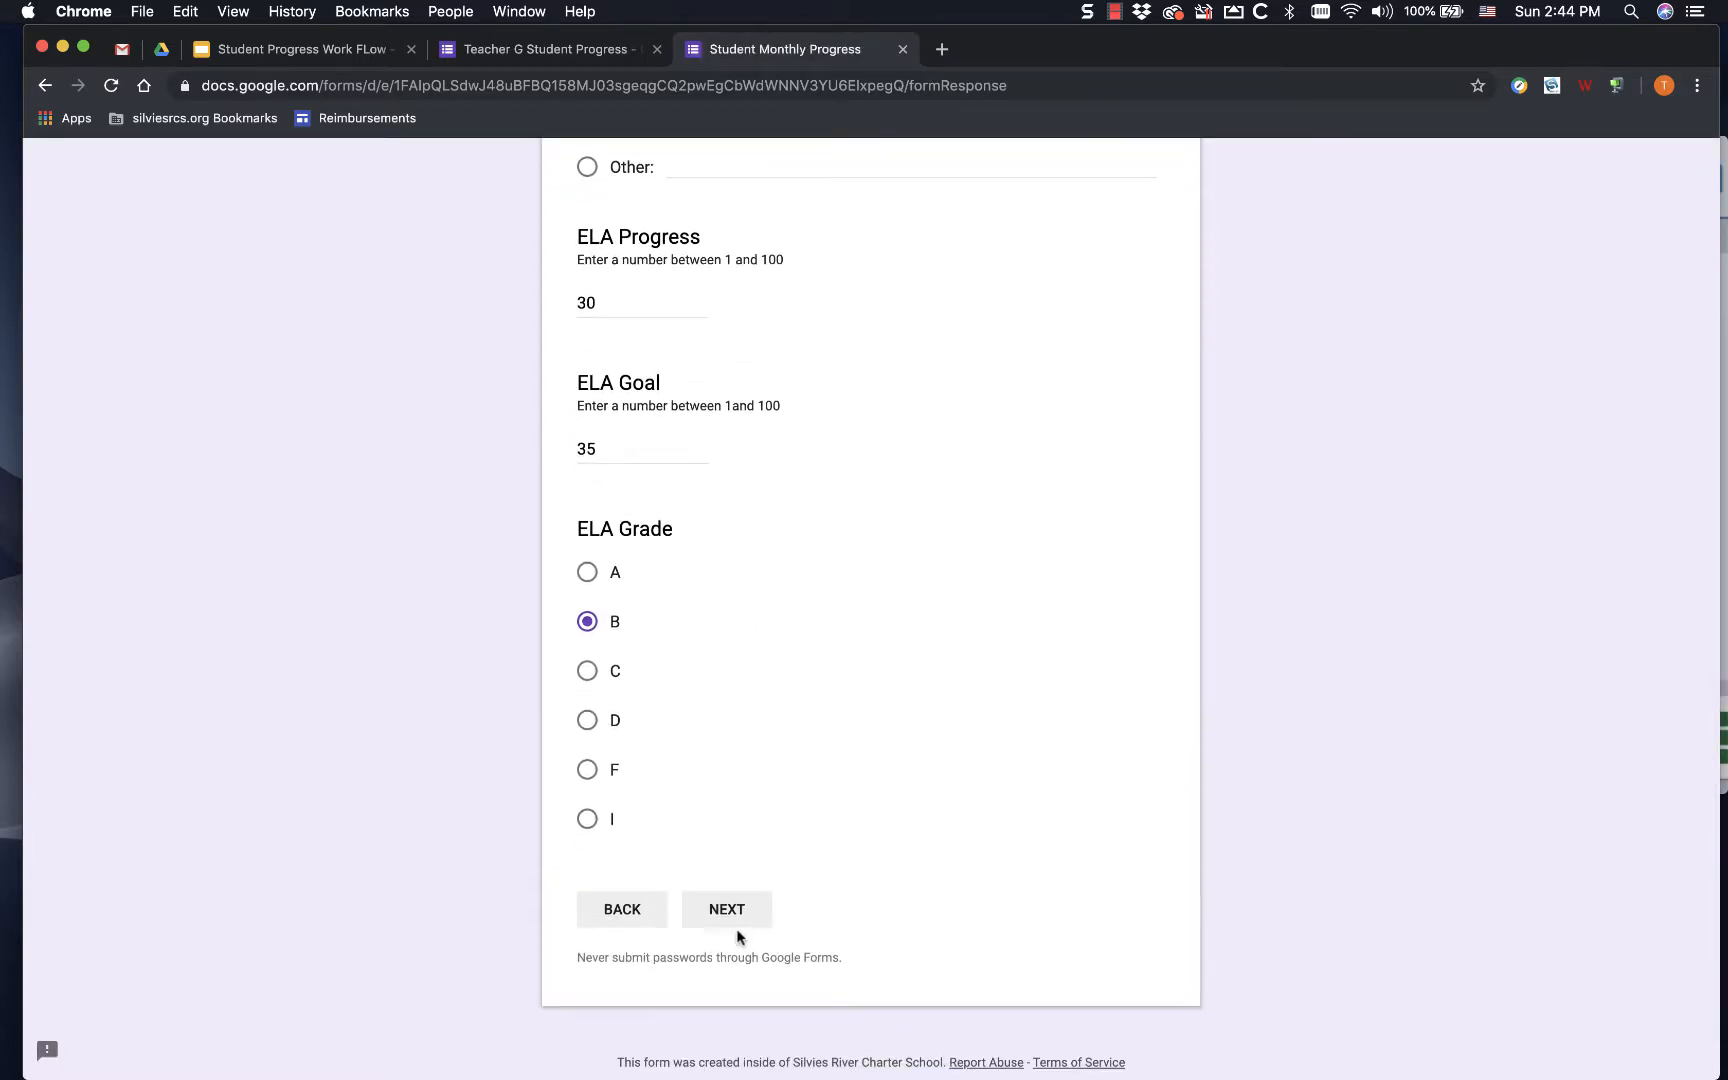
left_click(742, 922)
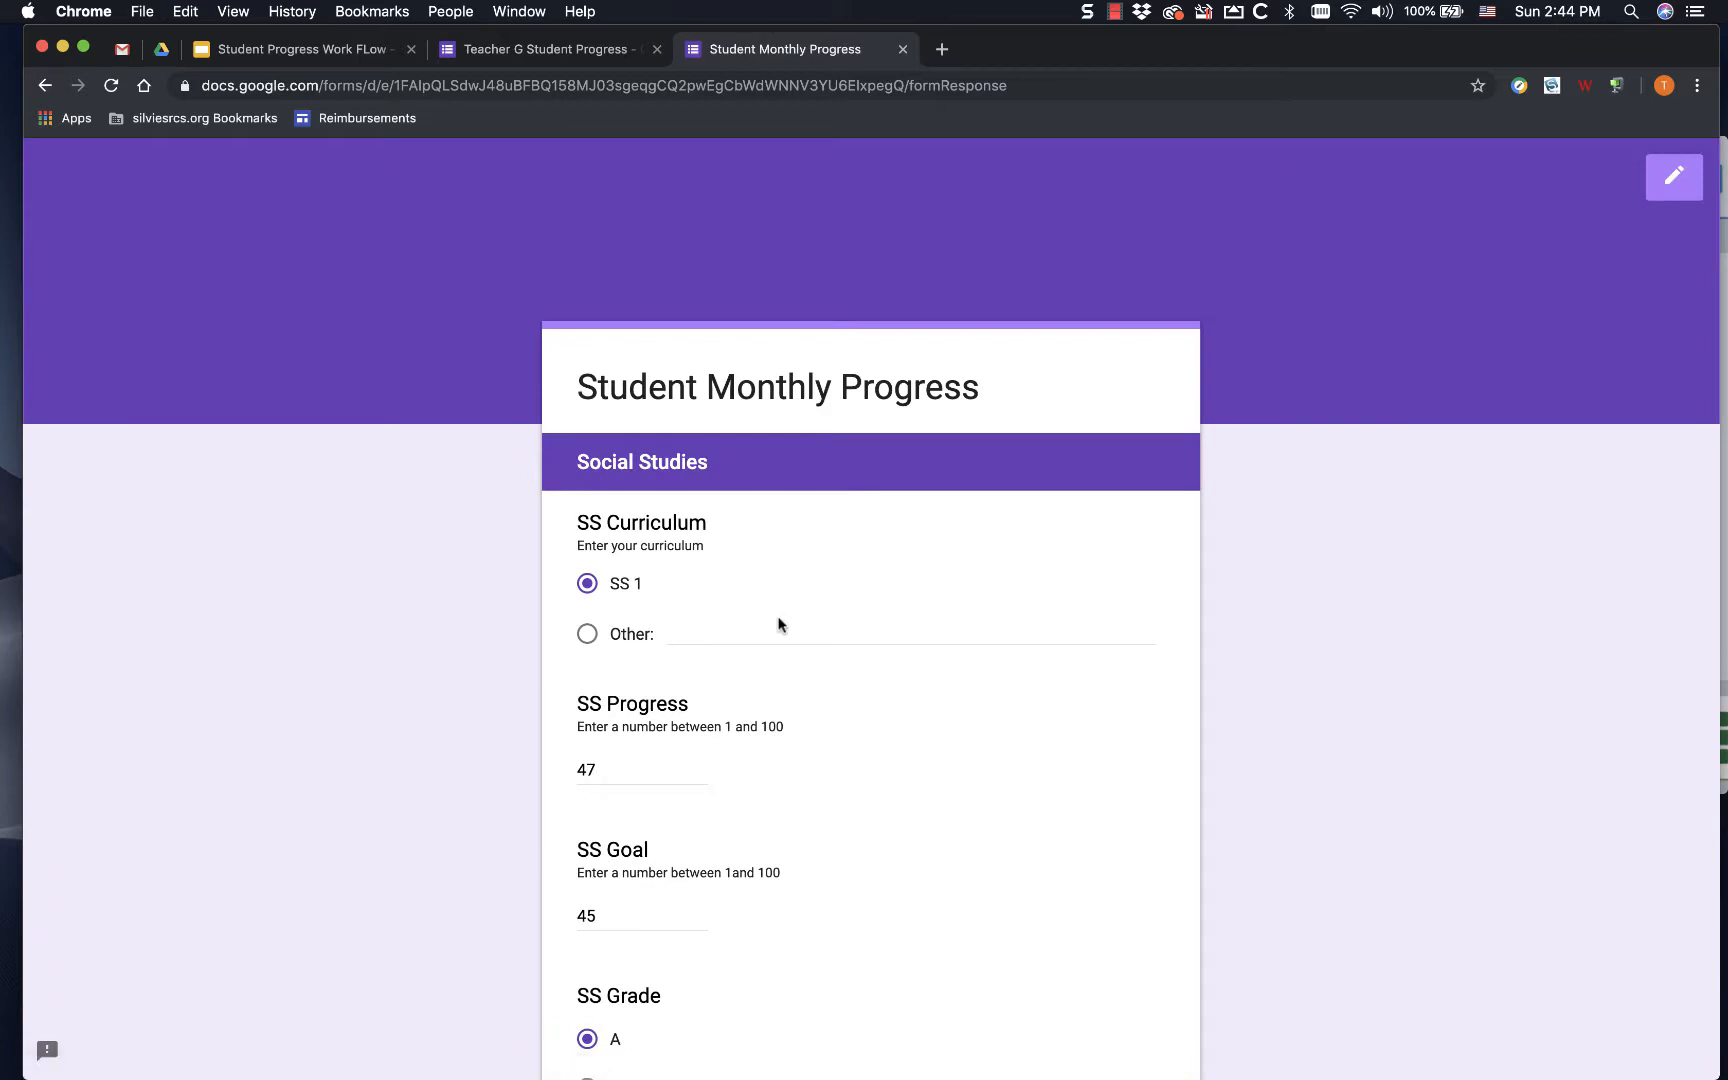
- Fill in Social Studies (SS 1, progress 47, goal 45, grade A) and Science (Science 1, progress 80, goal 75, grade B), and submit the form
scroll(781, 625, "down", 3)
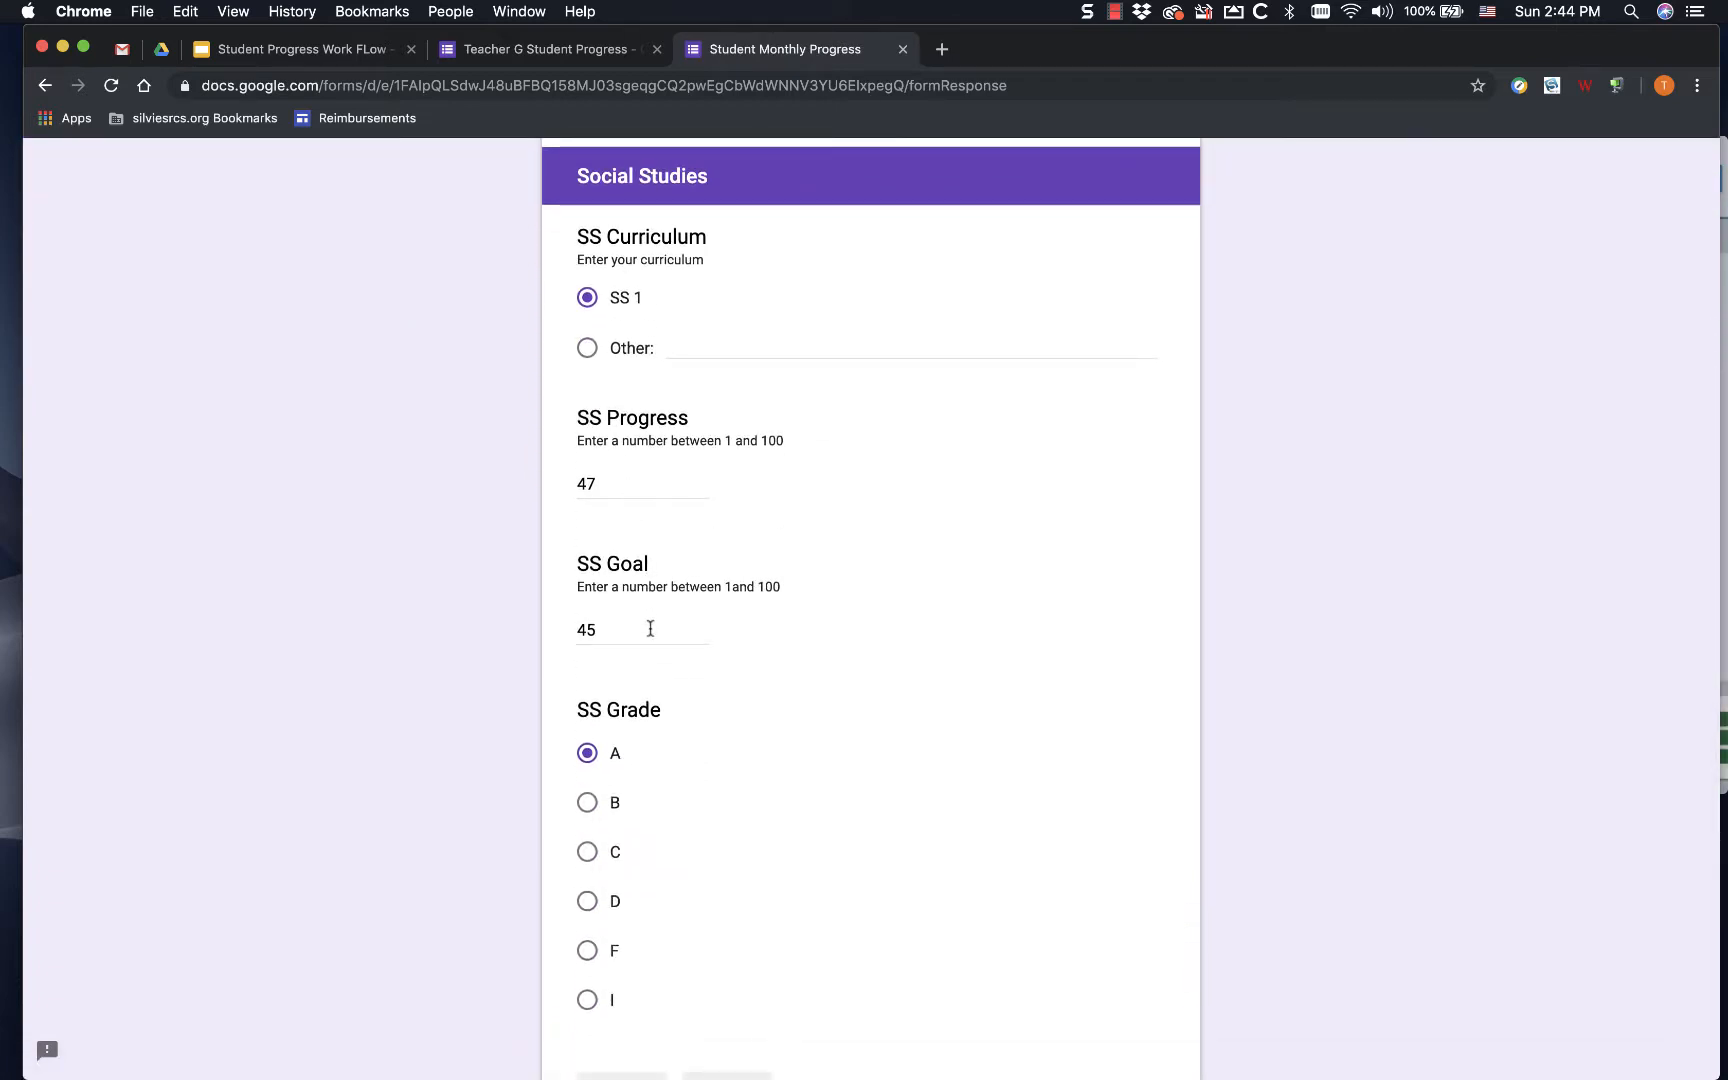
scroll(720, 835, "down", 5)
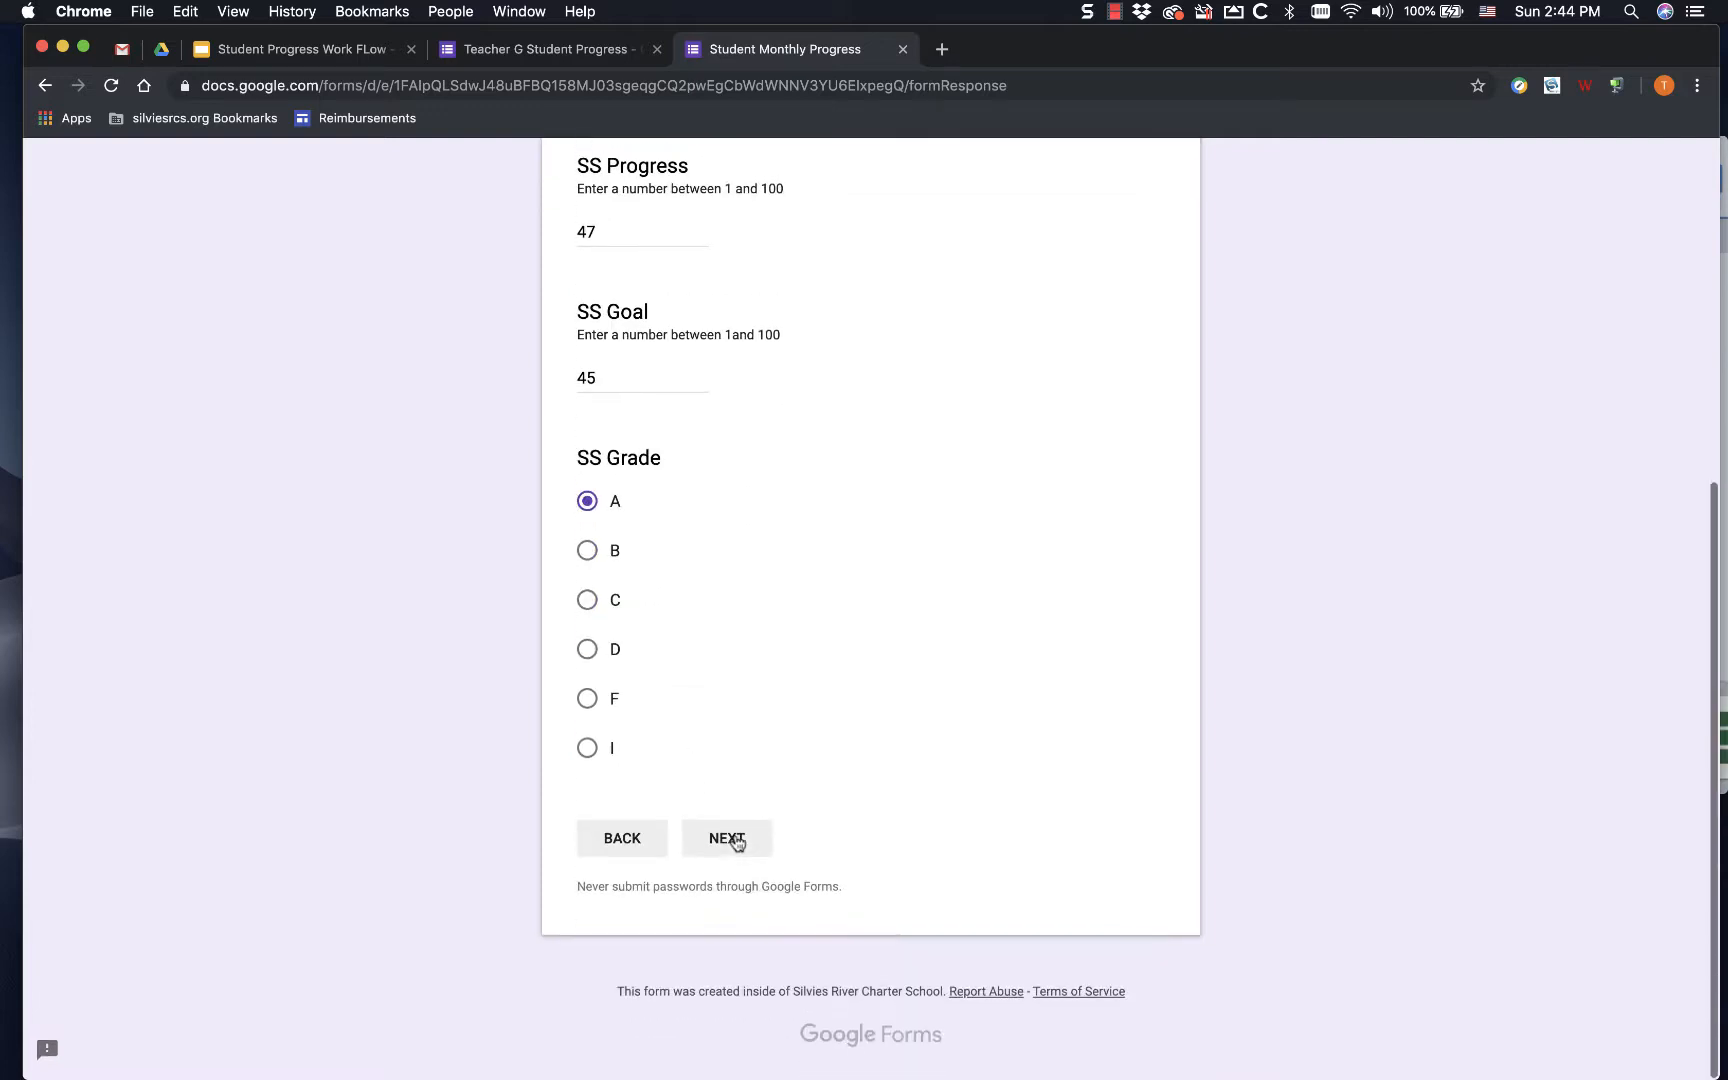
left_click(737, 843)
scroll(740, 835, "down", 5)
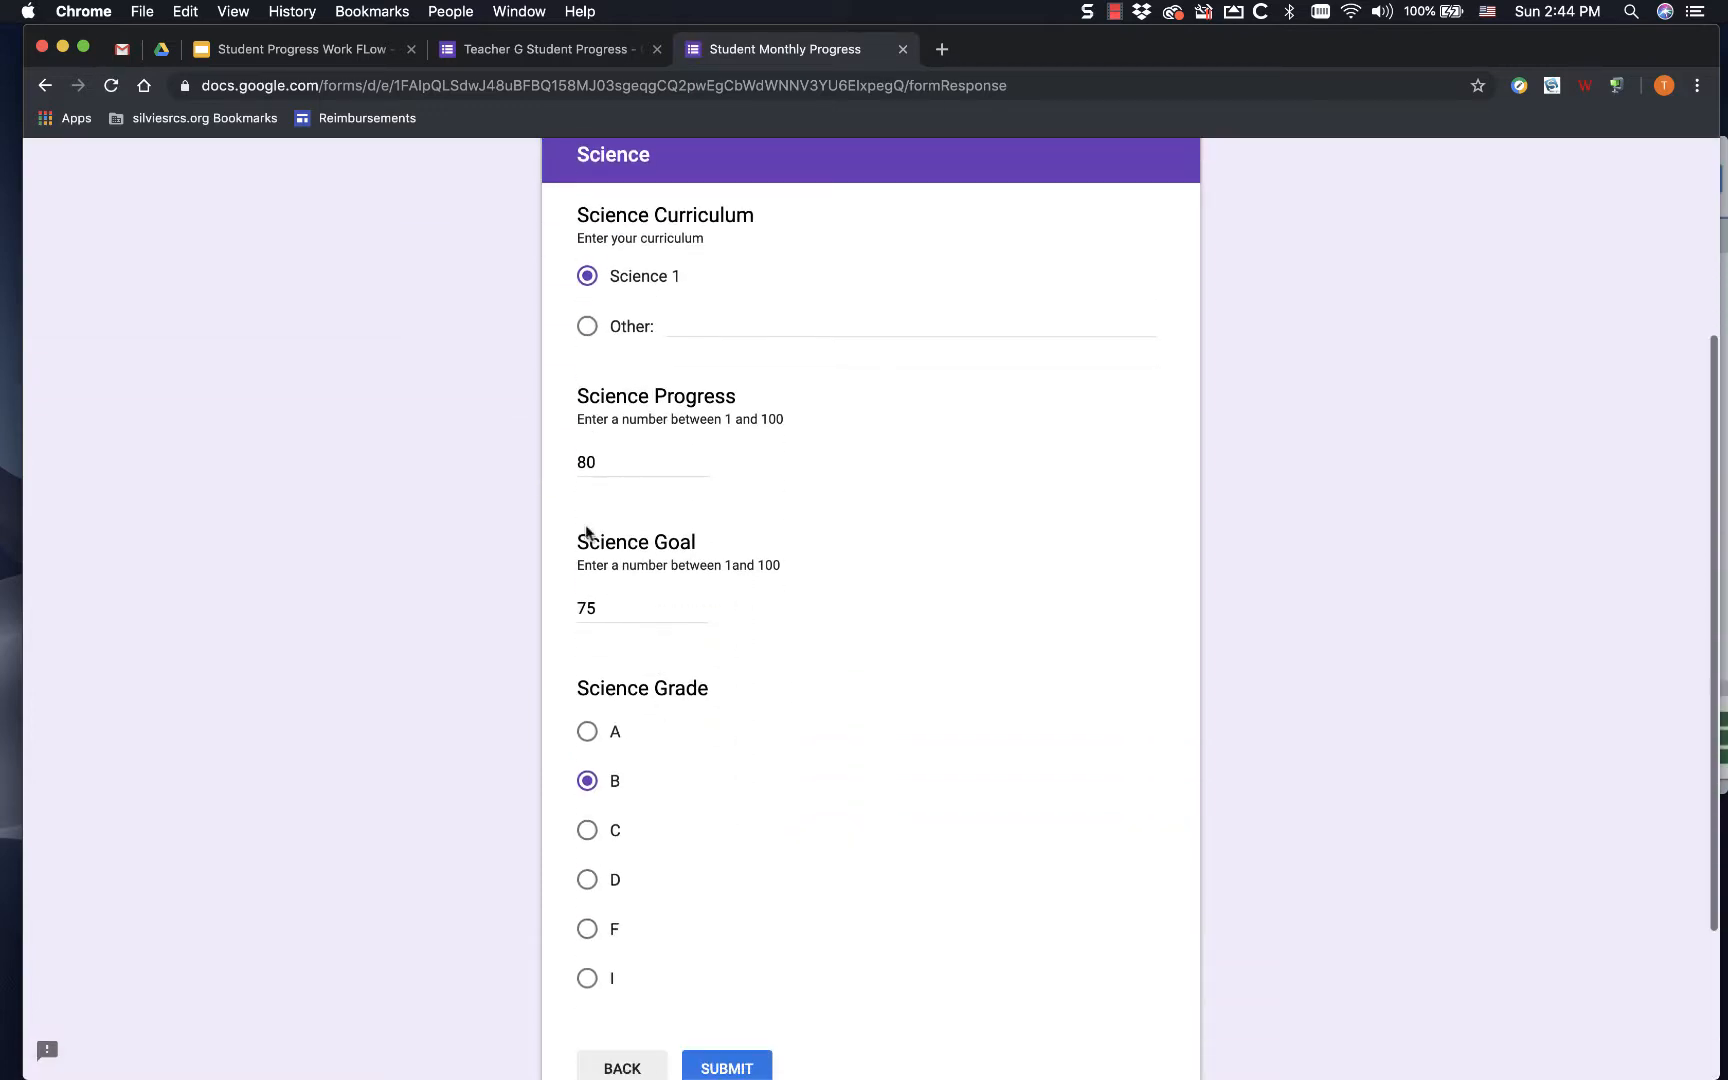
left_click(744, 1069)
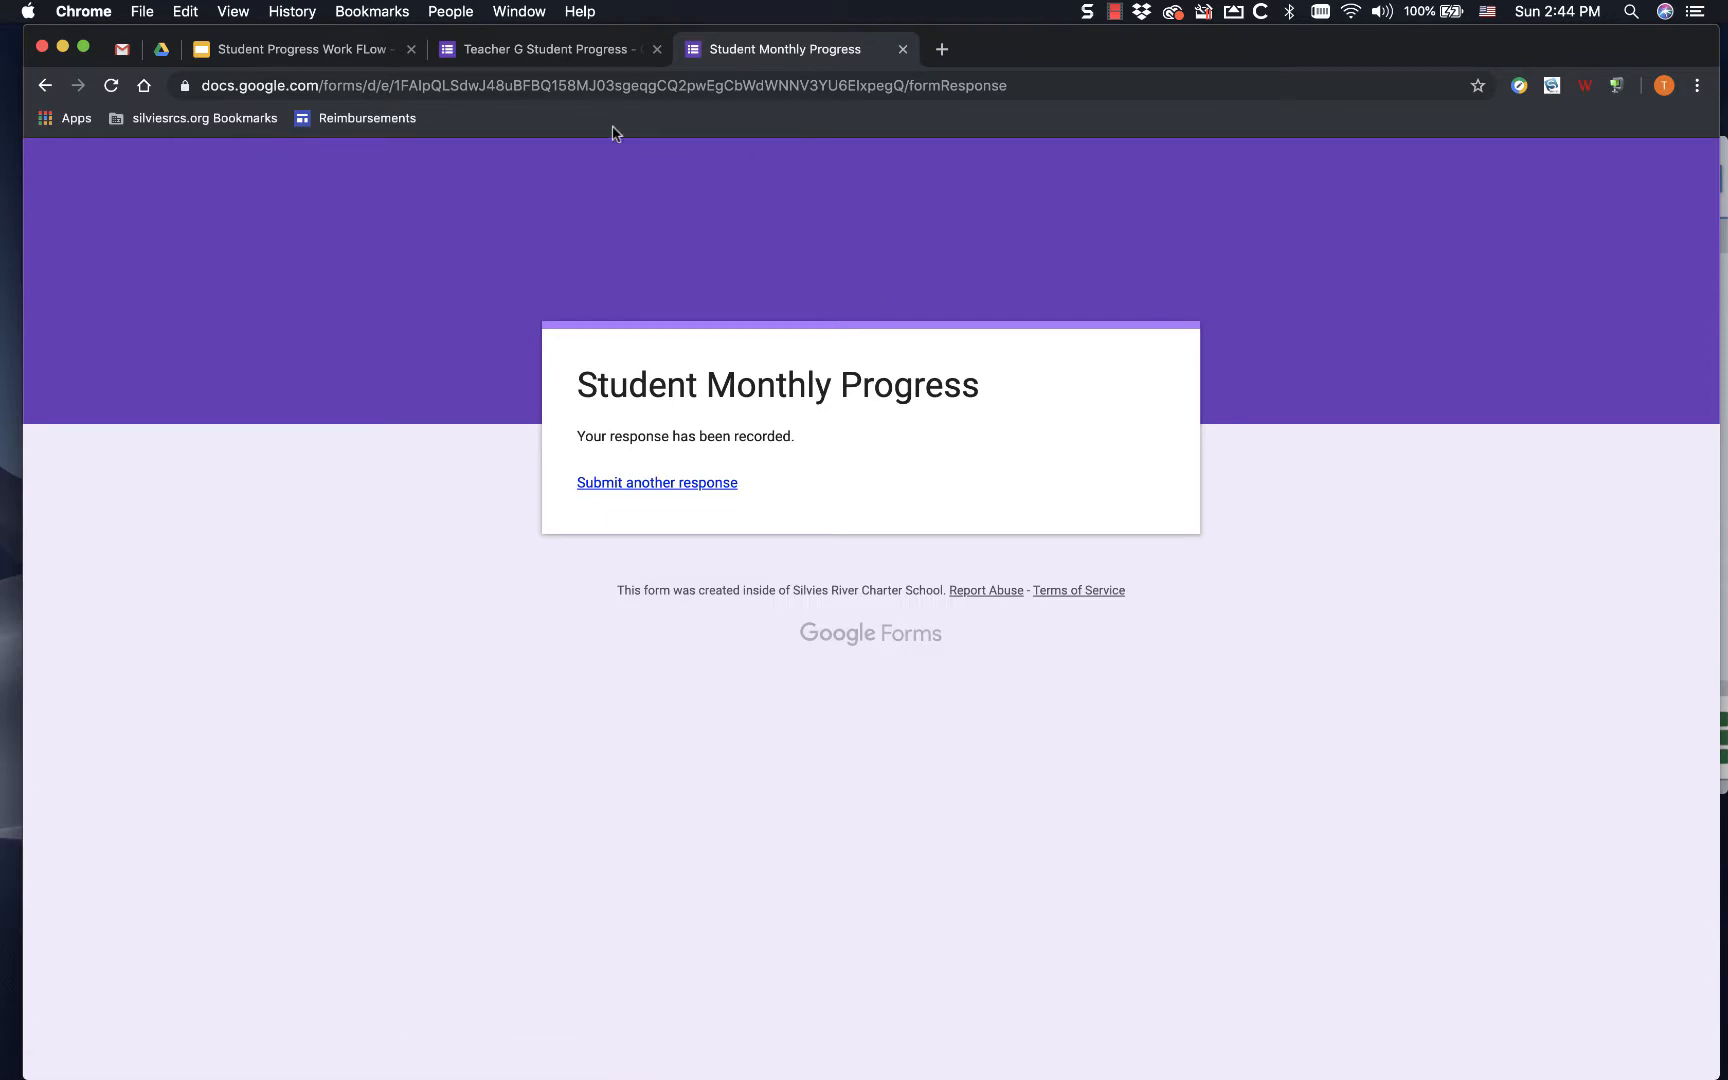
- Create a new response spreadsheet for the Teacher G Student Progress form and check for it in the Teacher G folder in Drive
left_click(575, 58)
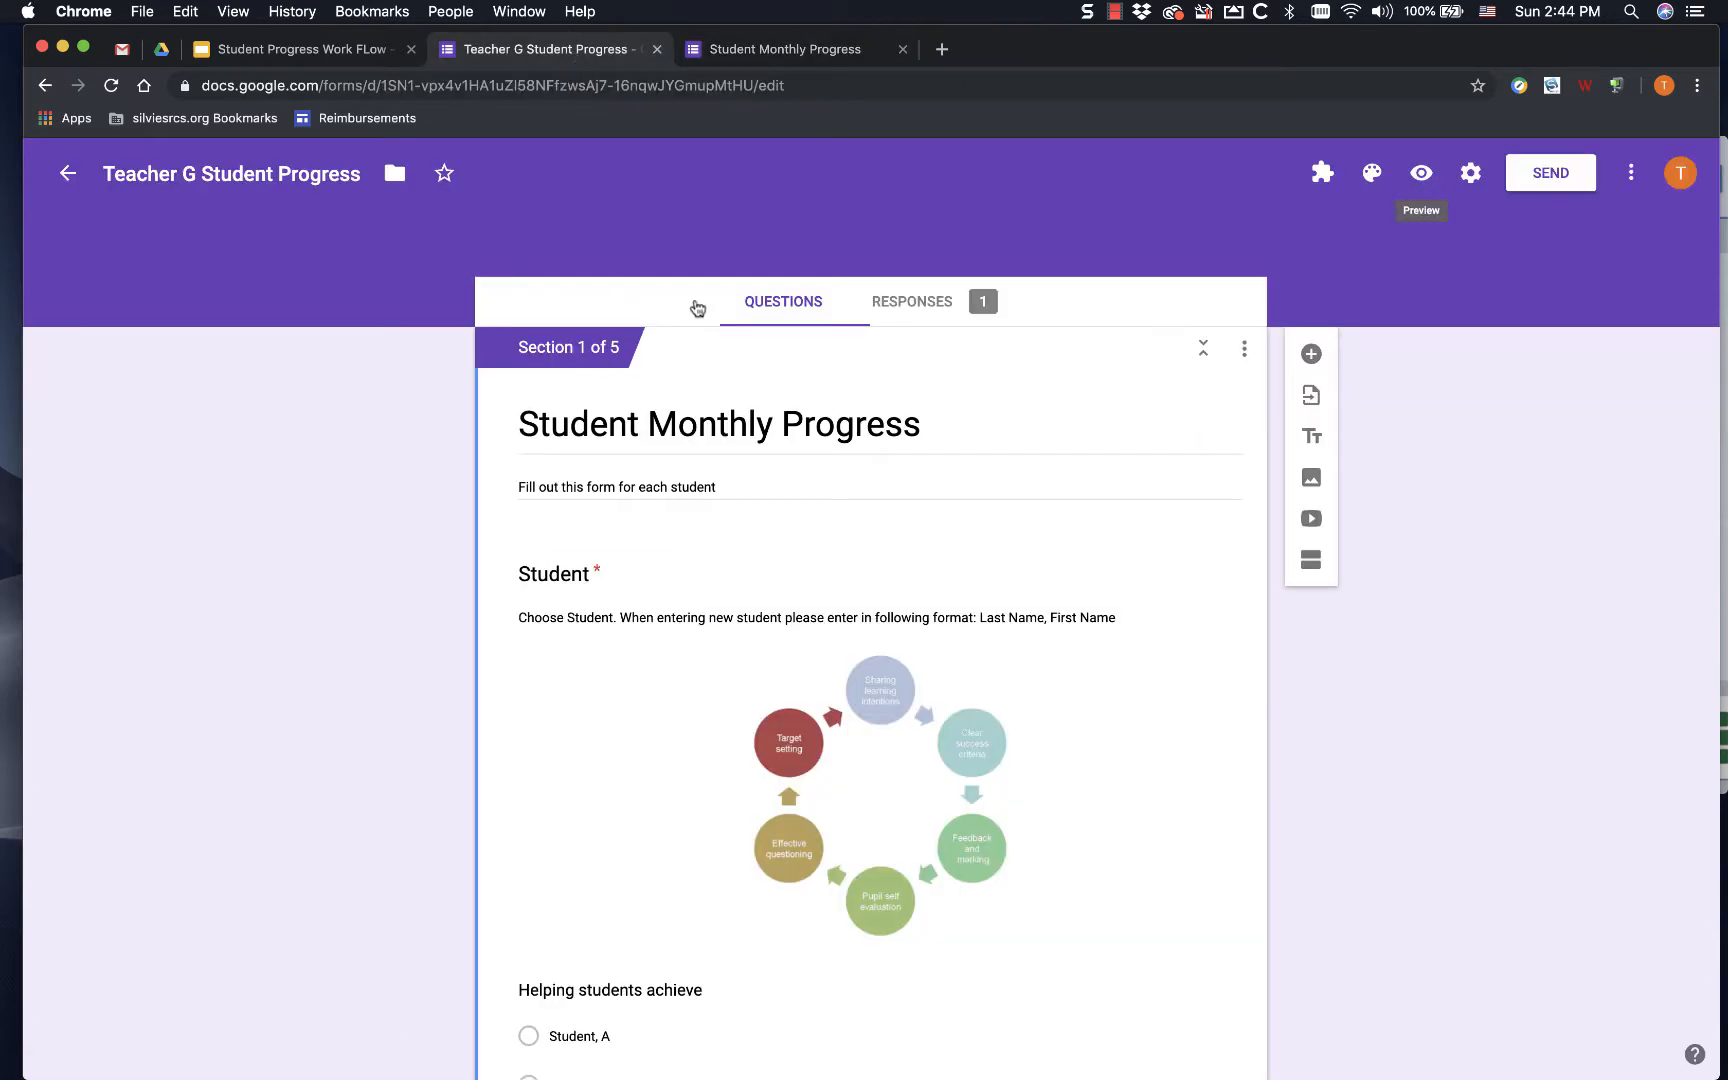
left_click(928, 298)
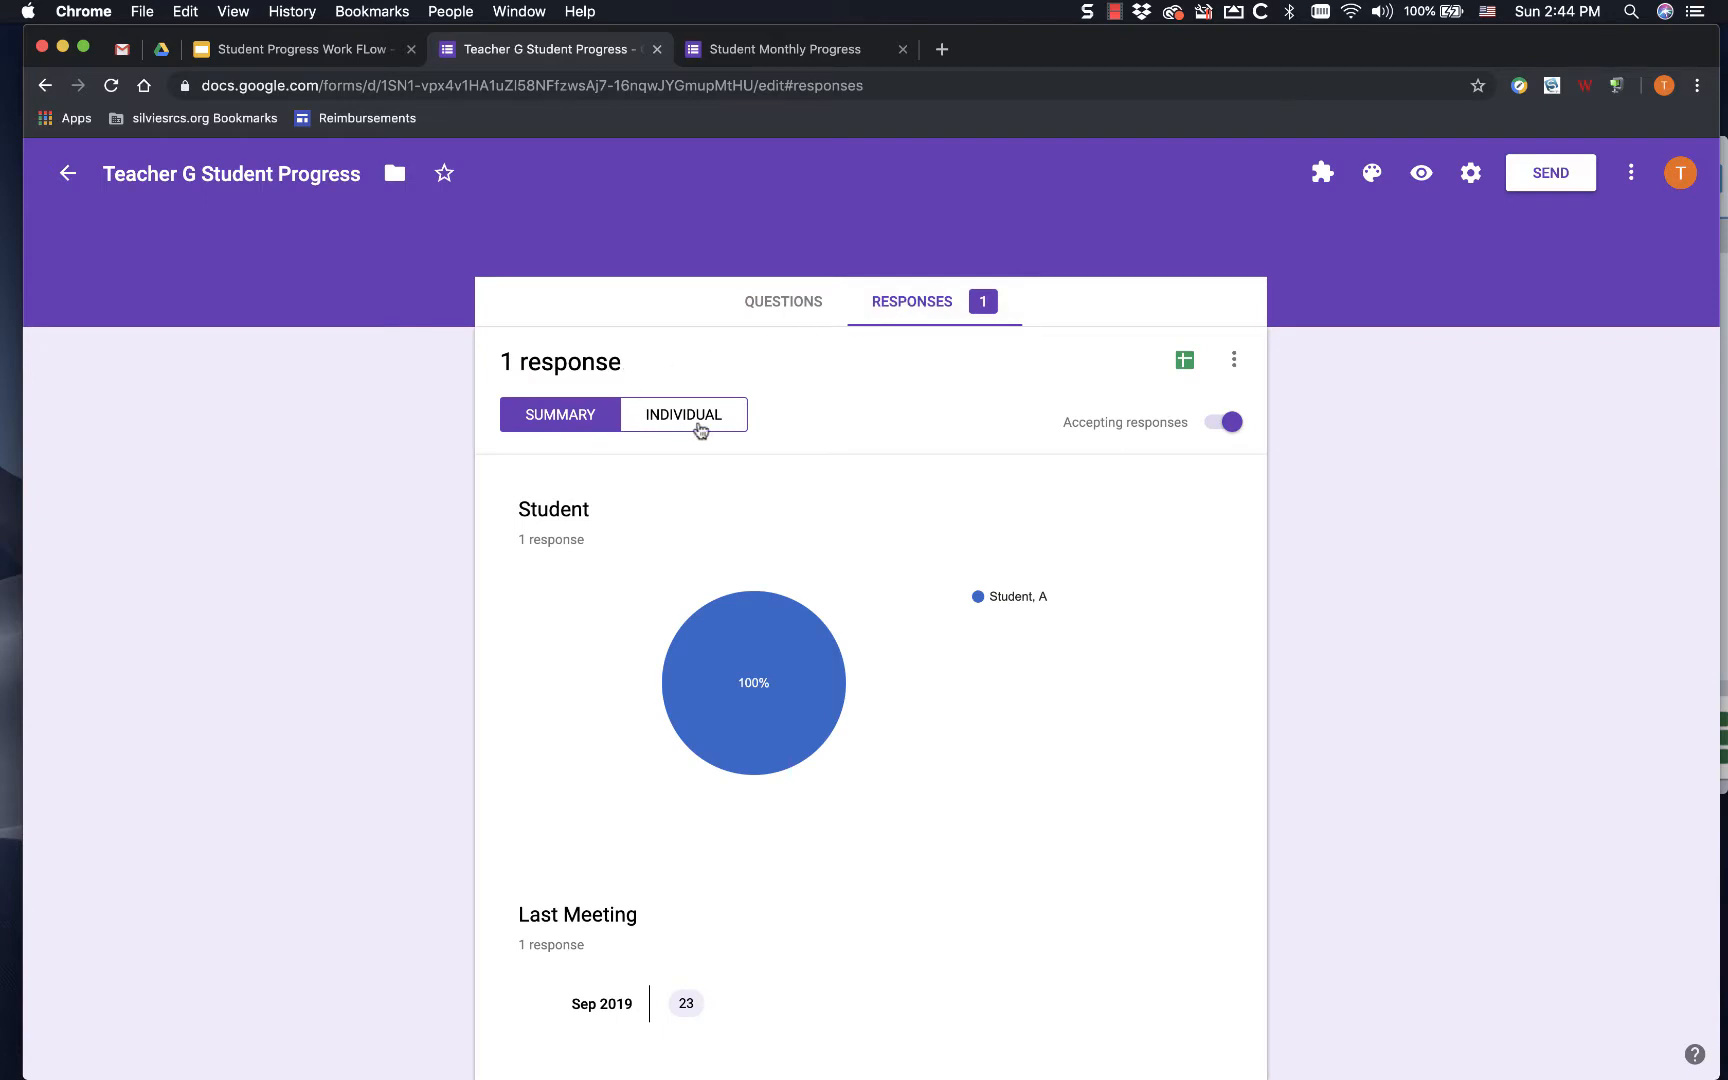
left_click(1184, 360)
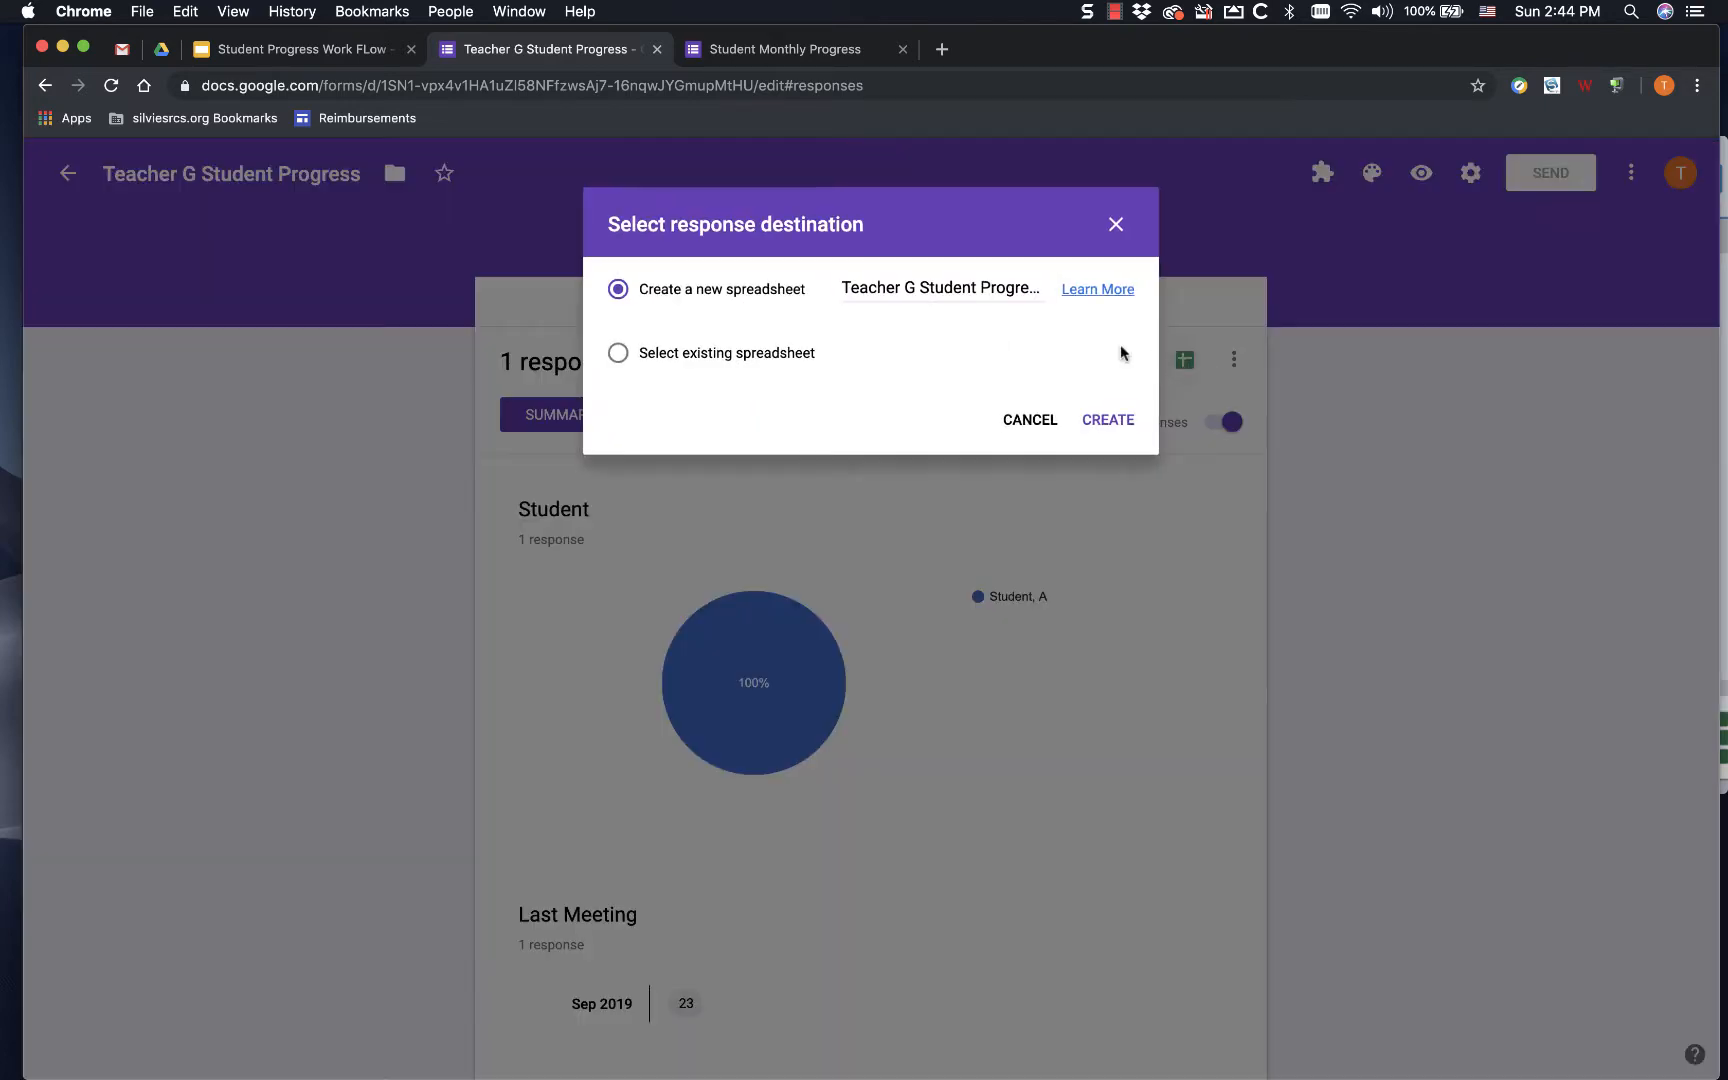
left_click(1105, 419)
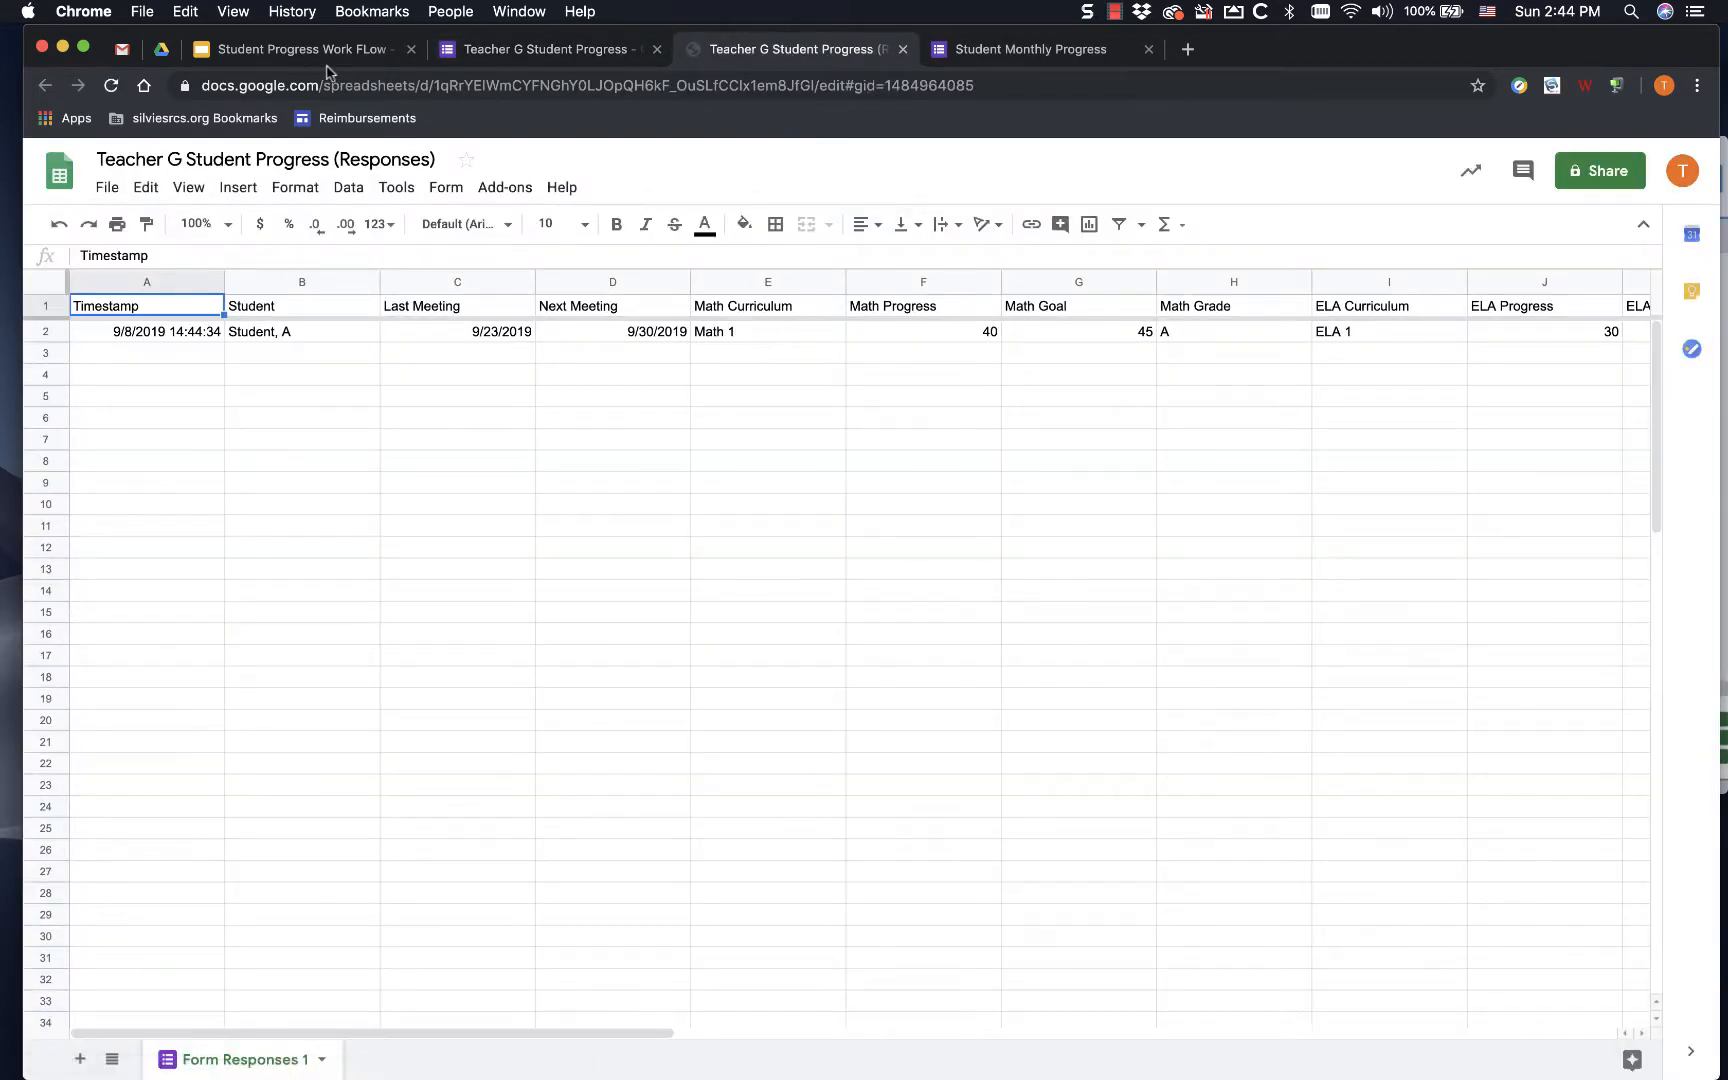
left_click(160, 51)
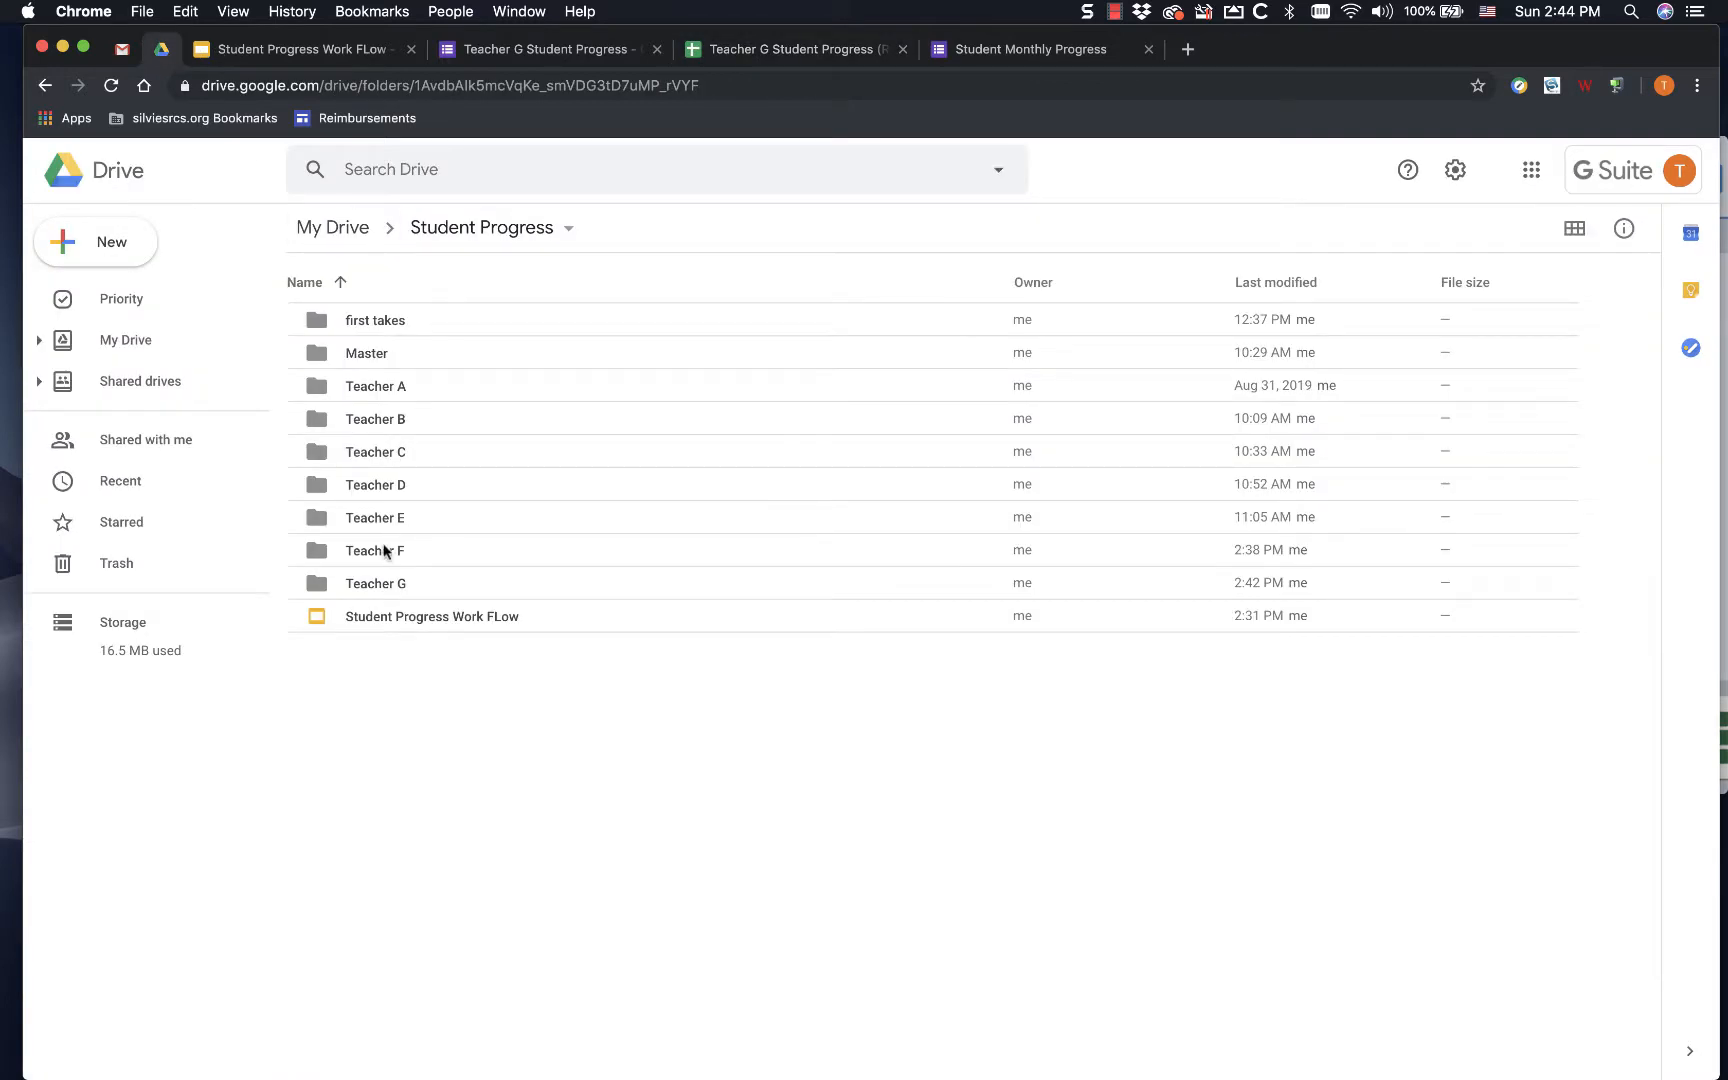
double_click(377, 586)
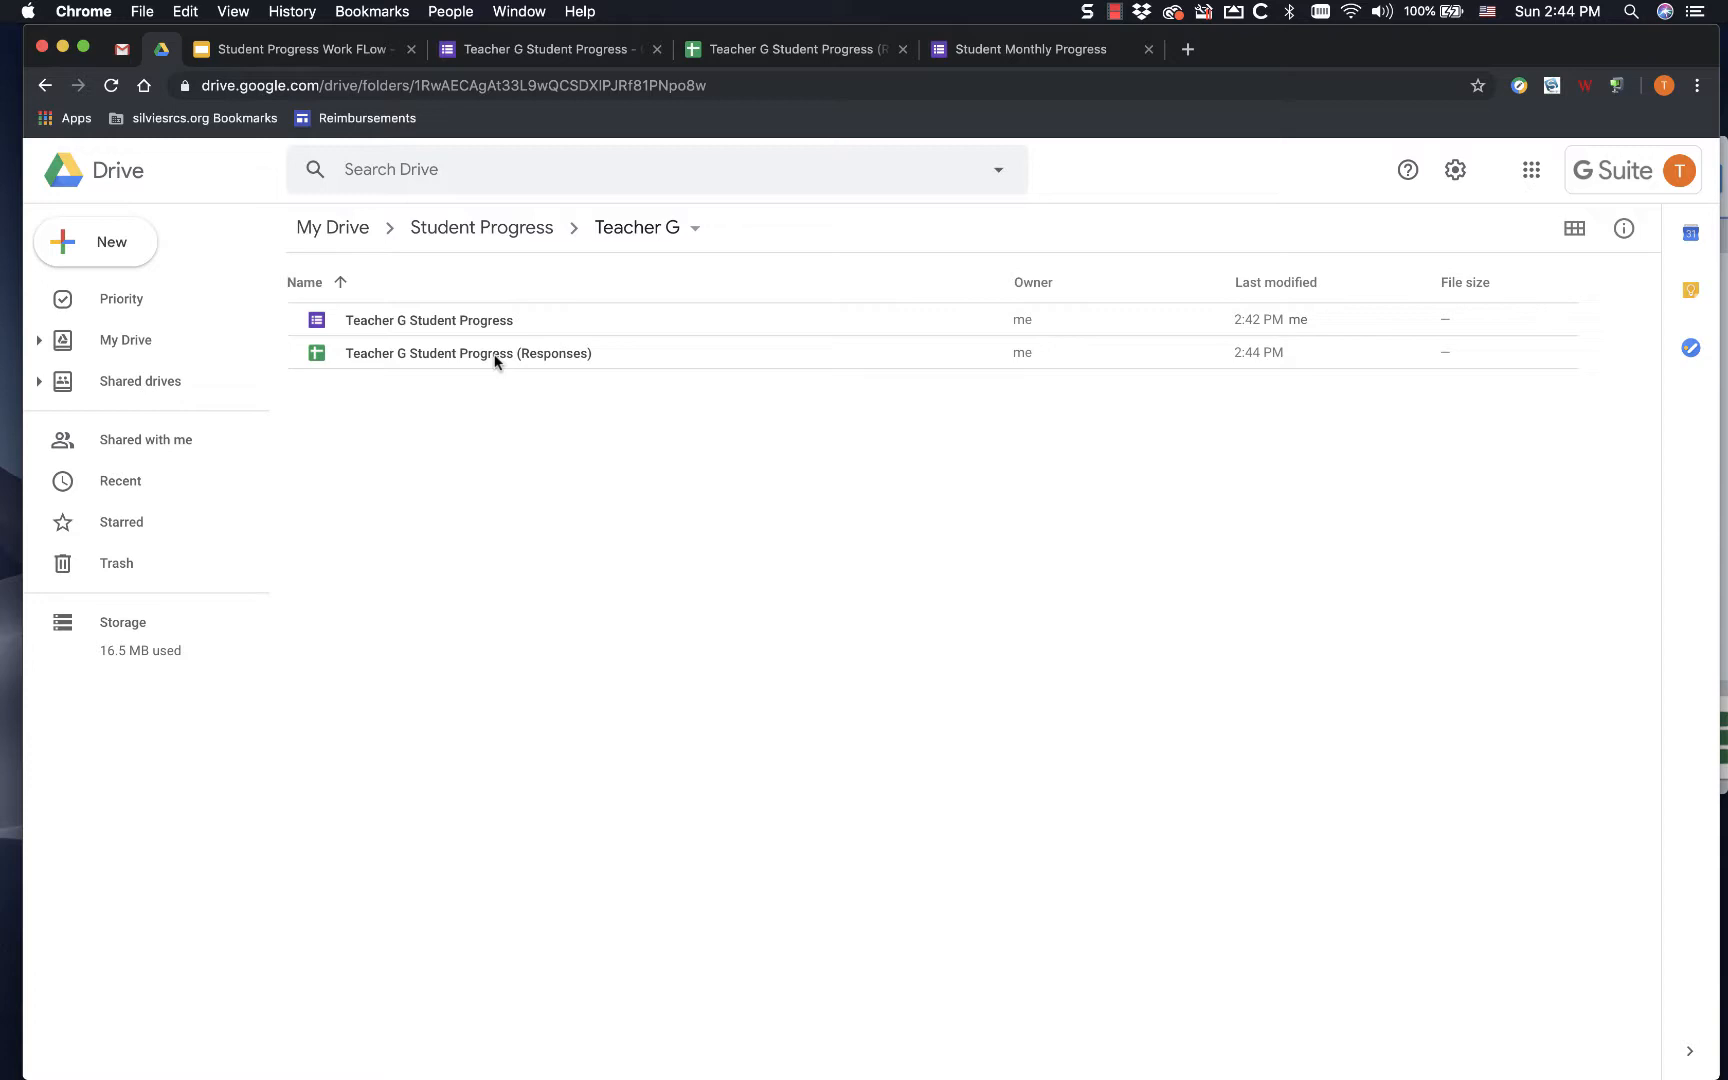
- Rename the Form Responses 1 sheet of the Teacher G responses spreadsheet "data" and fit its column widths to their contents
left_click(792, 52)
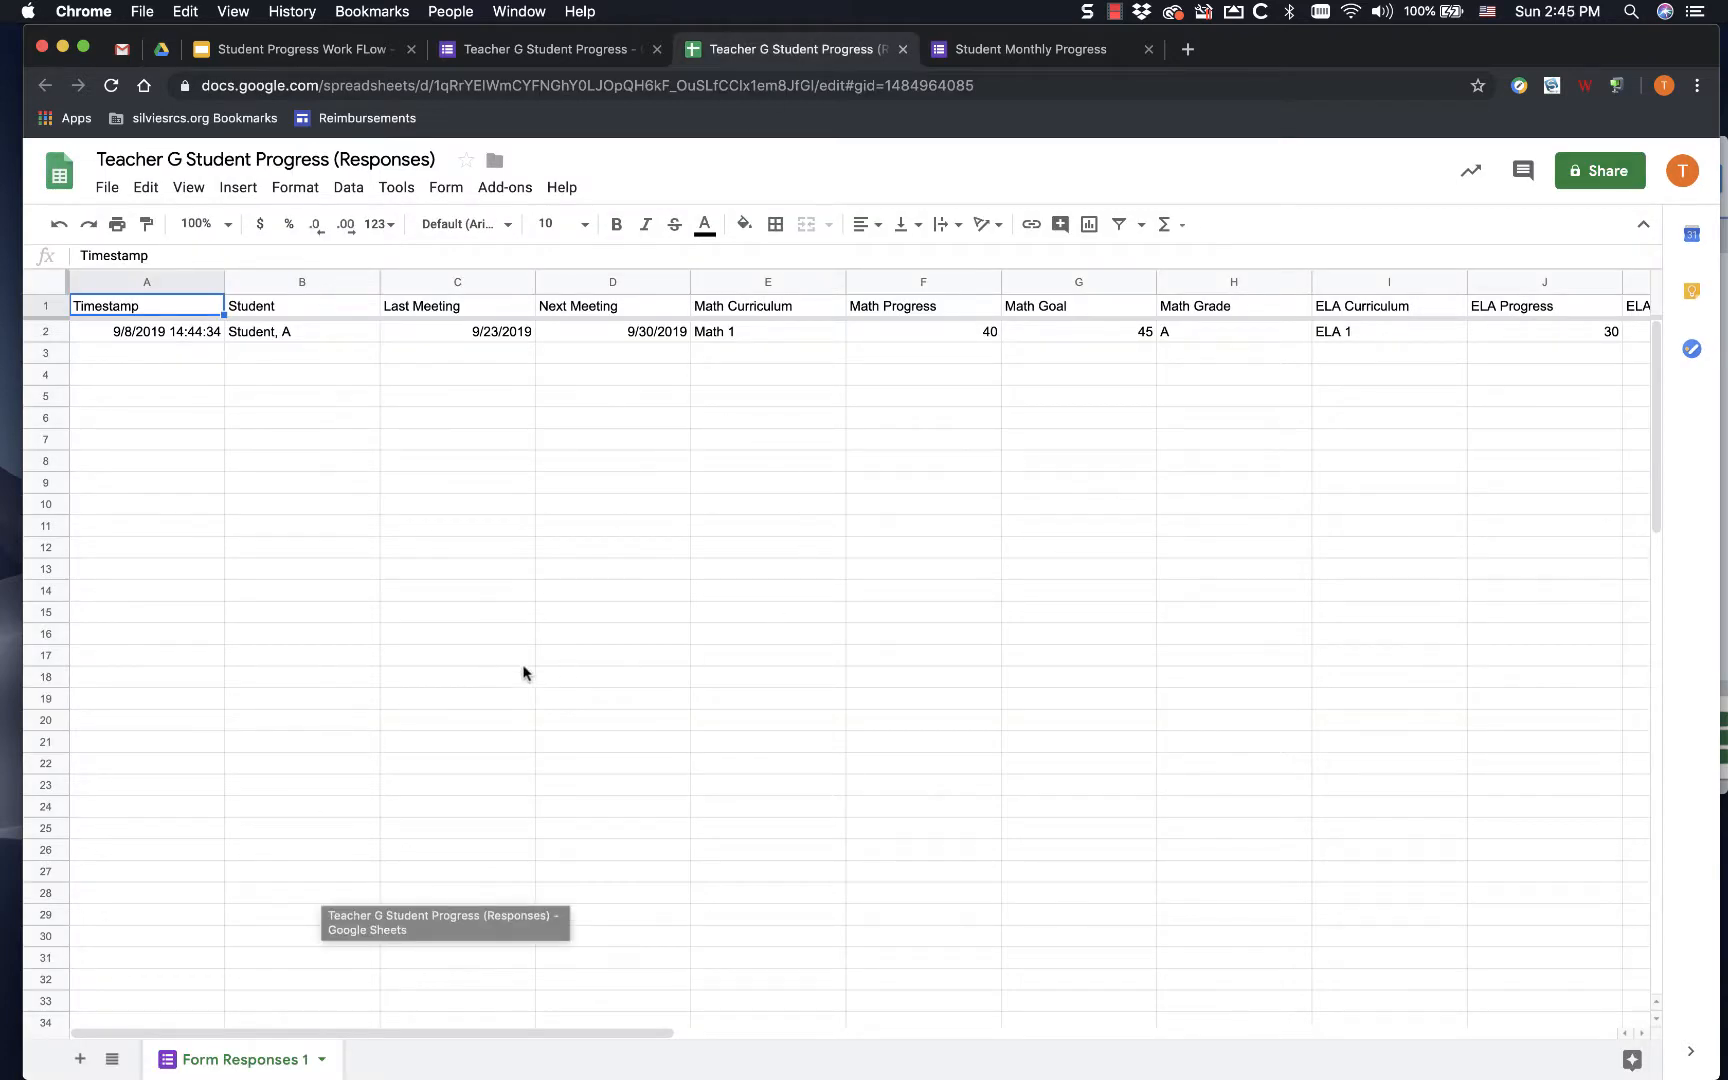
double_click(241, 1060)
type("data")
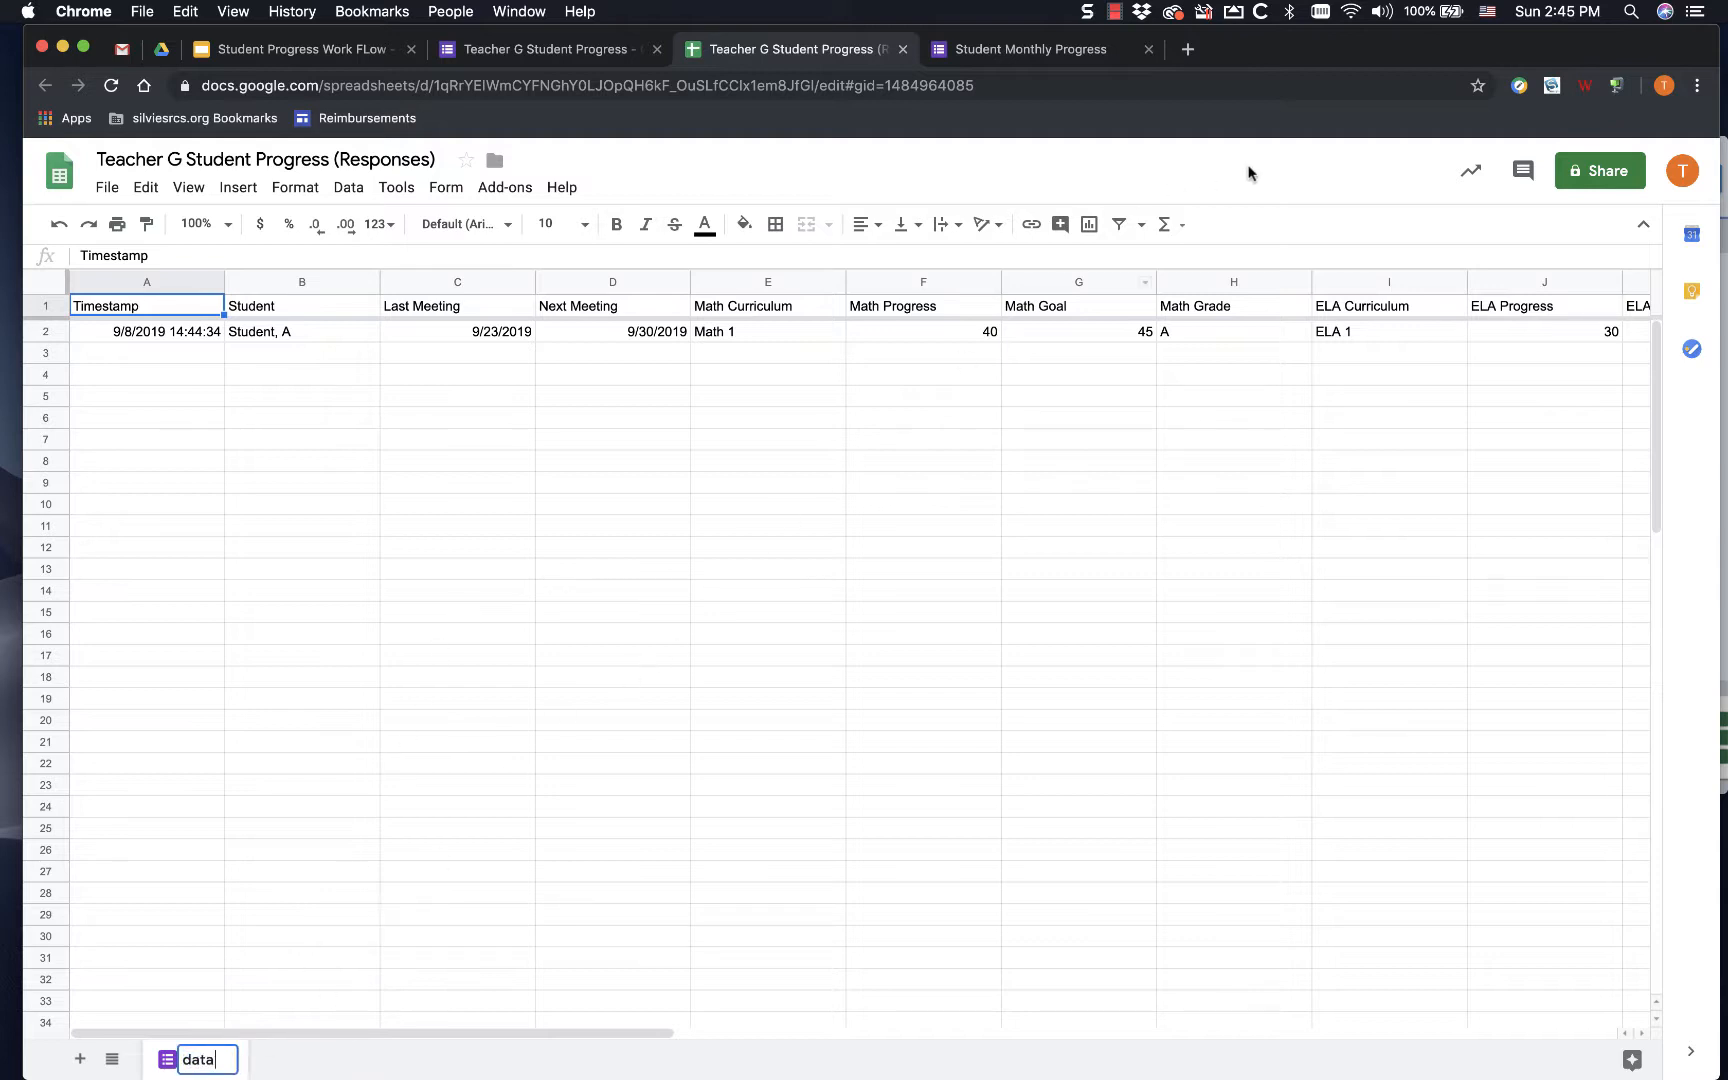
key("Return")
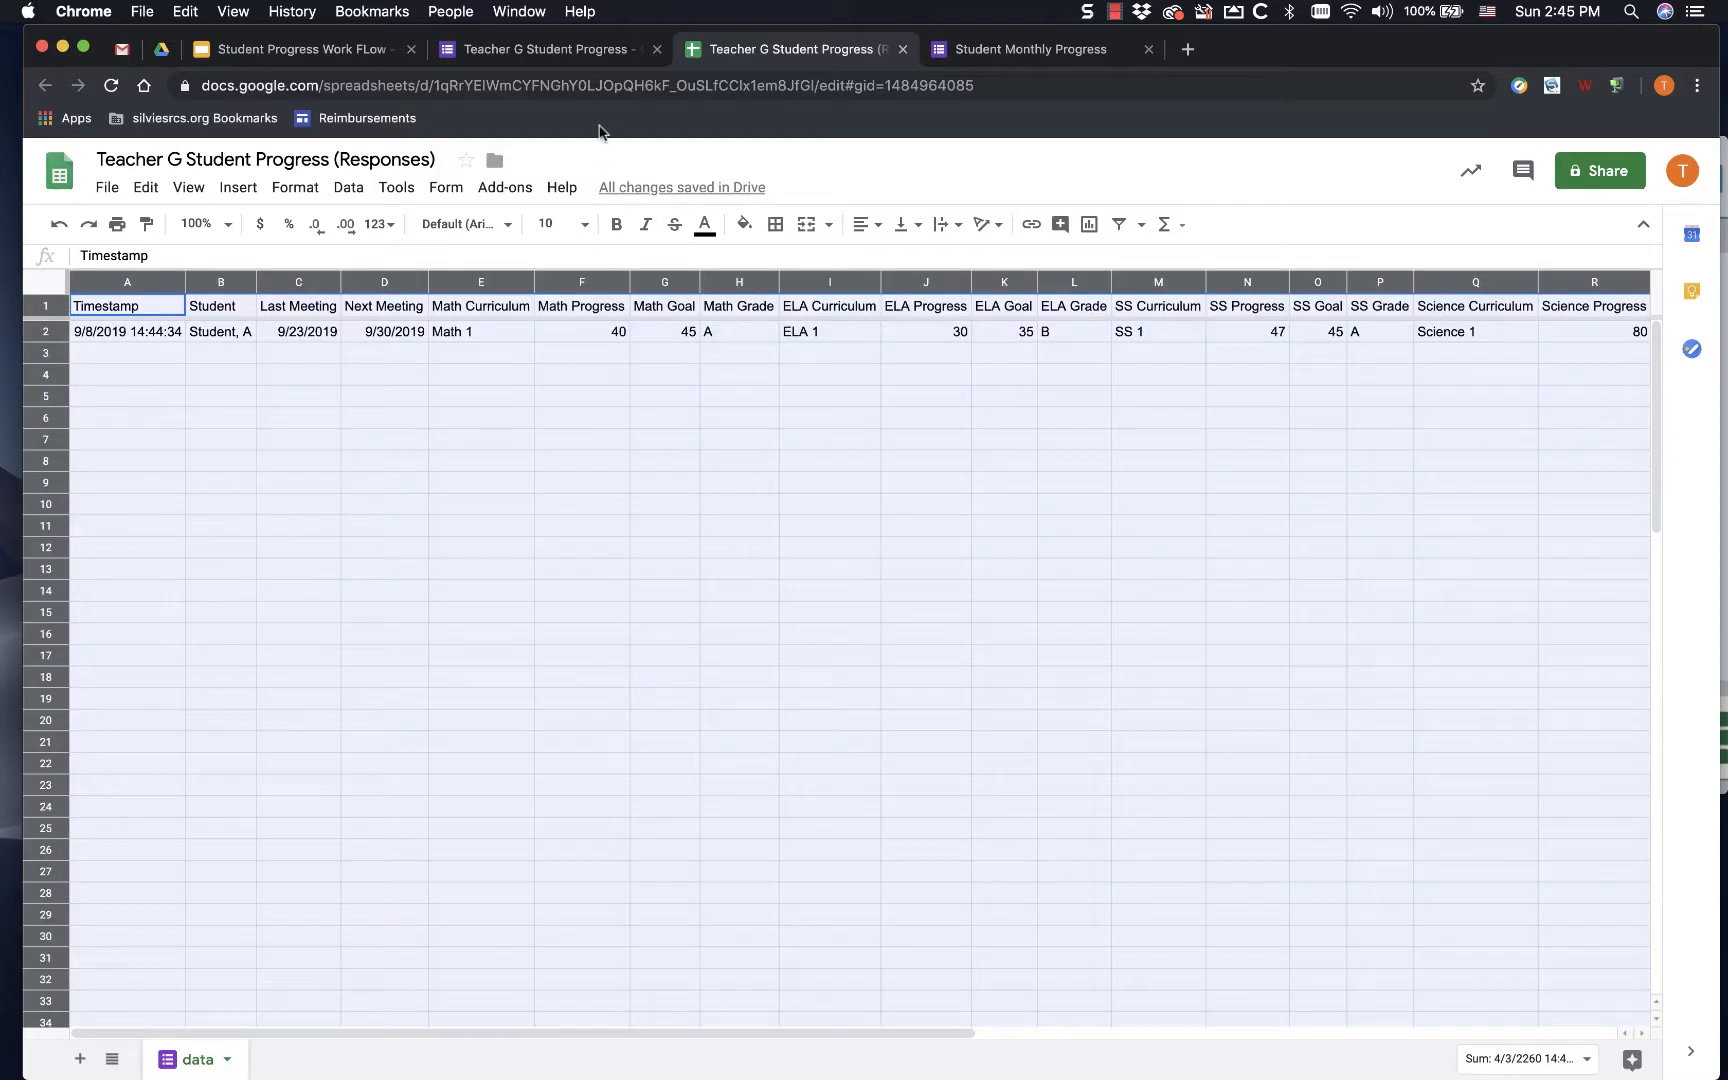
- Open the Master Student Progress (Responses) spreadsheet from the Master folder inside Student Progress and look over its summary sheet
left_click(160, 50)
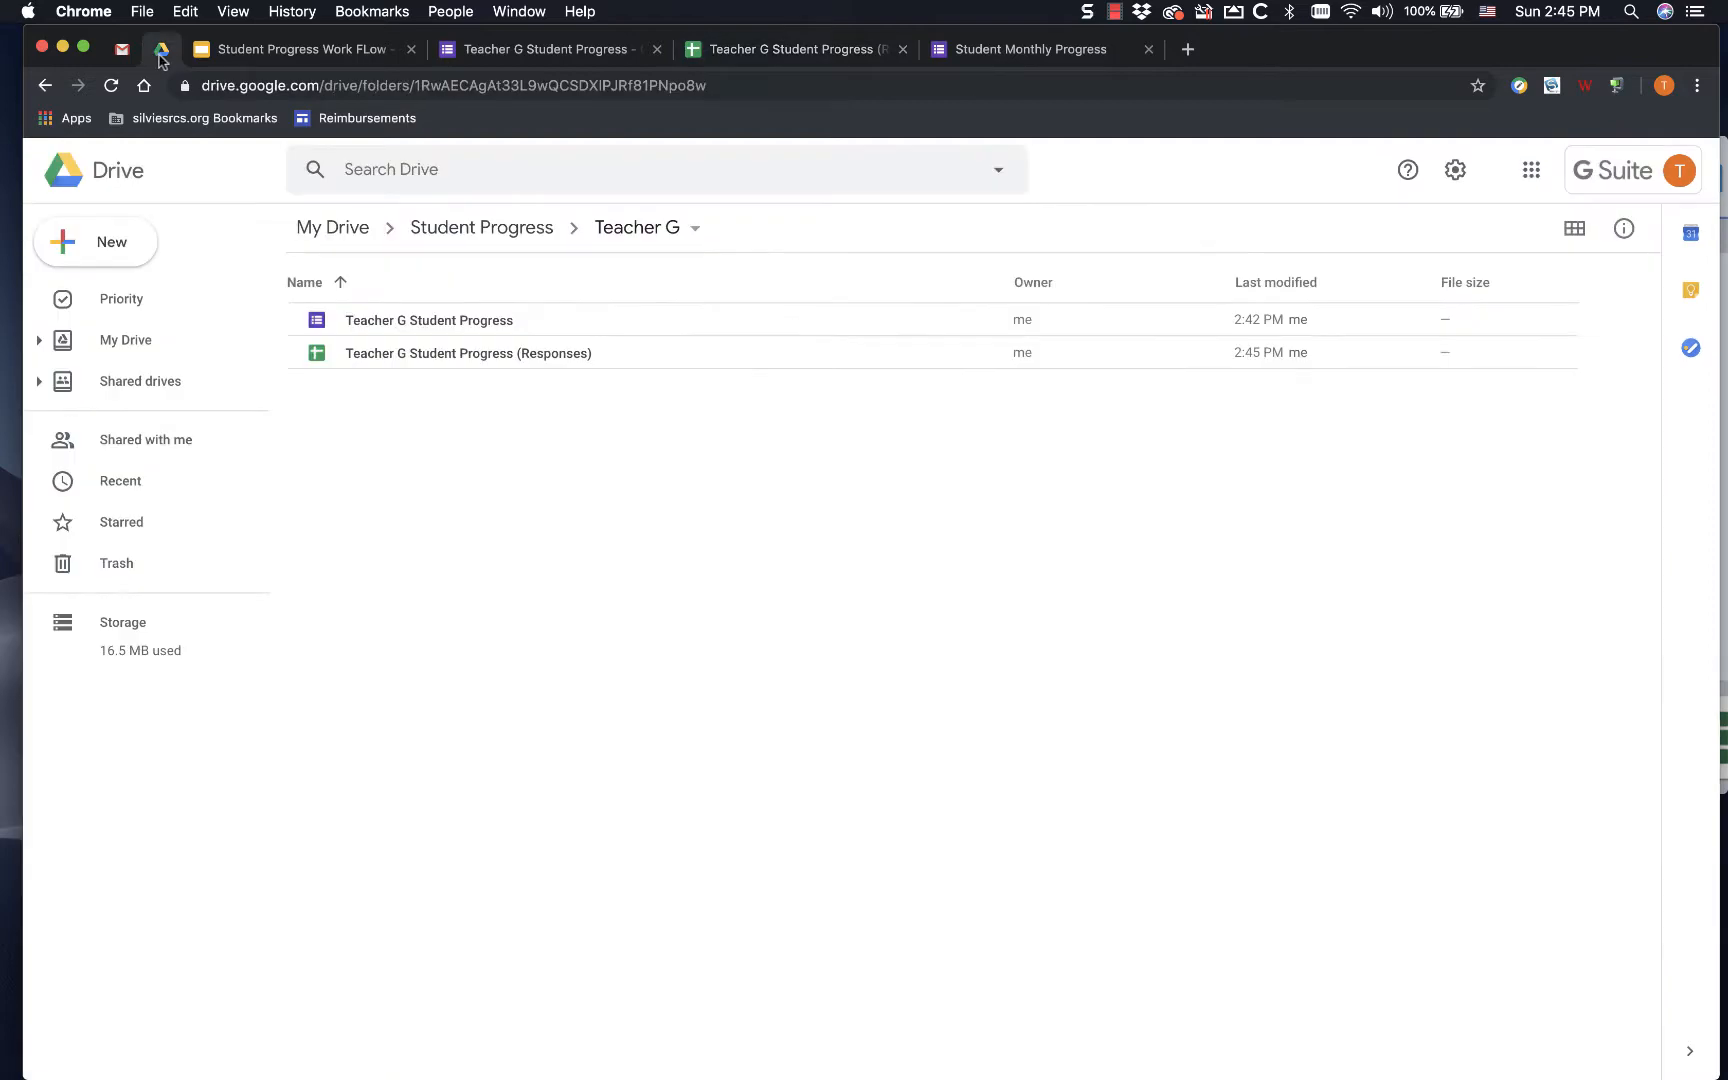
left_click(486, 229)
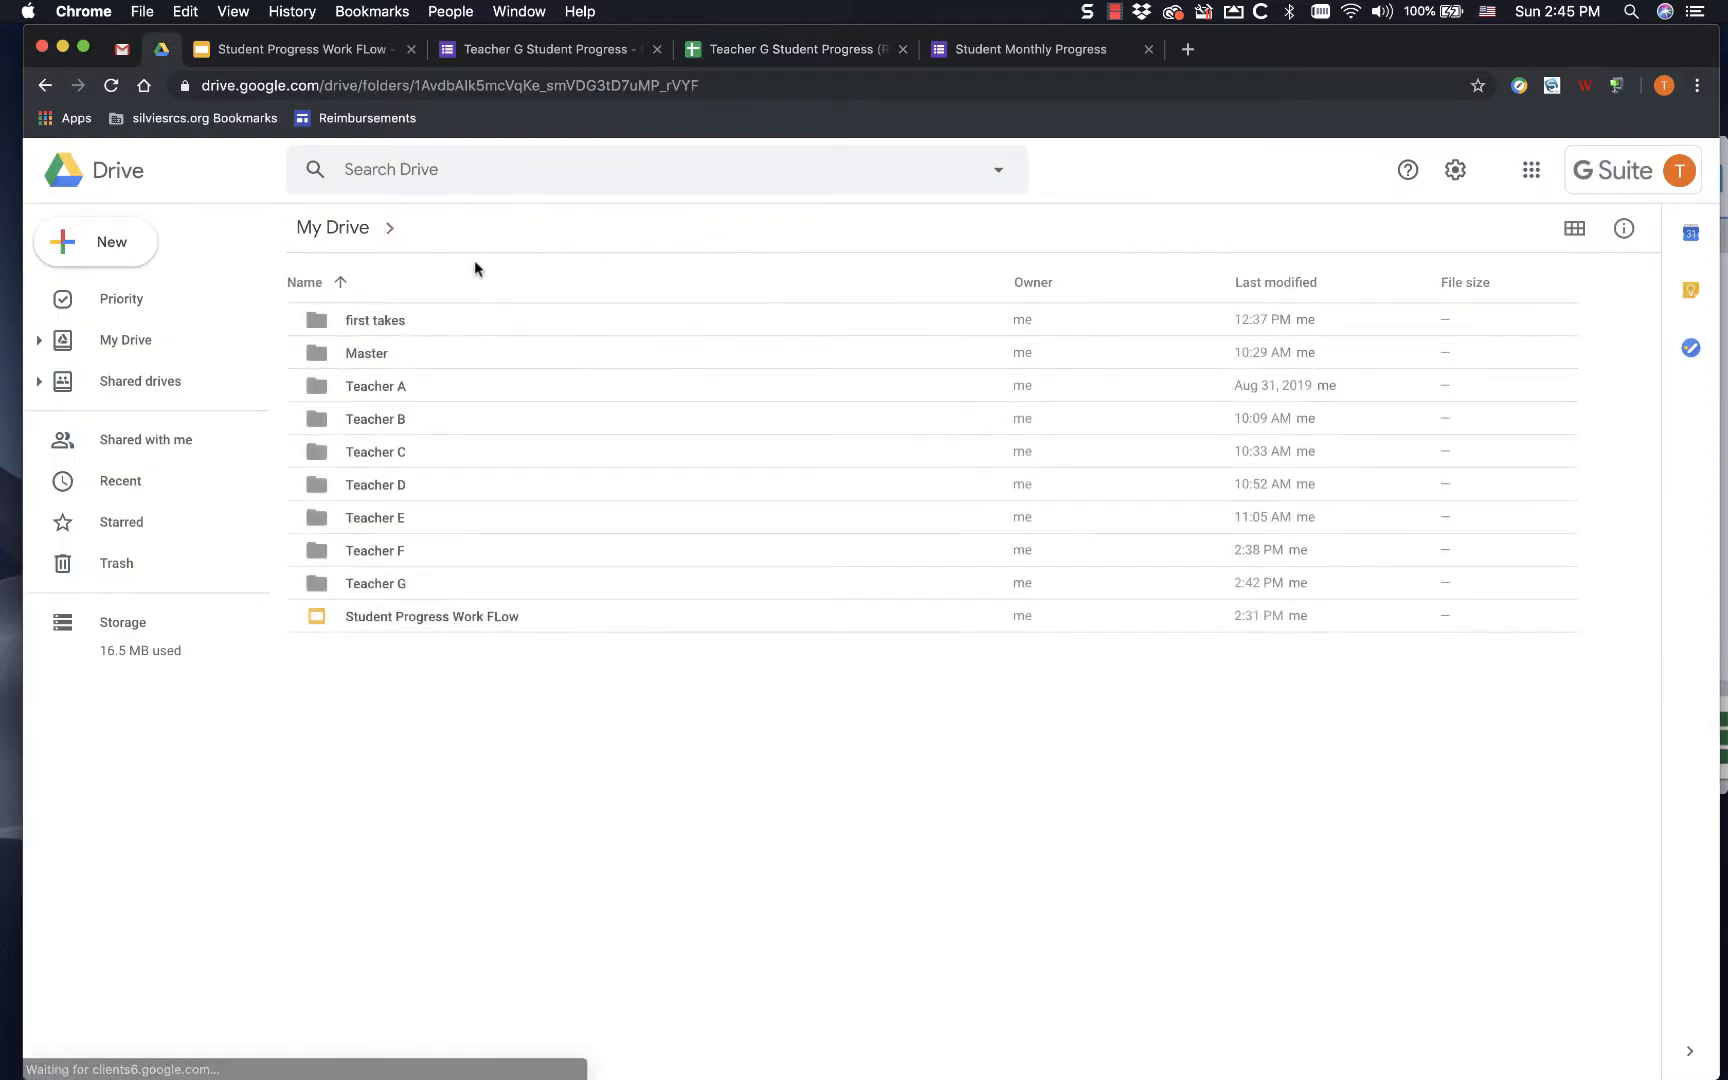
double_click(372, 353)
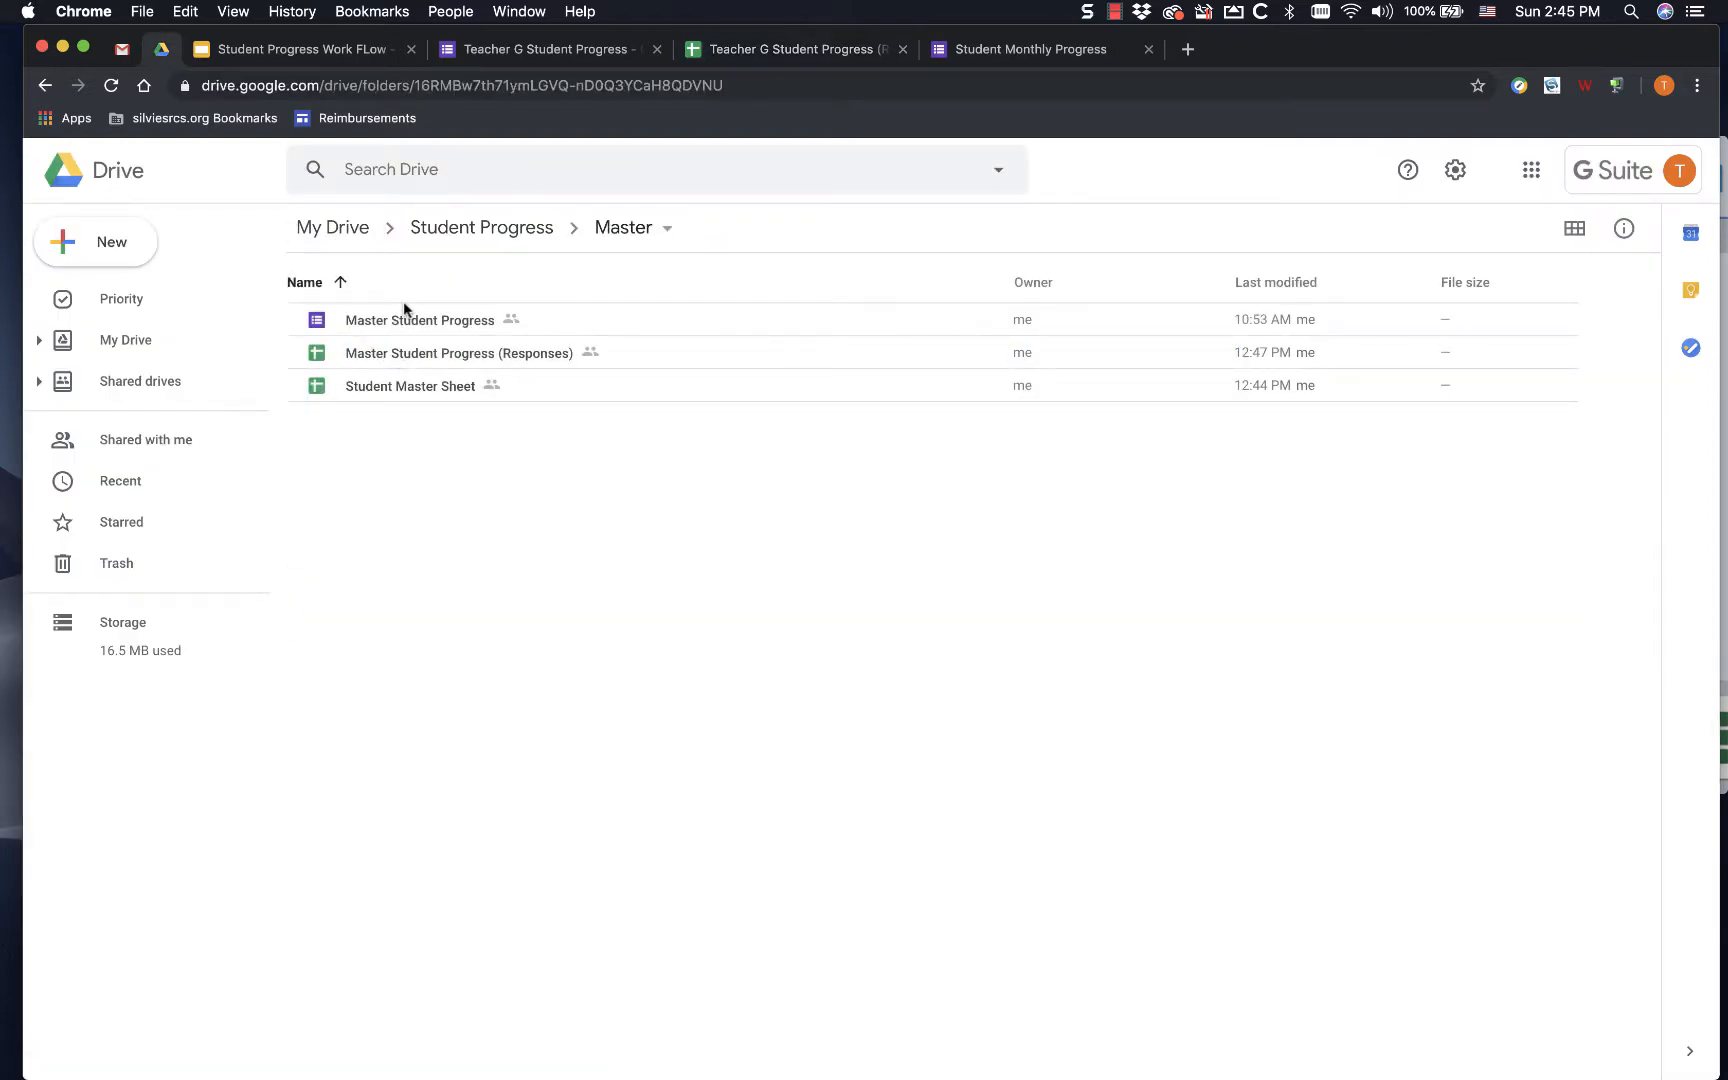
double_click(420, 354)
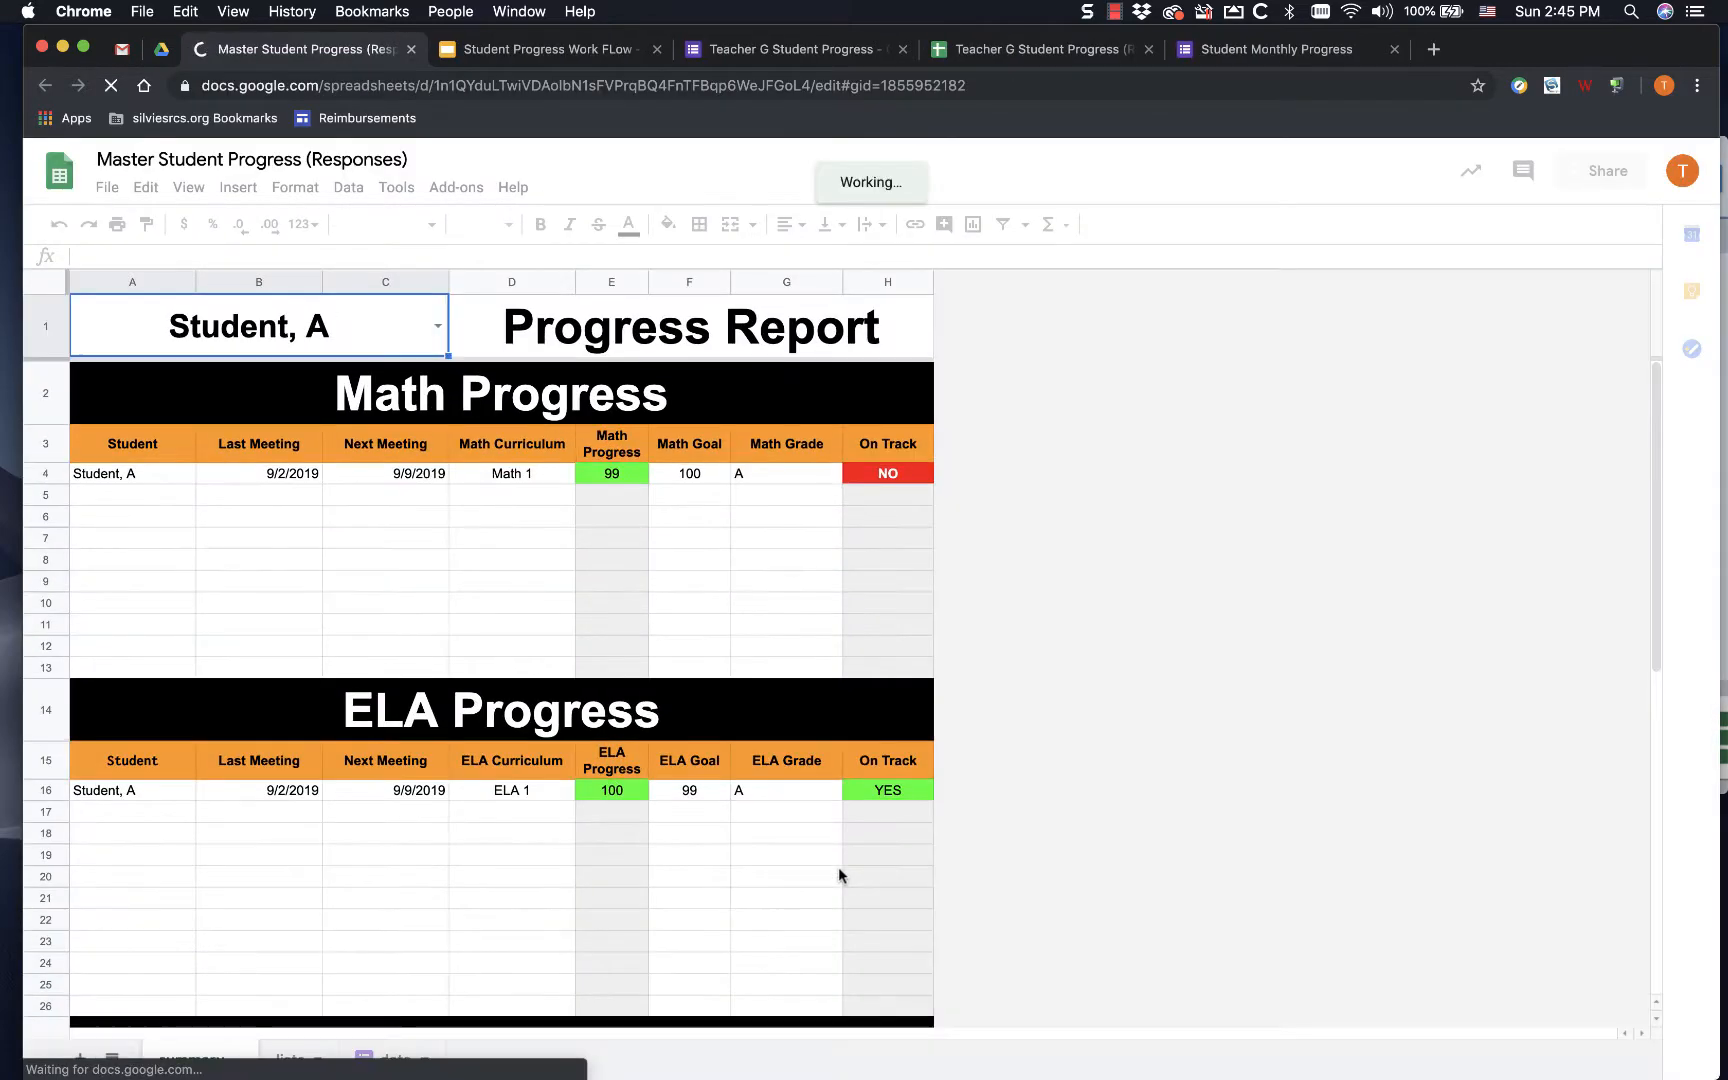
scroll(841, 875, "down", 5)
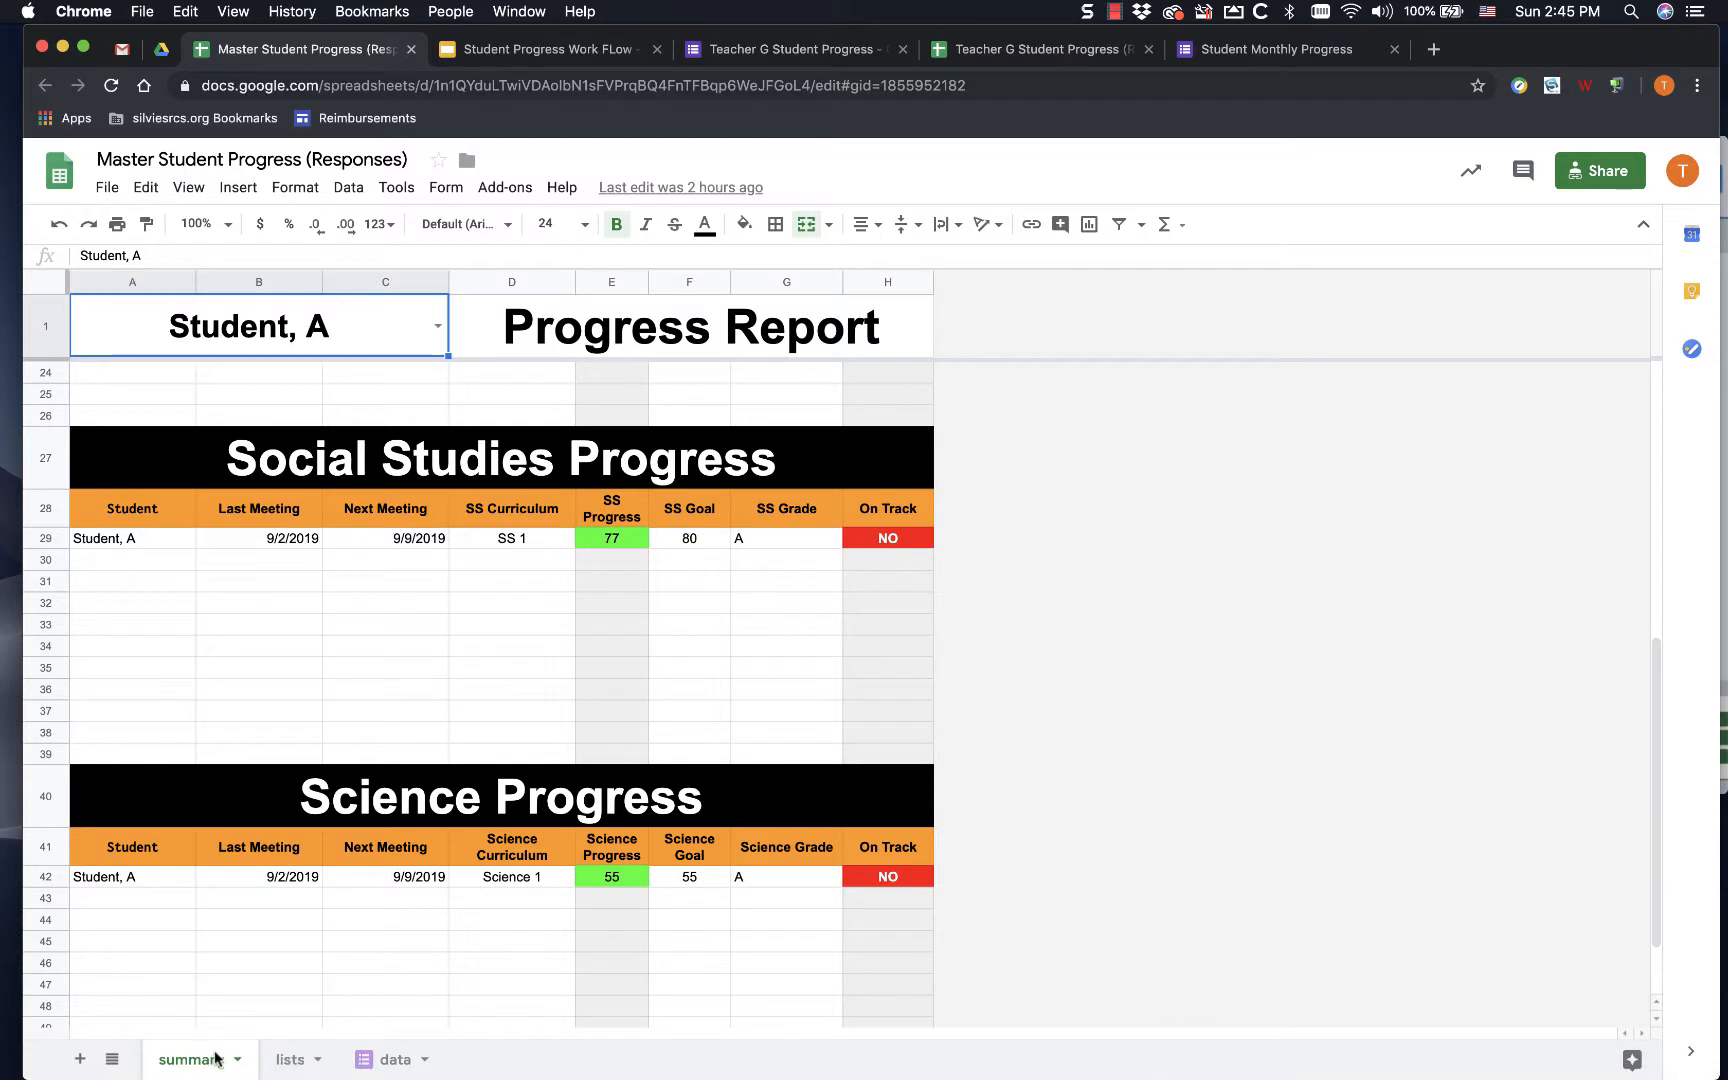
- Copy the summary sheet into the existing Teacher G Student Progress (Responses) spreadsheet
left_click(239, 1061)
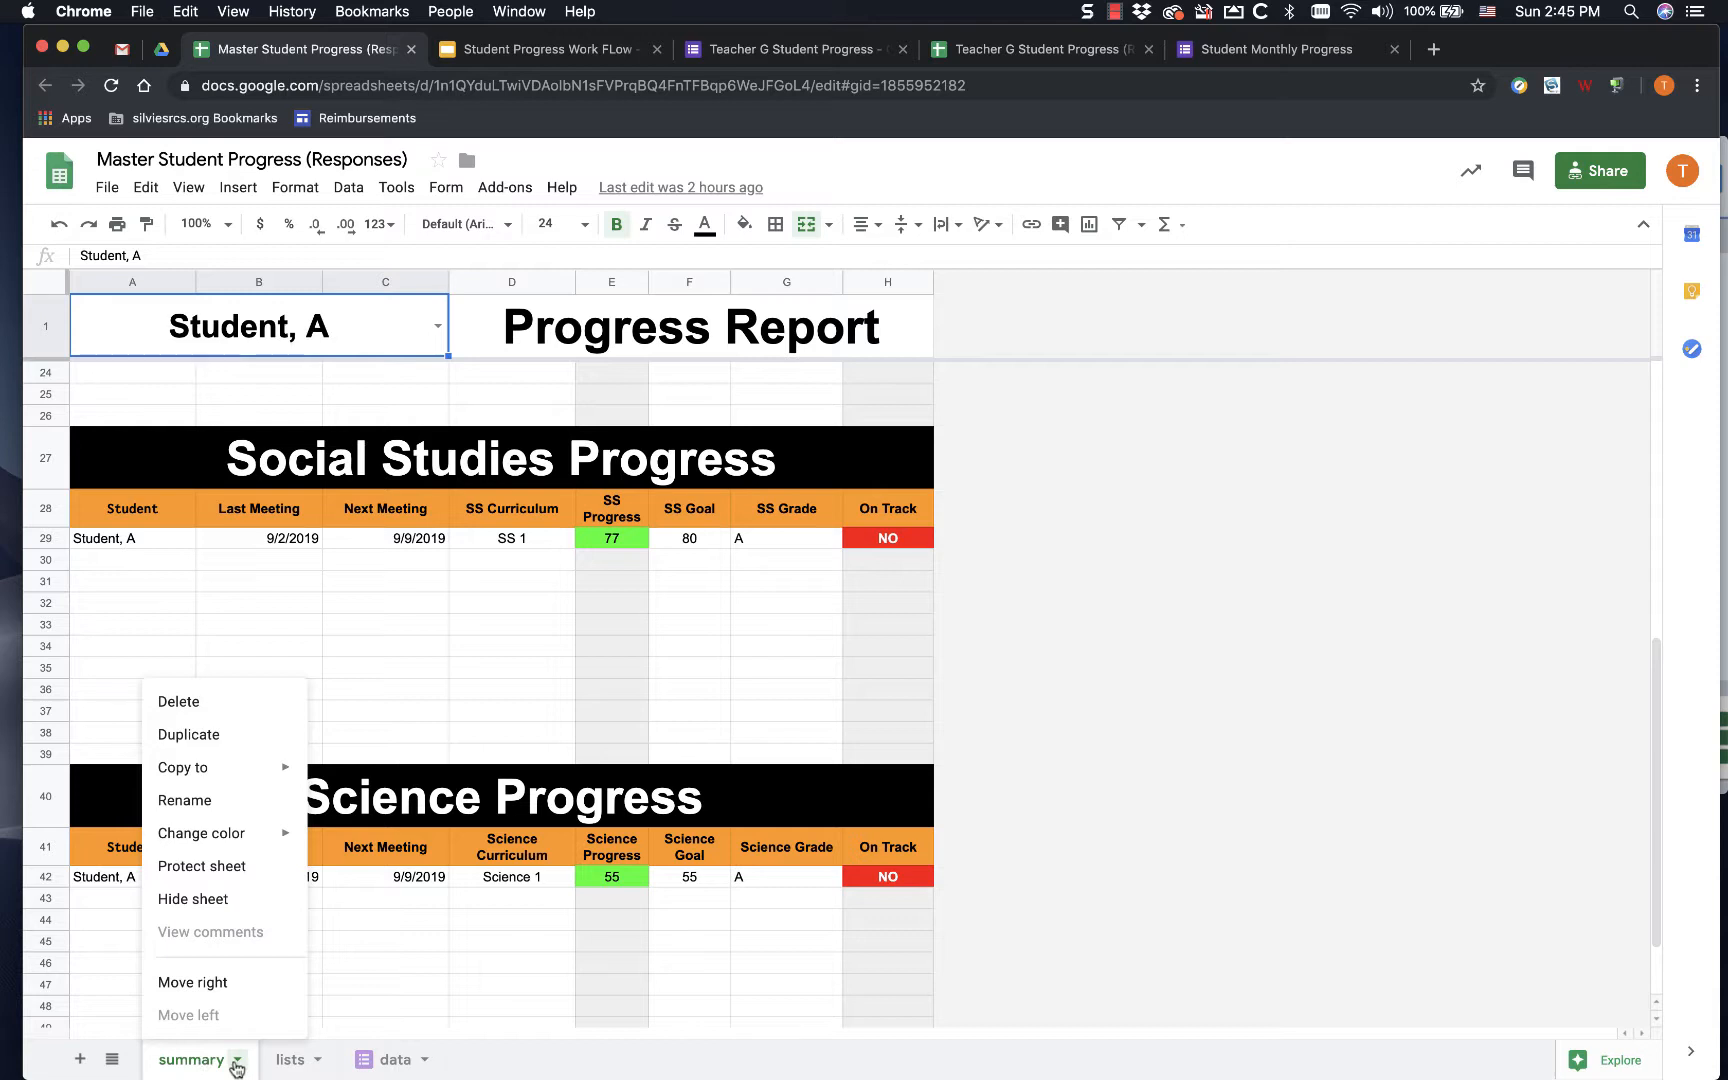
mouse_move(263, 770)
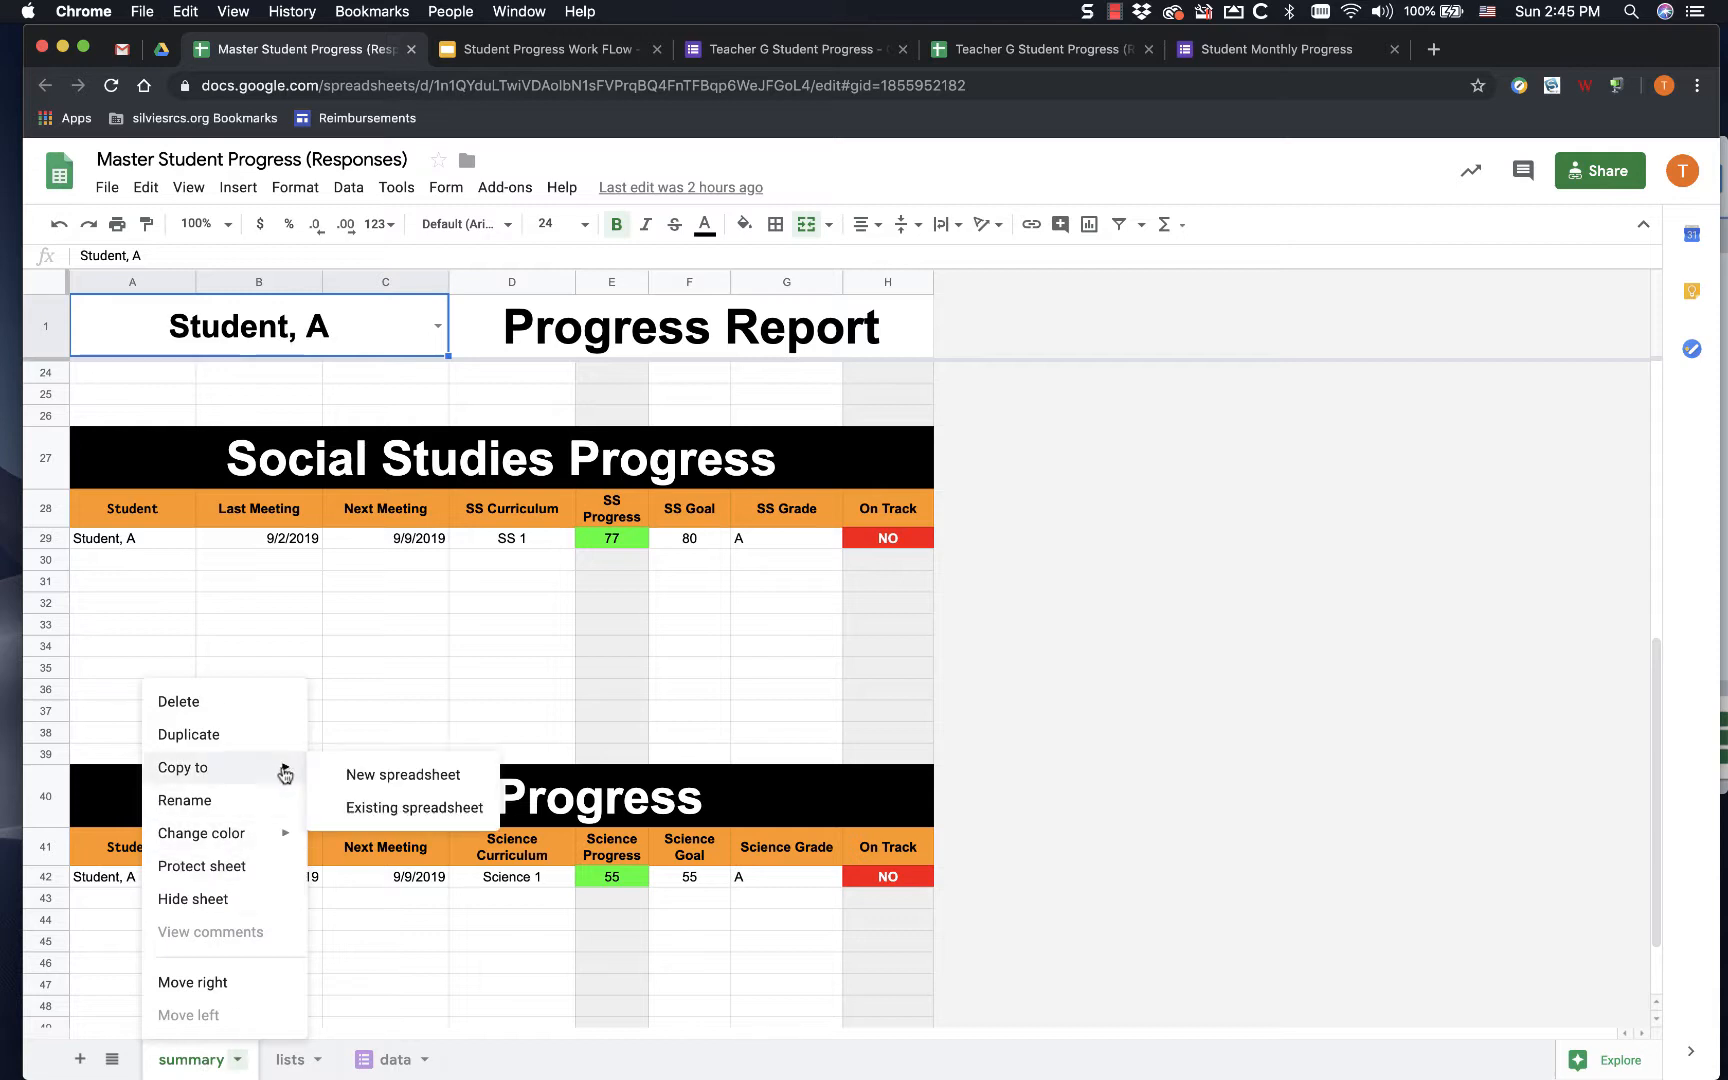
left_click(374, 805)
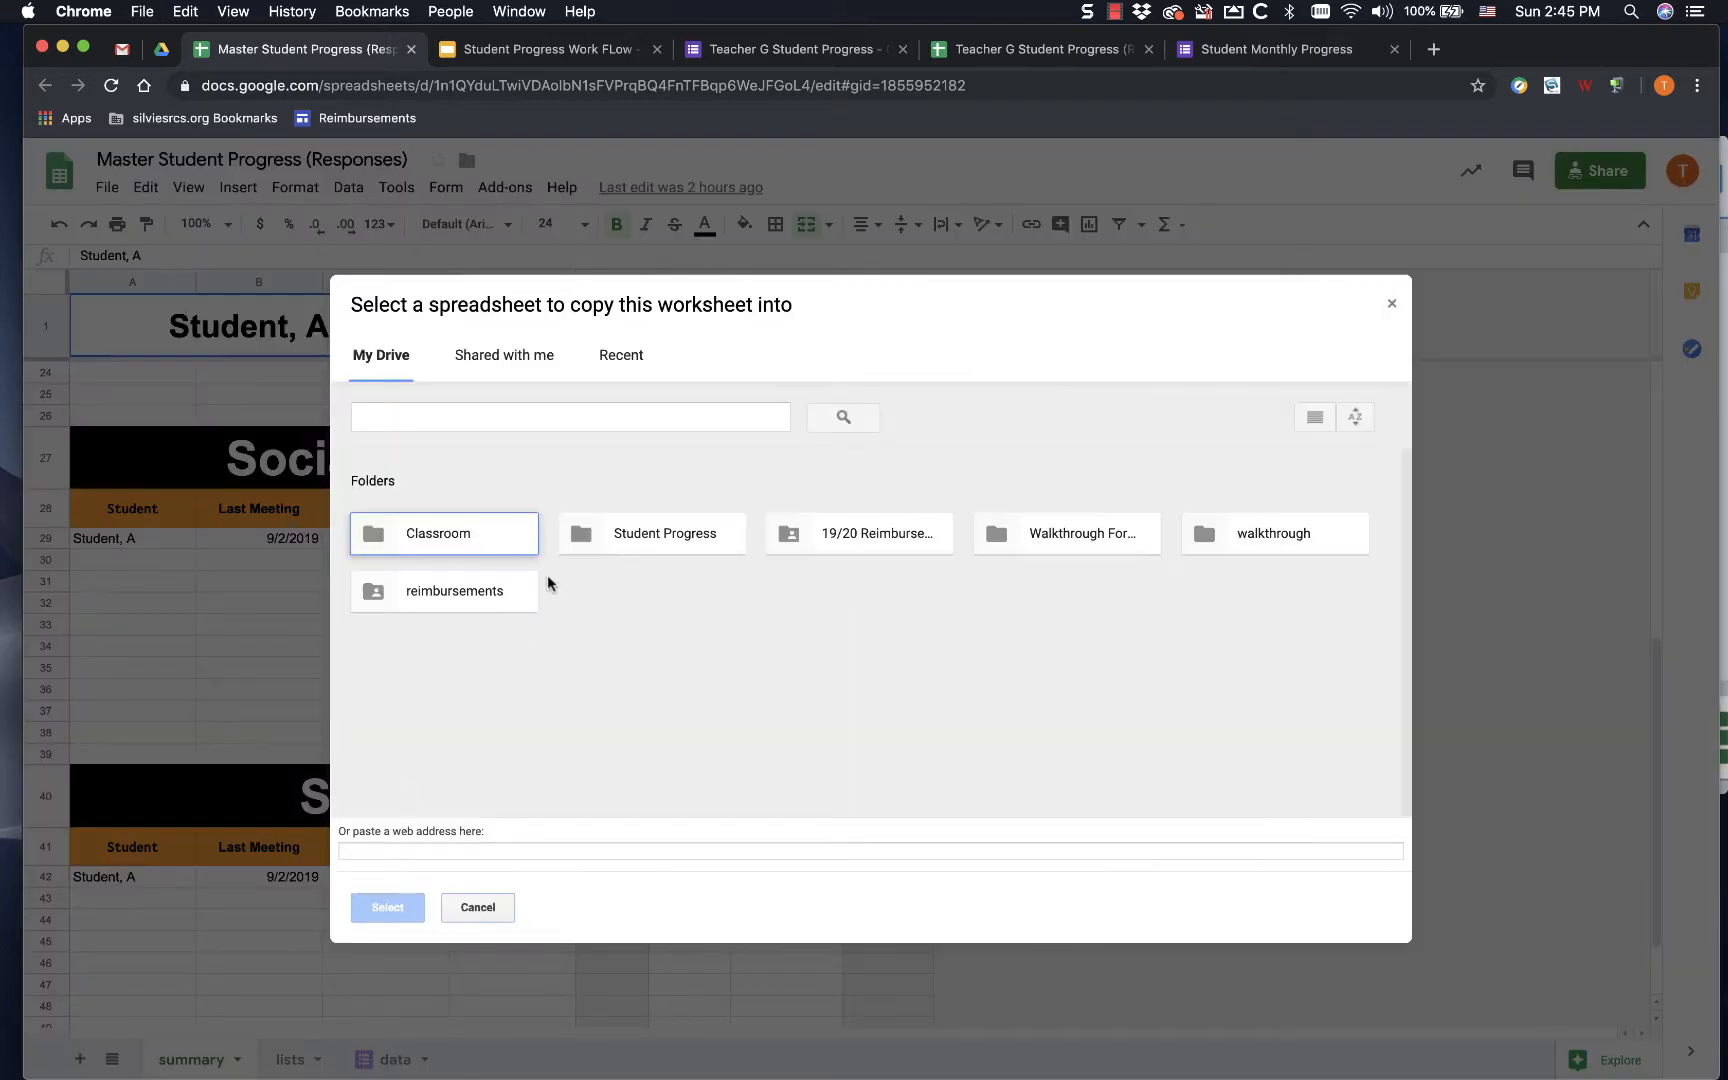
left_click(632, 355)
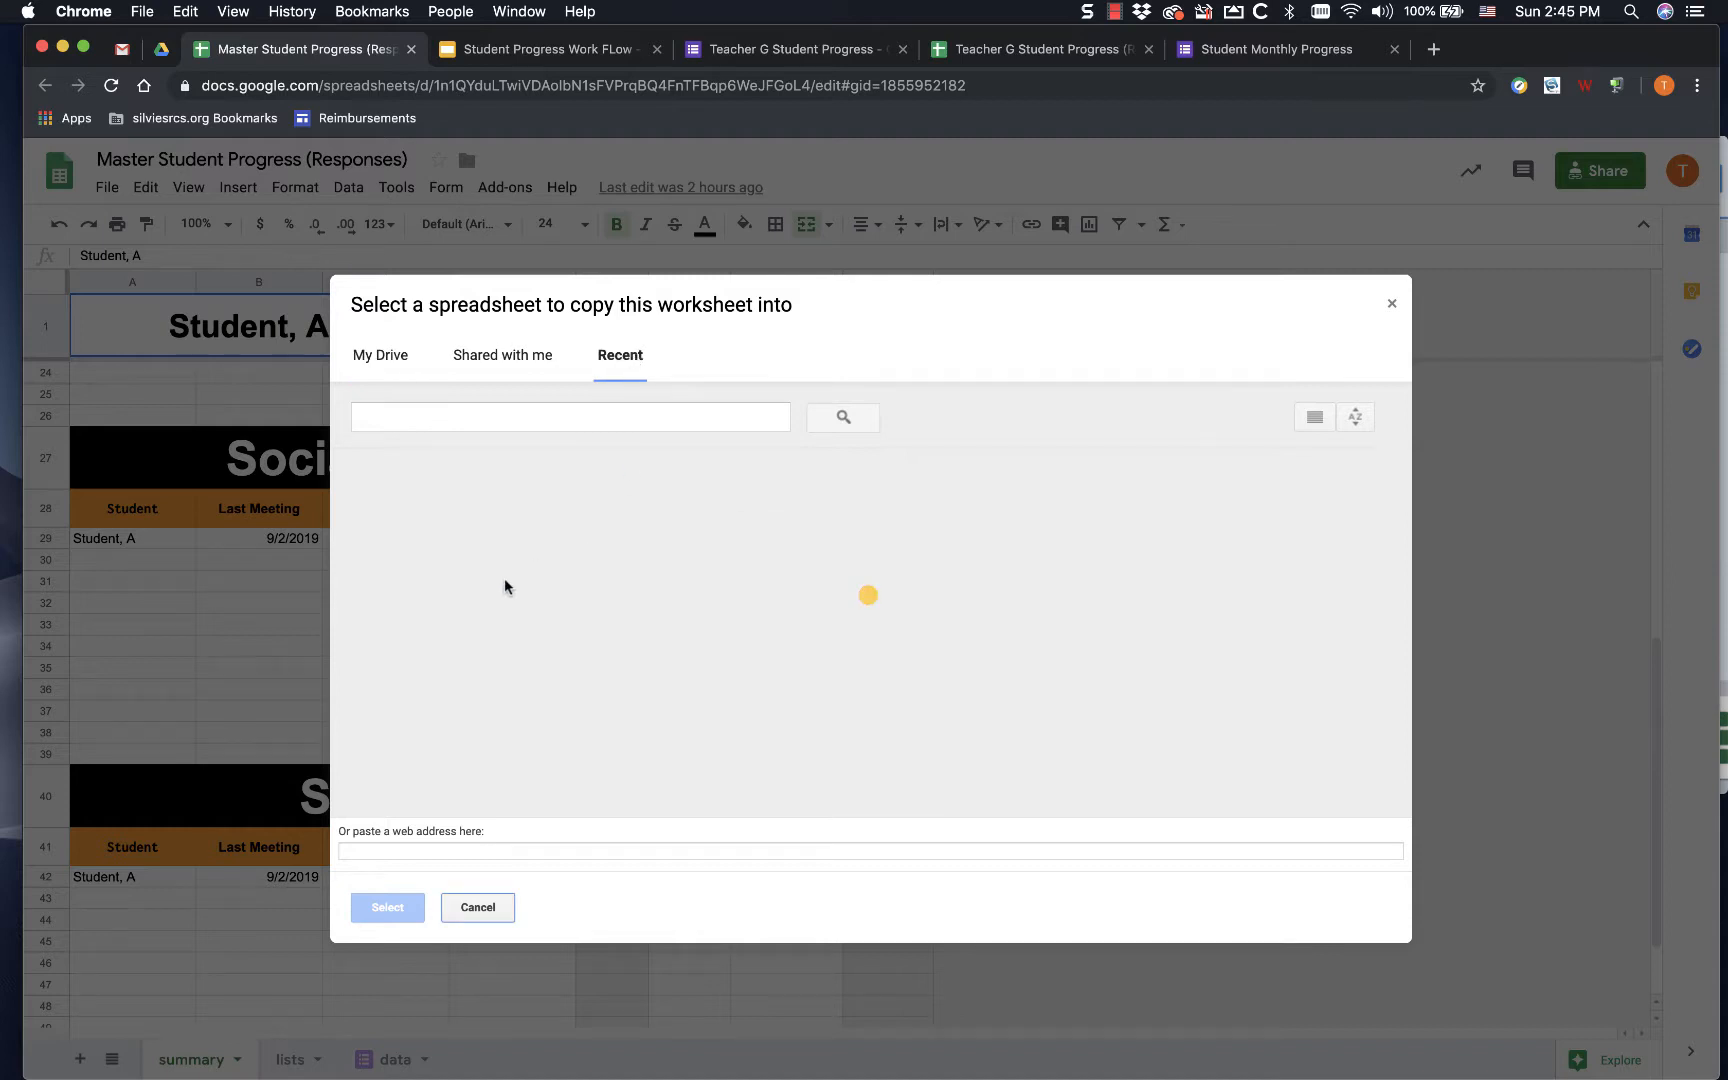
left_click(468, 619)
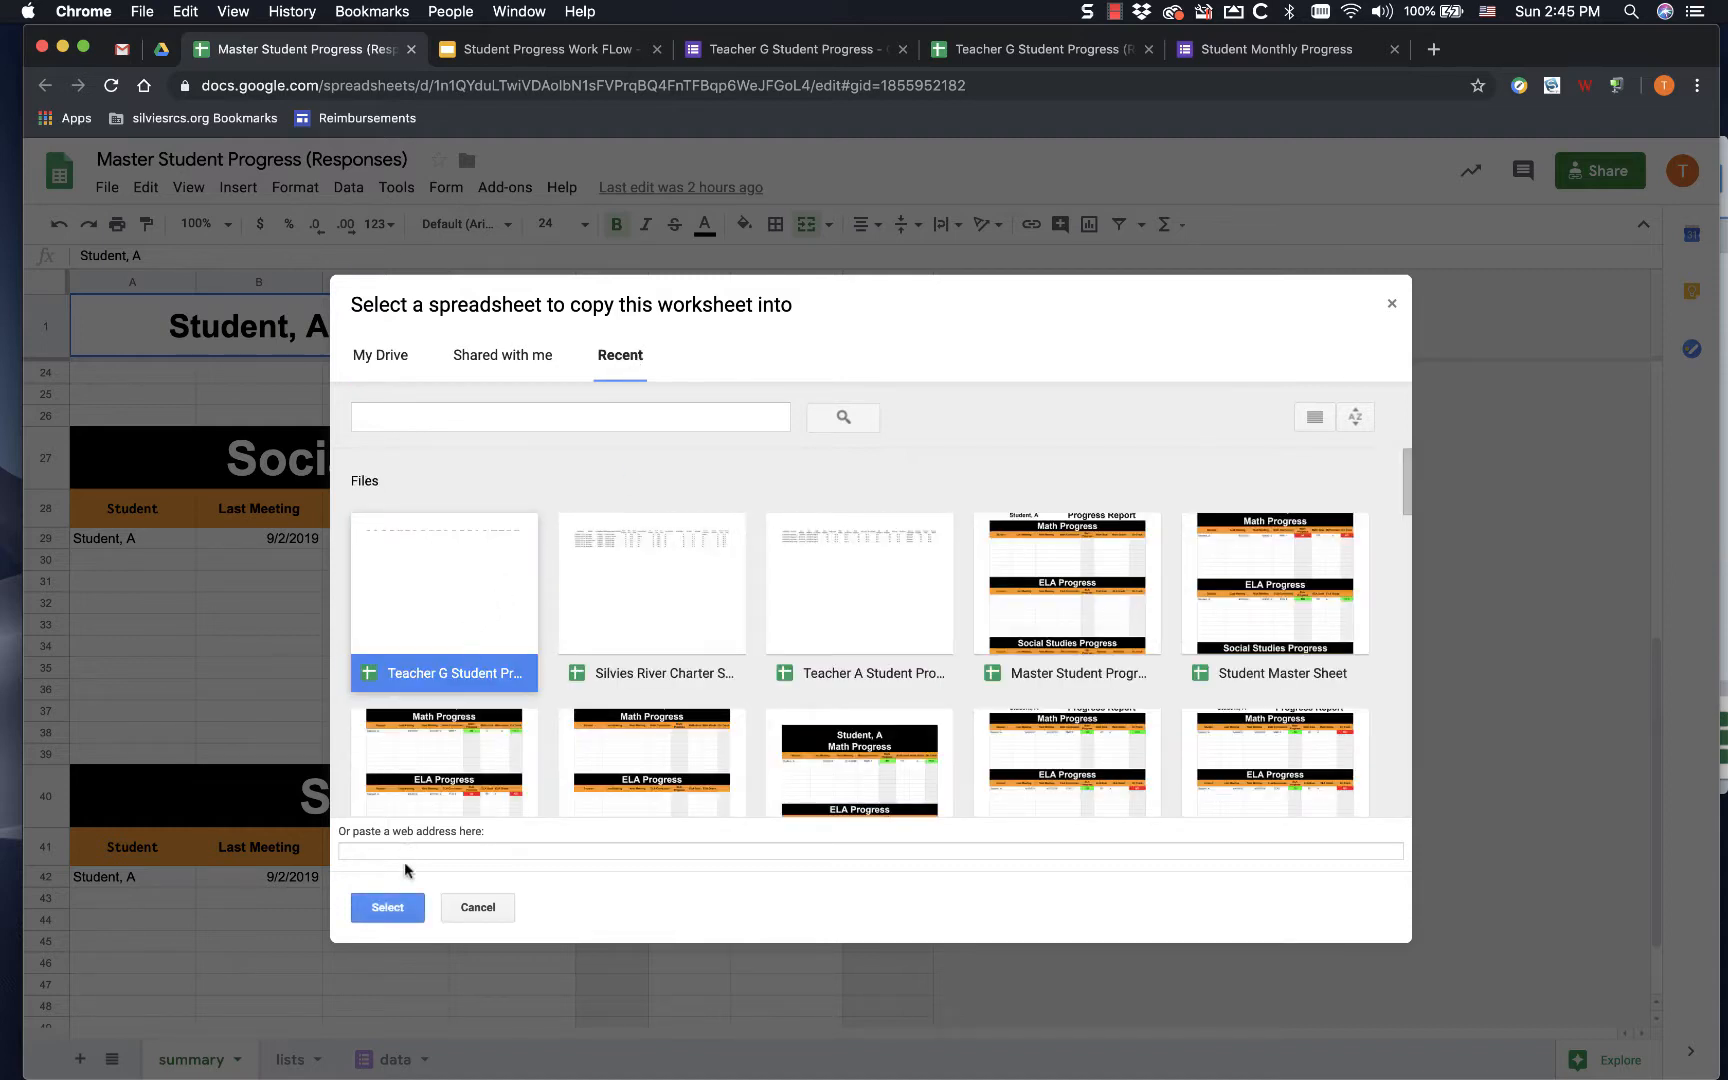
left_click(390, 907)
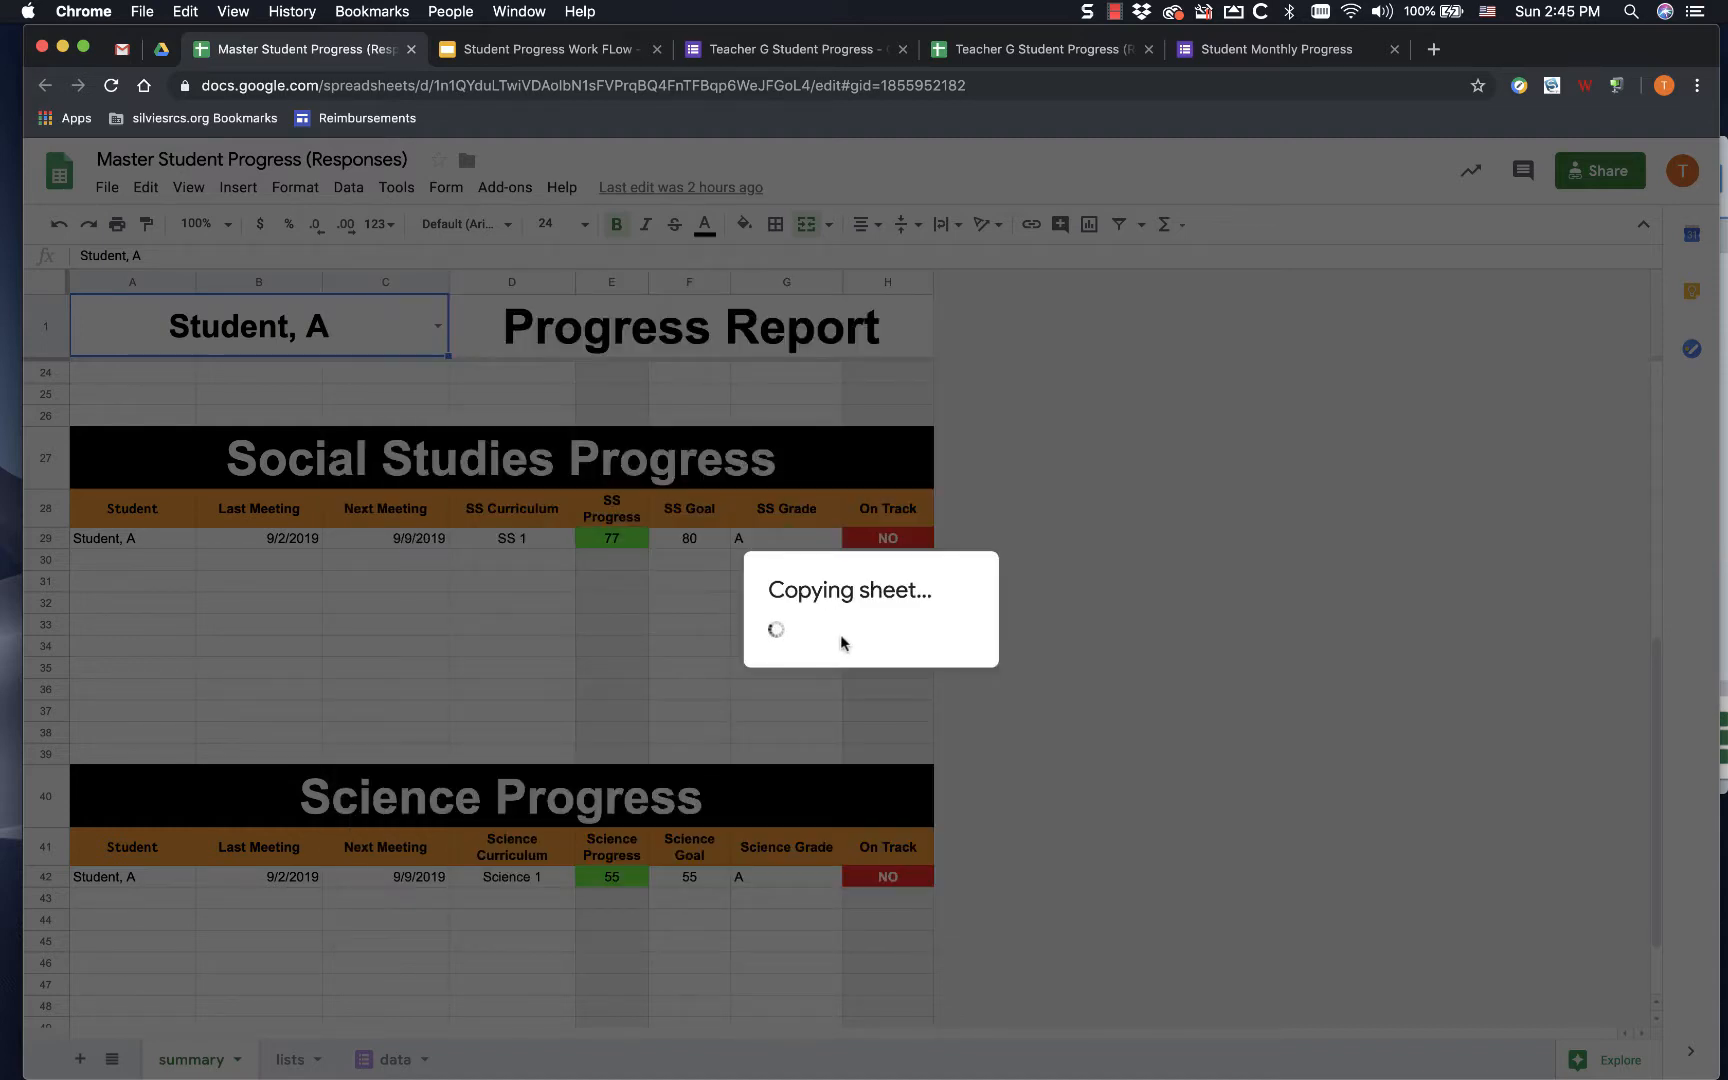
left_click(955, 668)
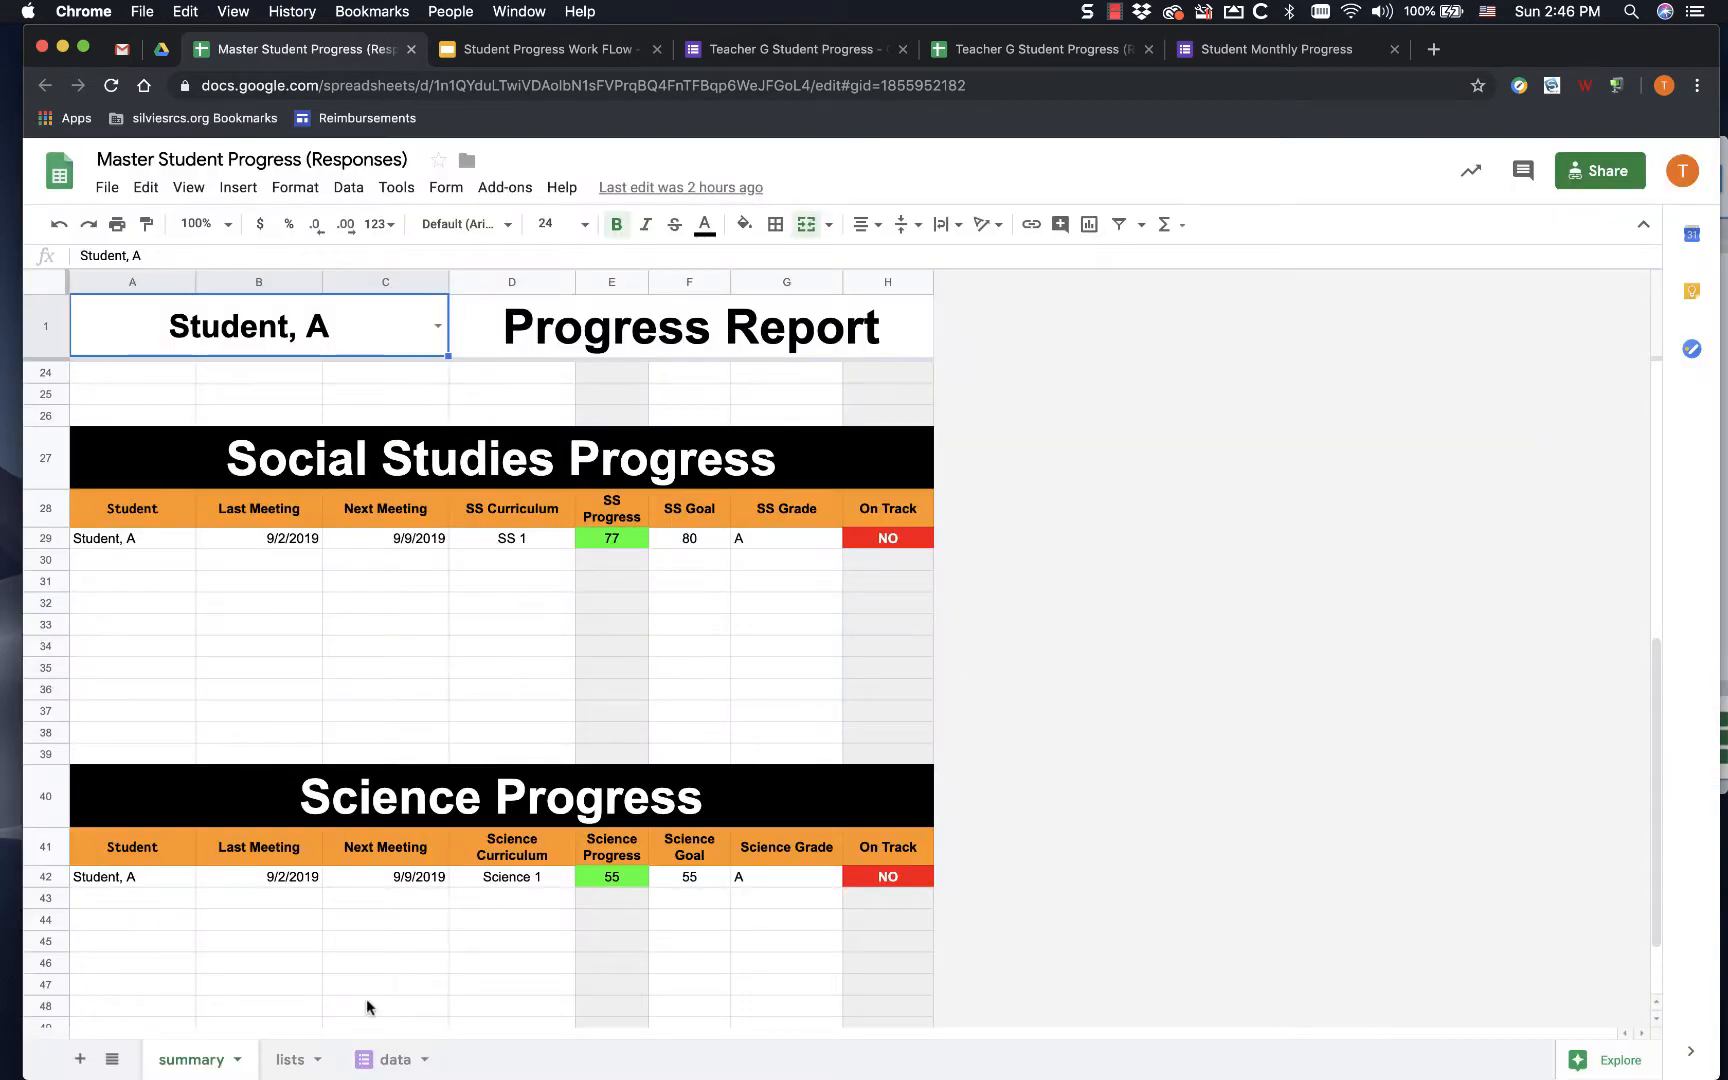
- Copy the lists sheet into the existing Teacher G Student Progress (Responses) spreadsheet
left_click(292, 1059)
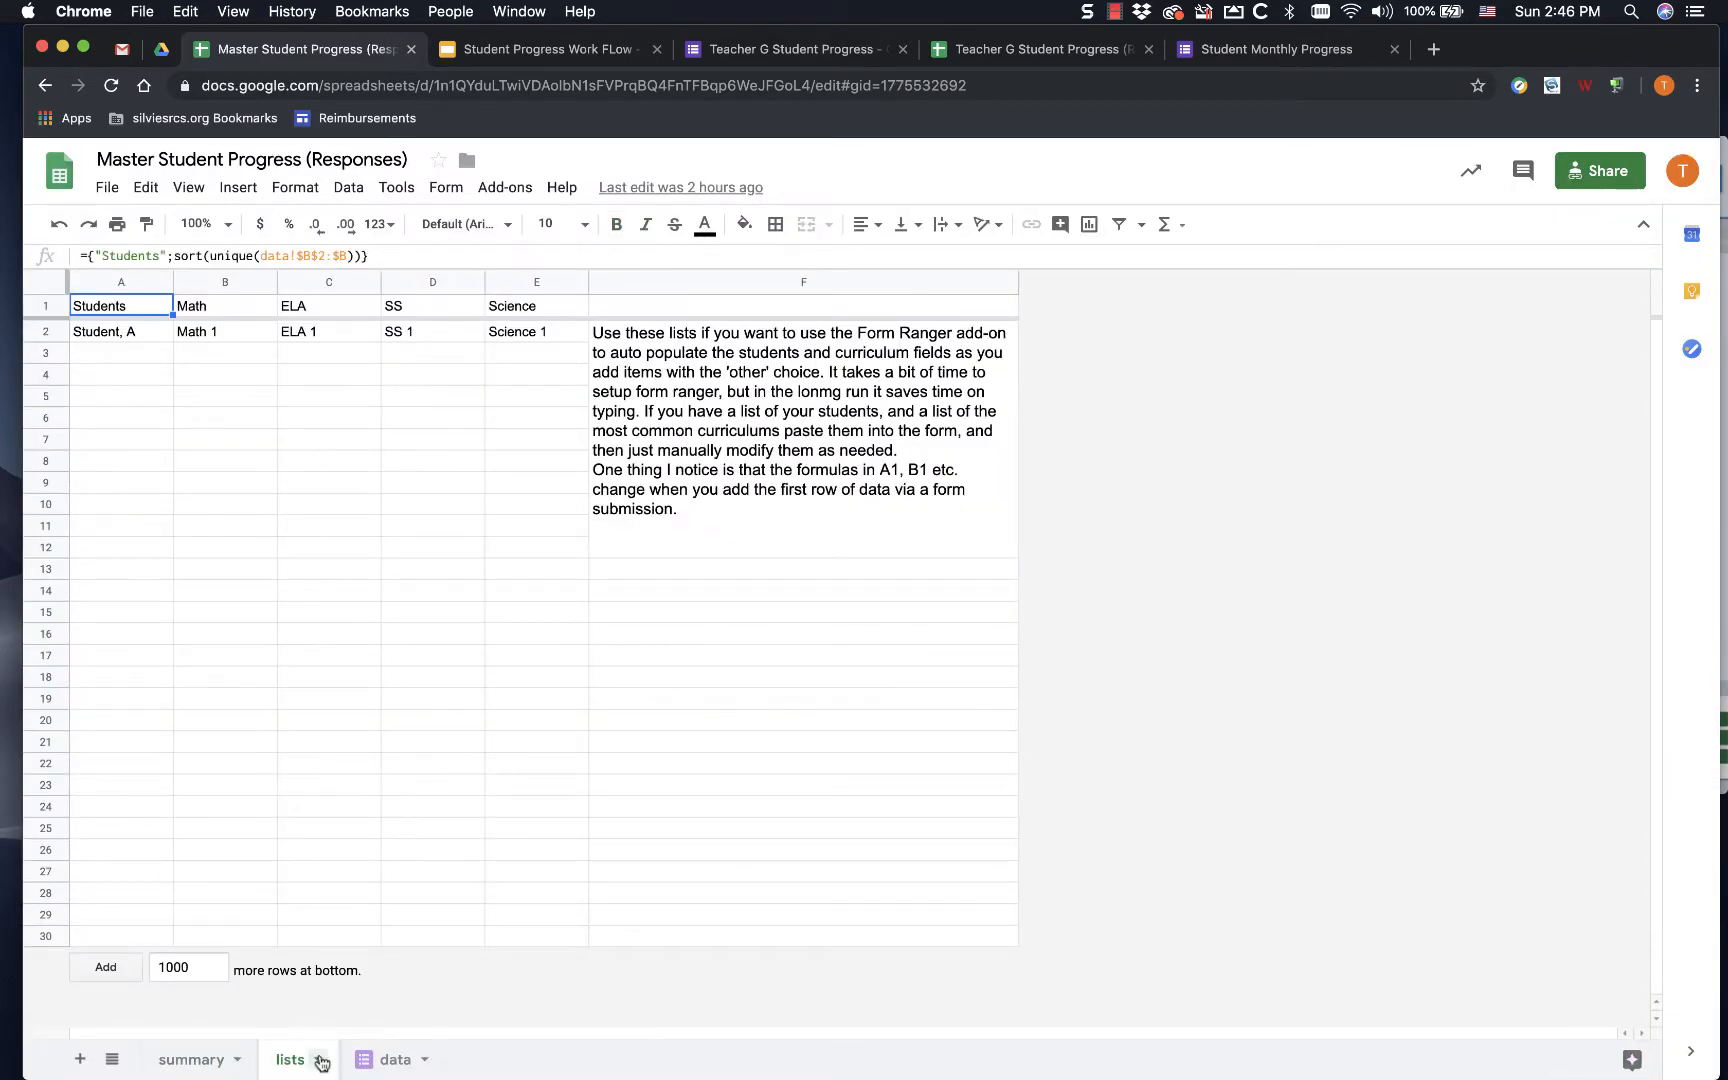
left_click(321, 1062)
mouse_move(400, 771)
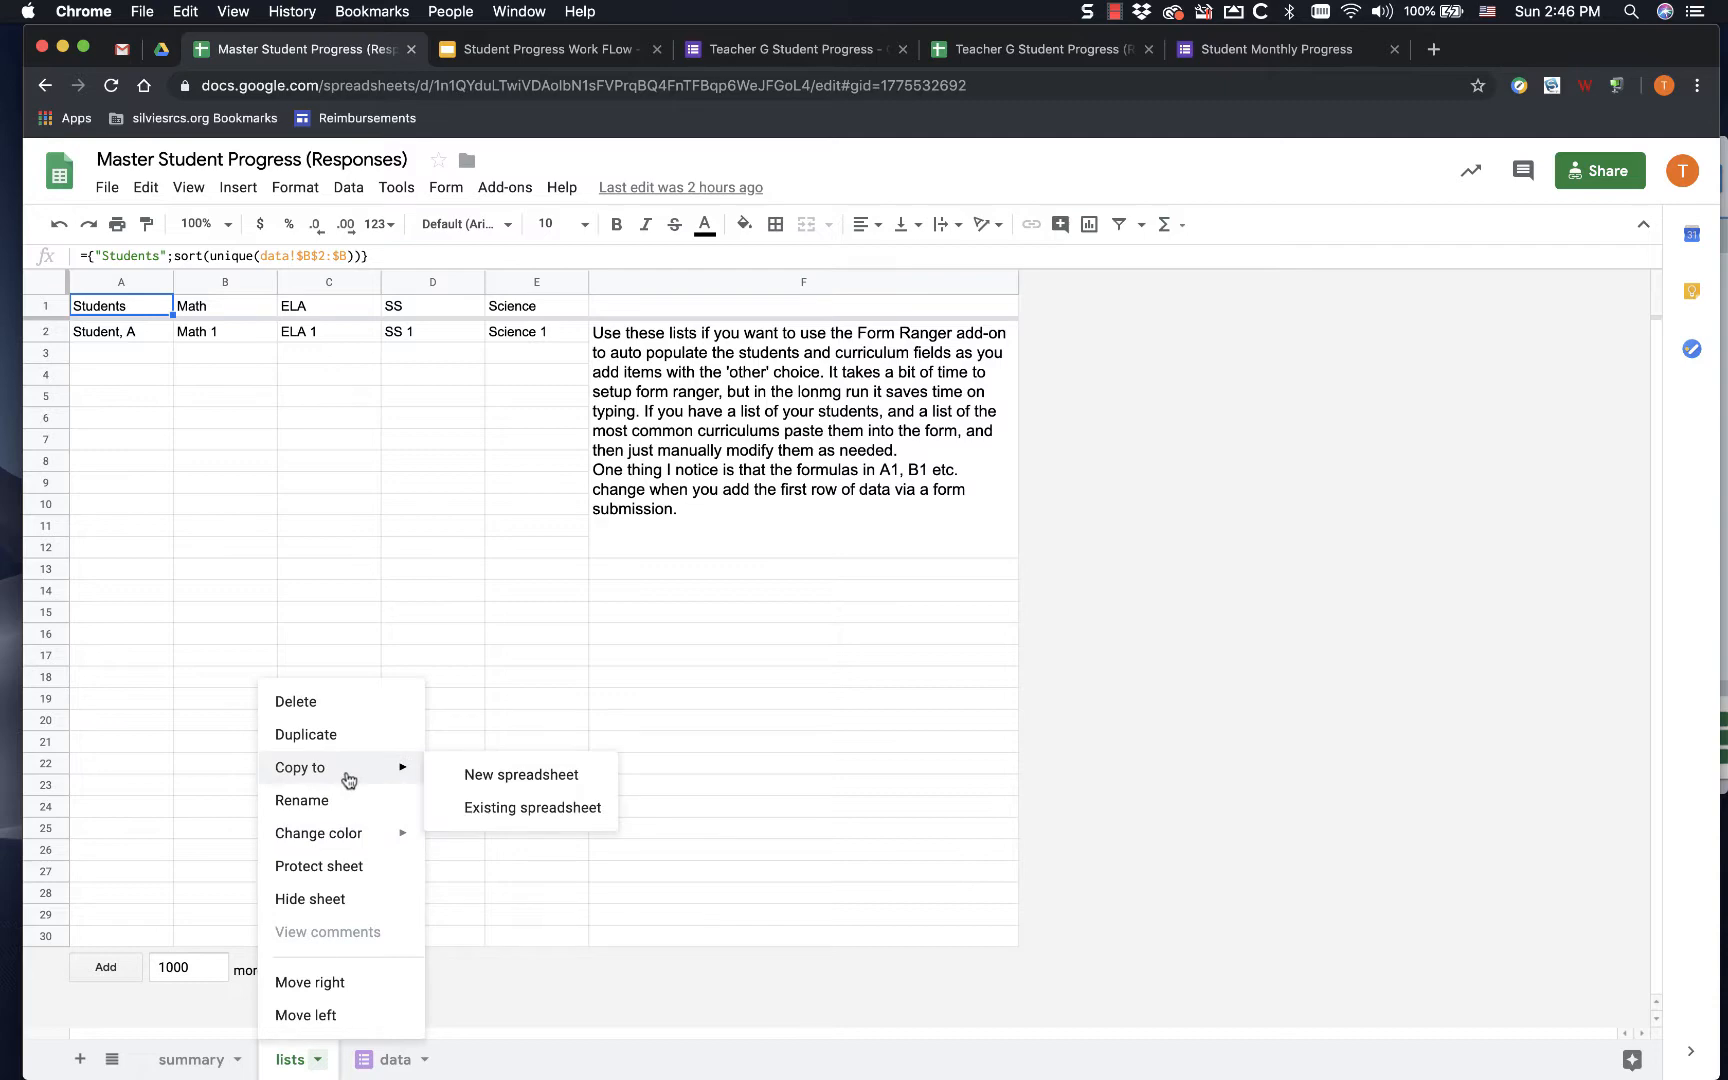
left_click(508, 809)
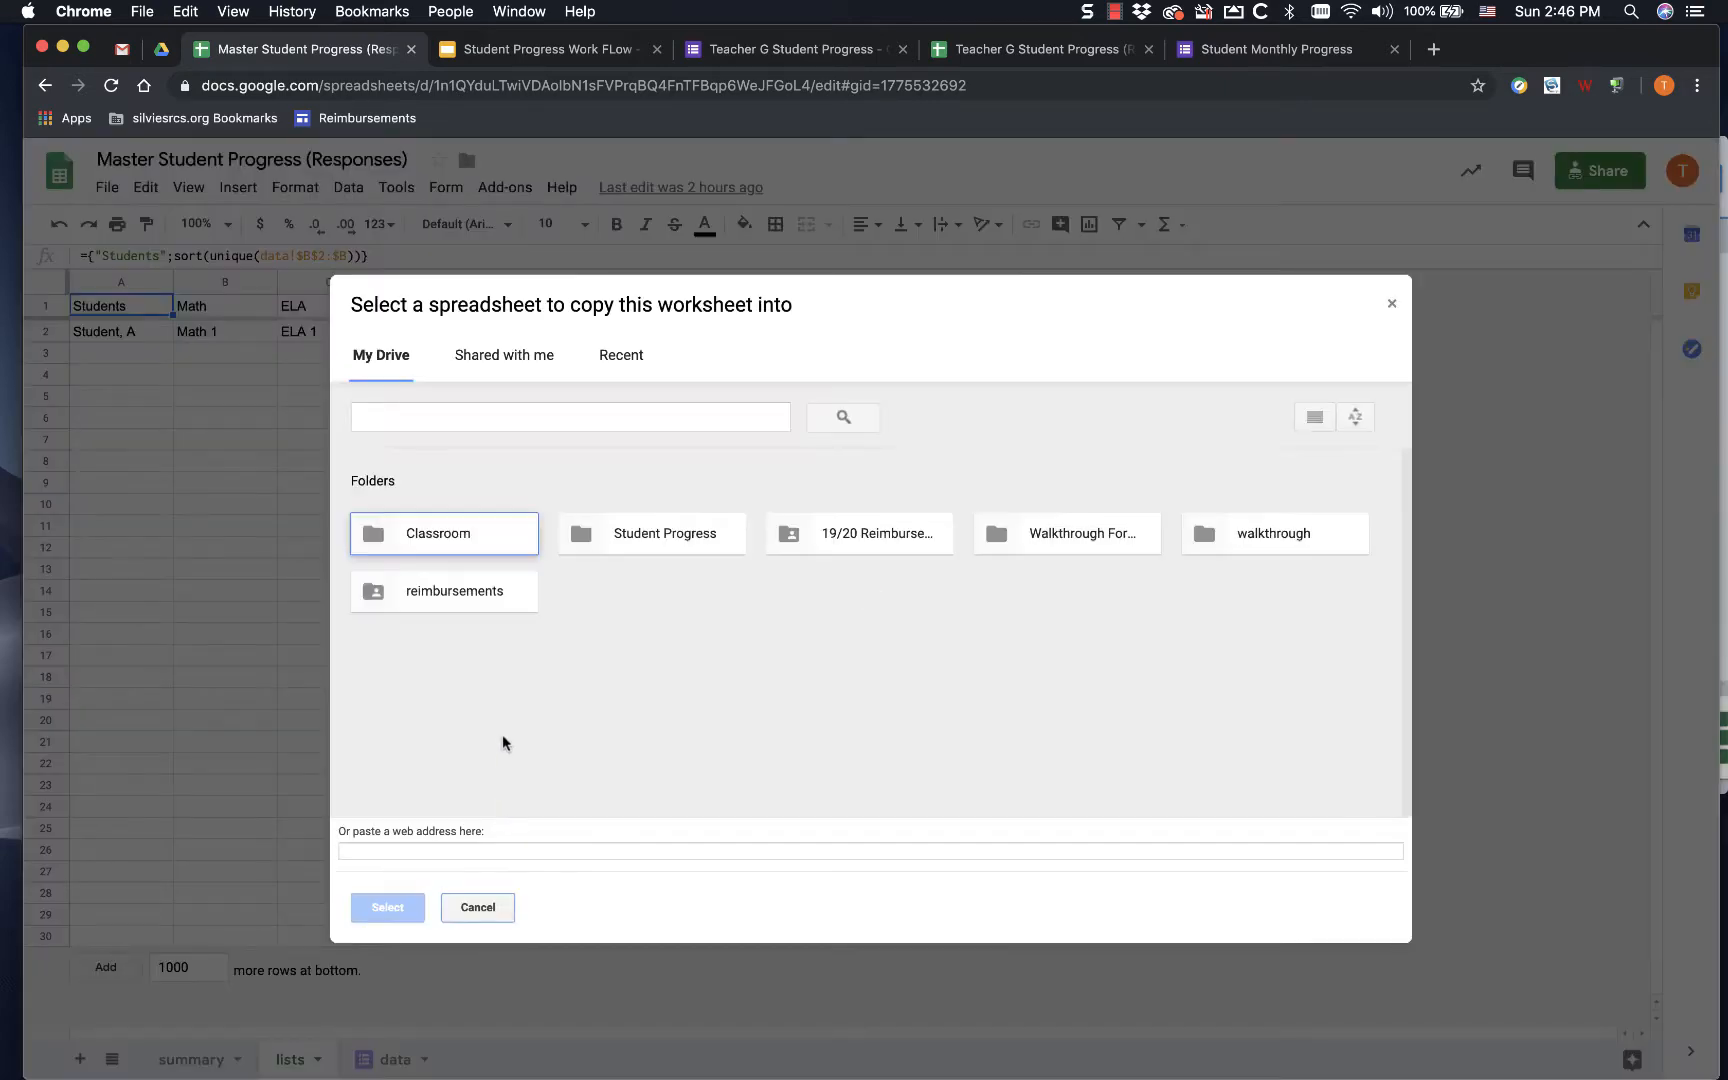
left_click(624, 358)
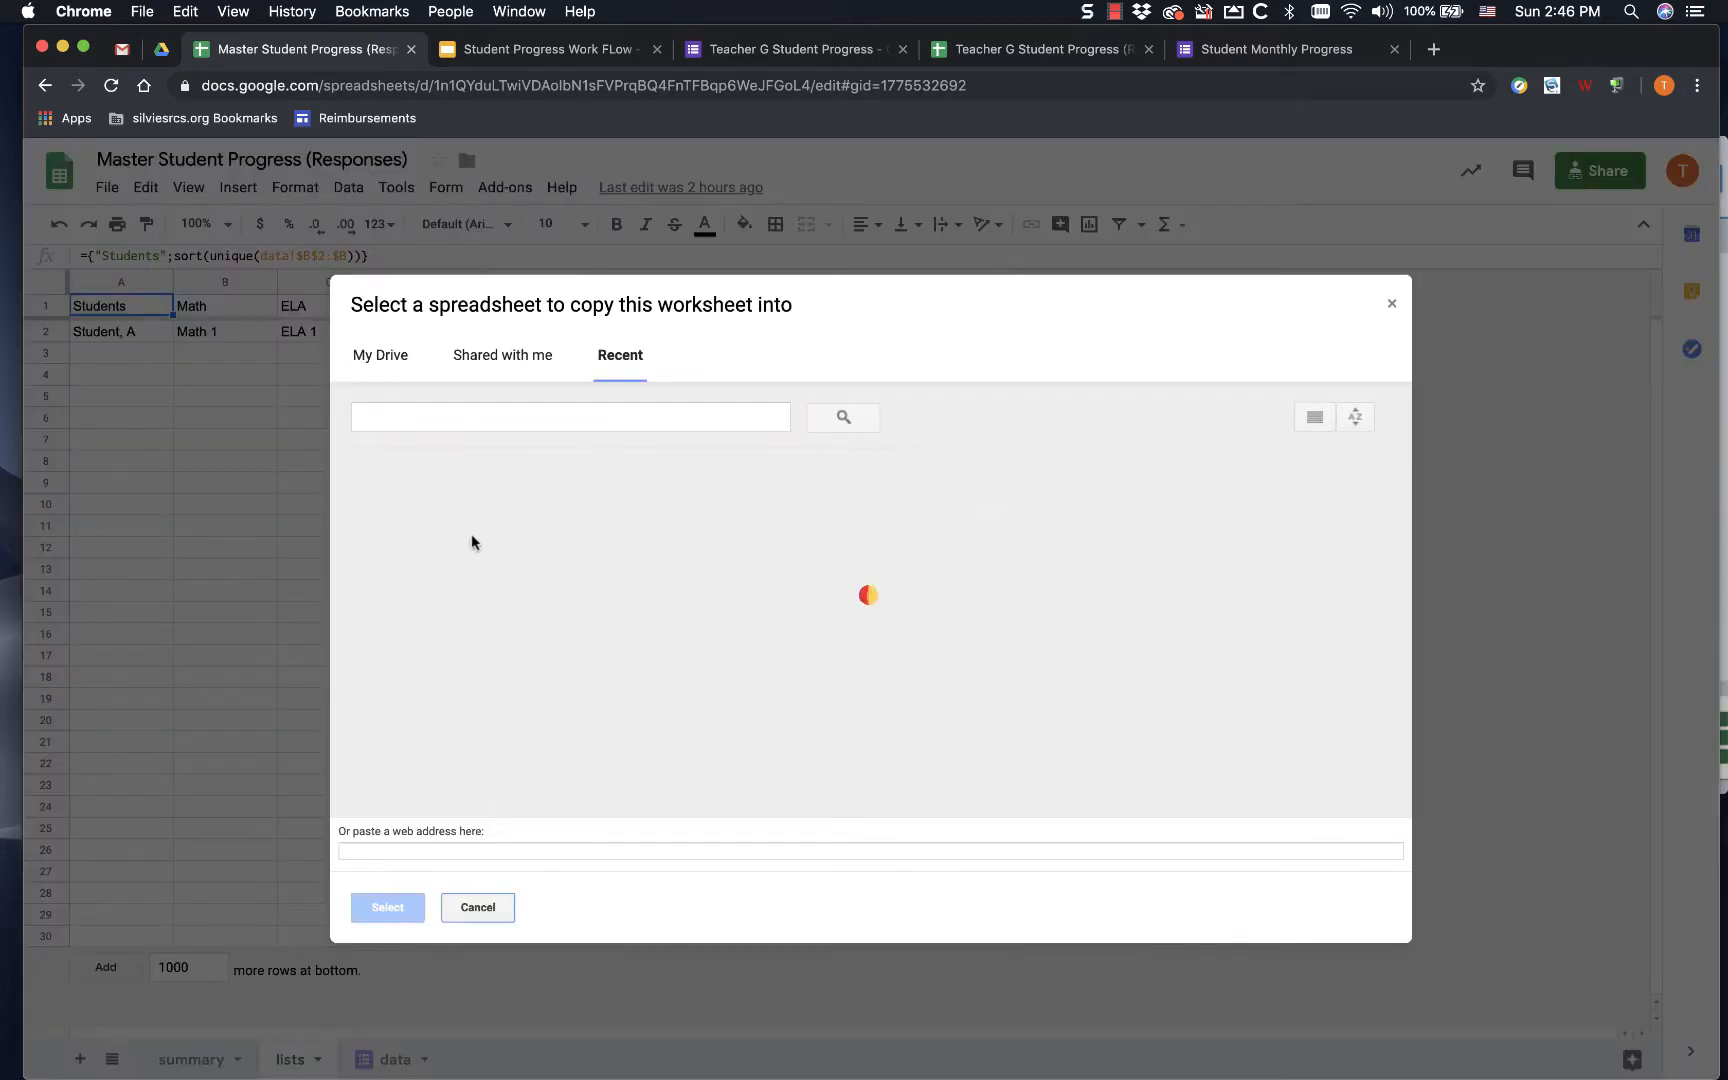
left_click(448, 571)
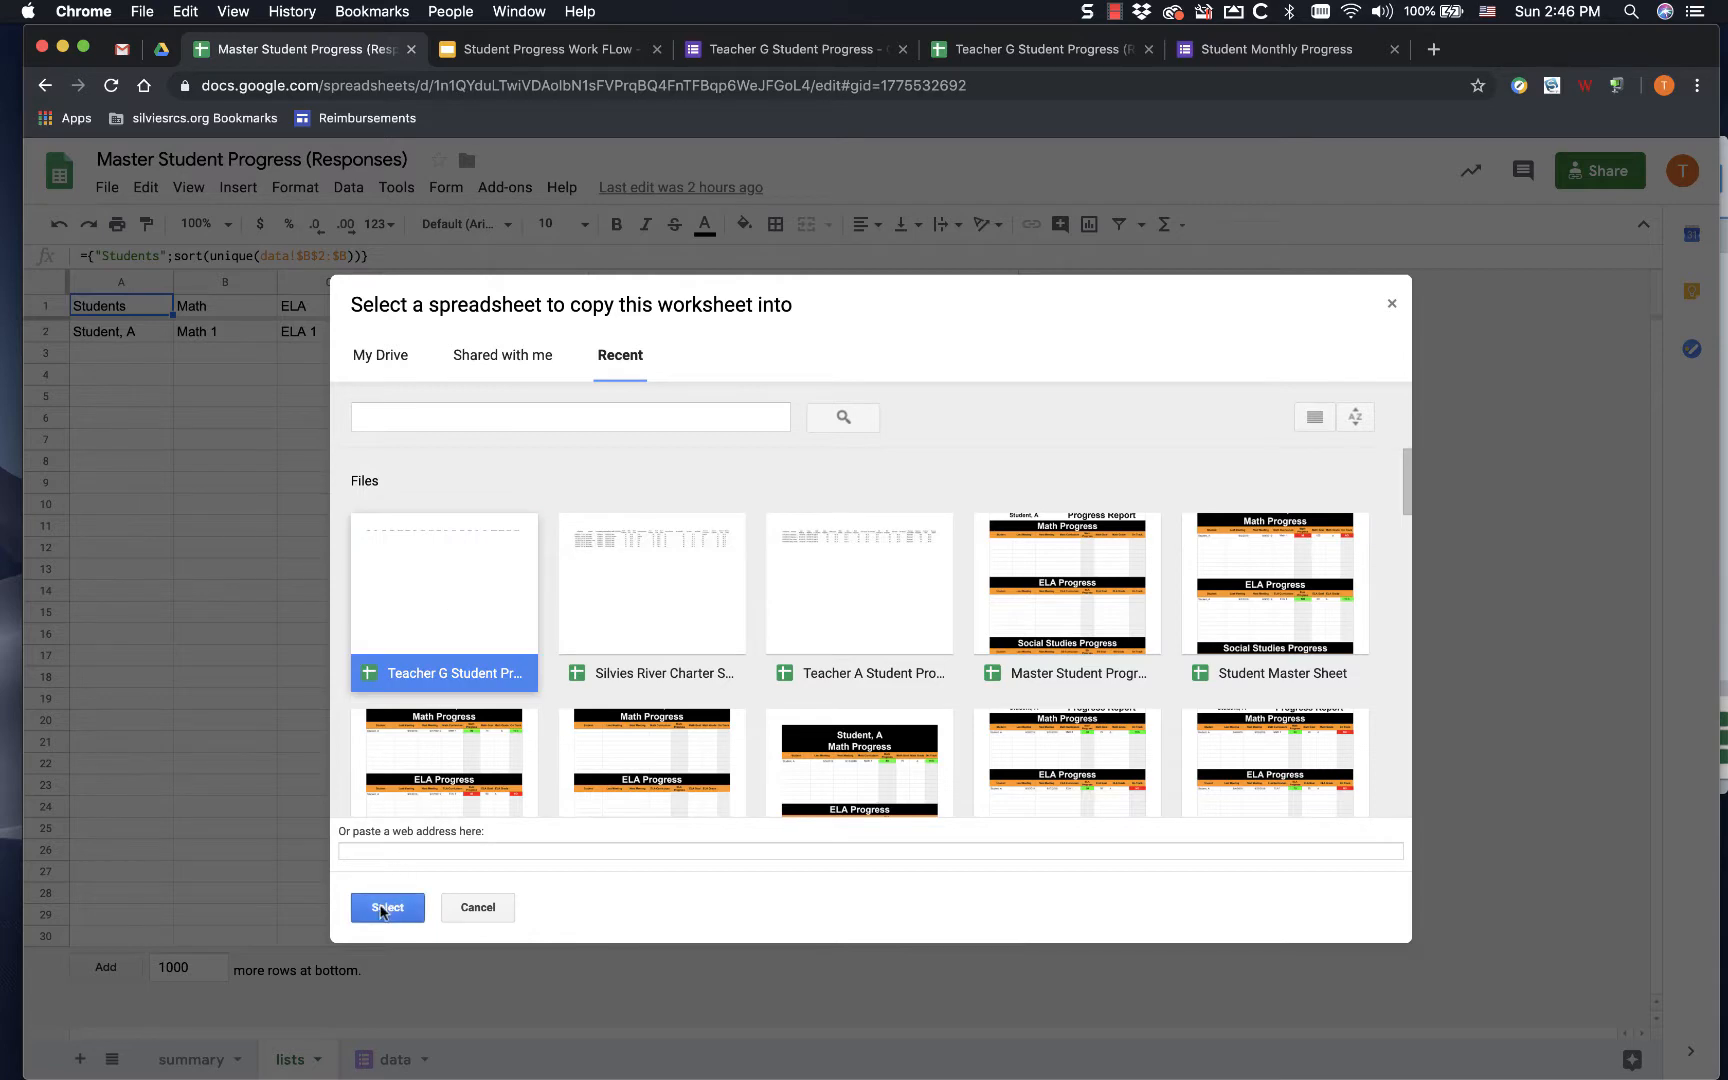
left_click(386, 908)
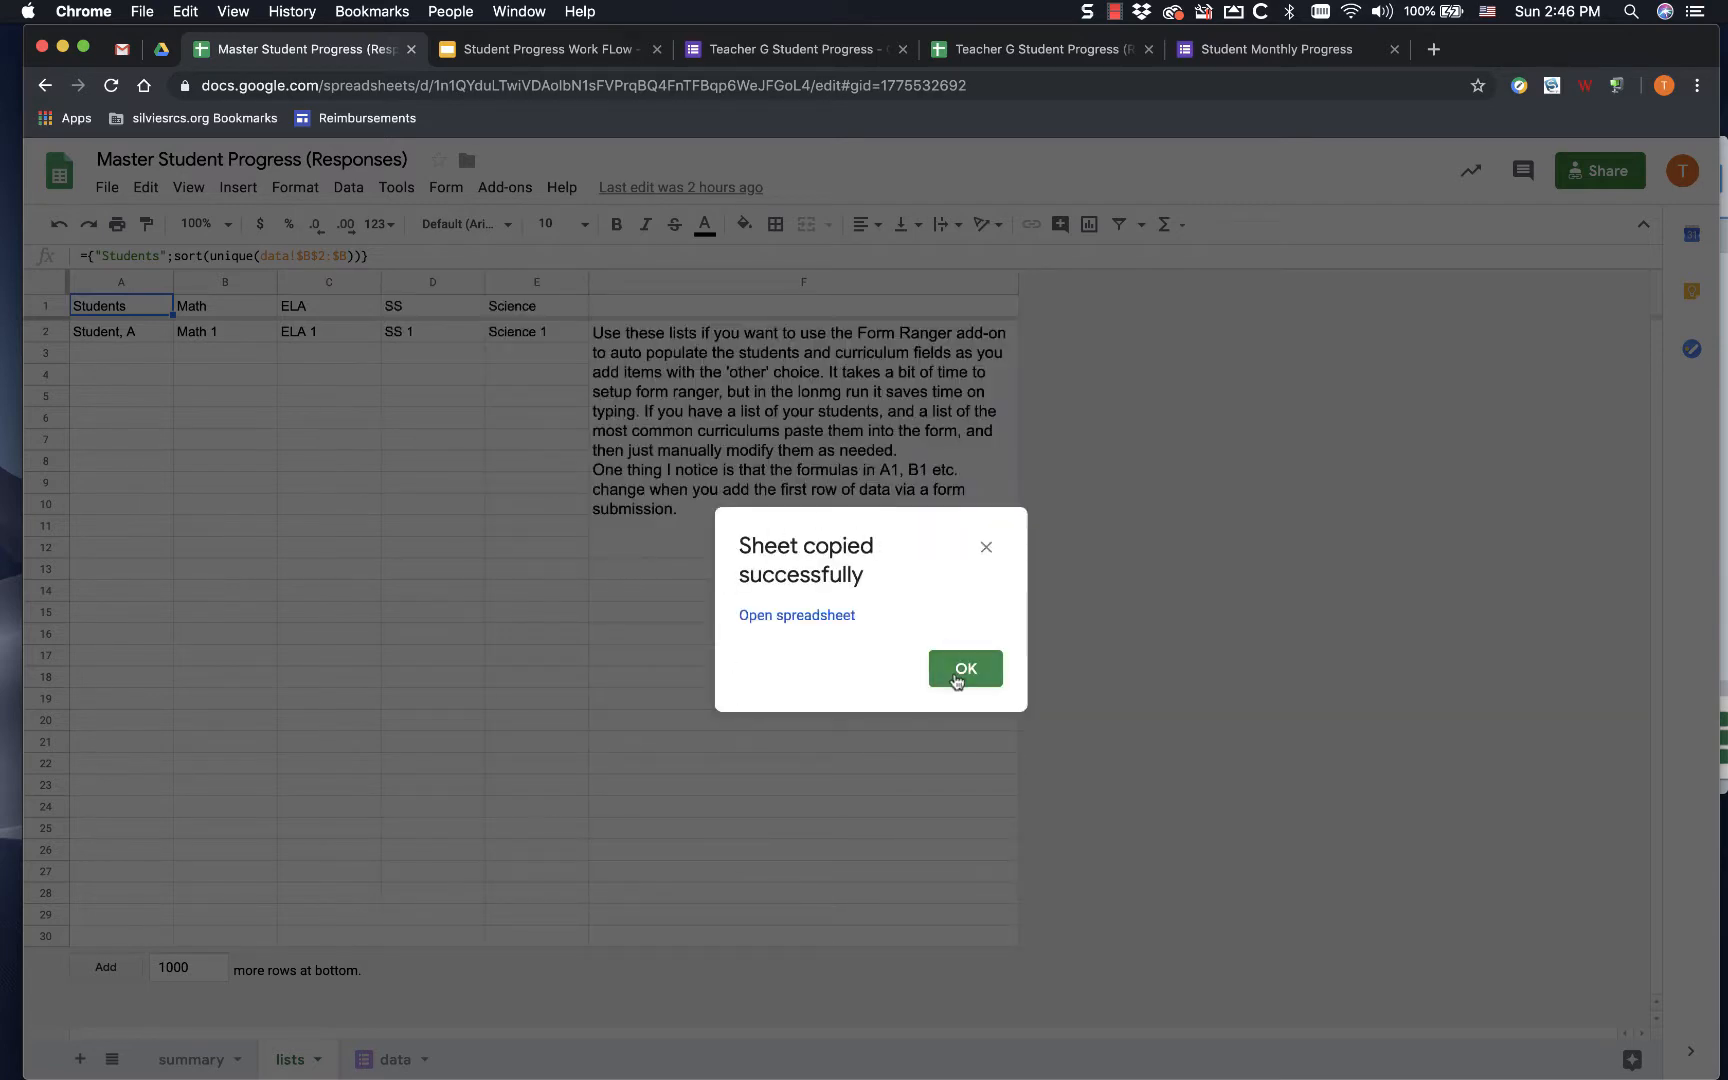
left_click(955, 678)
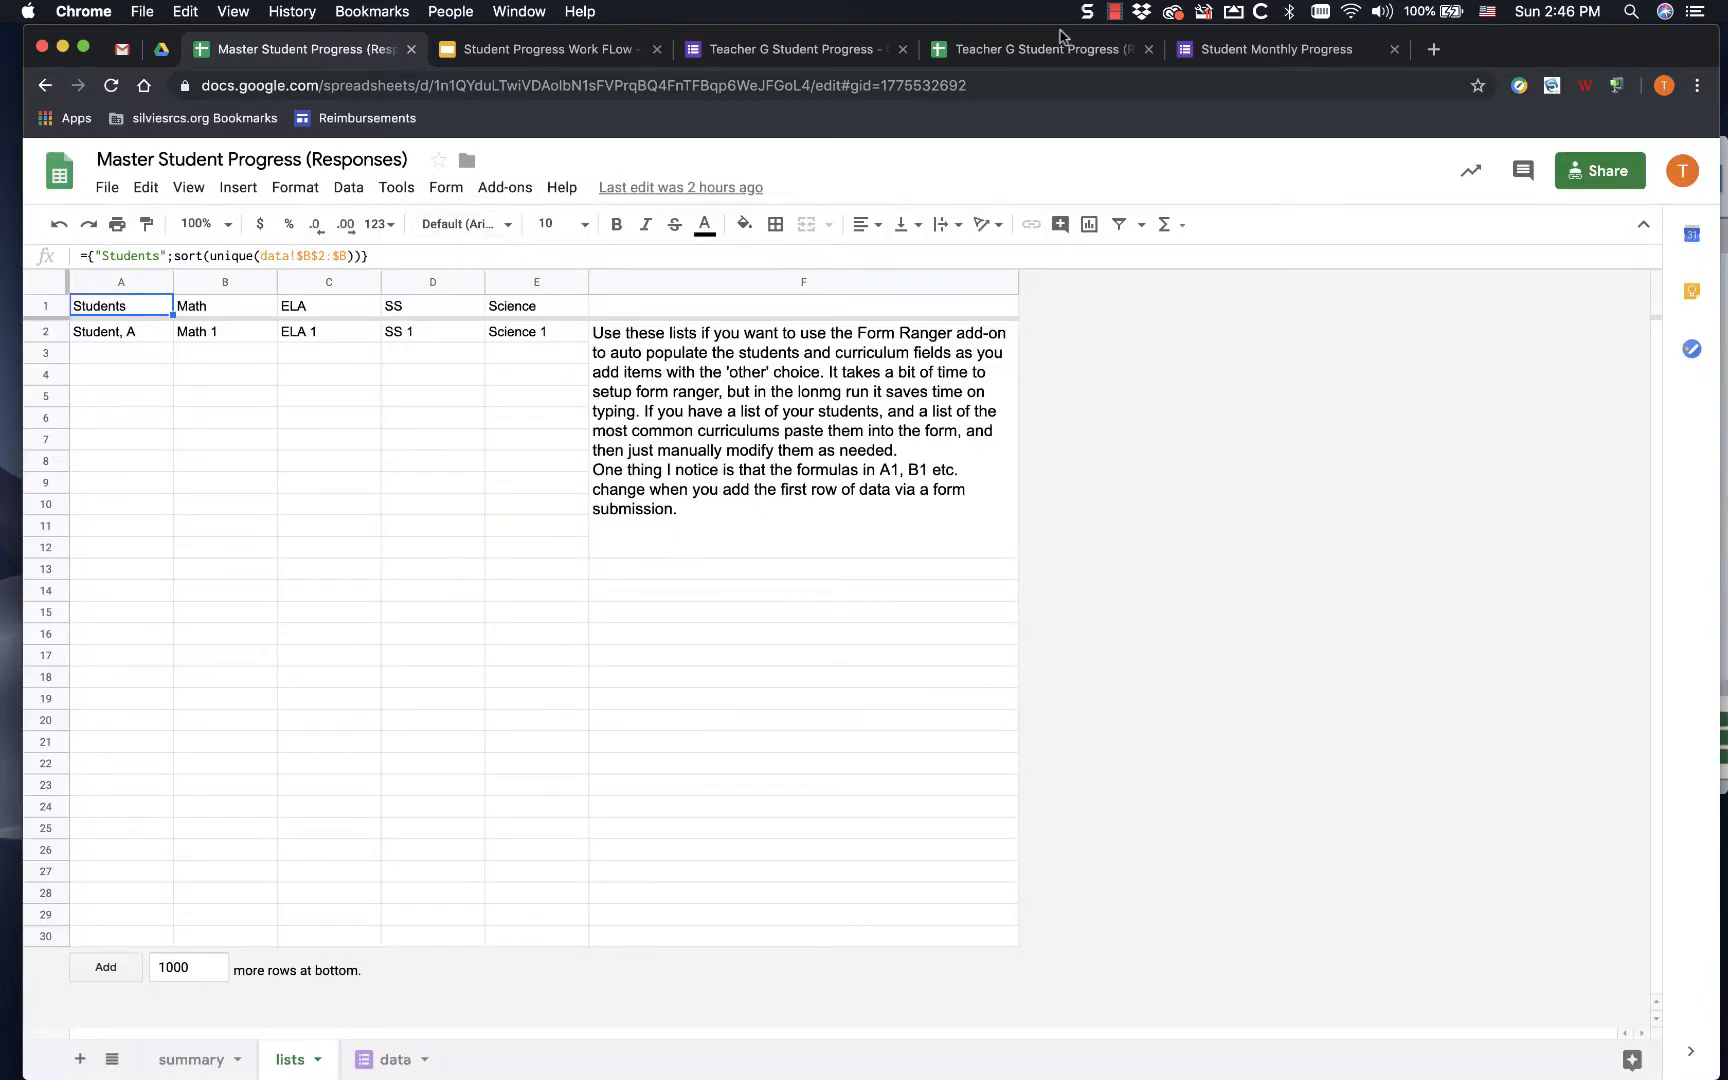
- Move the Copy of summary and Copy of lists sheets ahead of the data sheet in the Teacher G responses spreadsheet
left_click(1033, 50)
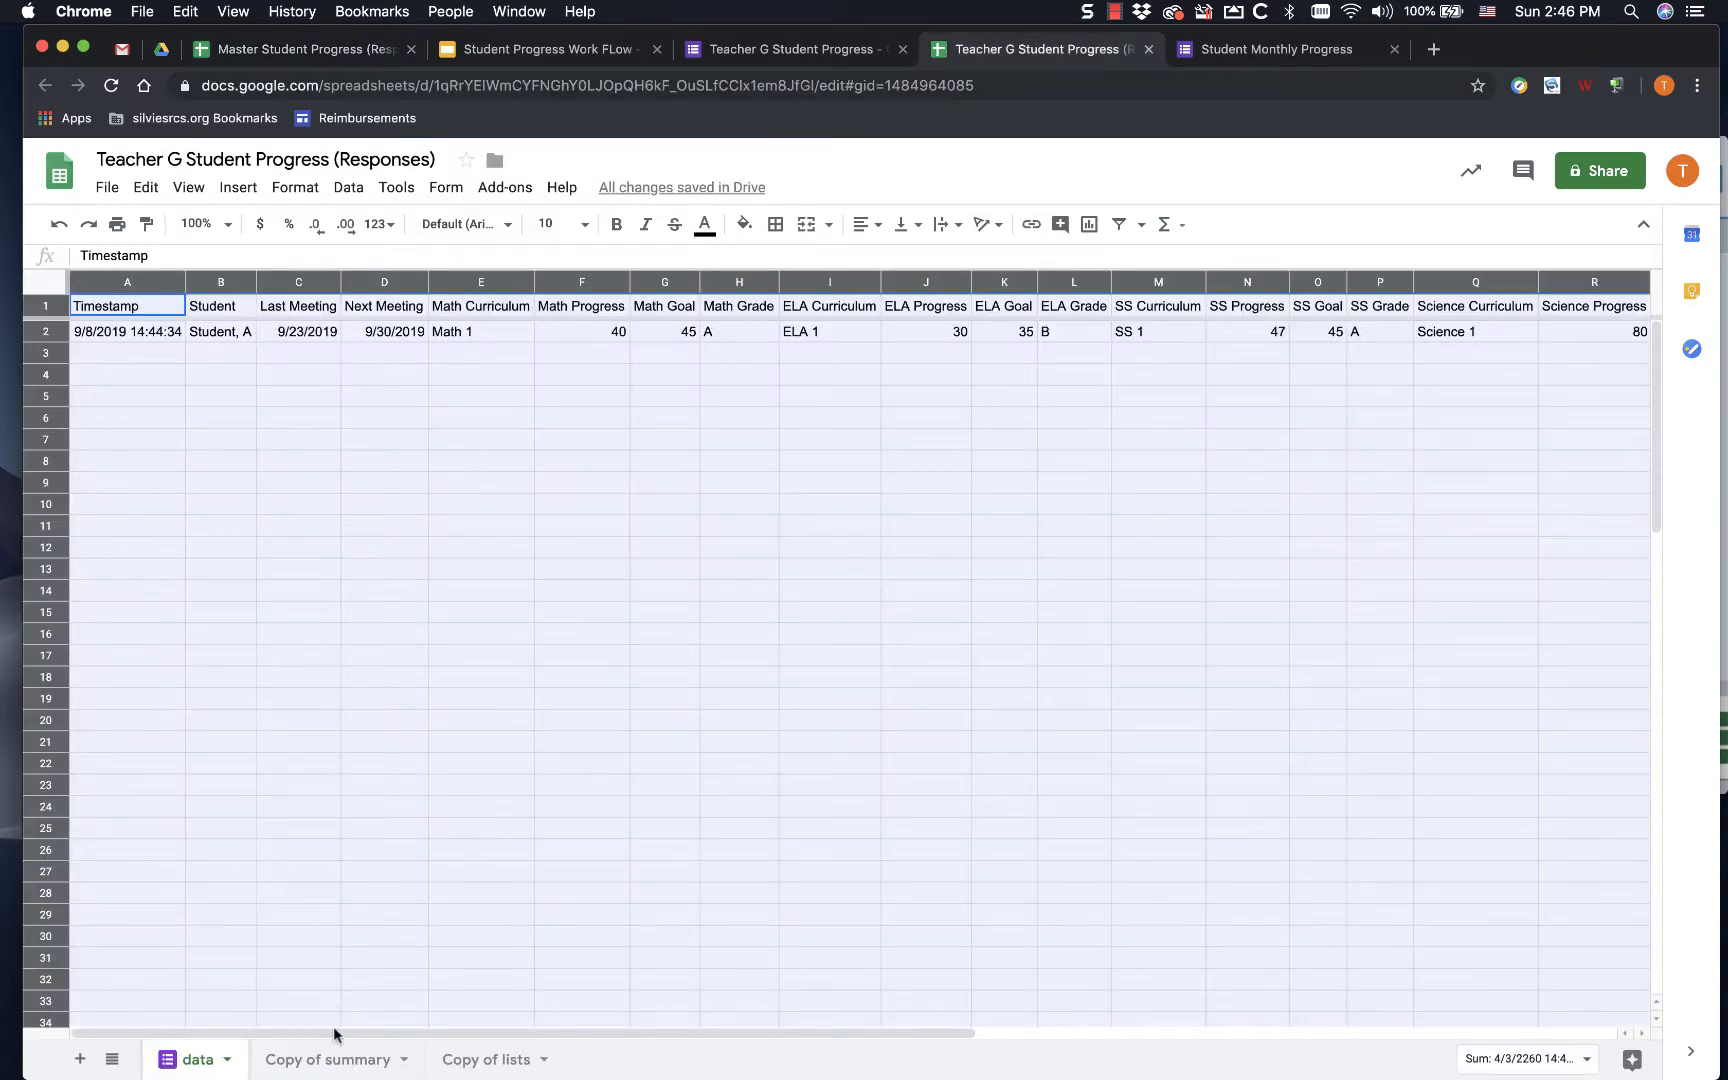
left_click_drag(330, 1060, 210, 1063)
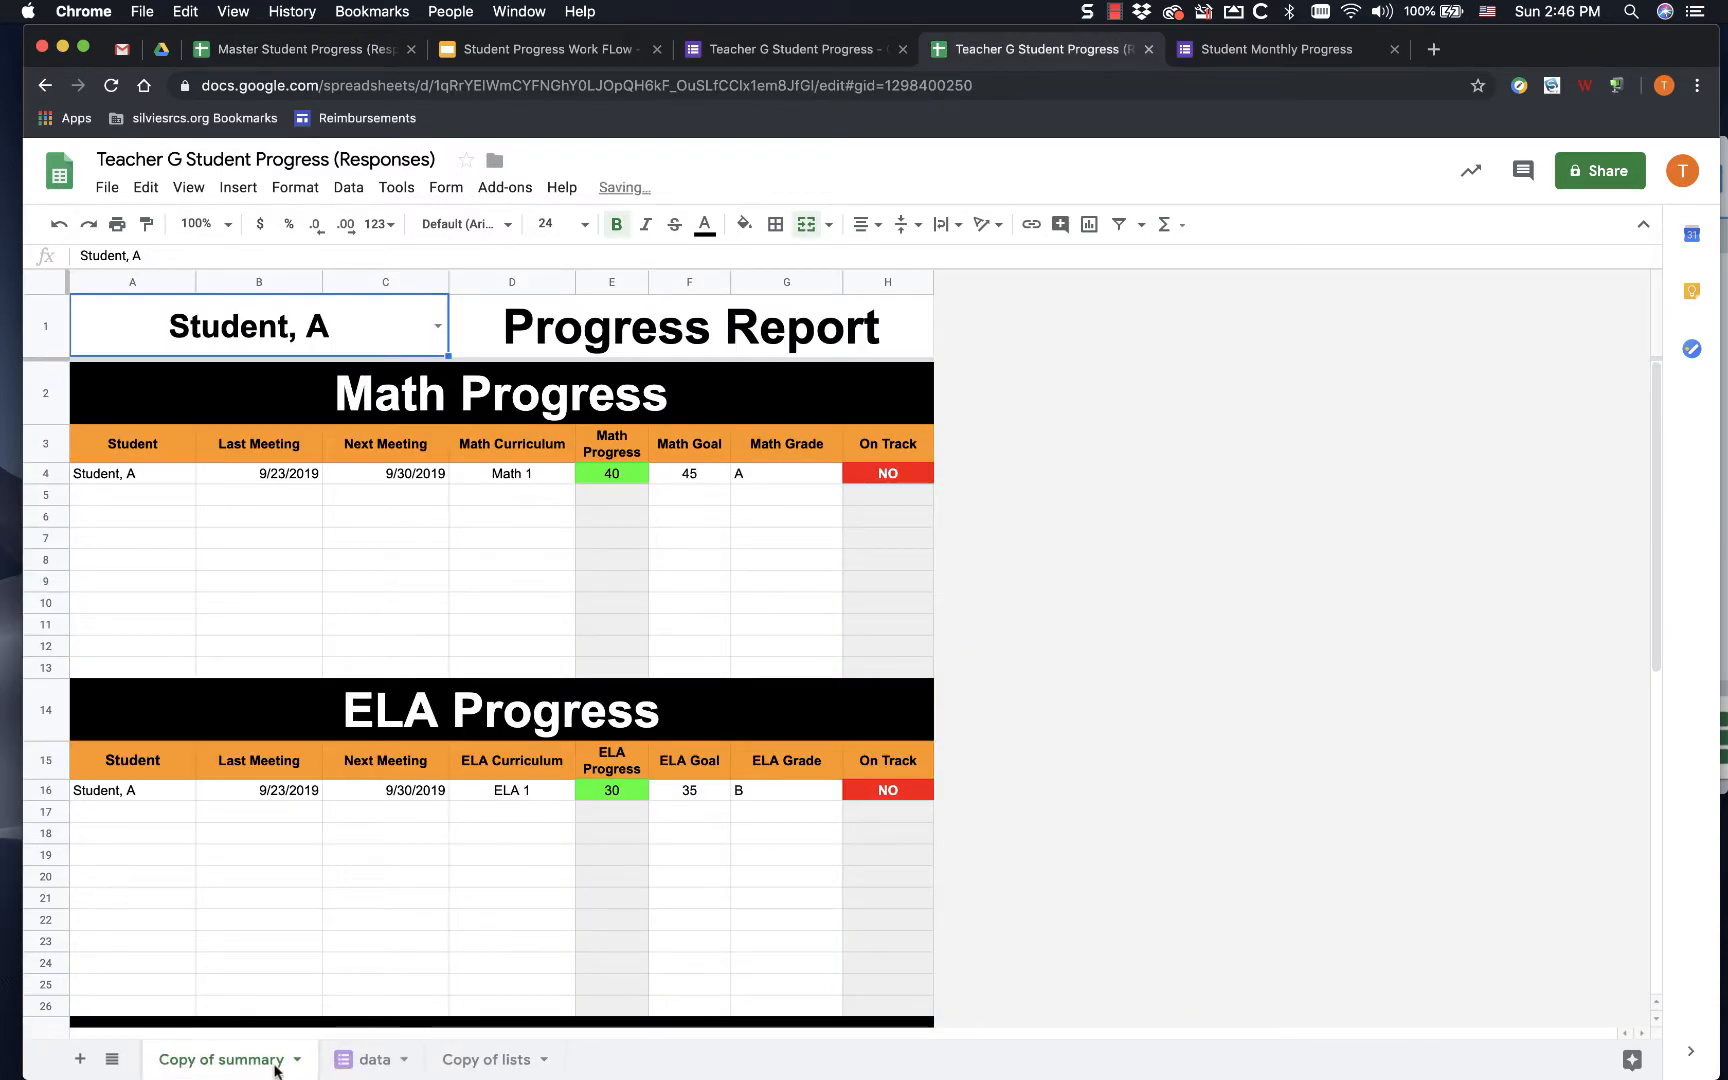
left_click_drag(455, 1060, 254, 1073)
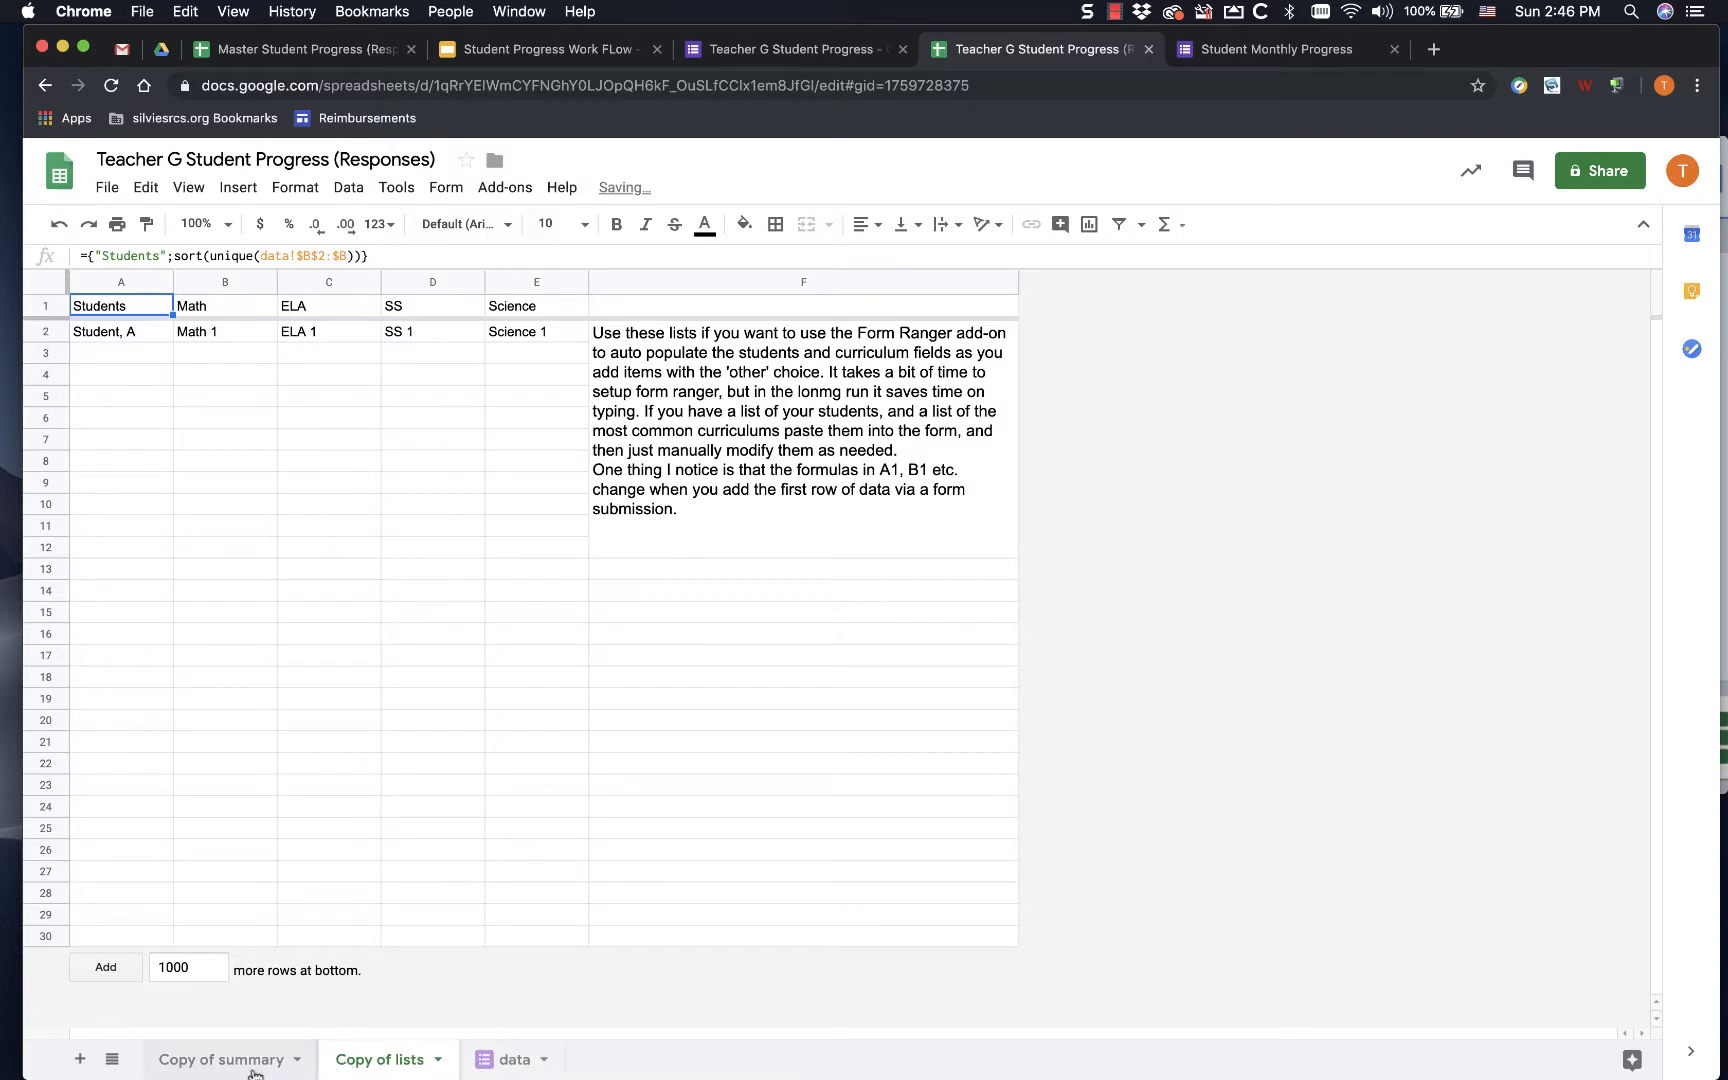
- Rename the Copy of summary sheet "summary"
left_click(229, 1075)
double_click(224, 1062)
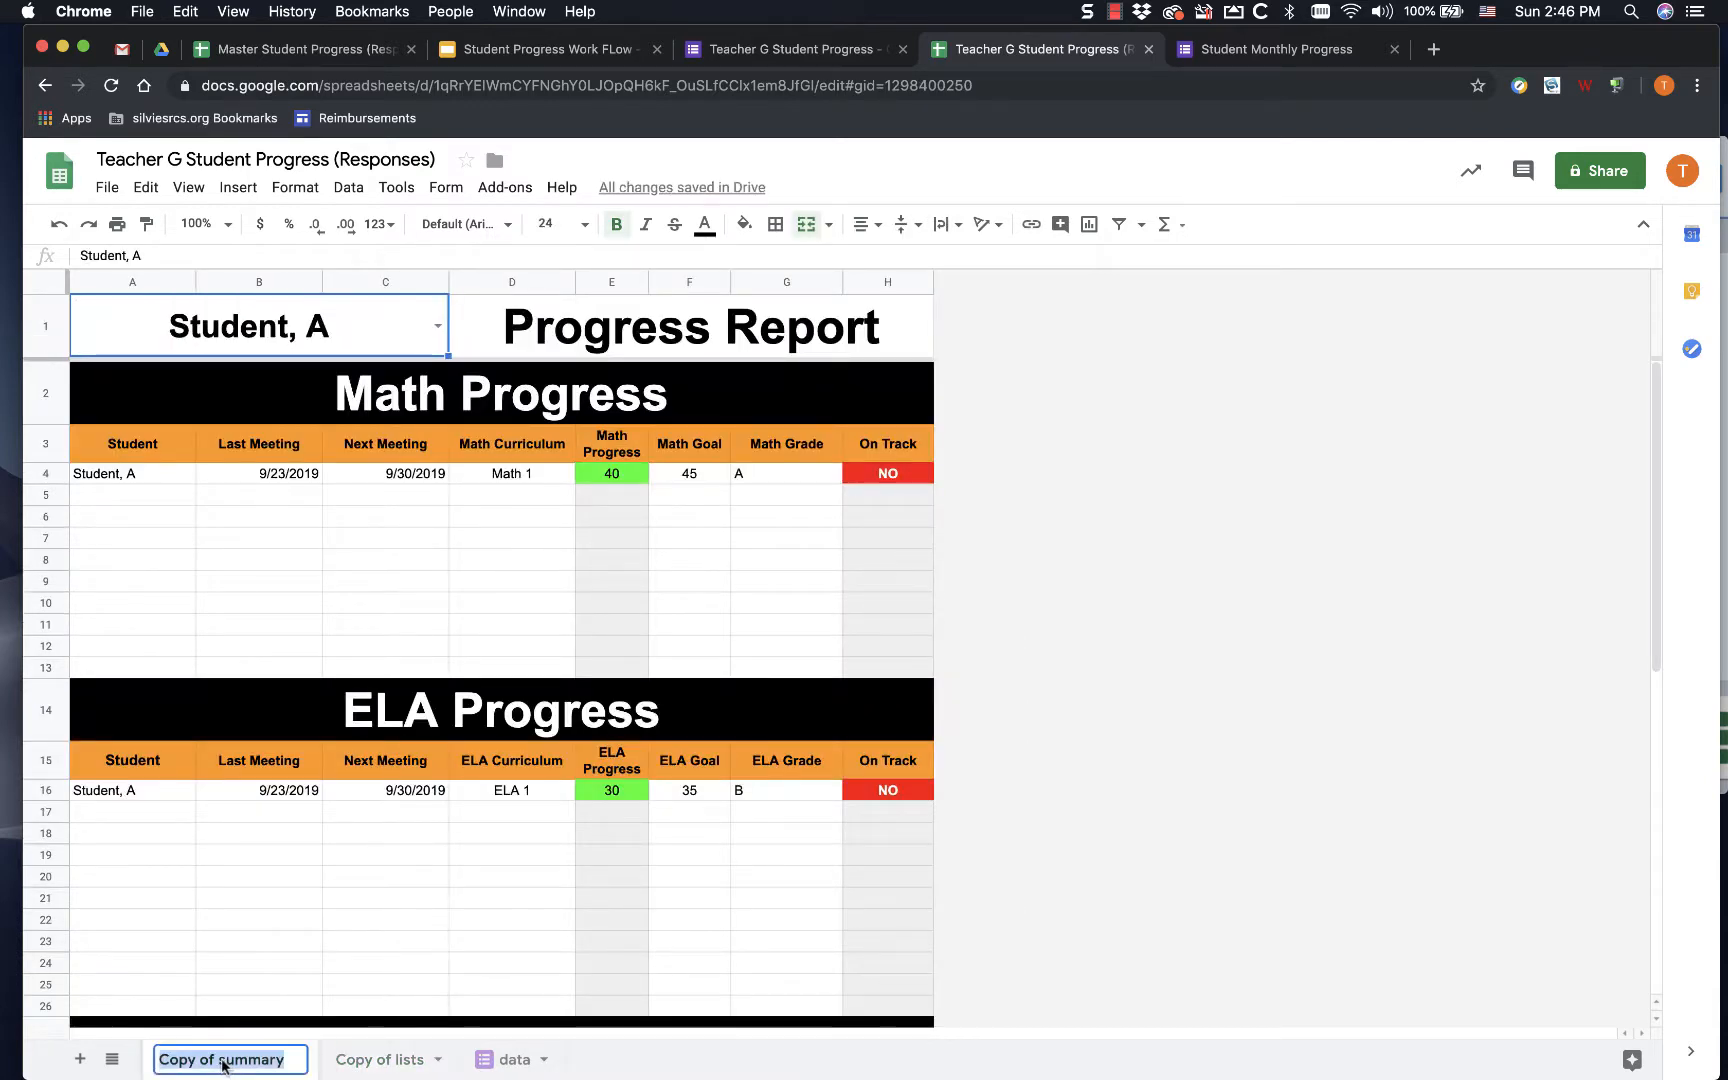
left_click(219, 1062)
key("shift+super+Left")
key("BackSpace")
- Rename the Copy of lists sheet "lists"
left_click(305, 1062)
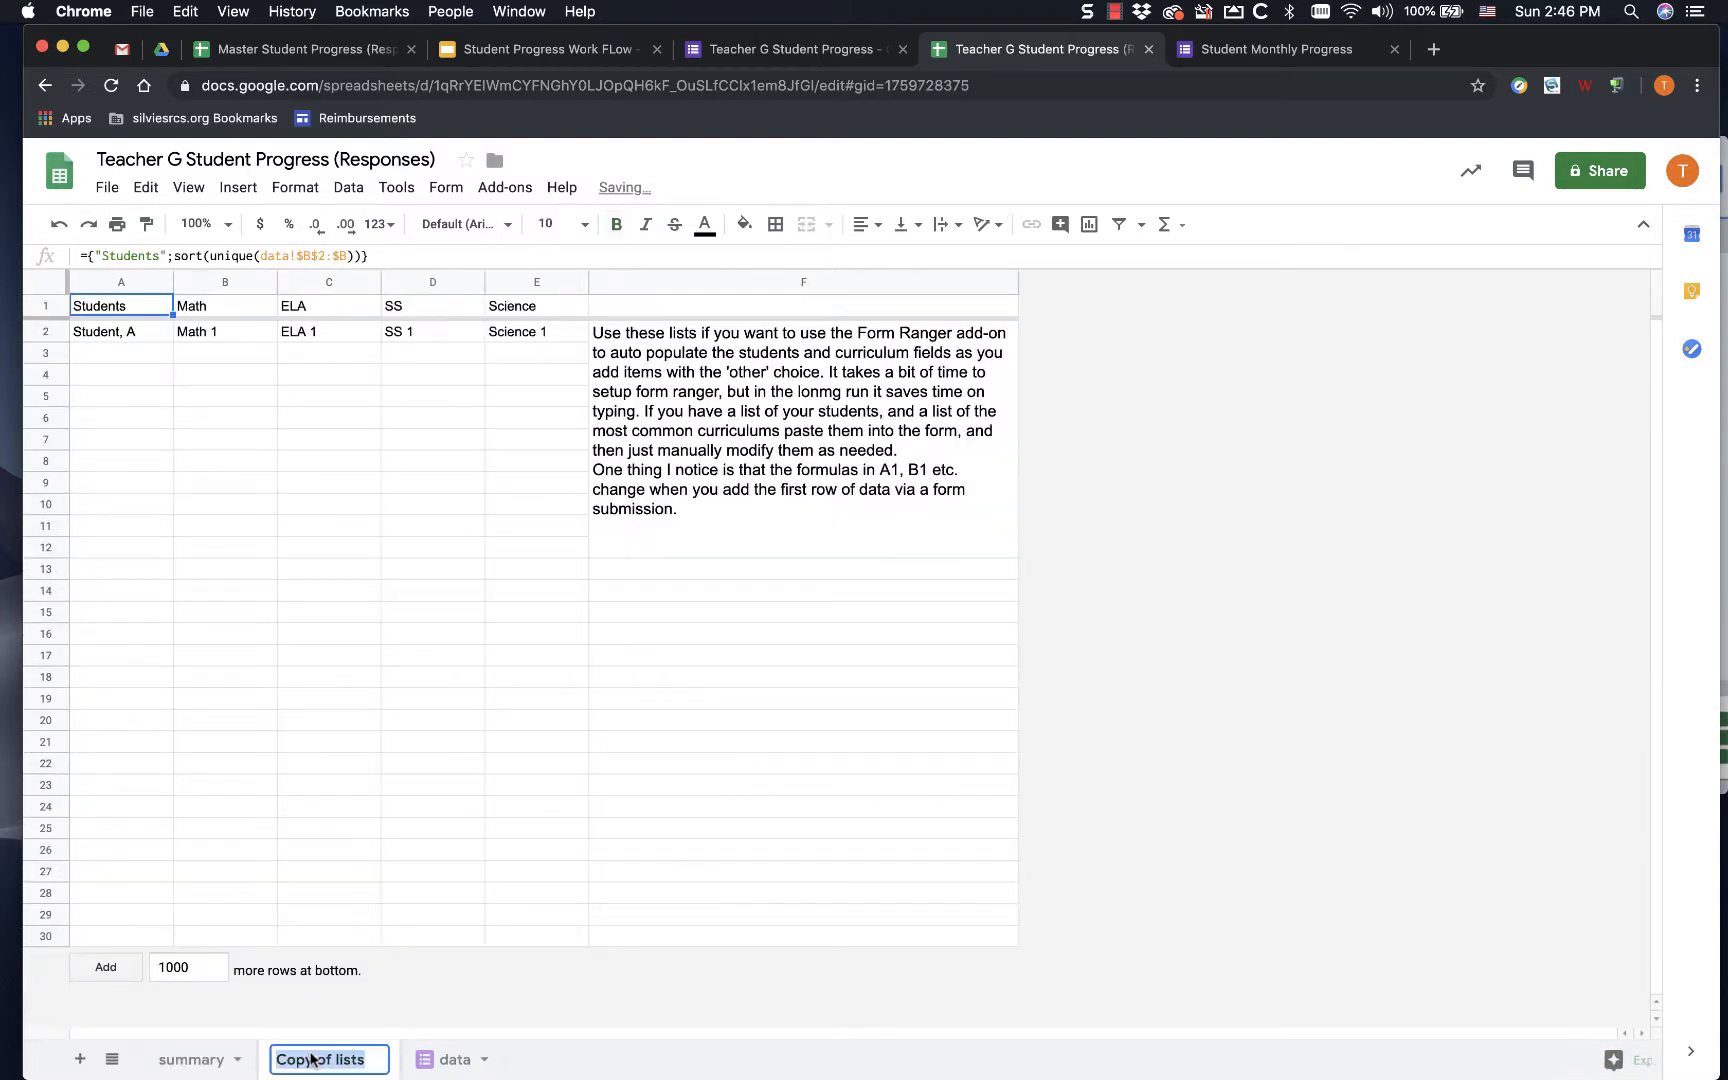
double_click(331, 1067)
left_click(333, 1065)
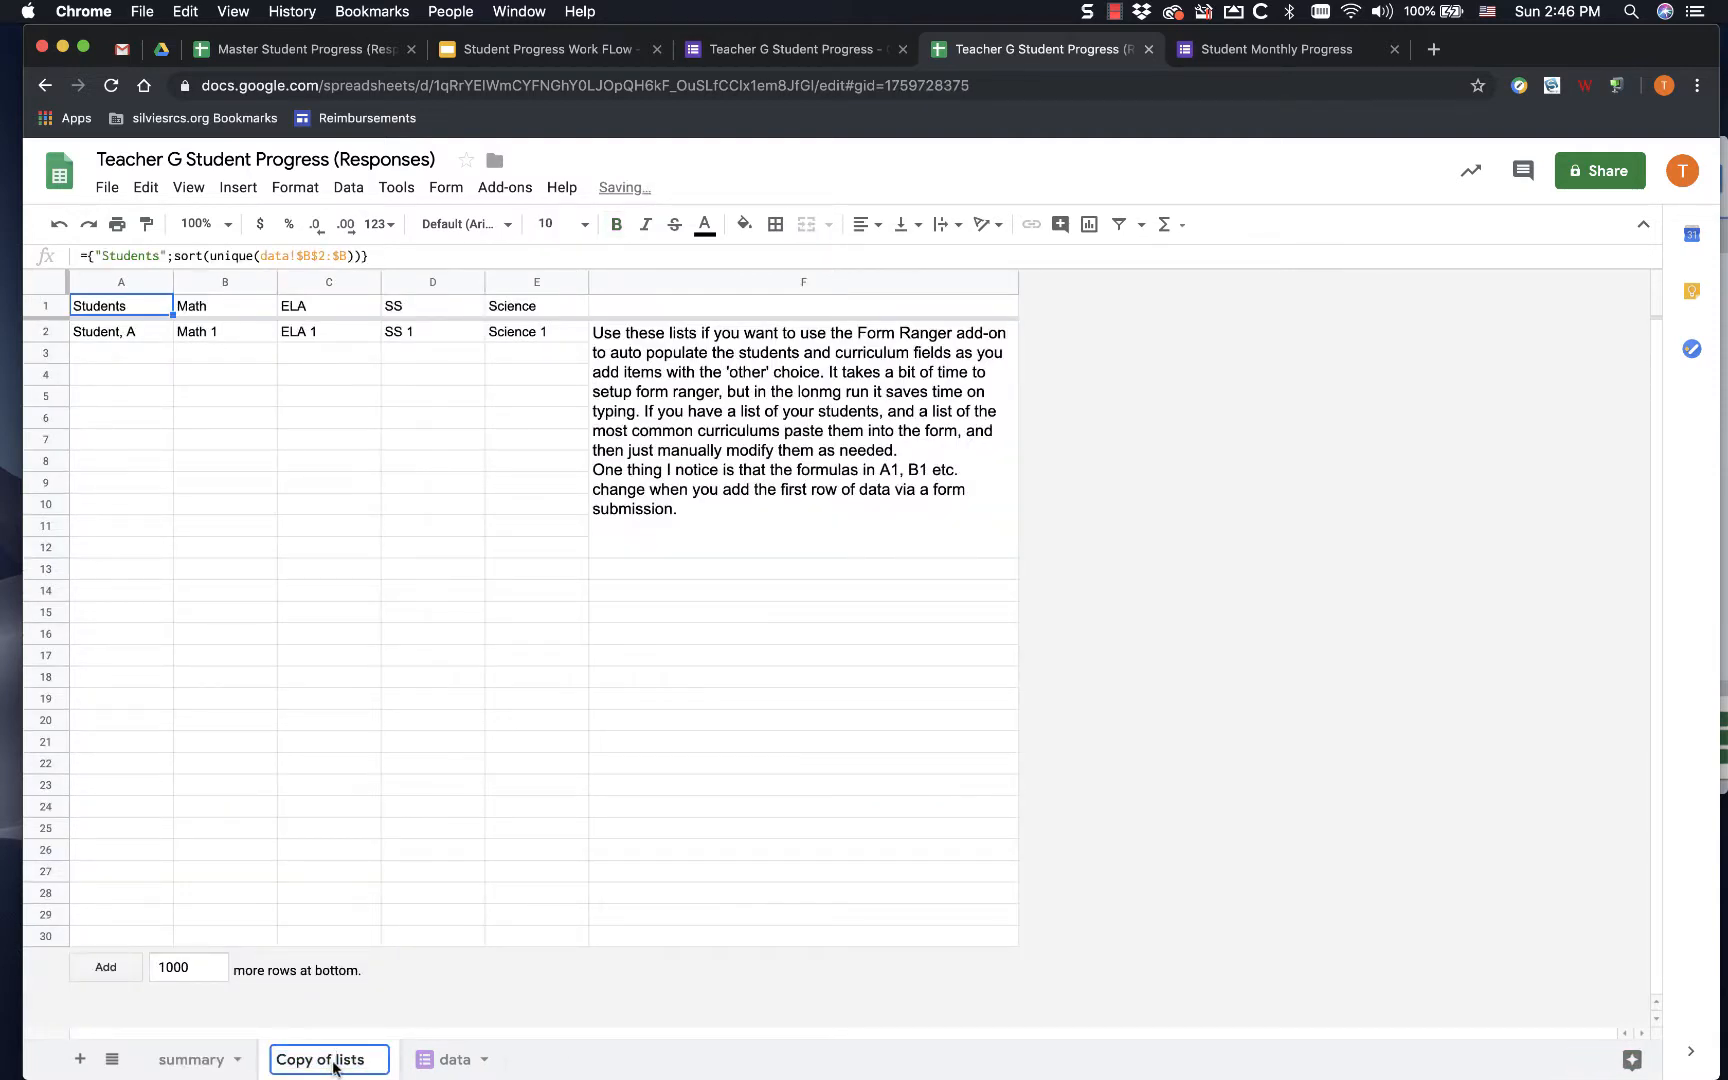
key("BackSpace")
key("BackSpace")
key("BackSpace")
key("BackSpace")
key("BackSpace")
key("BackSpace")
key("BackSpace")
key("BackSpace")
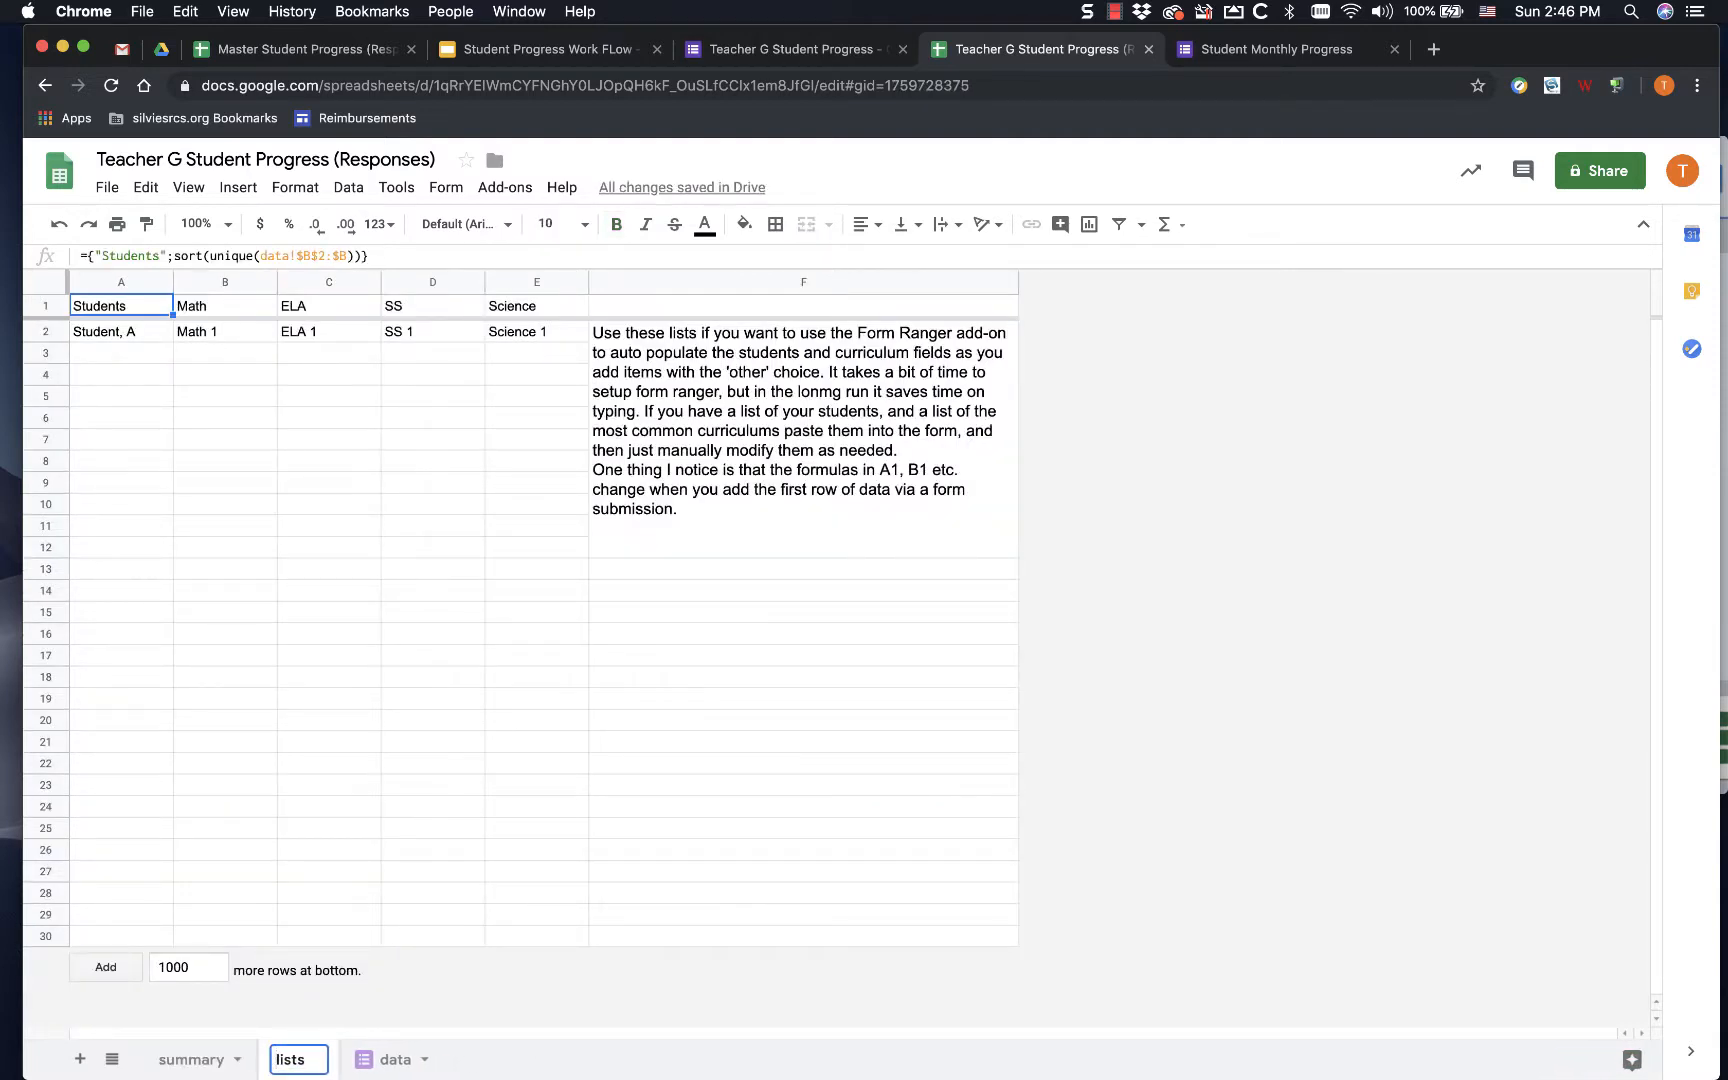
left_click(359, 845)
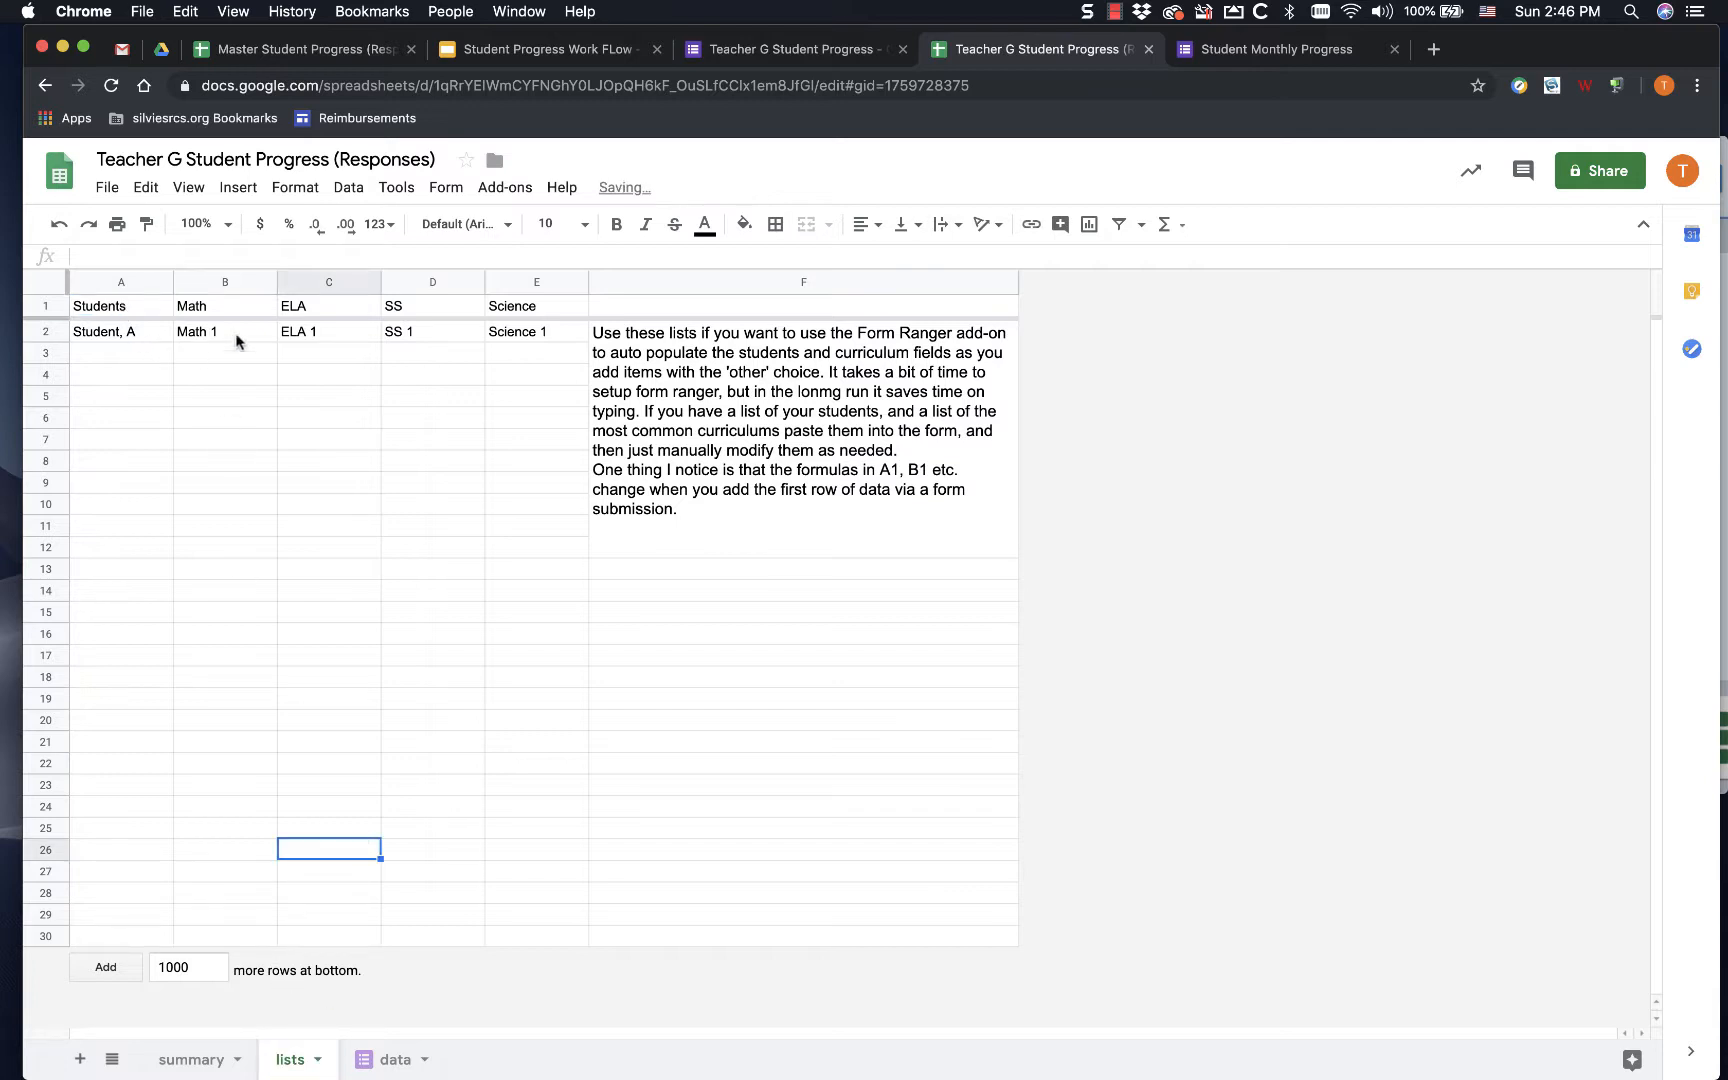
- Review the data and lists sheets and look through all subject sections of the summary sheet
left_click(382, 1058)
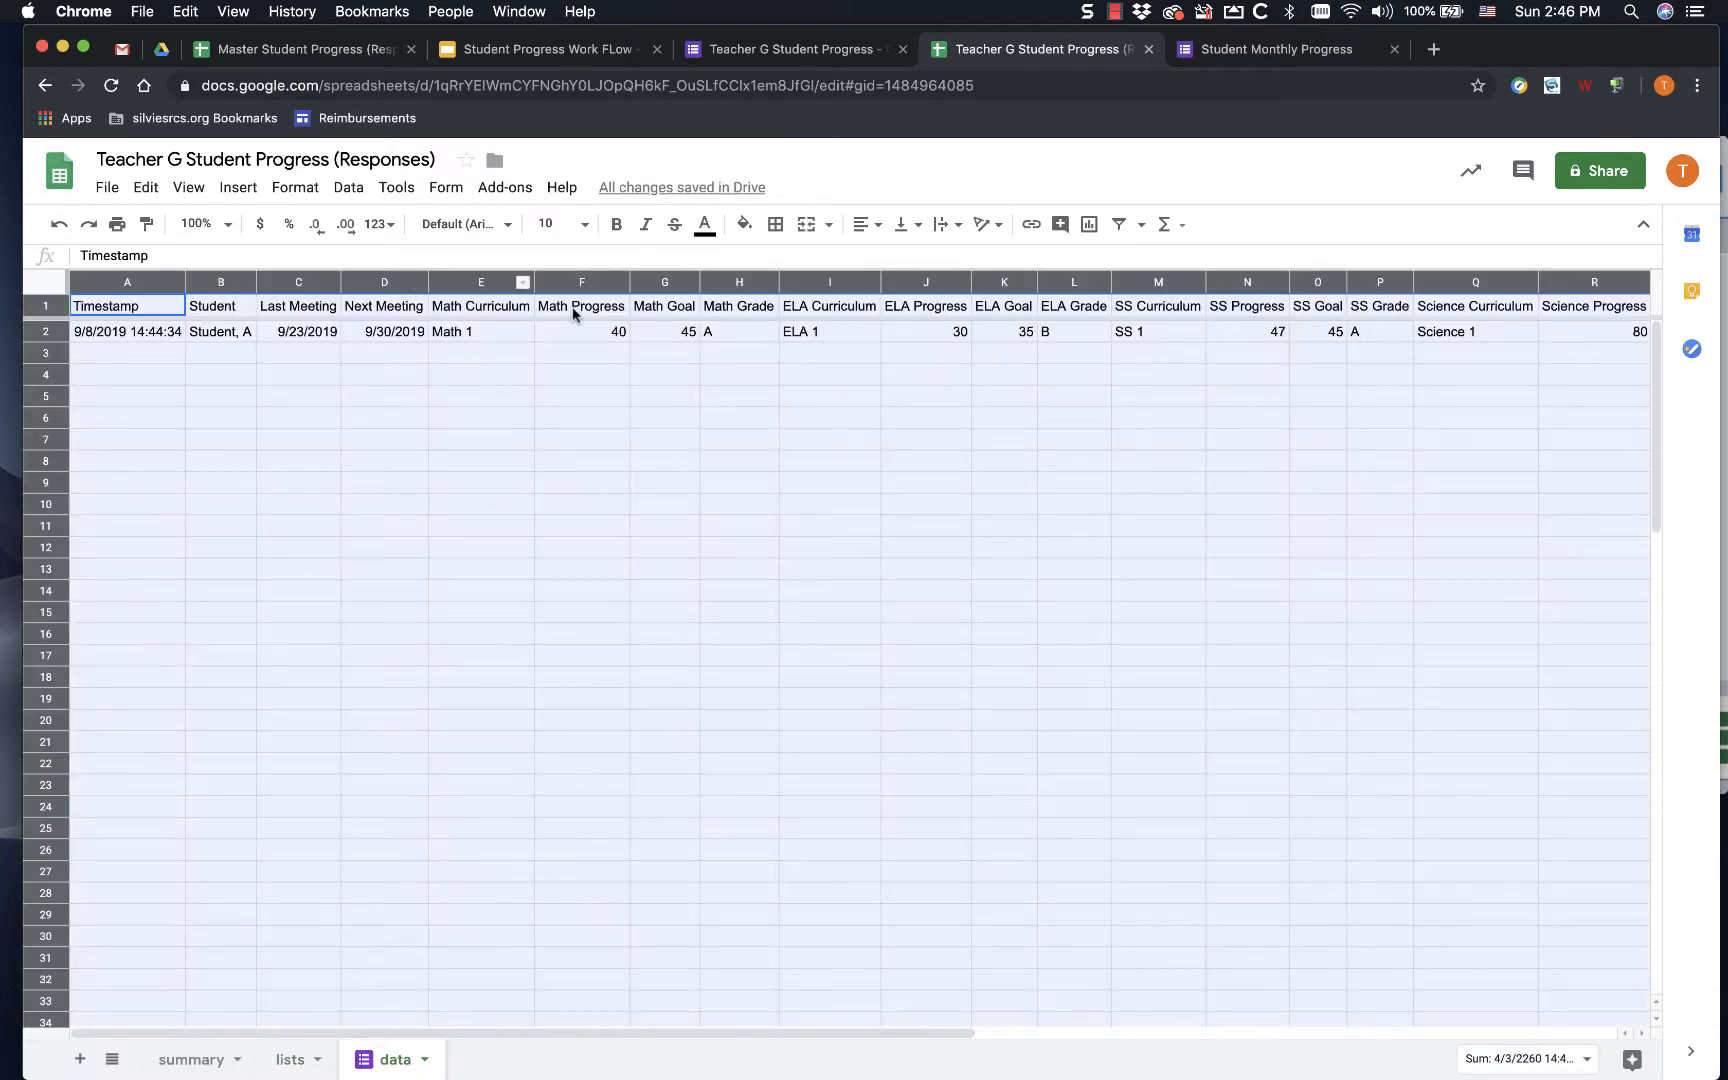
left_click(288, 1058)
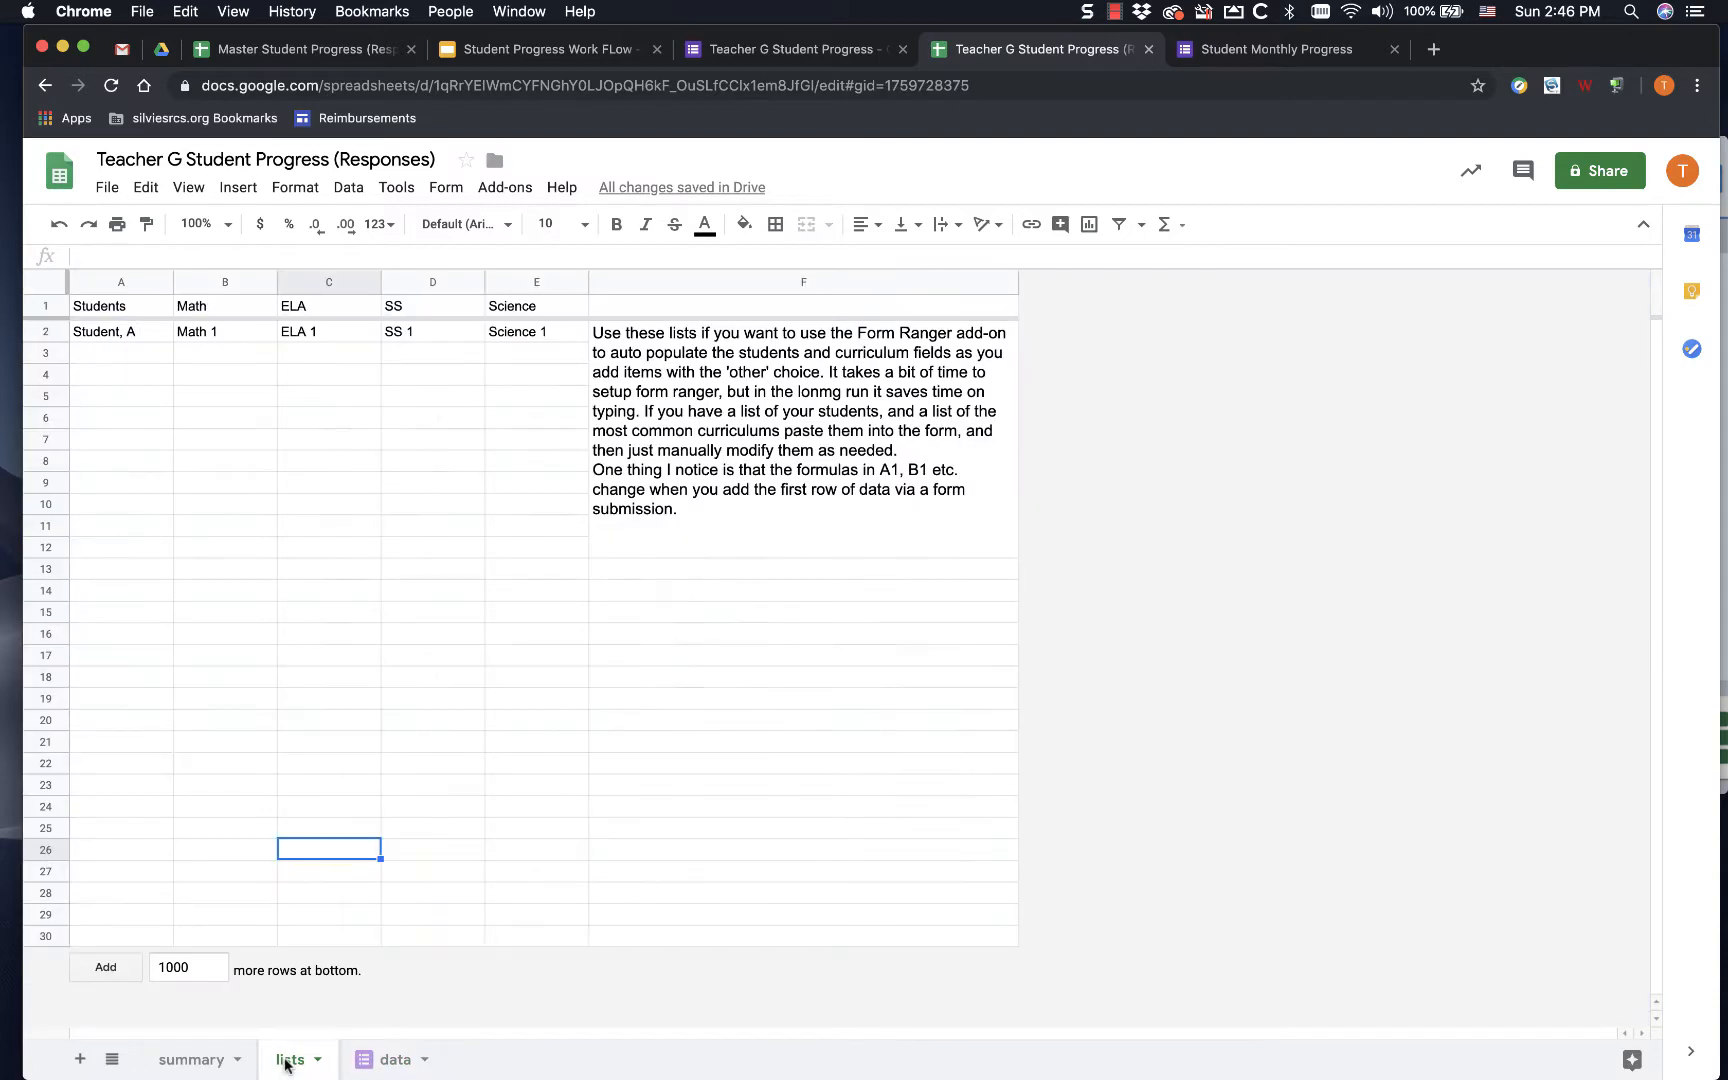
left_click(200, 1060)
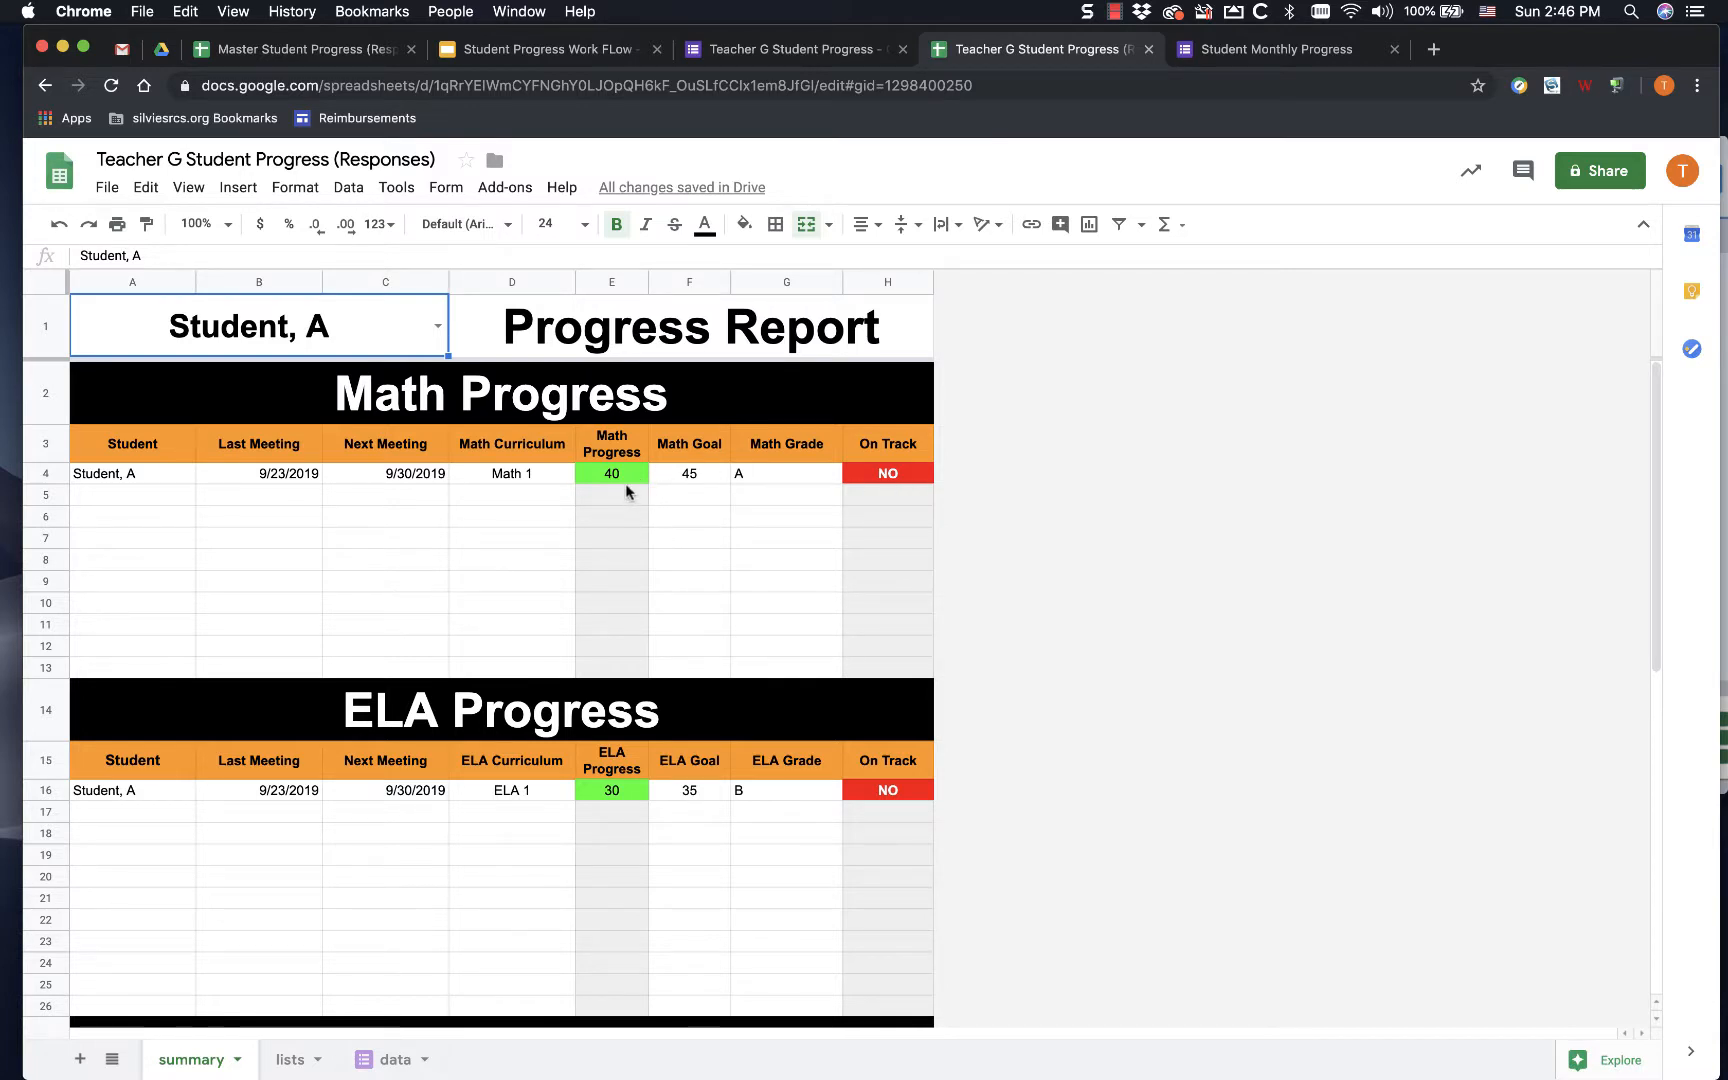
scroll(626, 484, "down", 3)
scroll(626, 488, "down", 5)
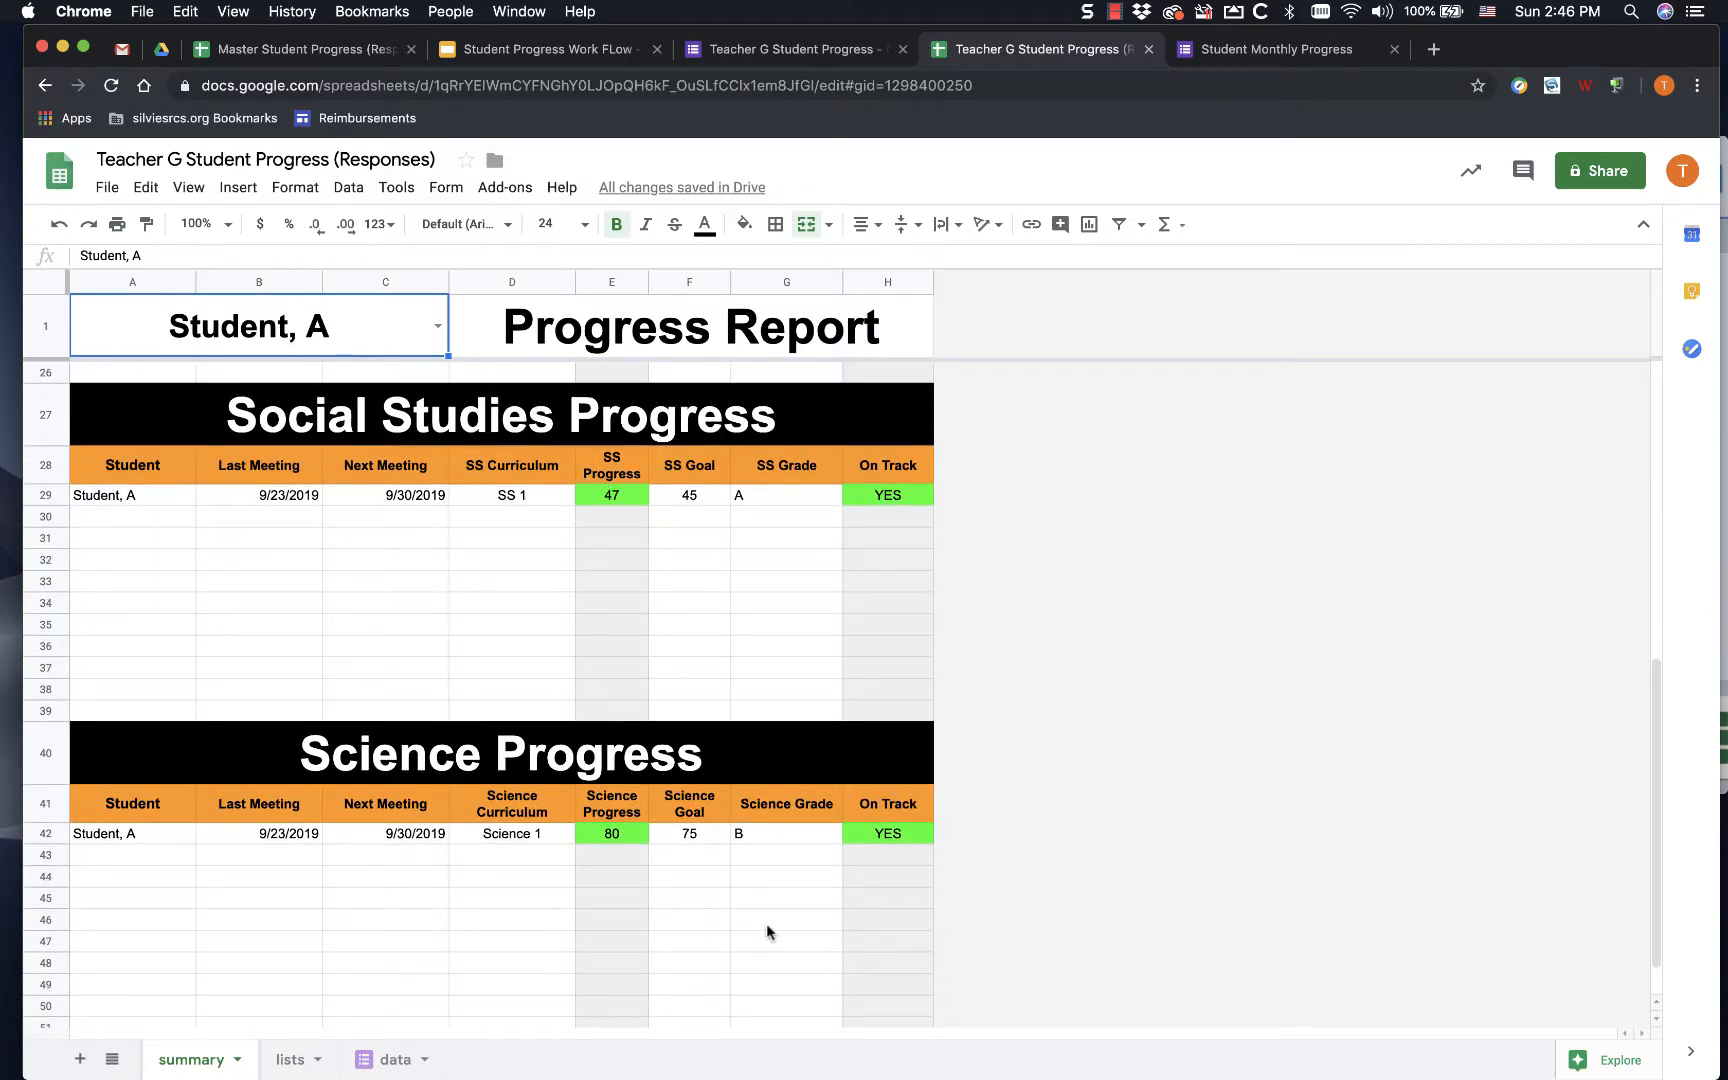
scroll(765, 911, "down", 2)
scroll(765, 911, "up", 5)
scroll(765, 911, "up", 3)
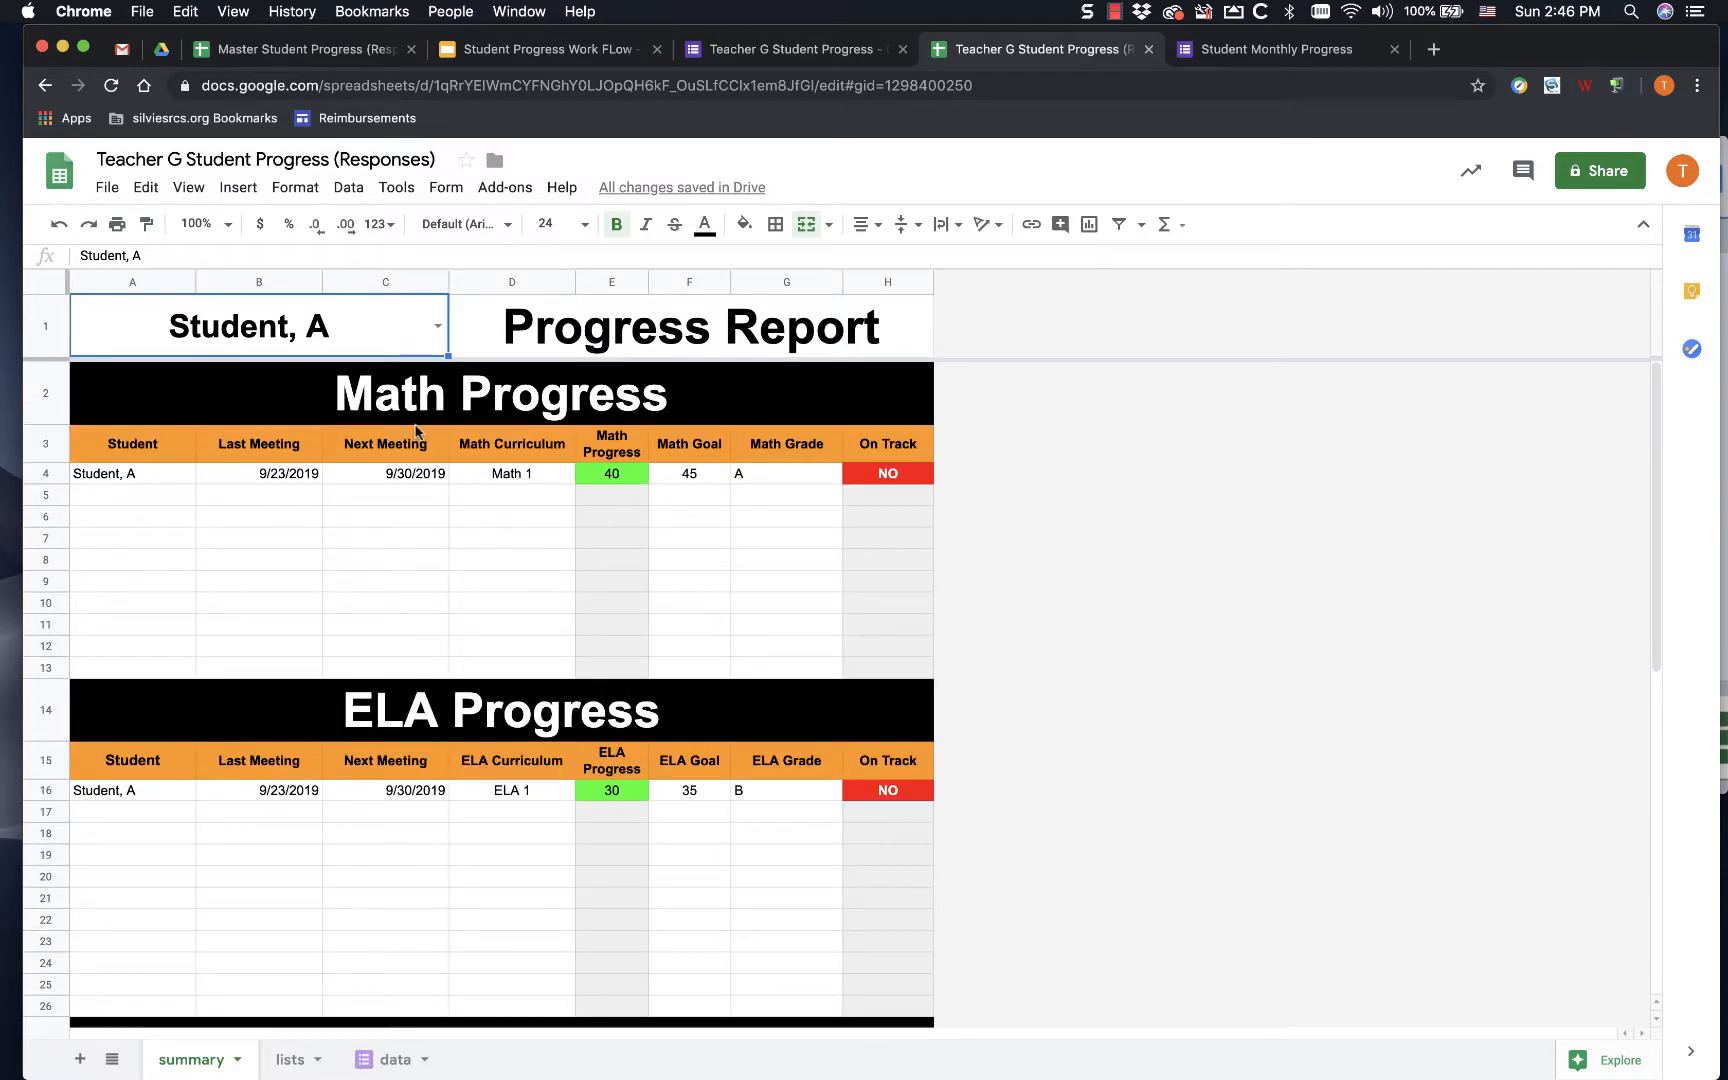
- Switch the summary report's student selection to Student, check the data sheet, and set the selection back to Student, A
left_click(437, 326)
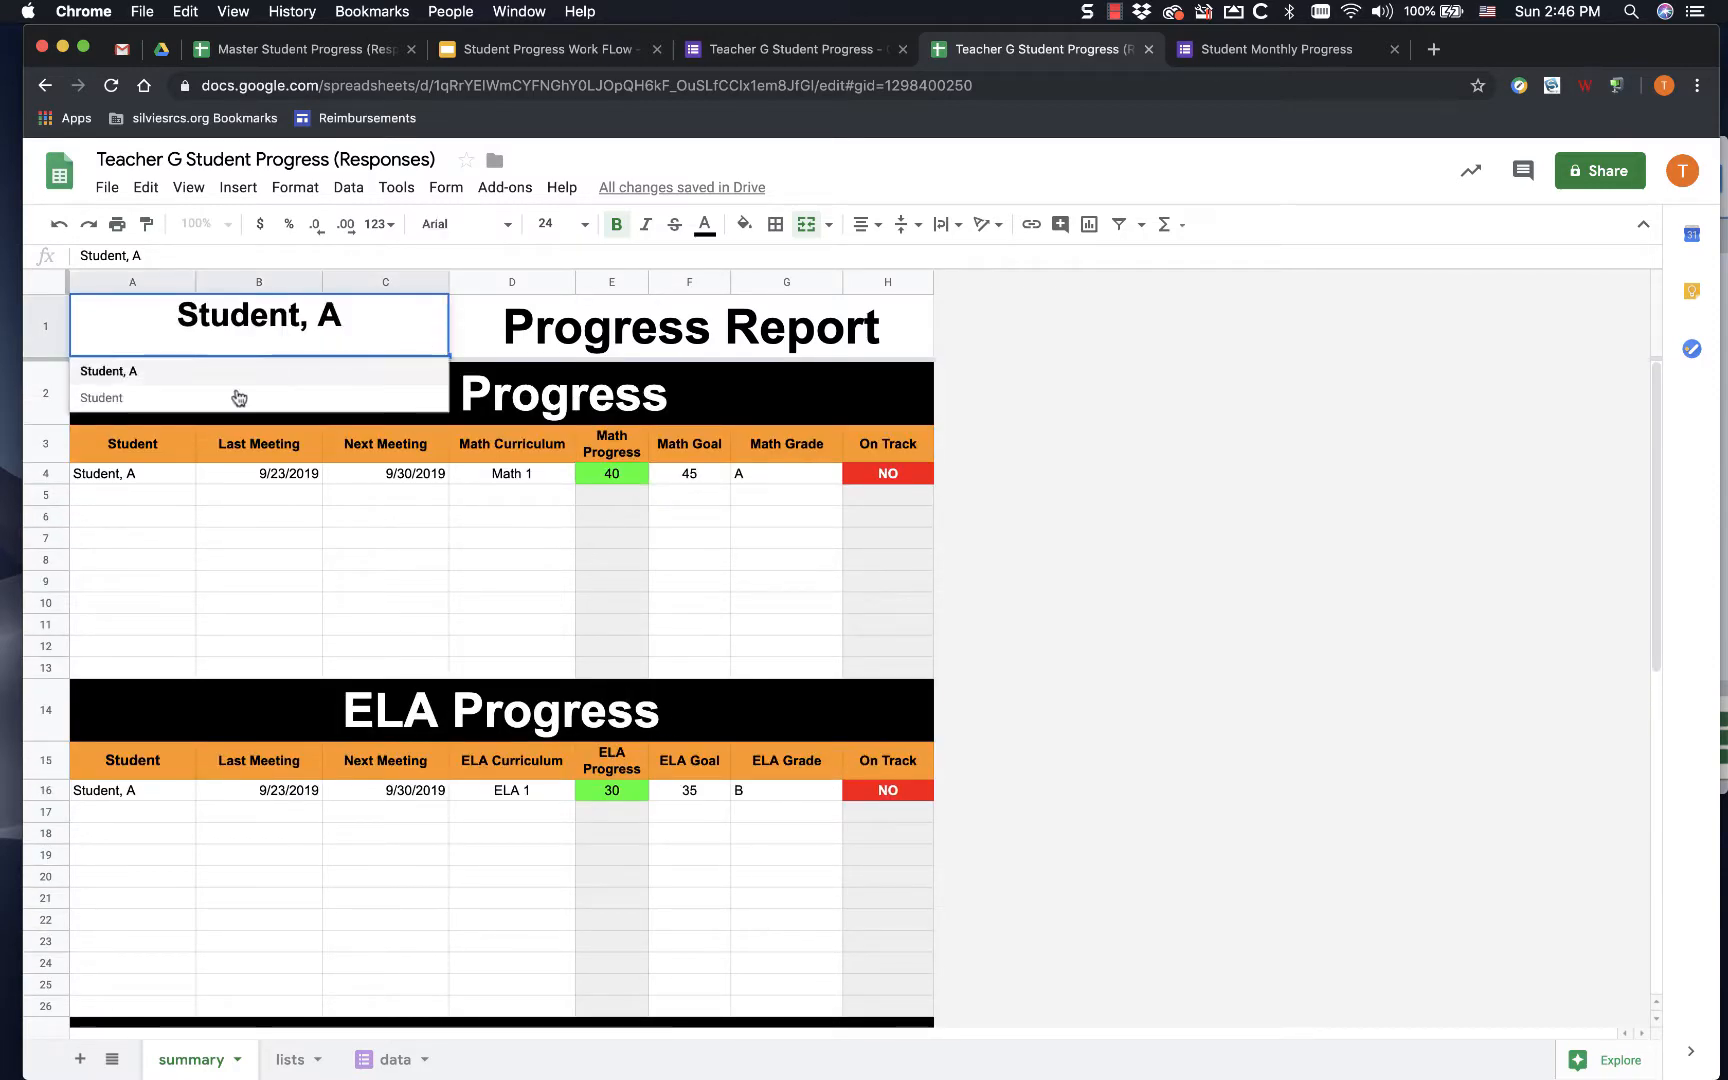
left_click(158, 398)
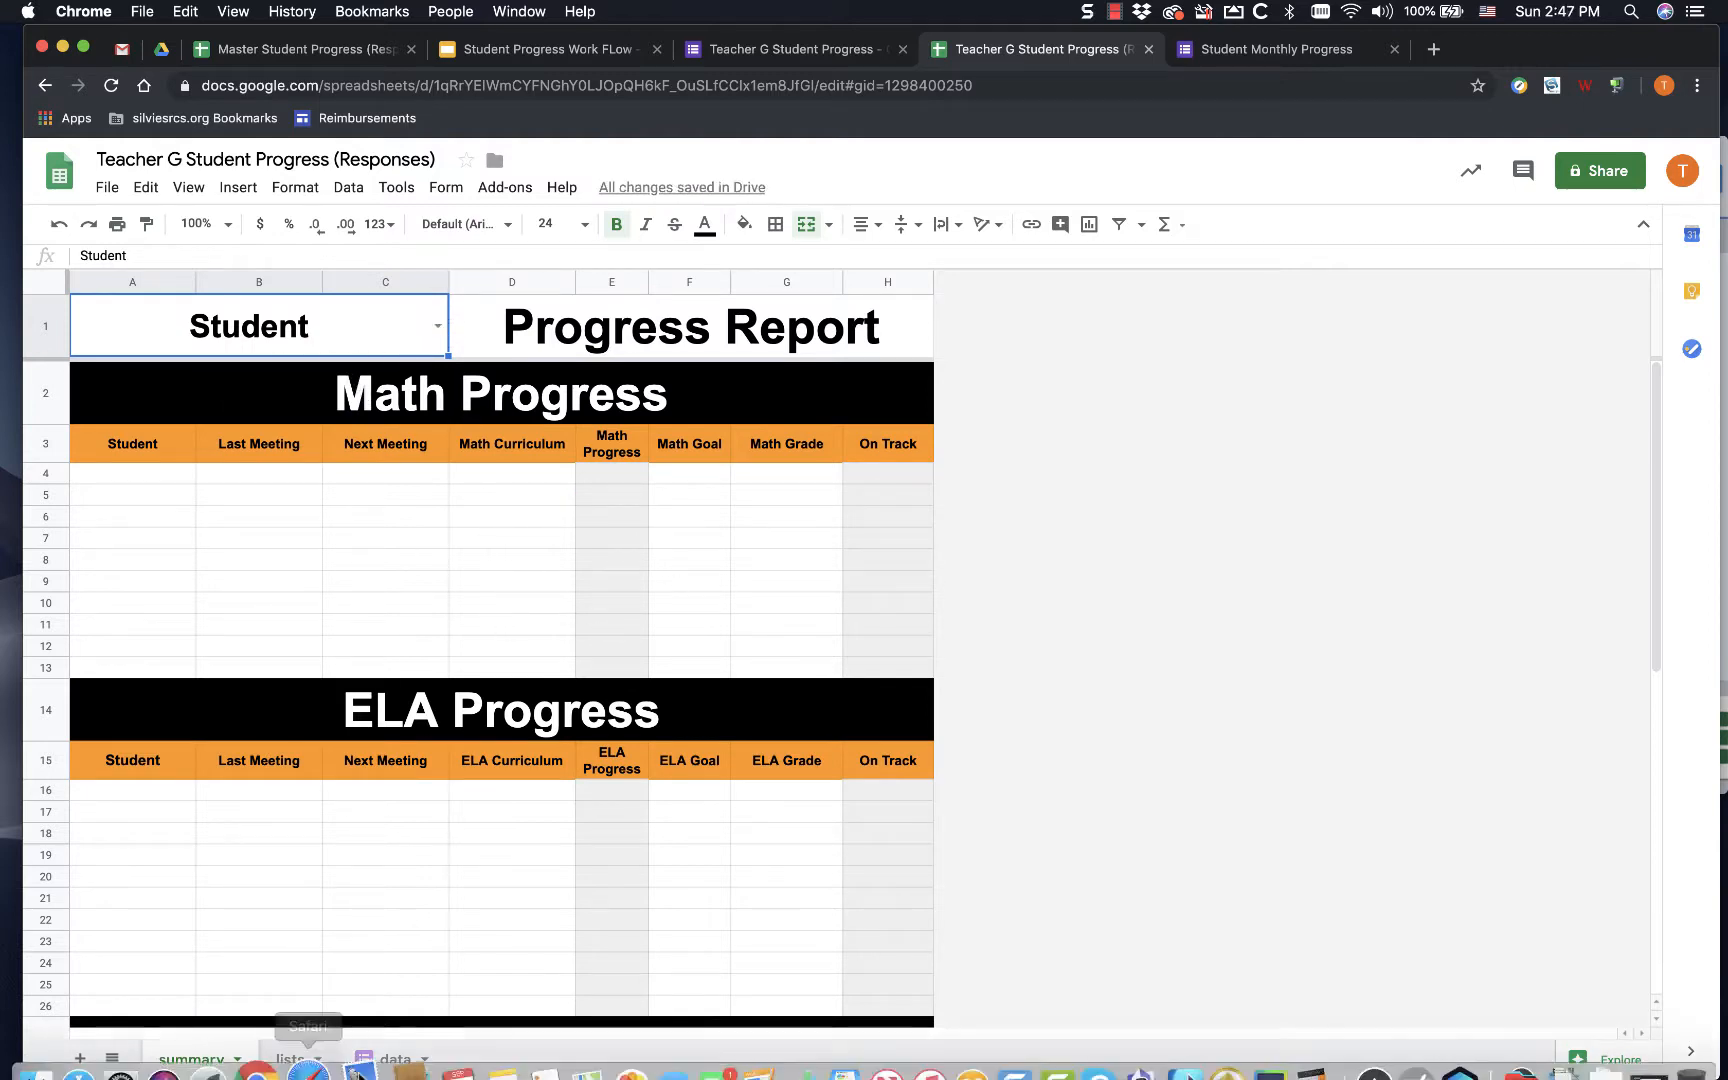
left_click(390, 1059)
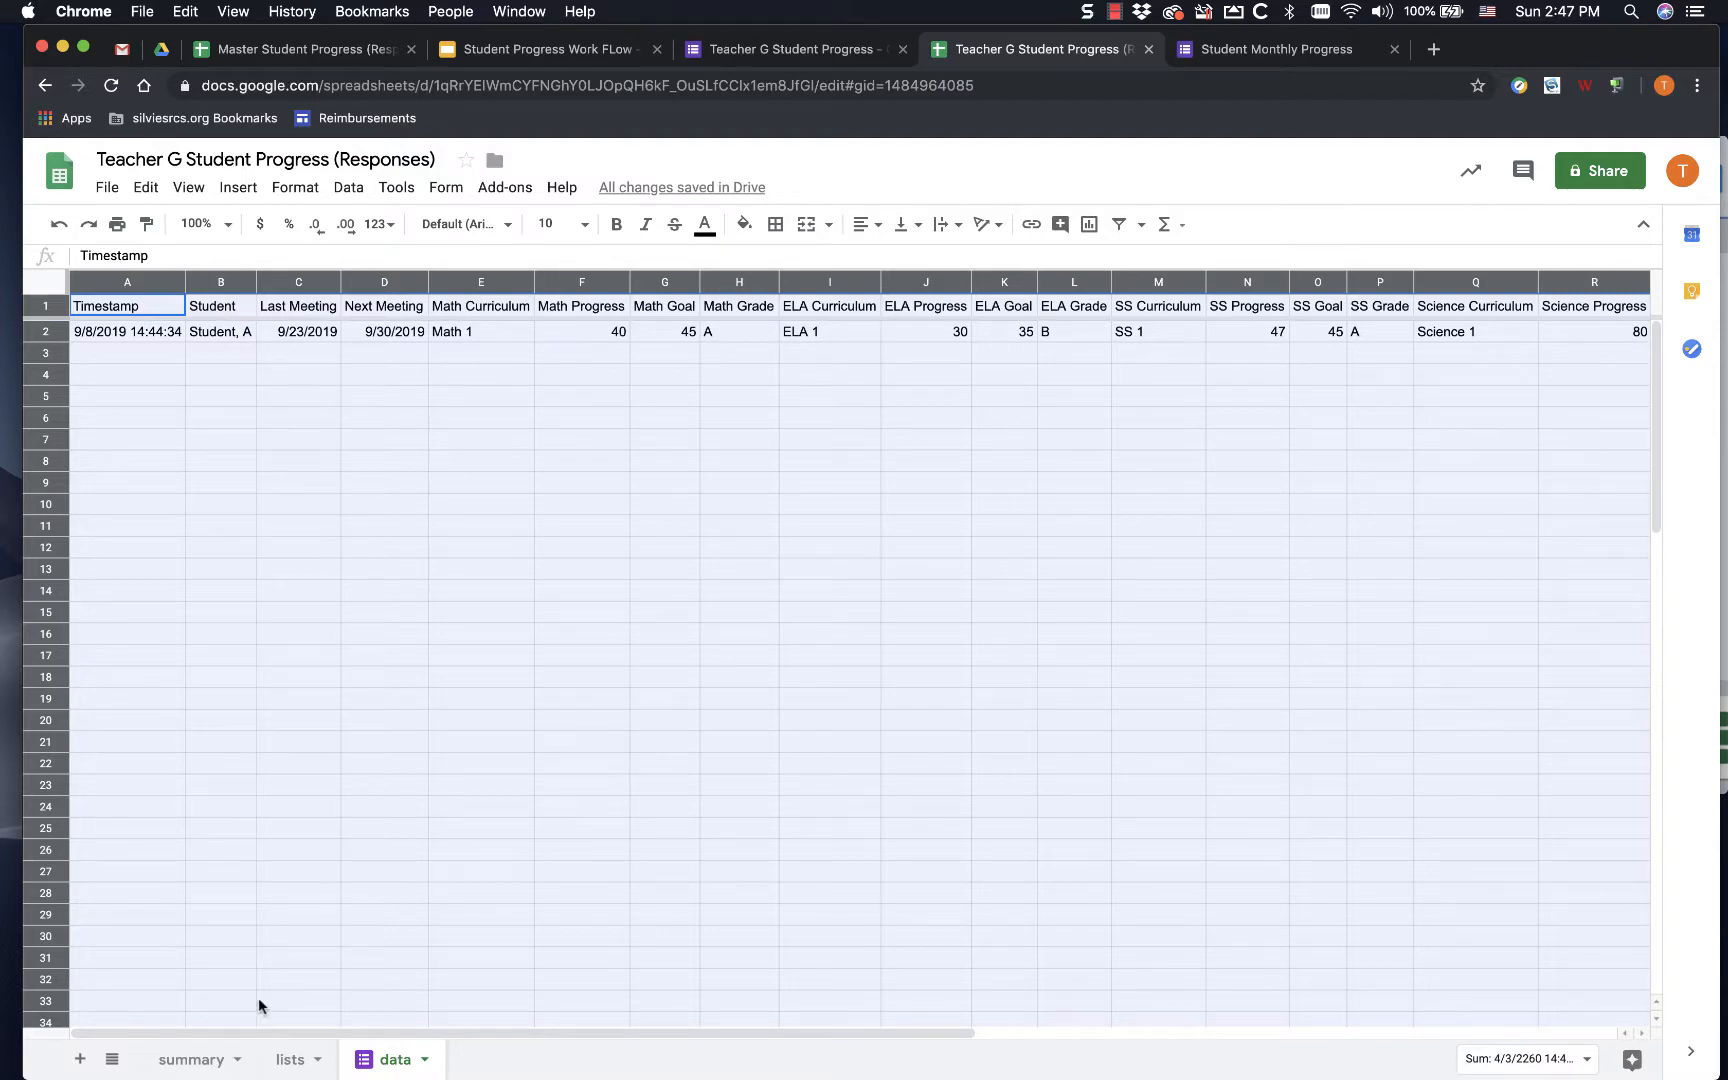
left_click(190, 1058)
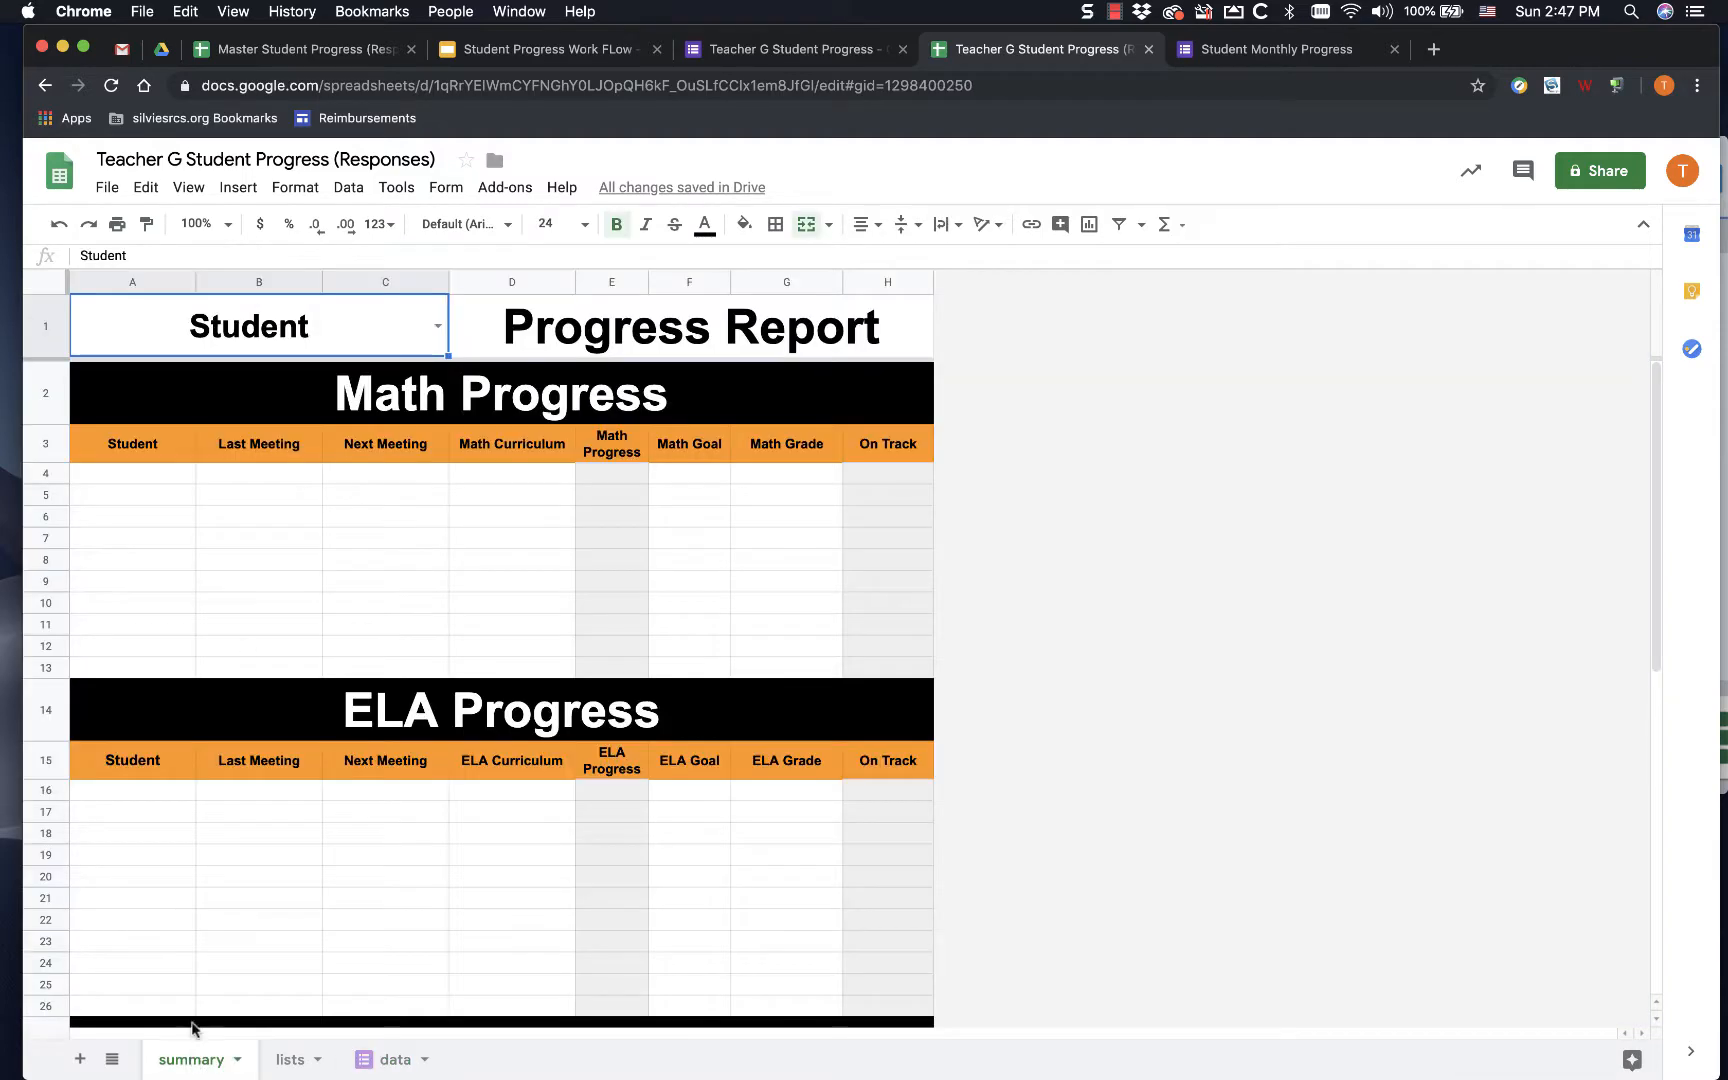
left_click(437, 328)
left_click(188, 400)
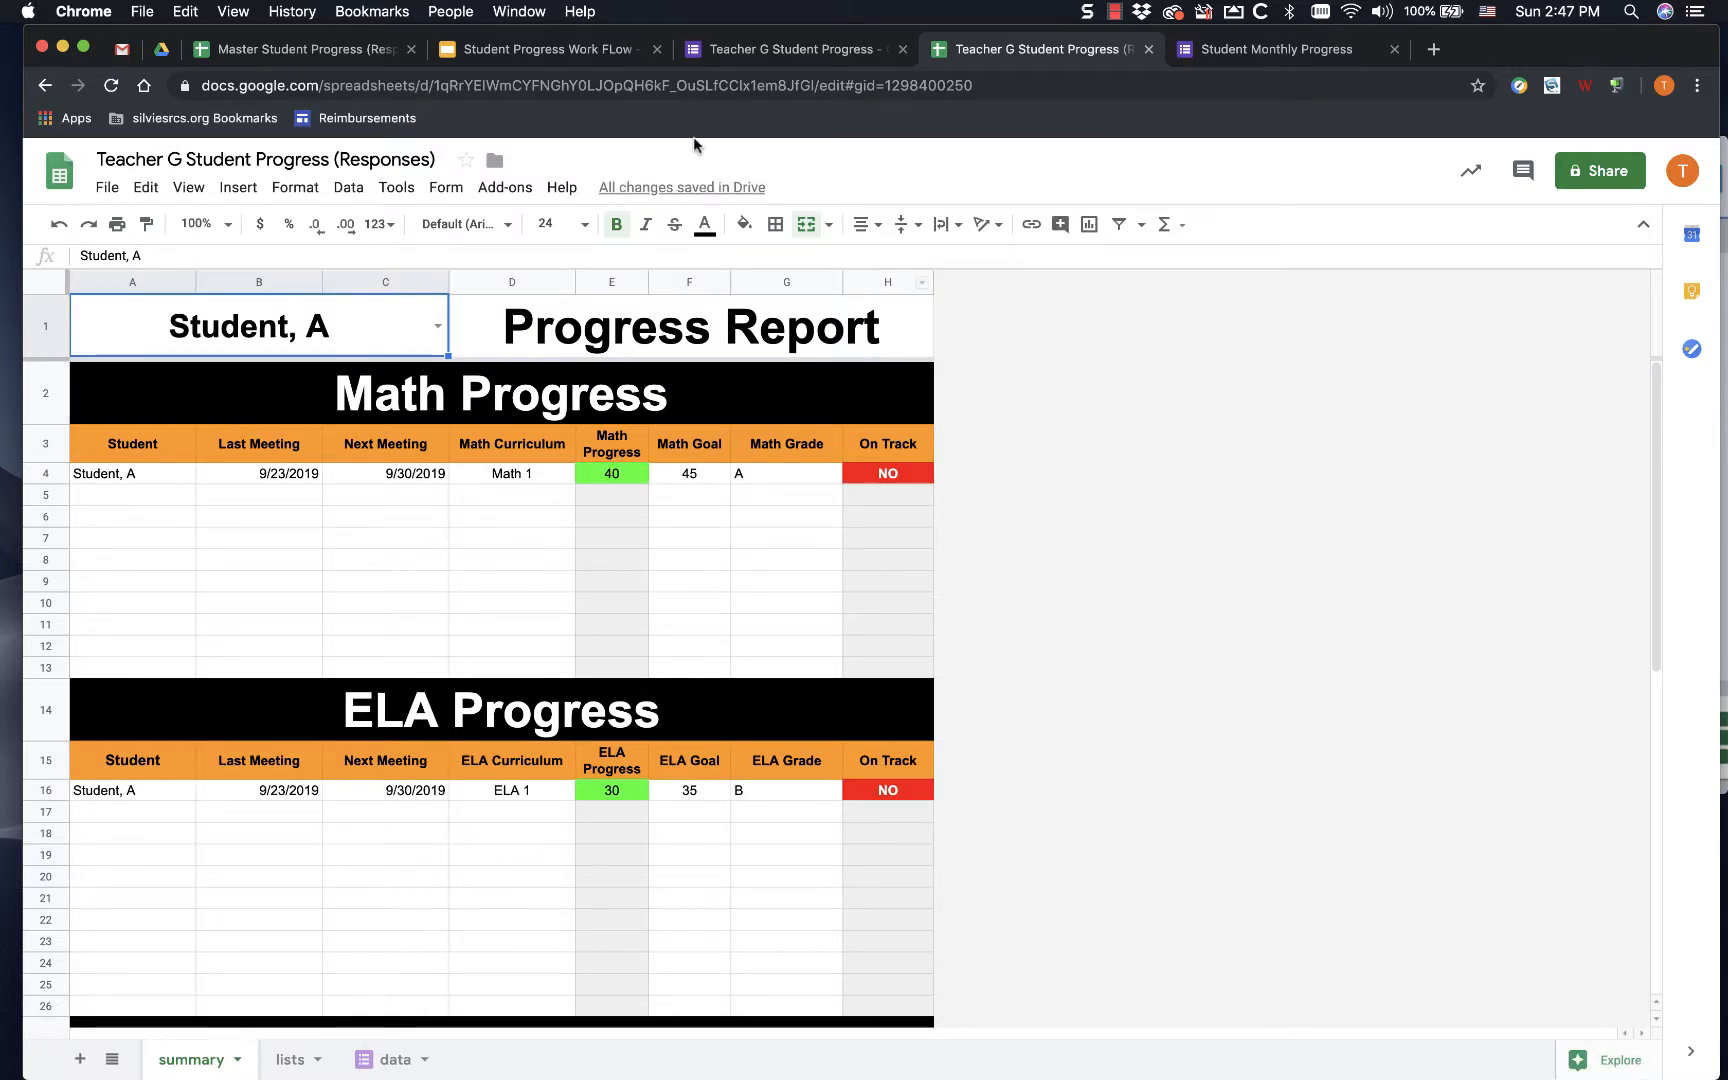
- Review the Student Progress Workflow slide and inspect the query formula in cell A4 of the Copy of Student Master Sheet
left_click(585, 55)
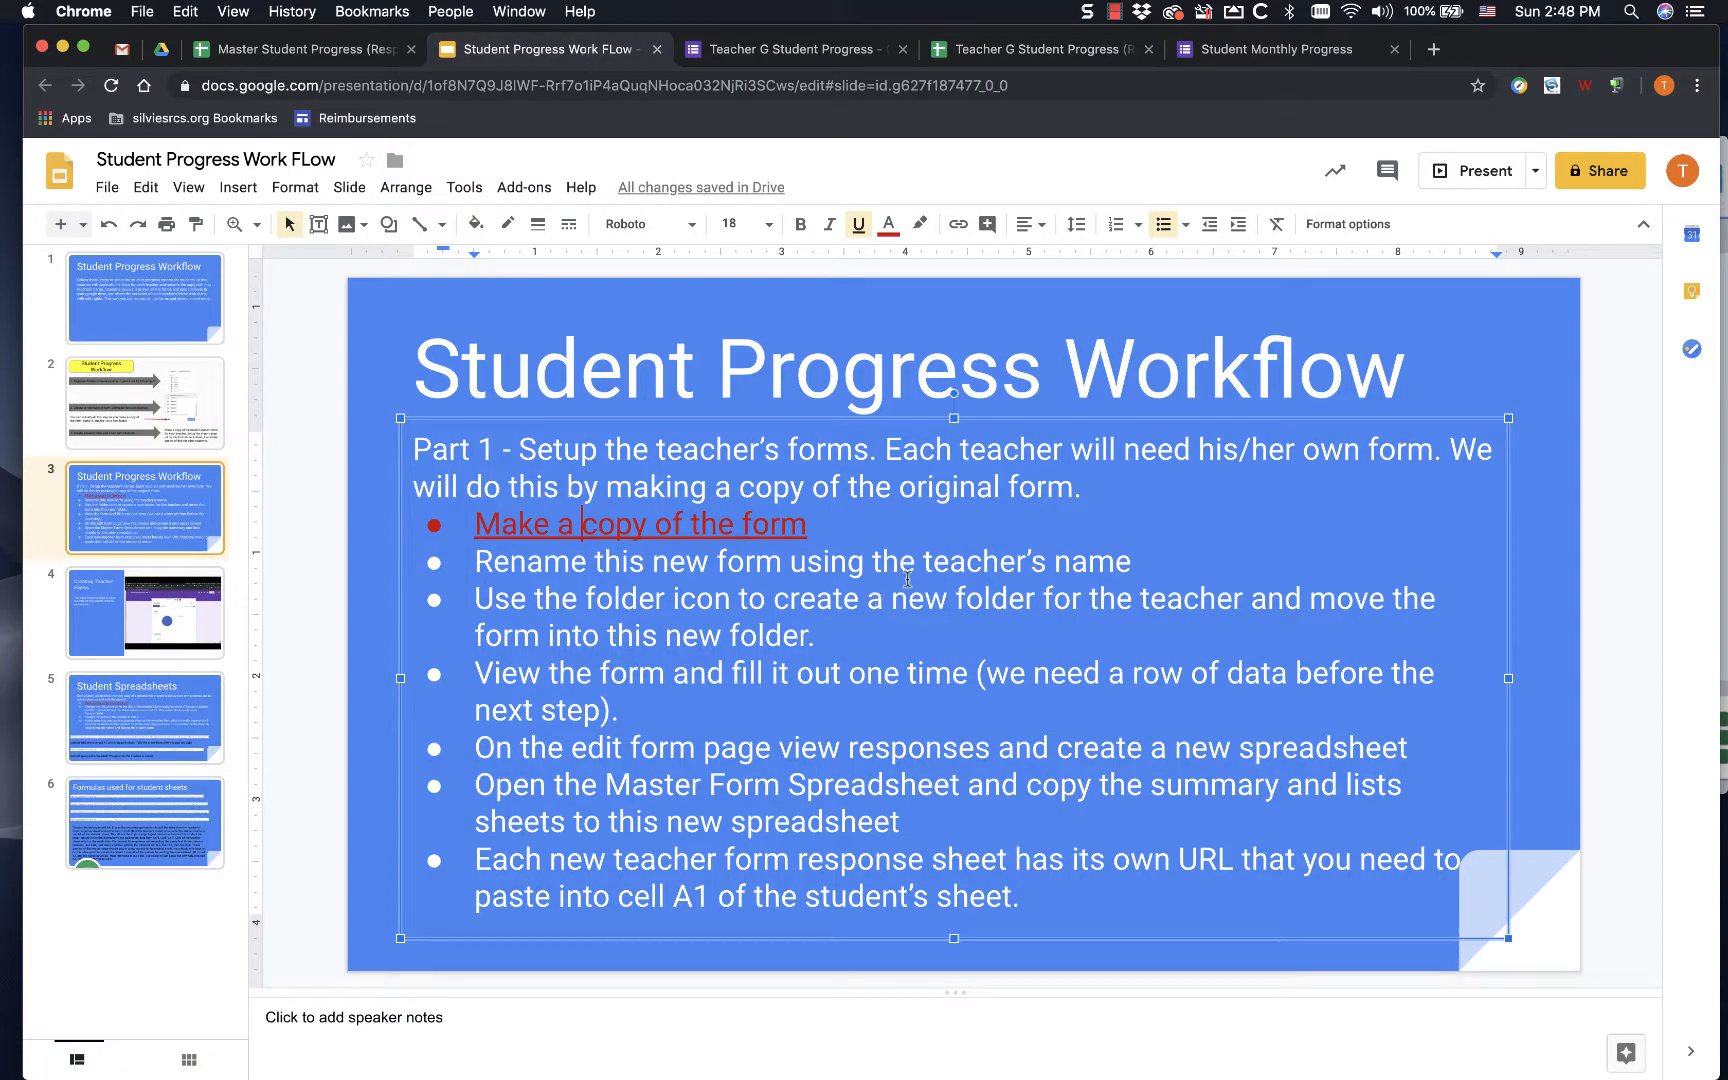
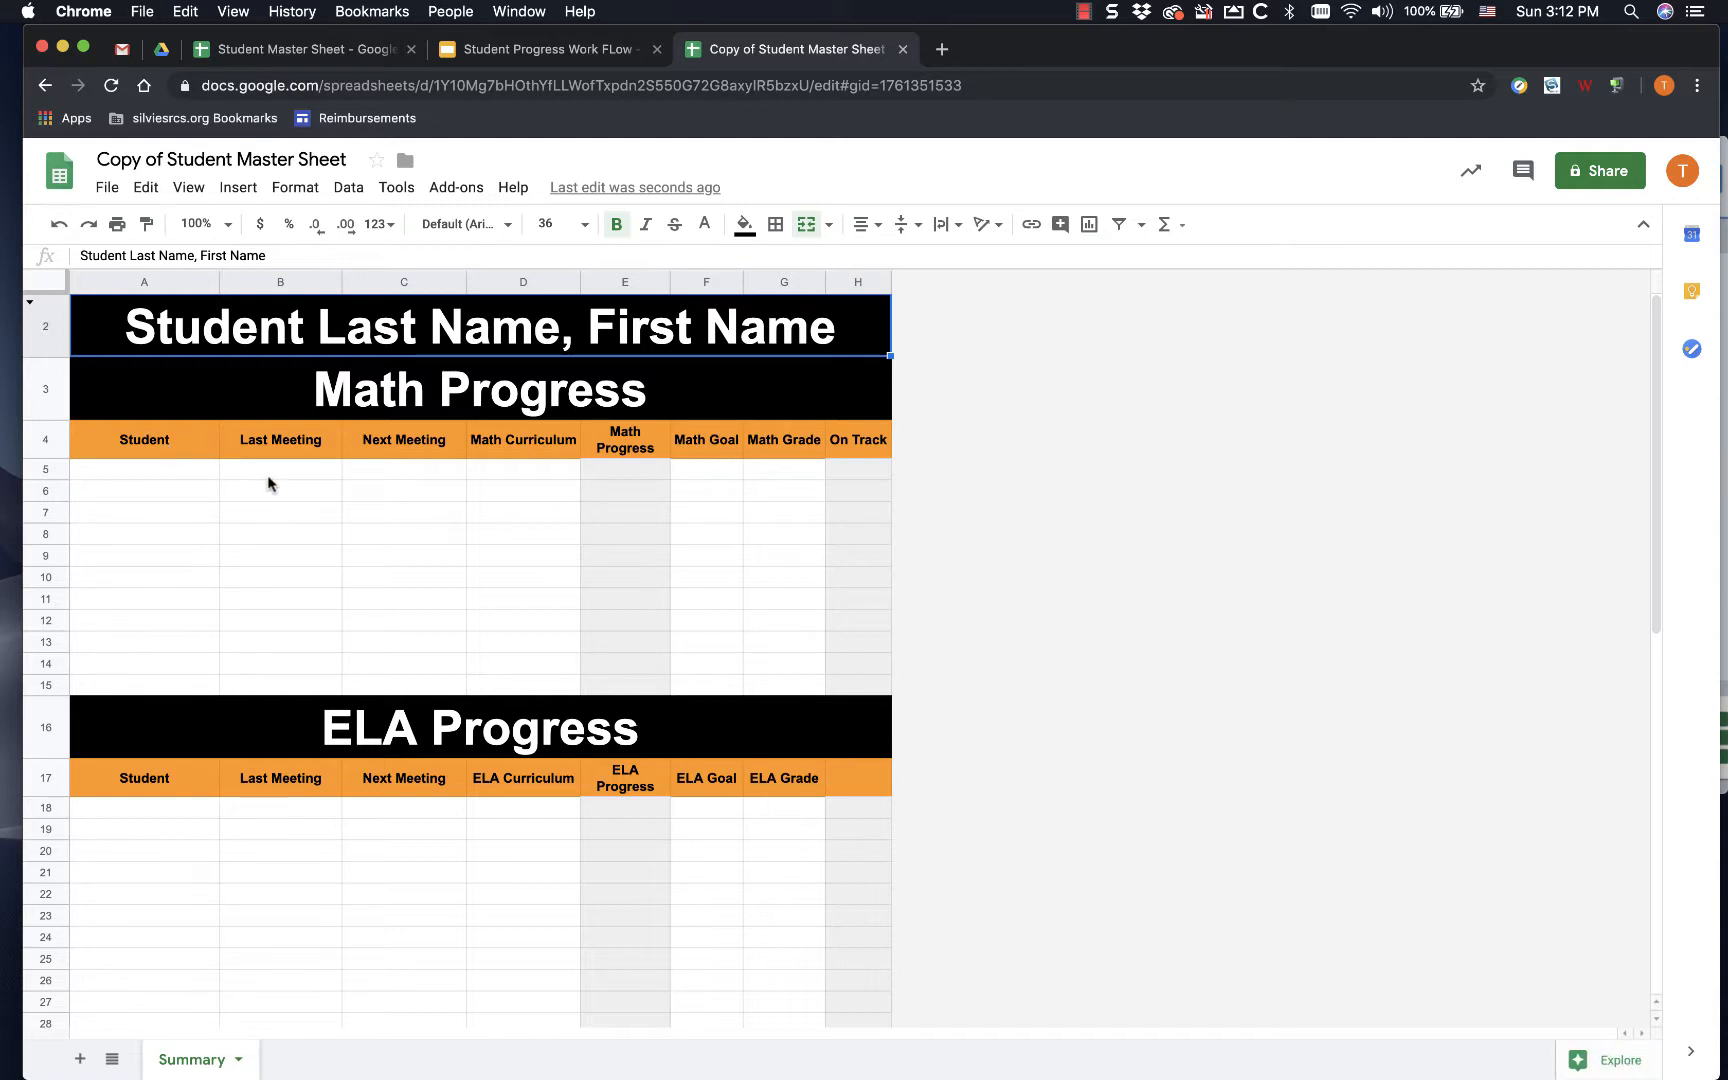
left_click(170, 453)
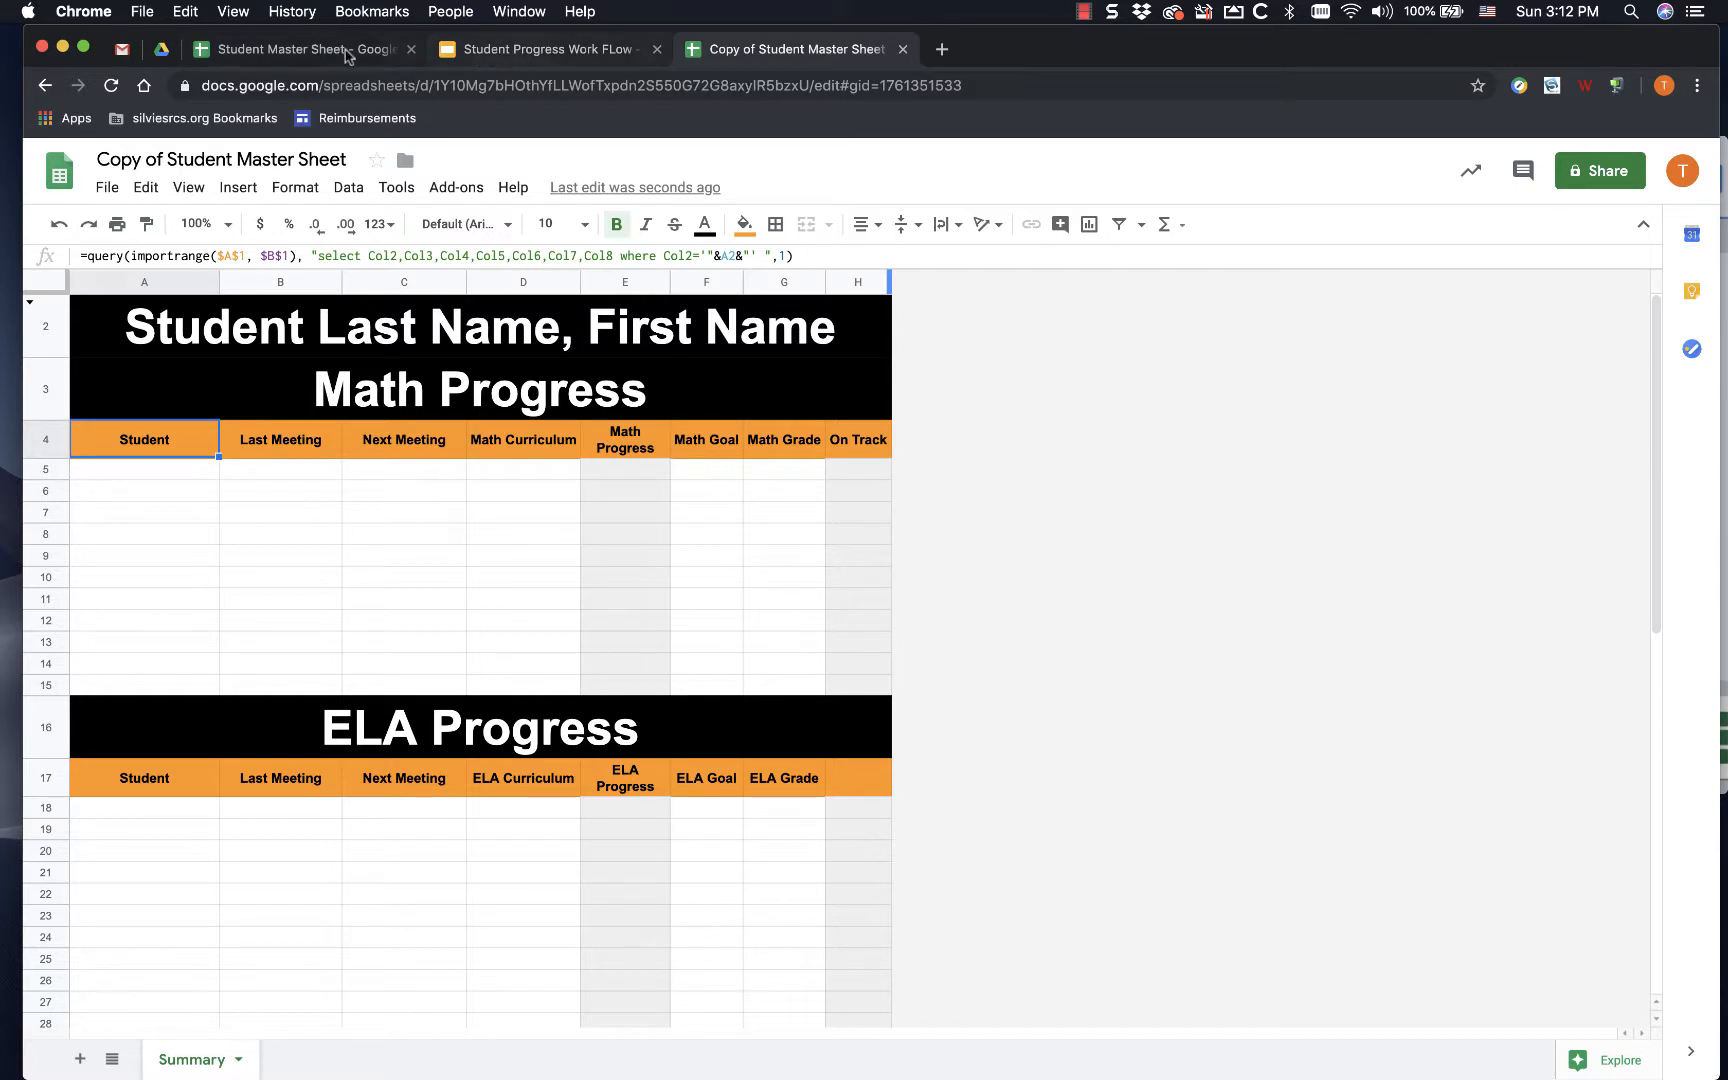
- Open Teacher G Student Progress (Responses) from the Teacher G folder inside Student Progress in Drive and copy its full URL
left_click(161, 49)
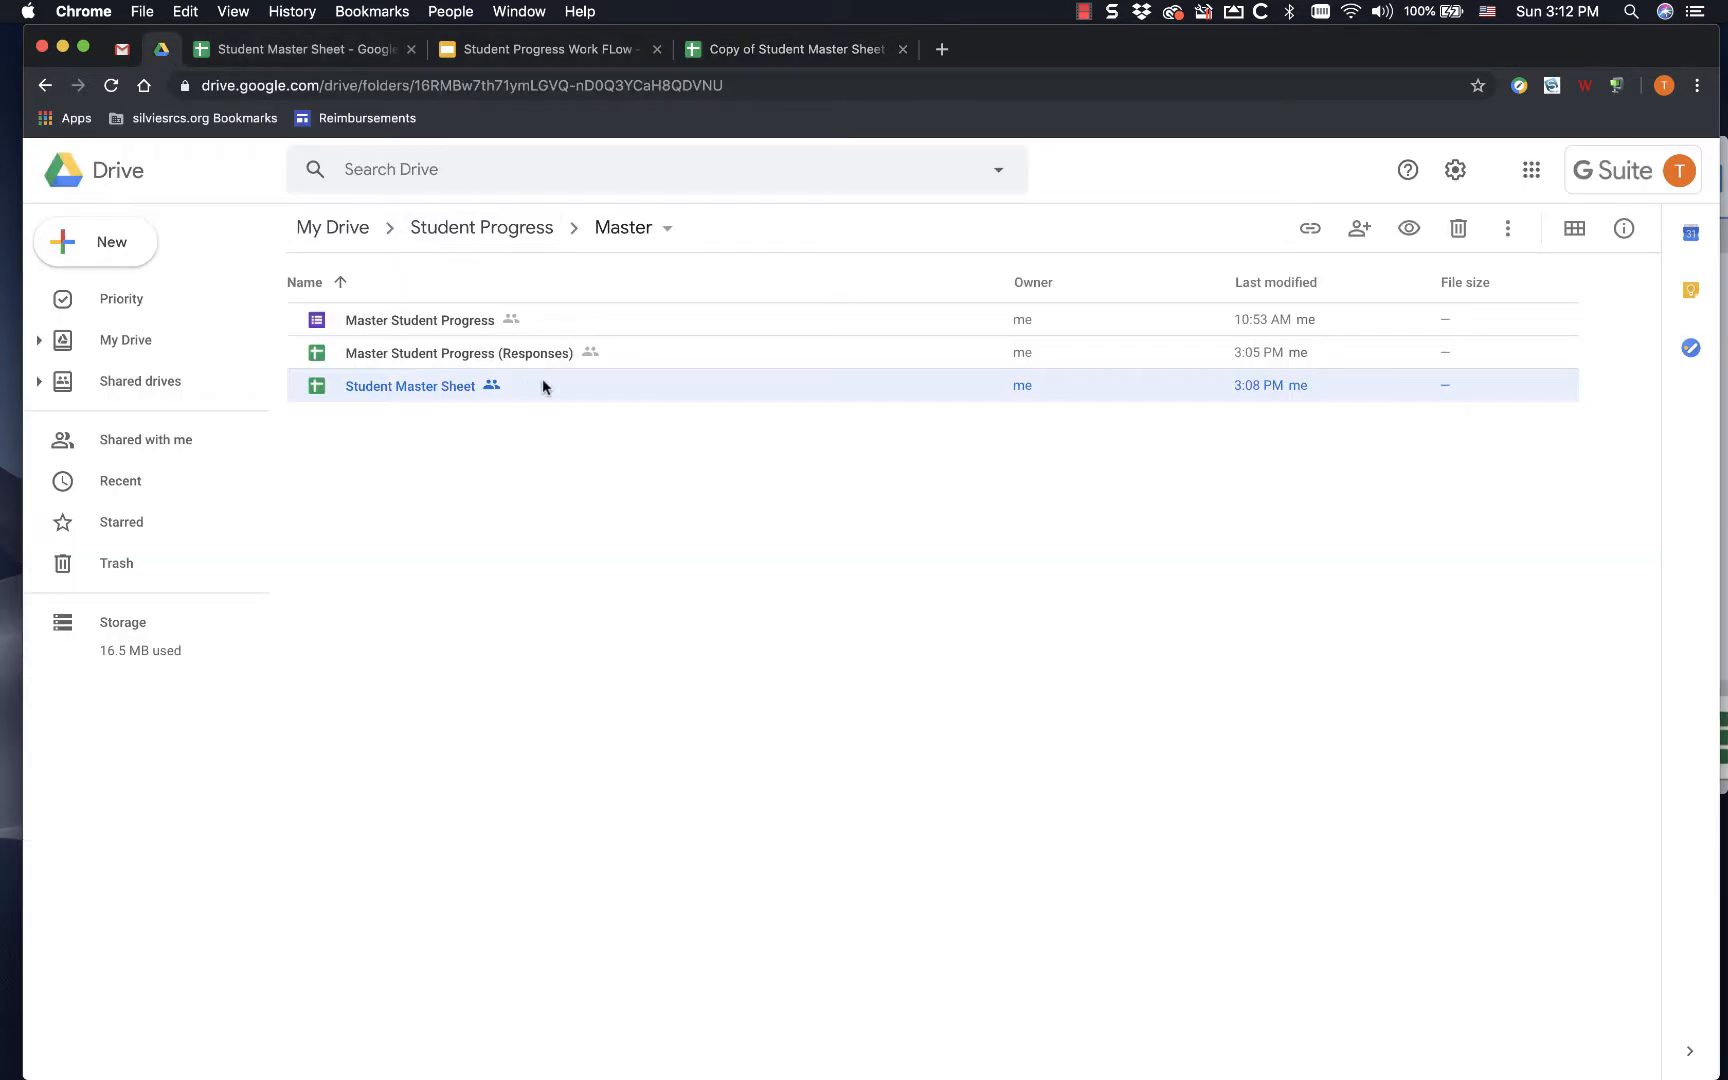
left_click(503, 228)
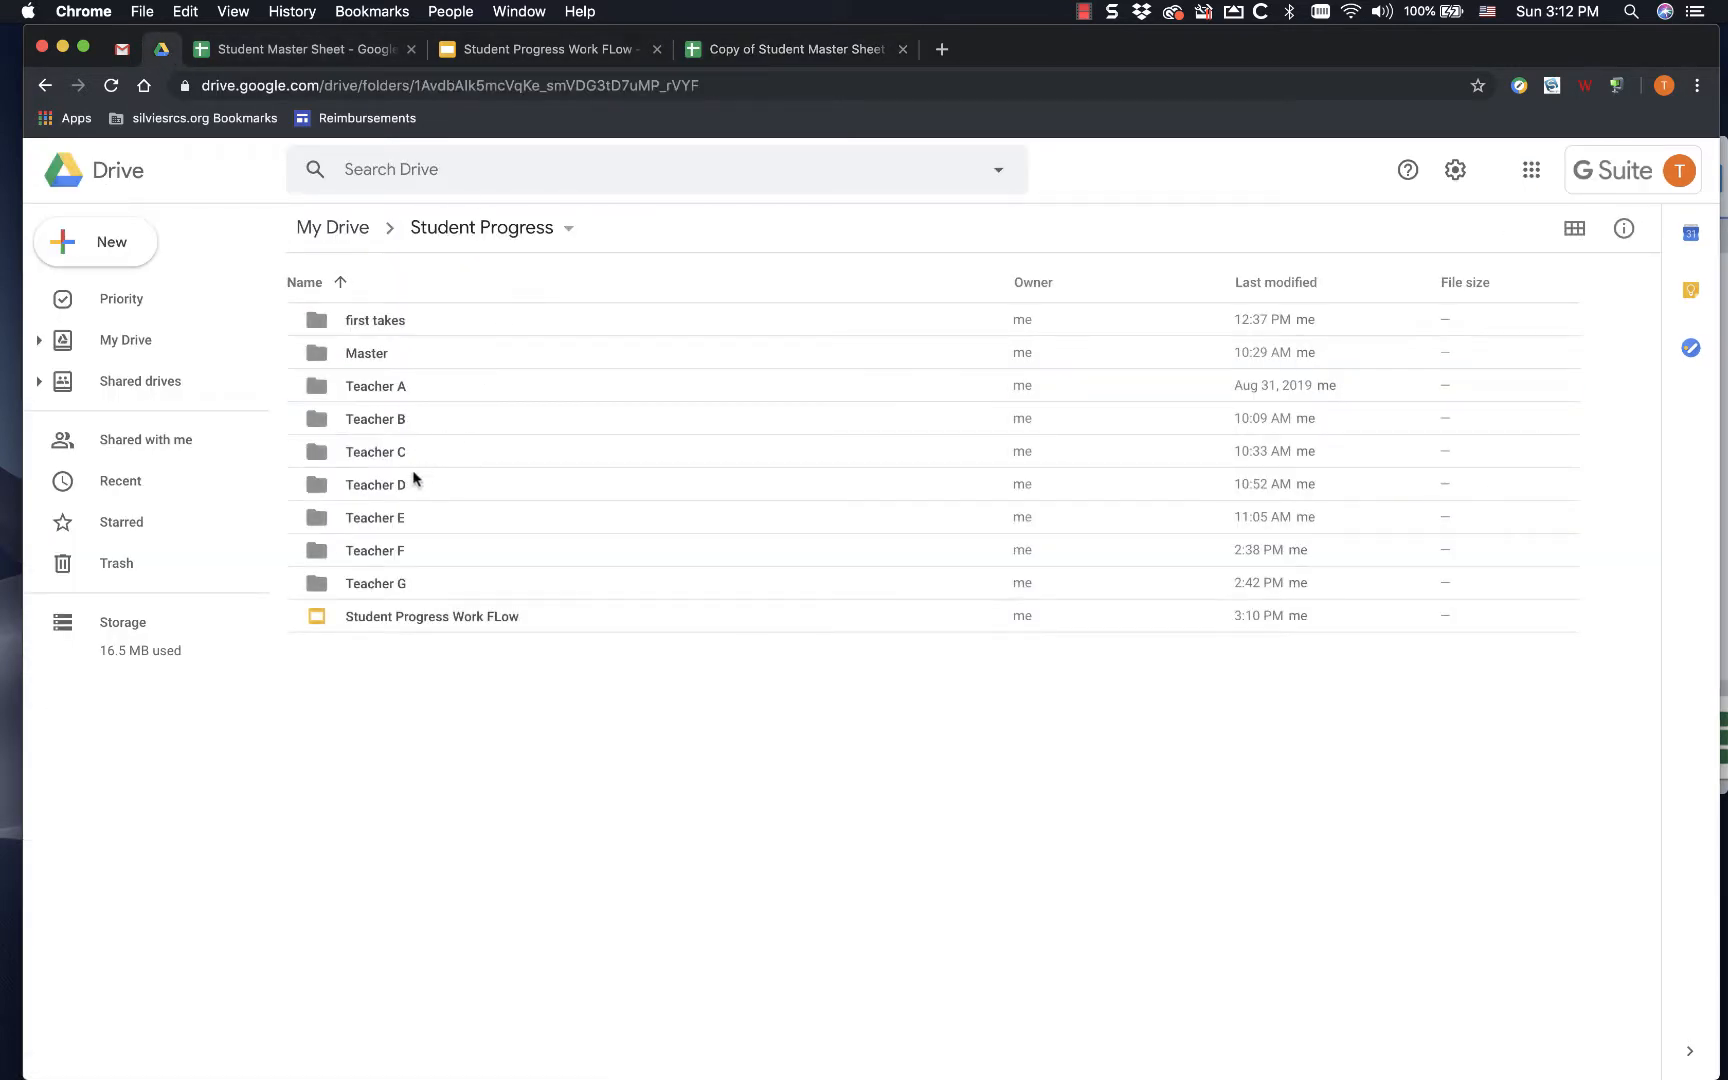
double_click(369, 583)
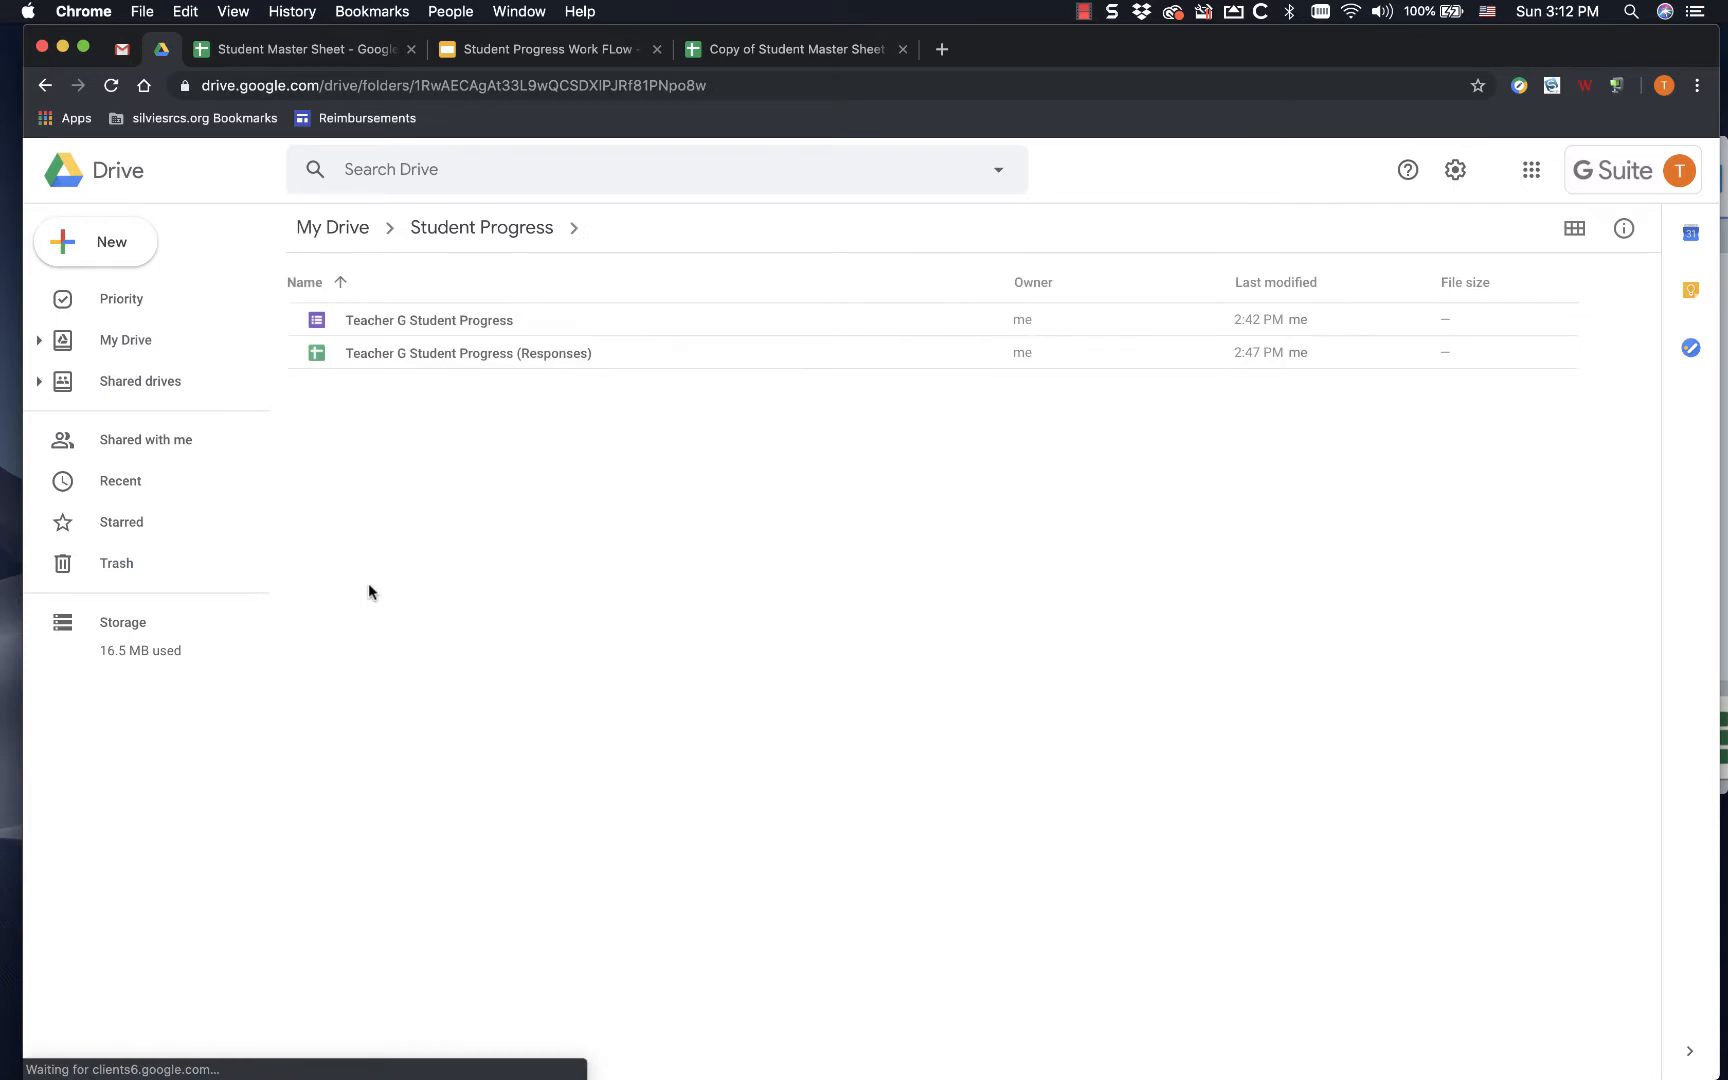
double_click(425, 357)
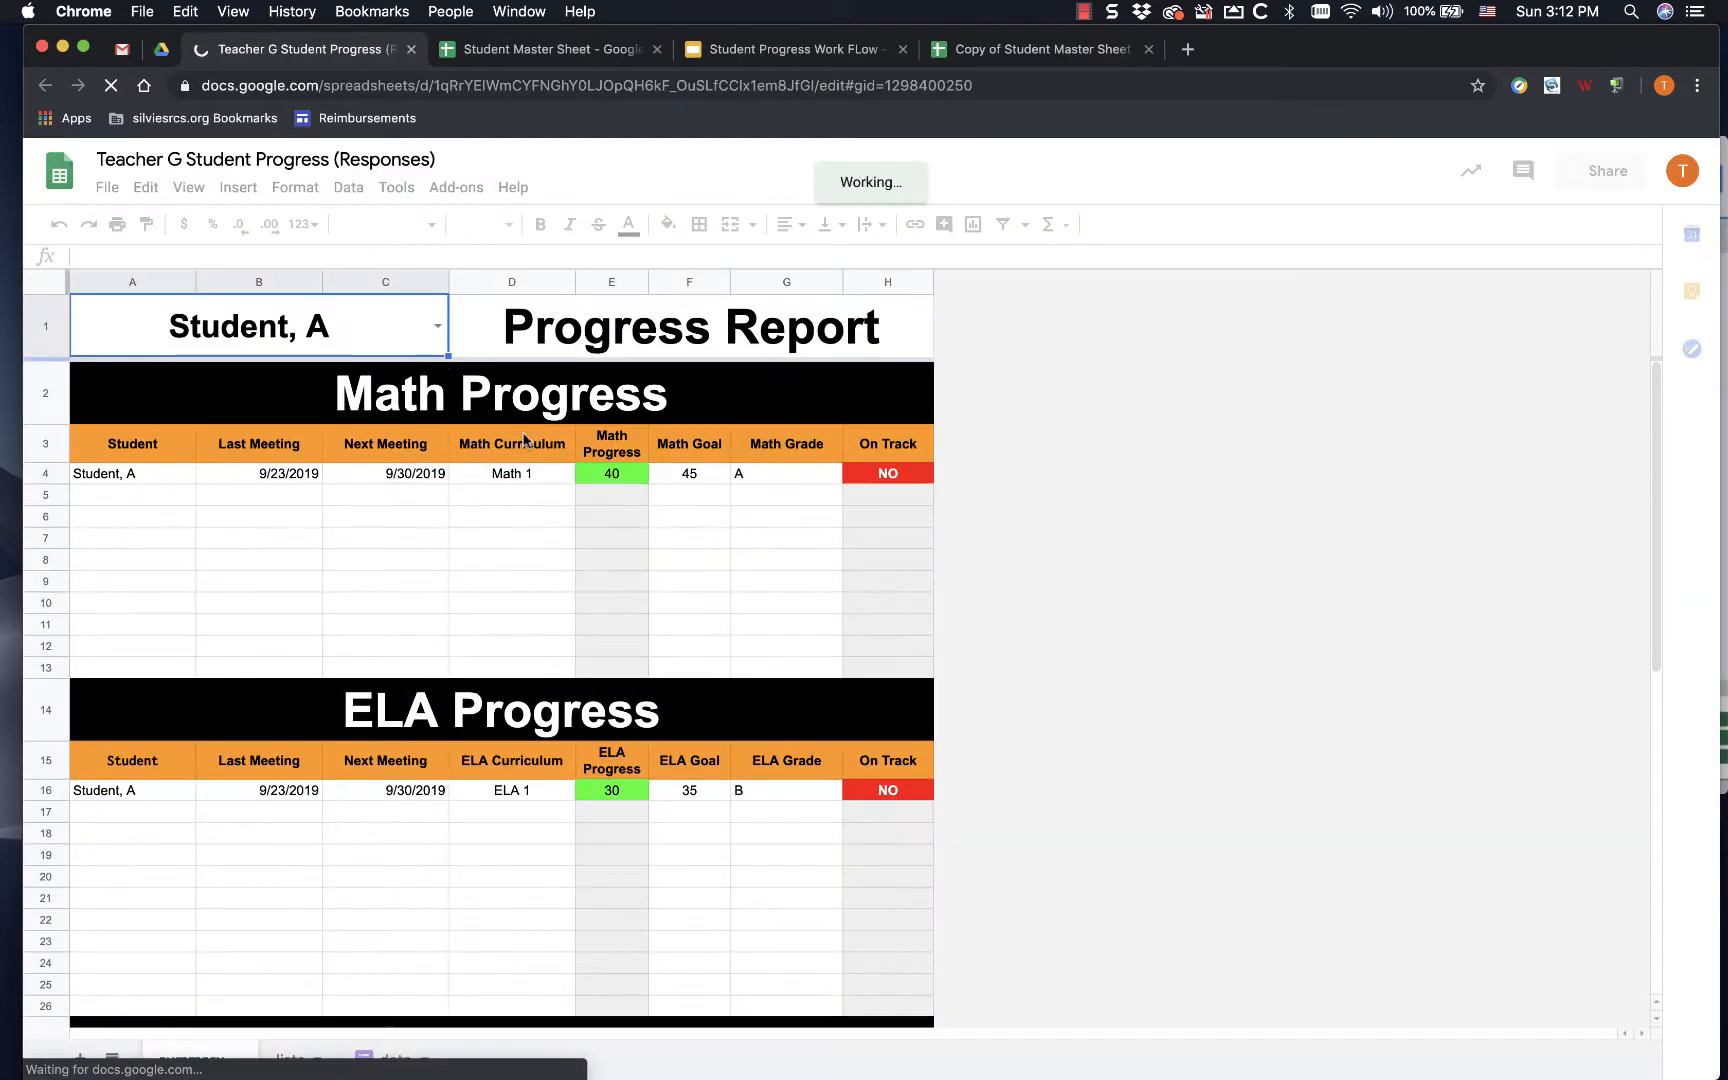
left_click(478, 86)
double_click(478, 86)
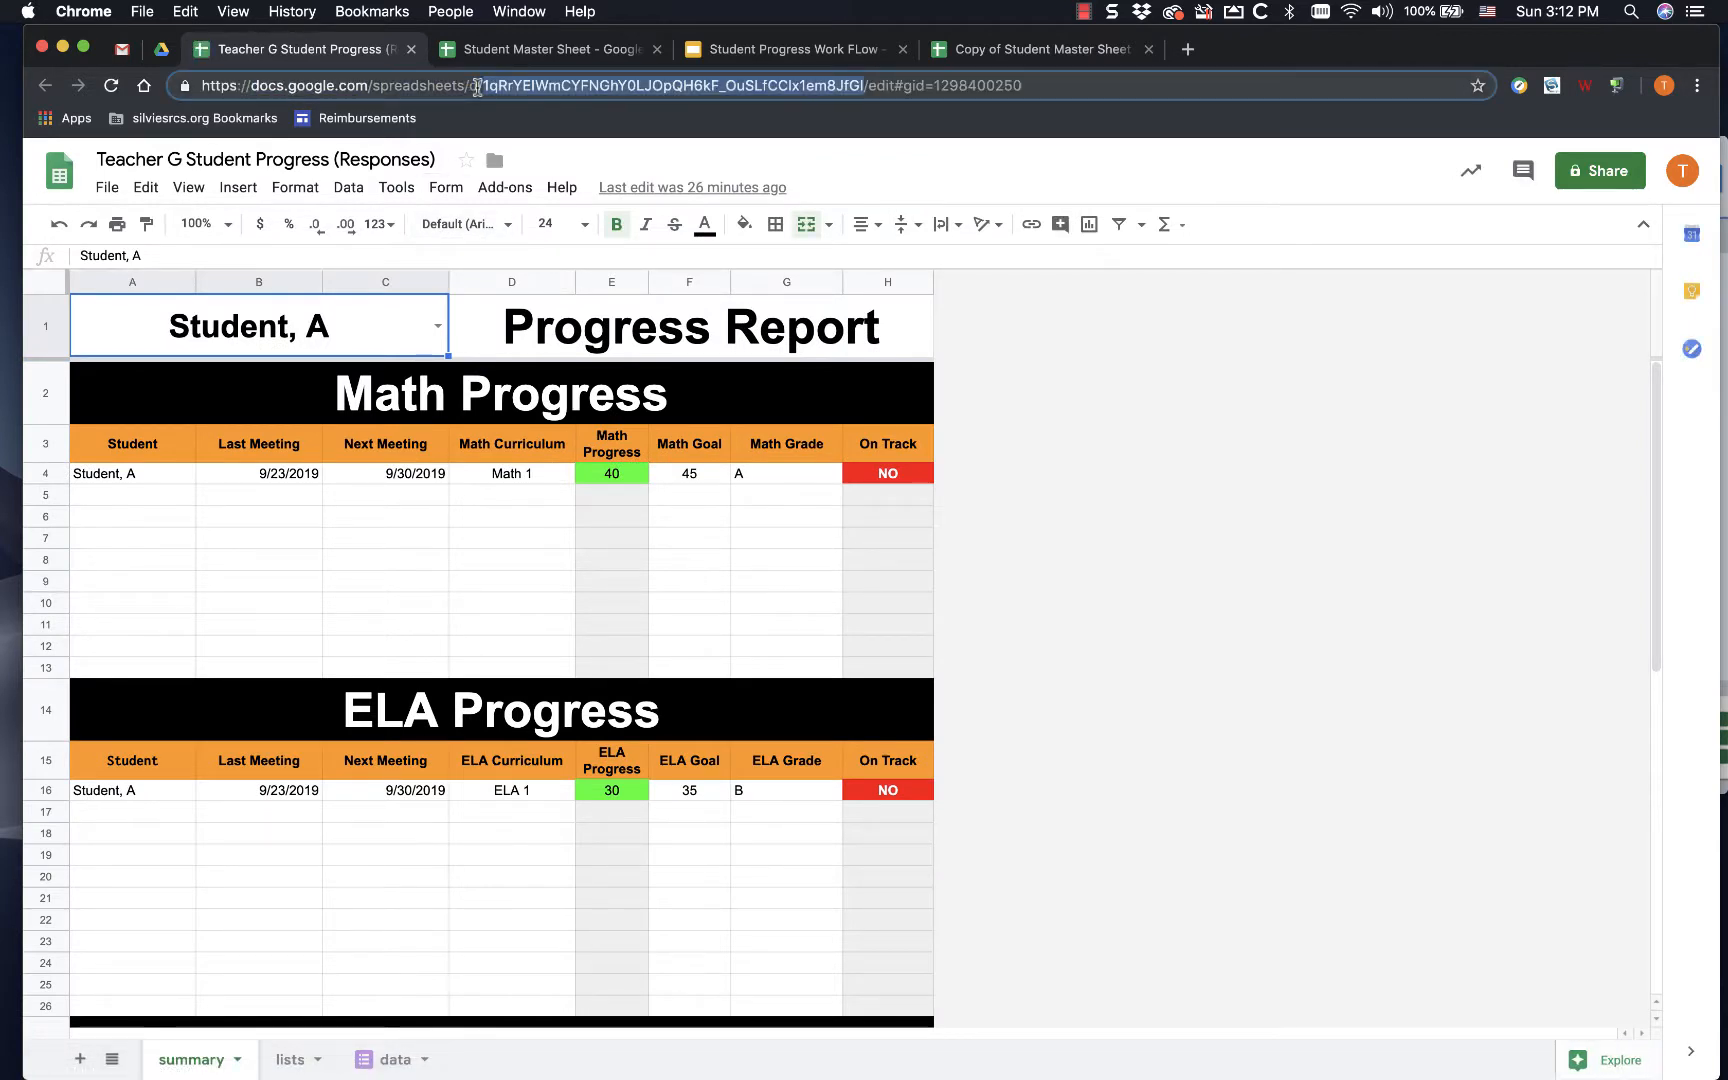
left_click(478, 86)
key("super+a")
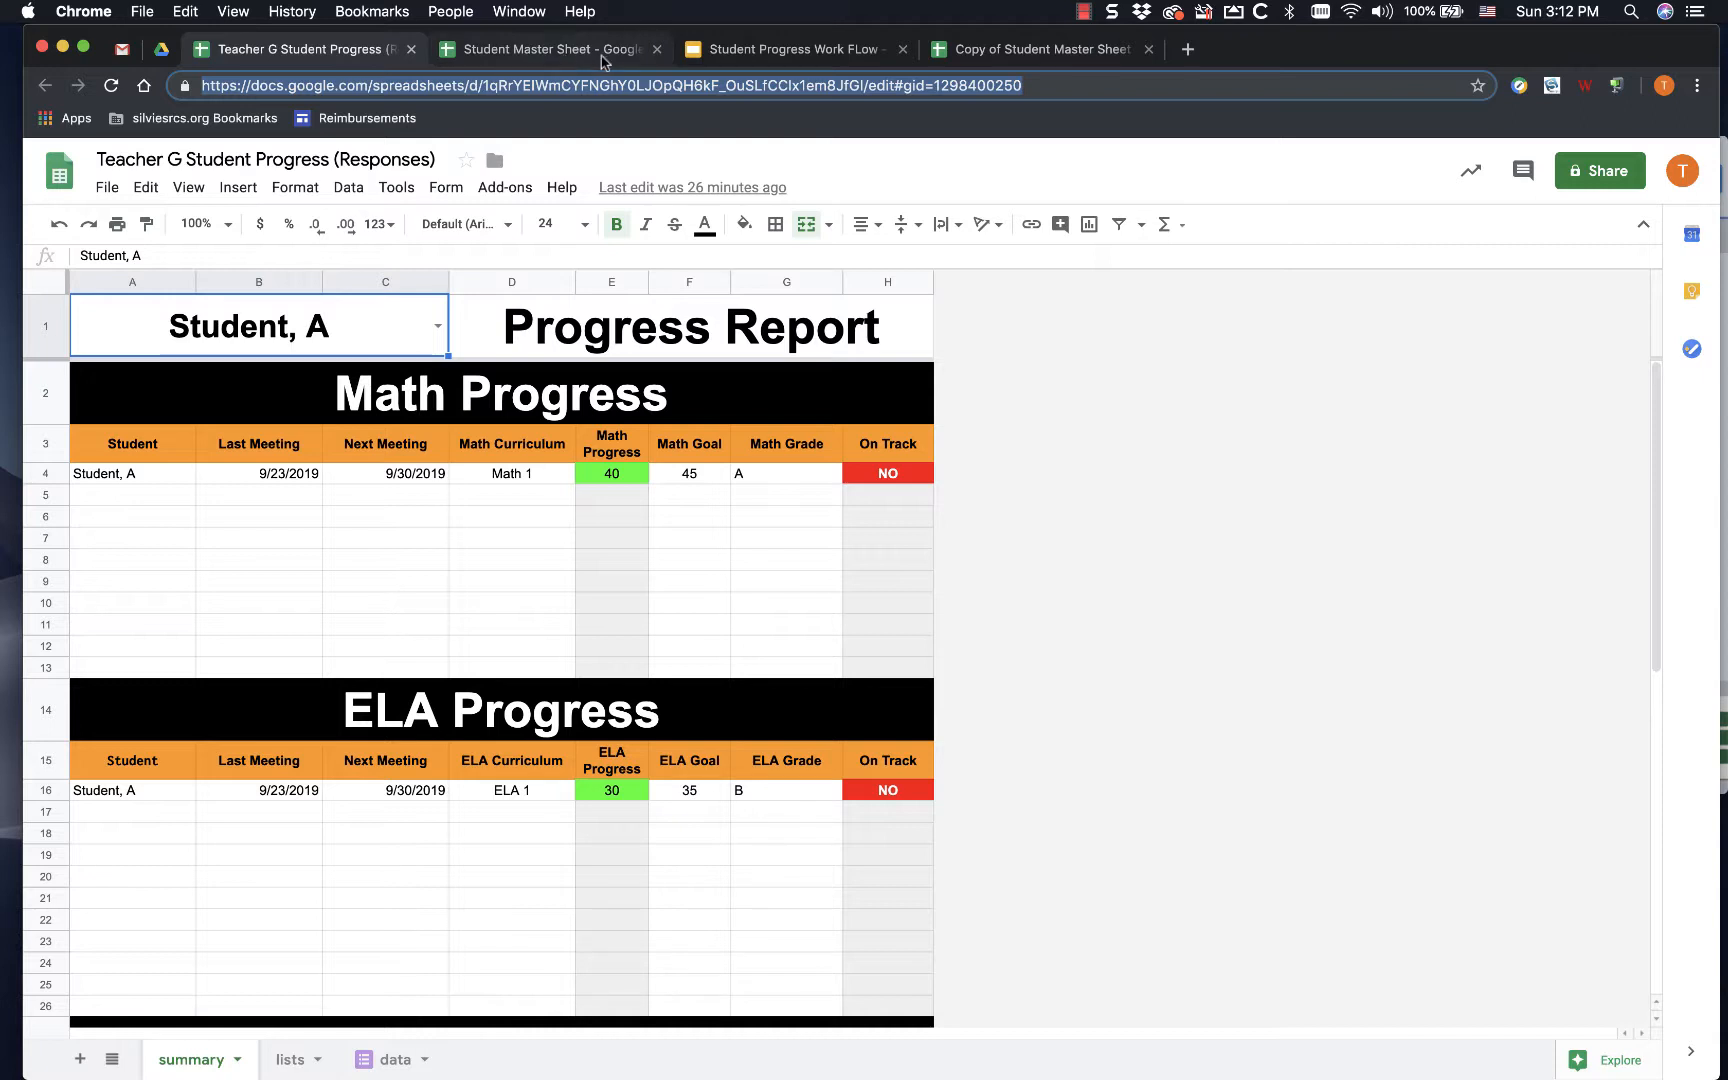
- Unhide row 1 of the Copy of Student Master Sheet and replace the link in A1 with the copied Teacher G responses URL
left_click(1040, 56)
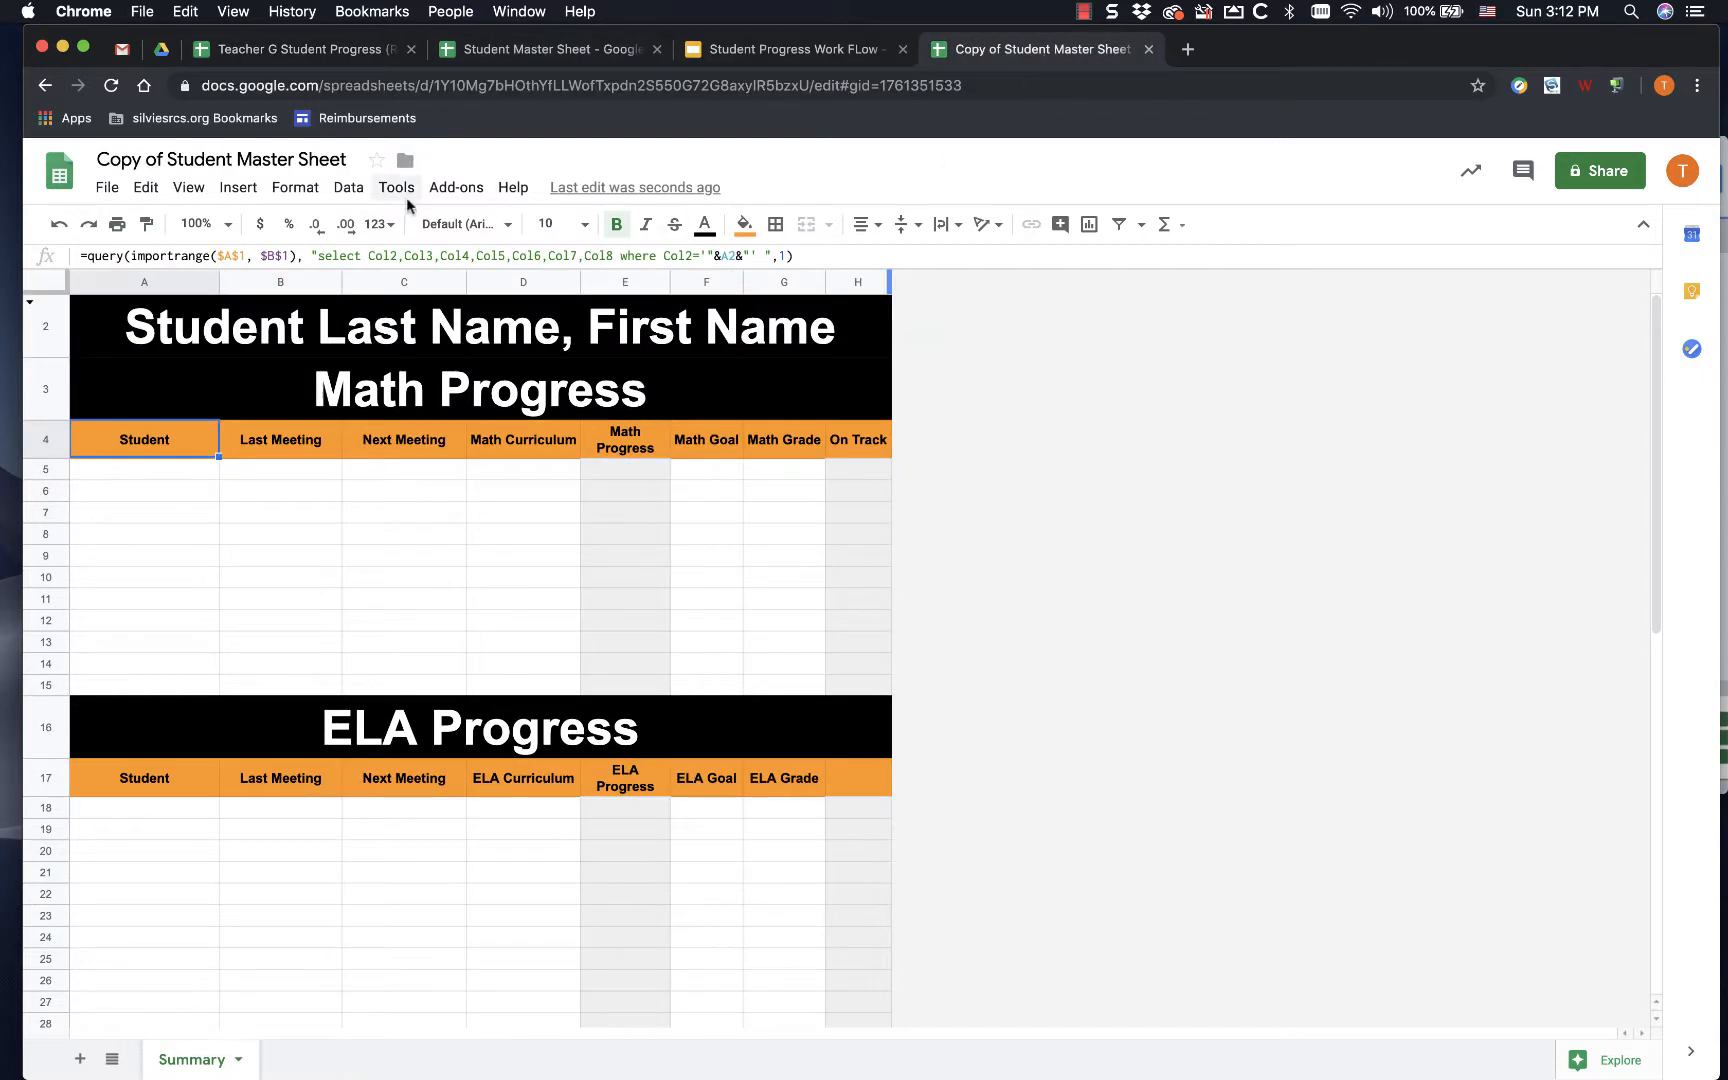
left_click(29, 302)
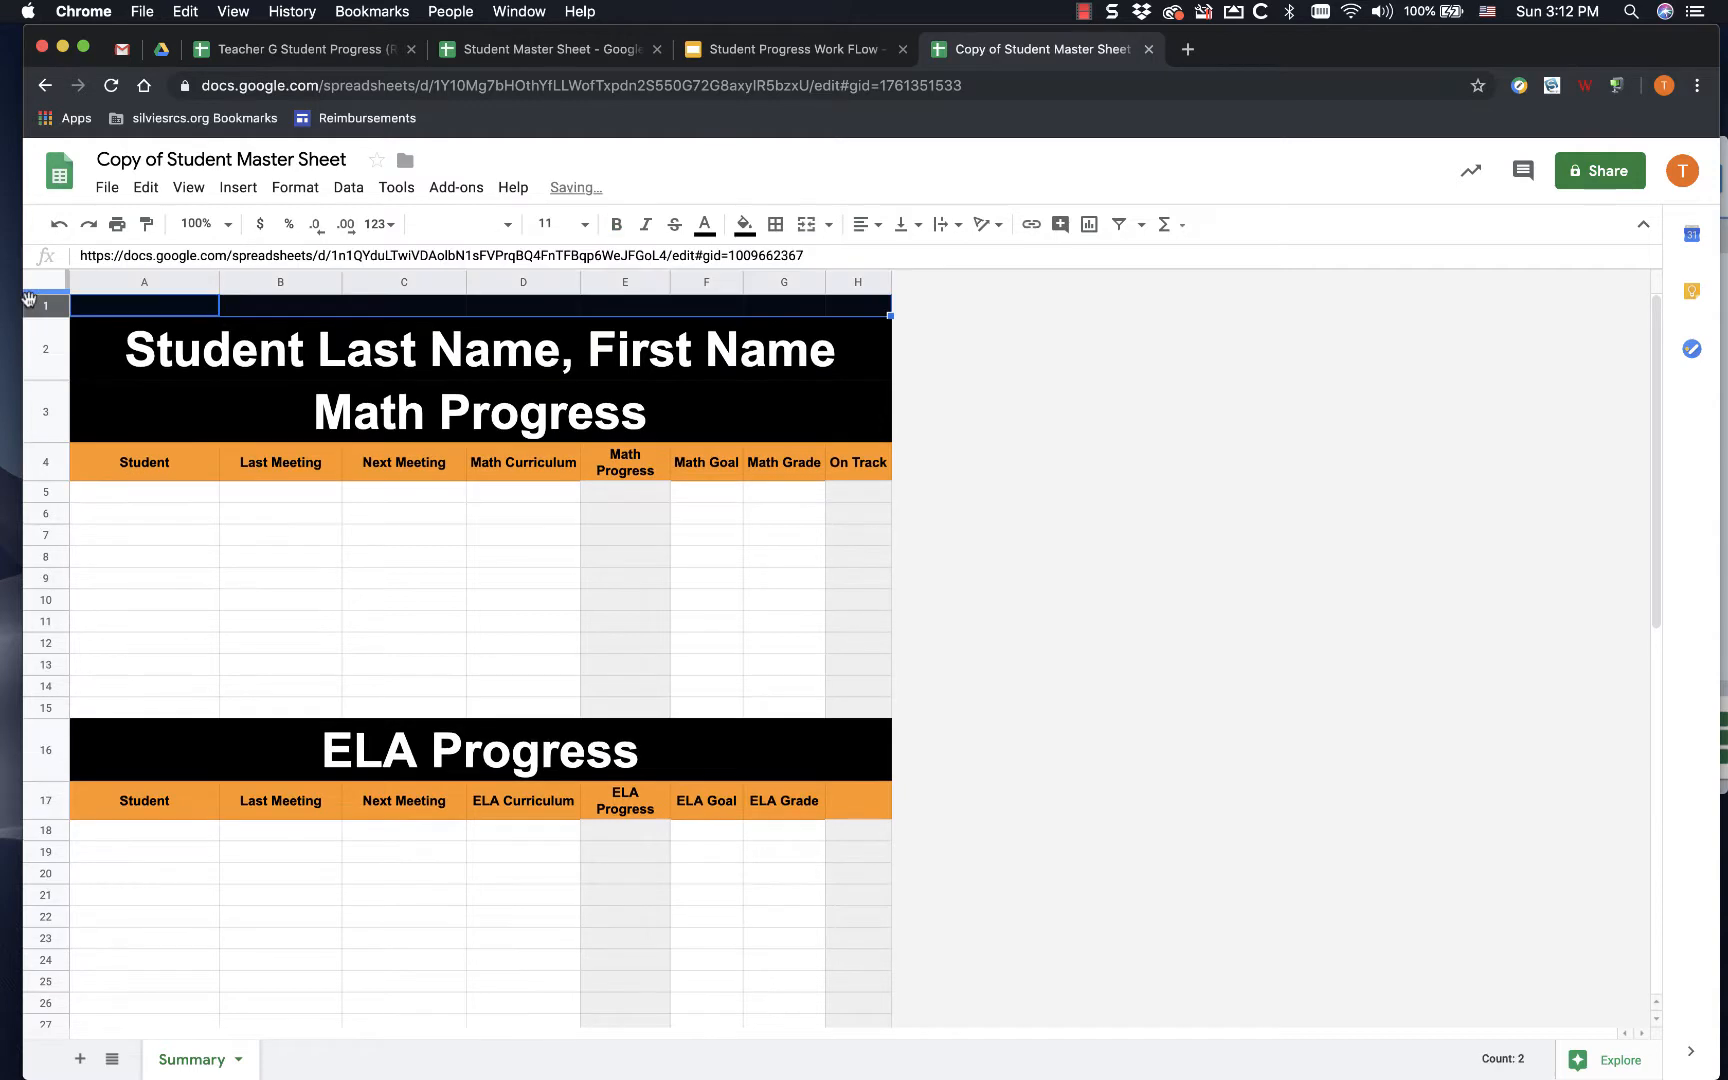
left_click(137, 313)
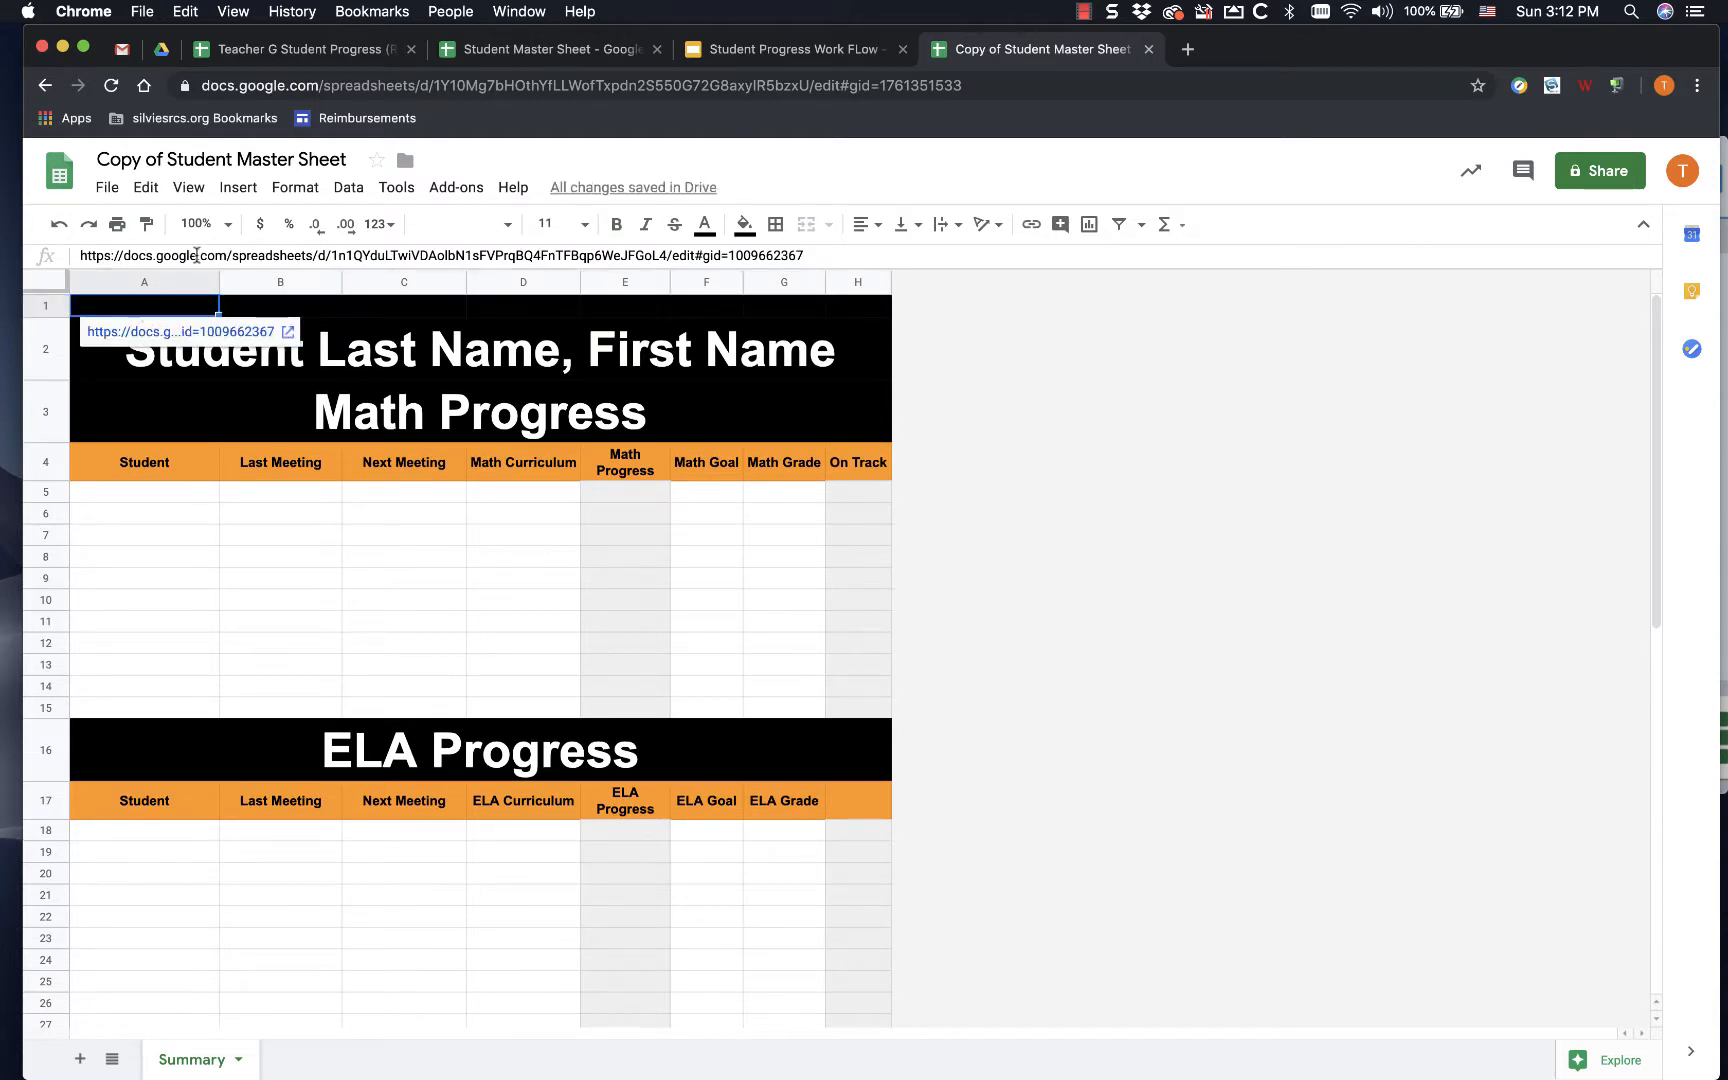
left_click(196, 255)
key("super+a")
key("super+v")
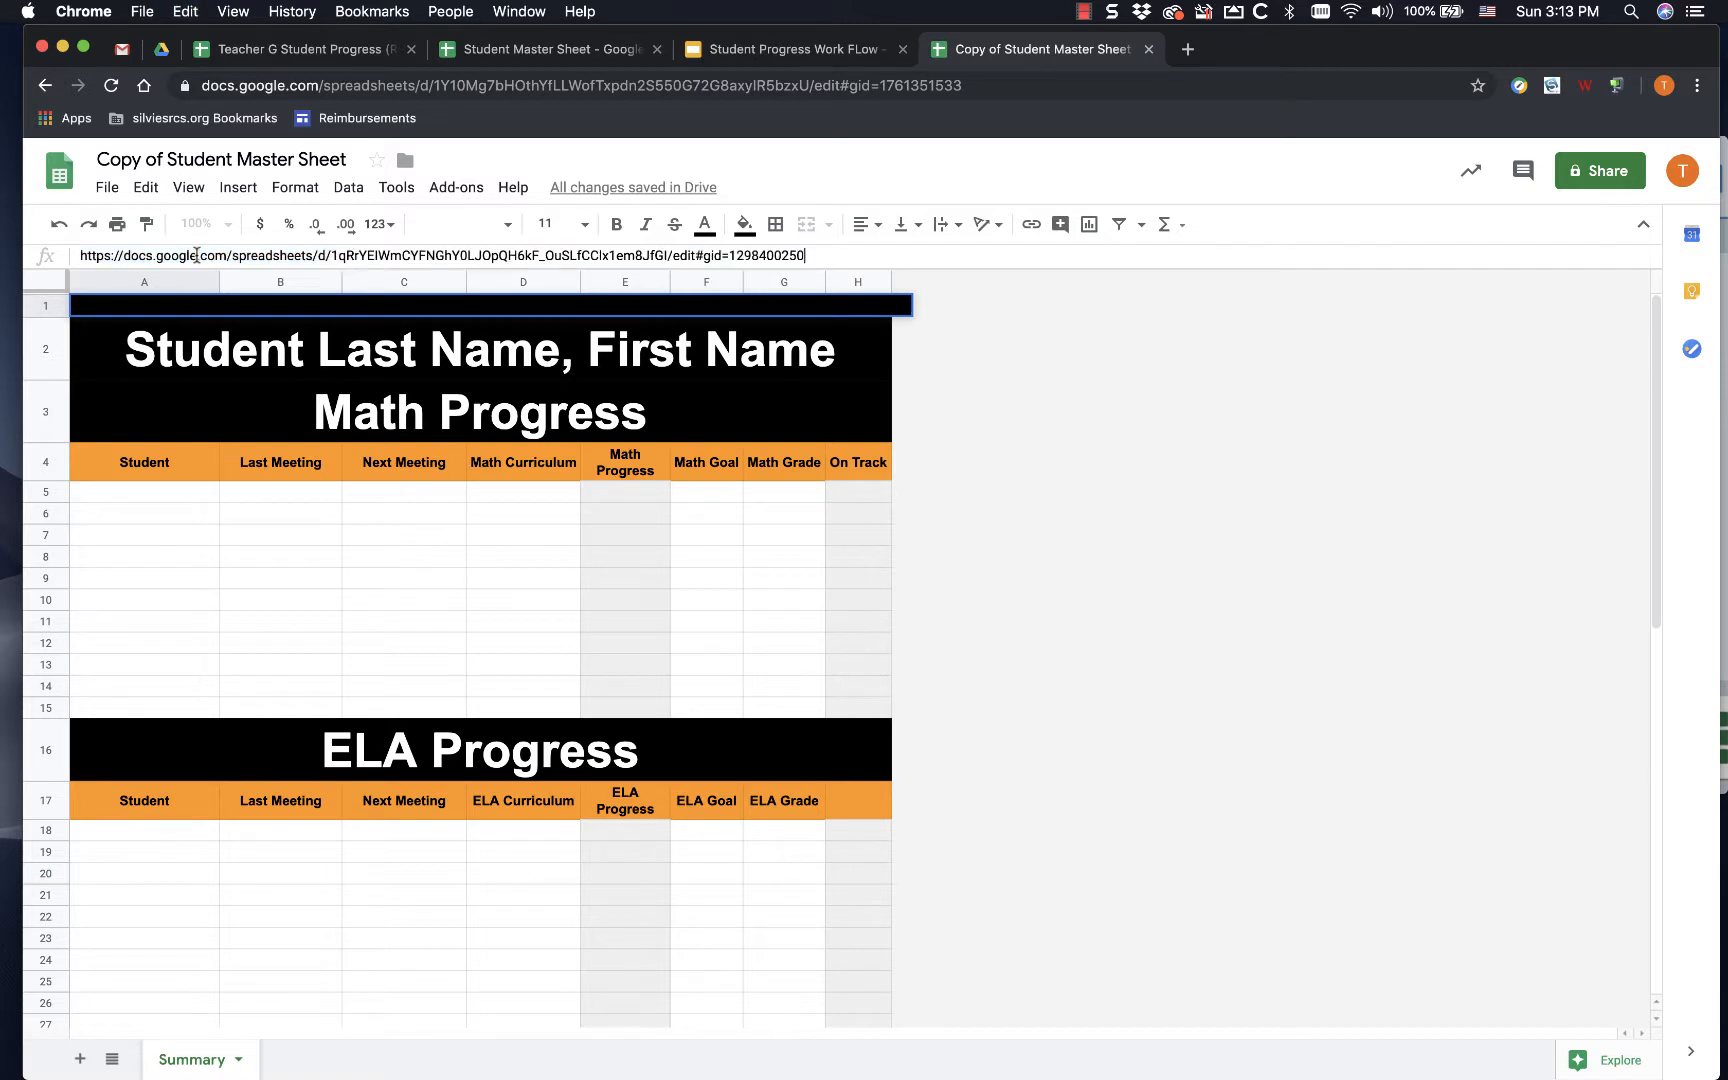
key("Return")
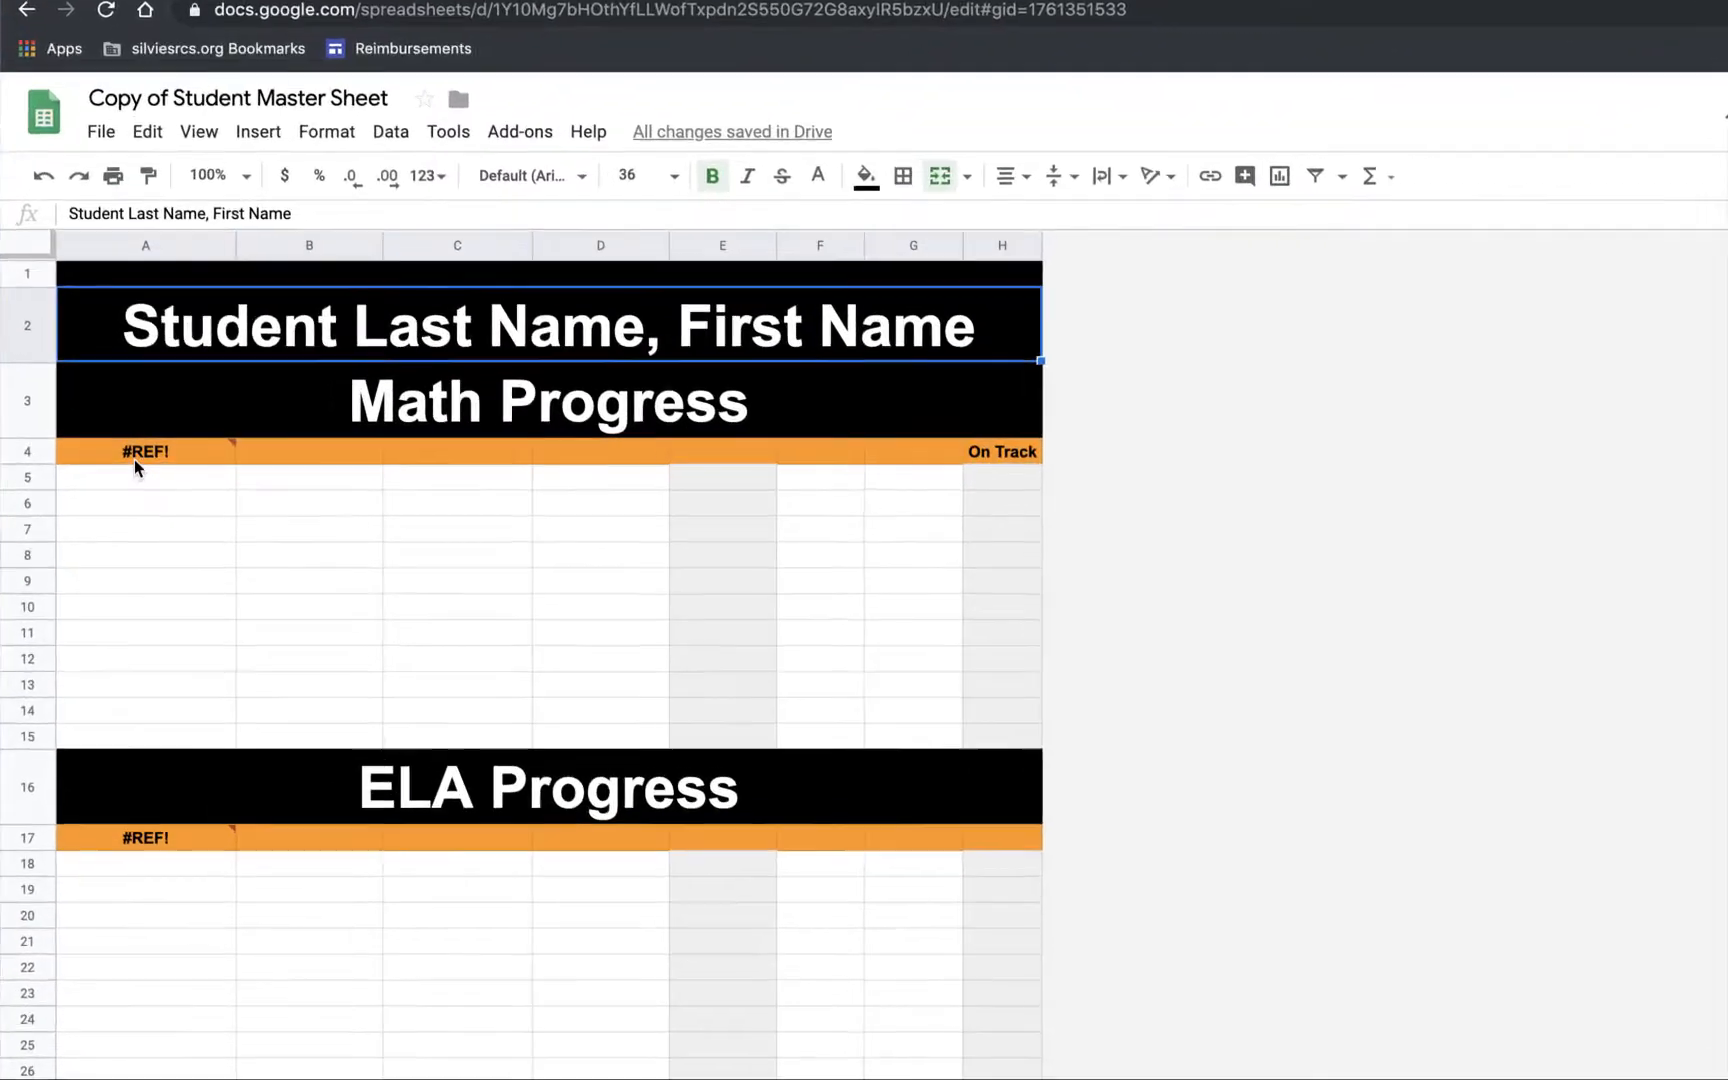
- Allow the Math Progress import in A4 to access the Teacher G spreadsheet and check the other subject sections' header rows
mouse_move(134, 458)
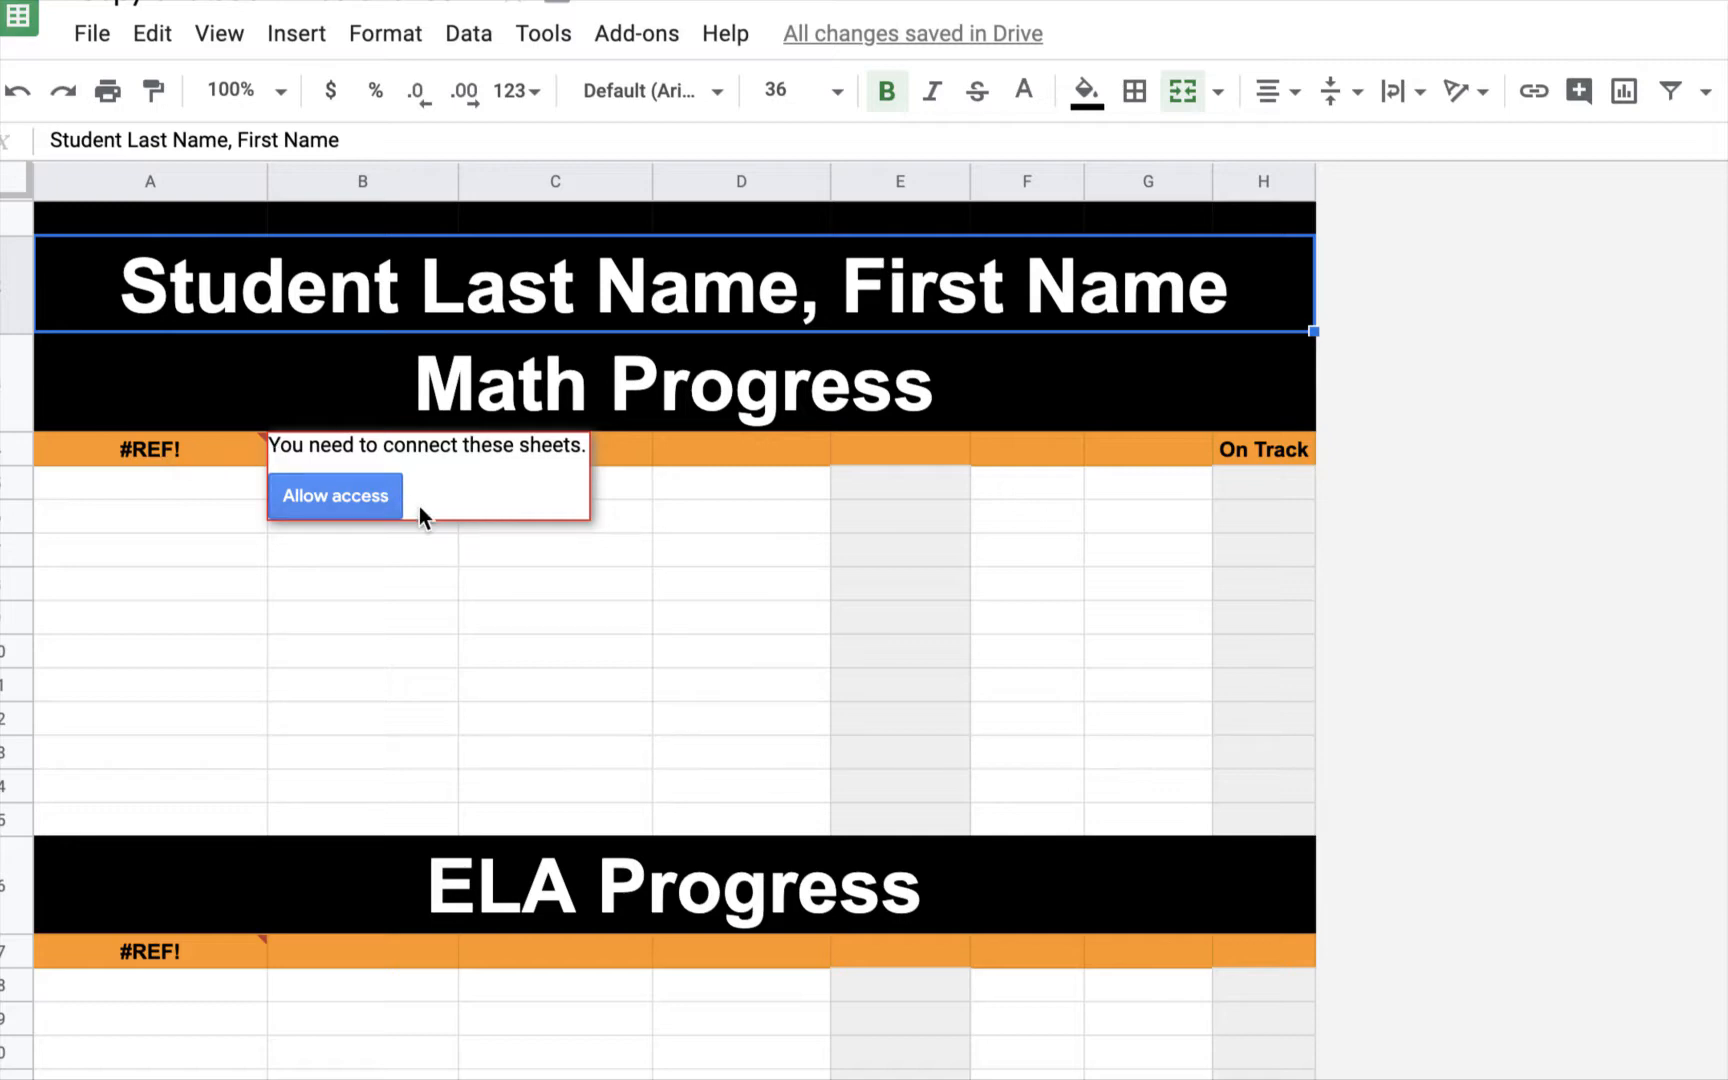
left_click(340, 498)
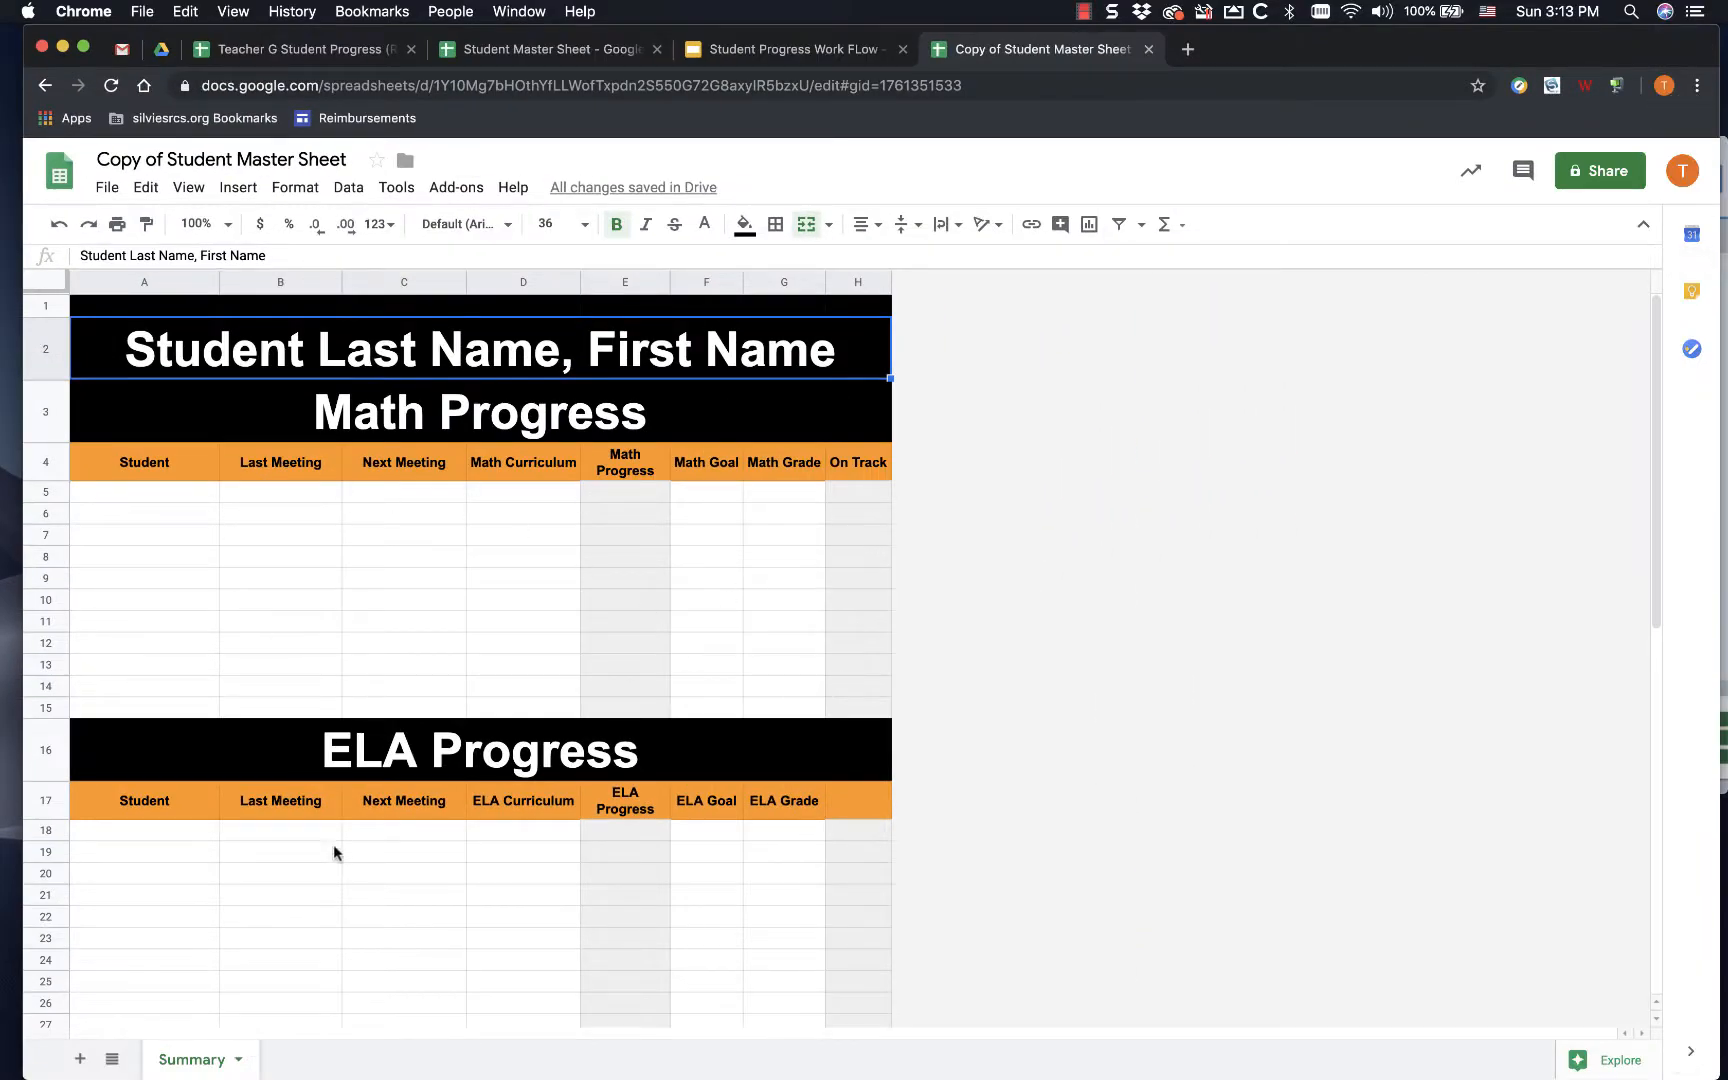
scroll(337, 850, "down", 5)
scroll(338, 846, "down", 3)
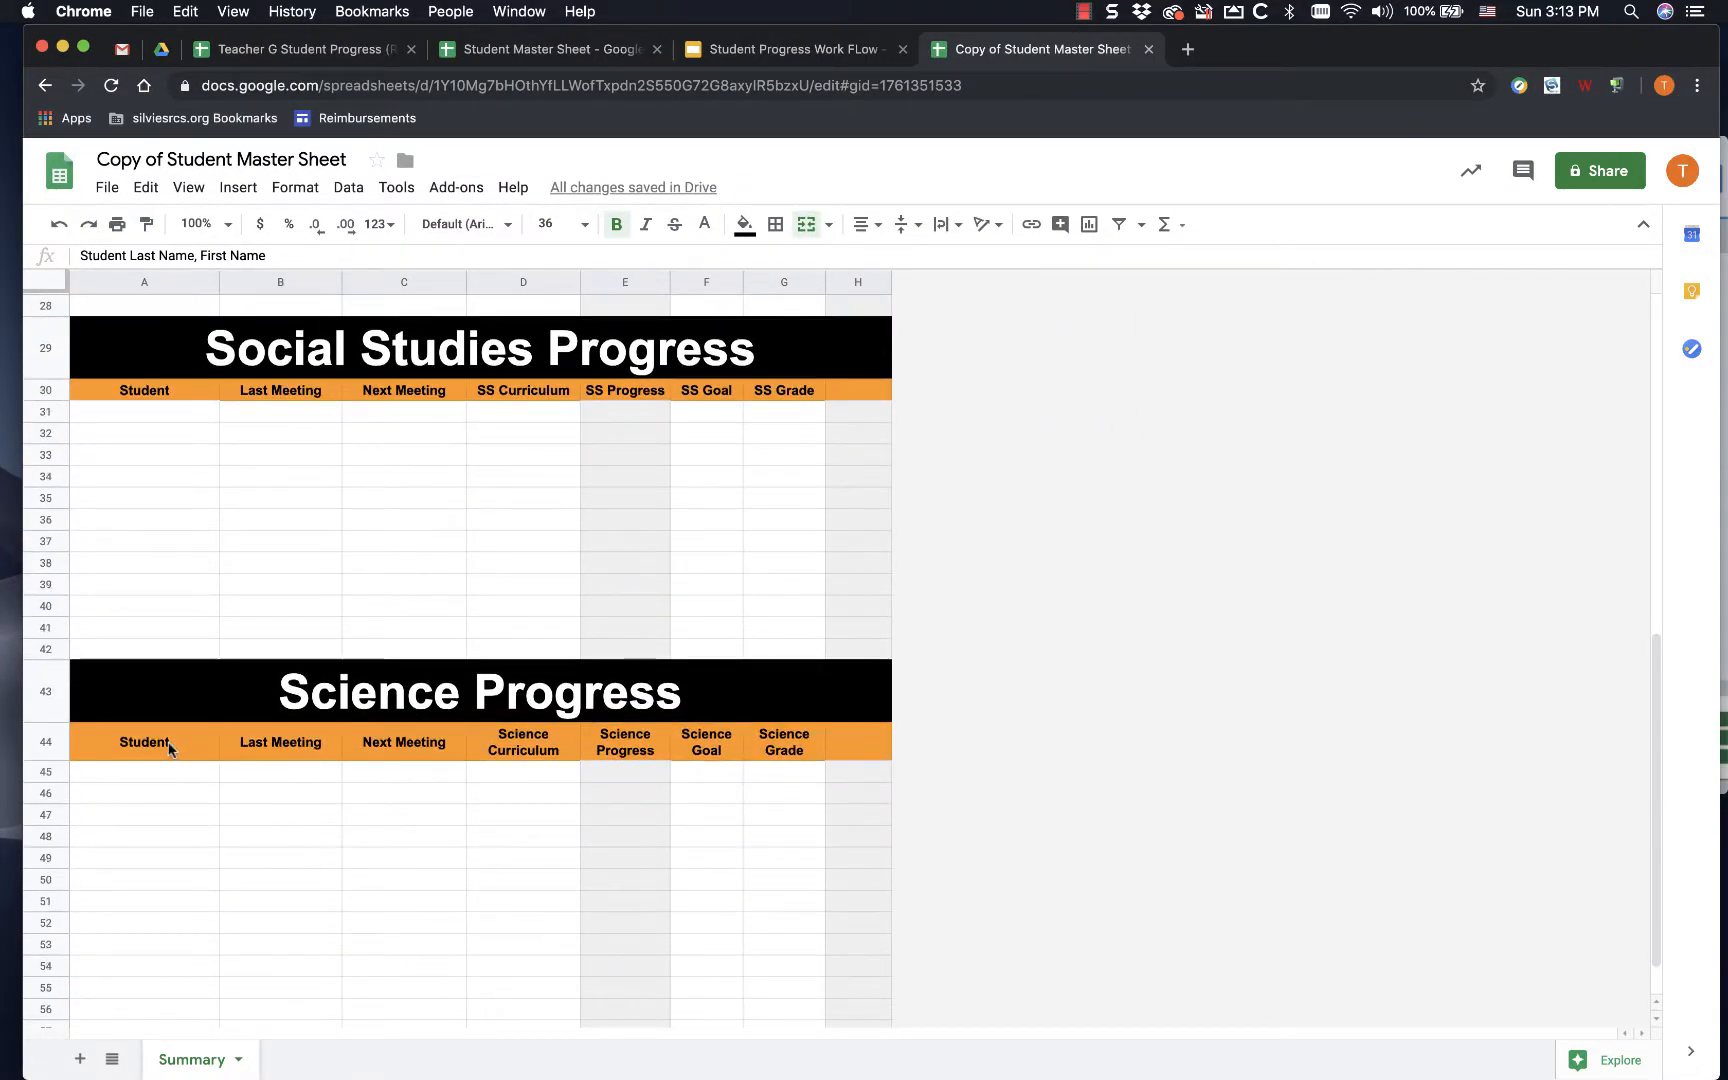
- Set the row 2 heading to "Student, A" and check the imported entries in the four subject sections
scroll(431, 780, "up", 10)
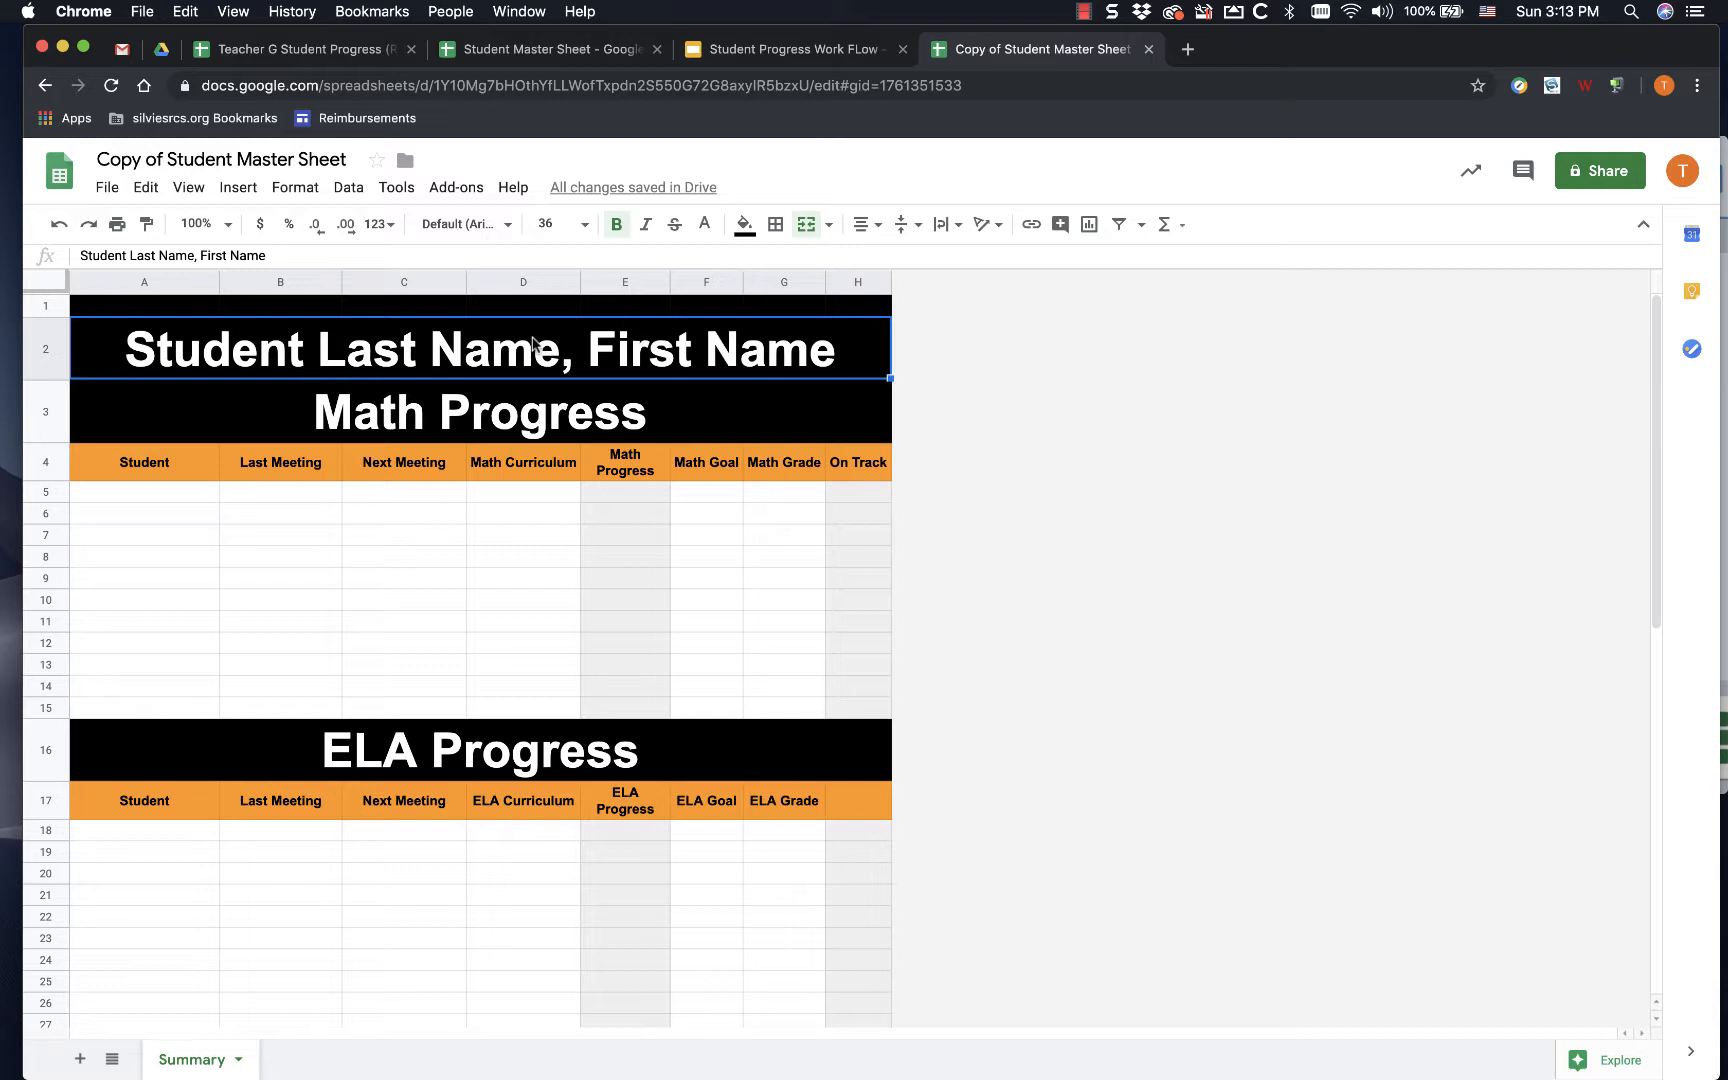
double_click(362, 349)
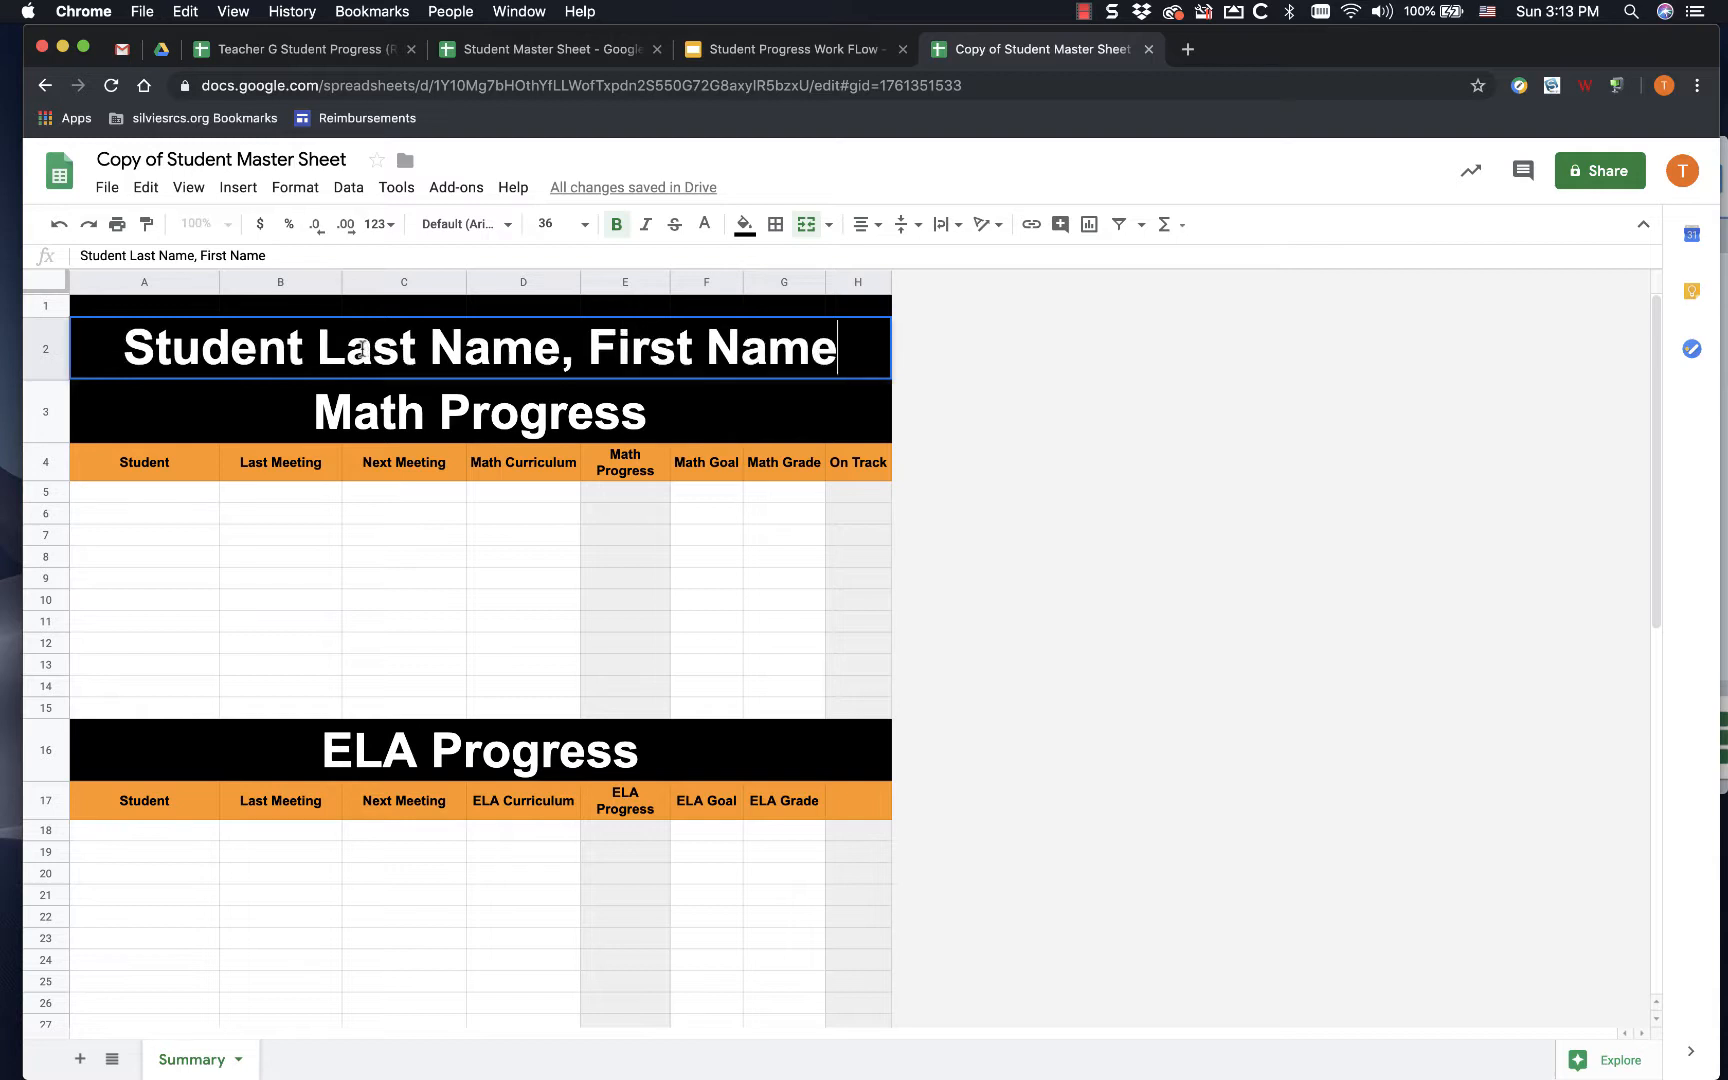
left_click_drag(302, 349, 929, 348)
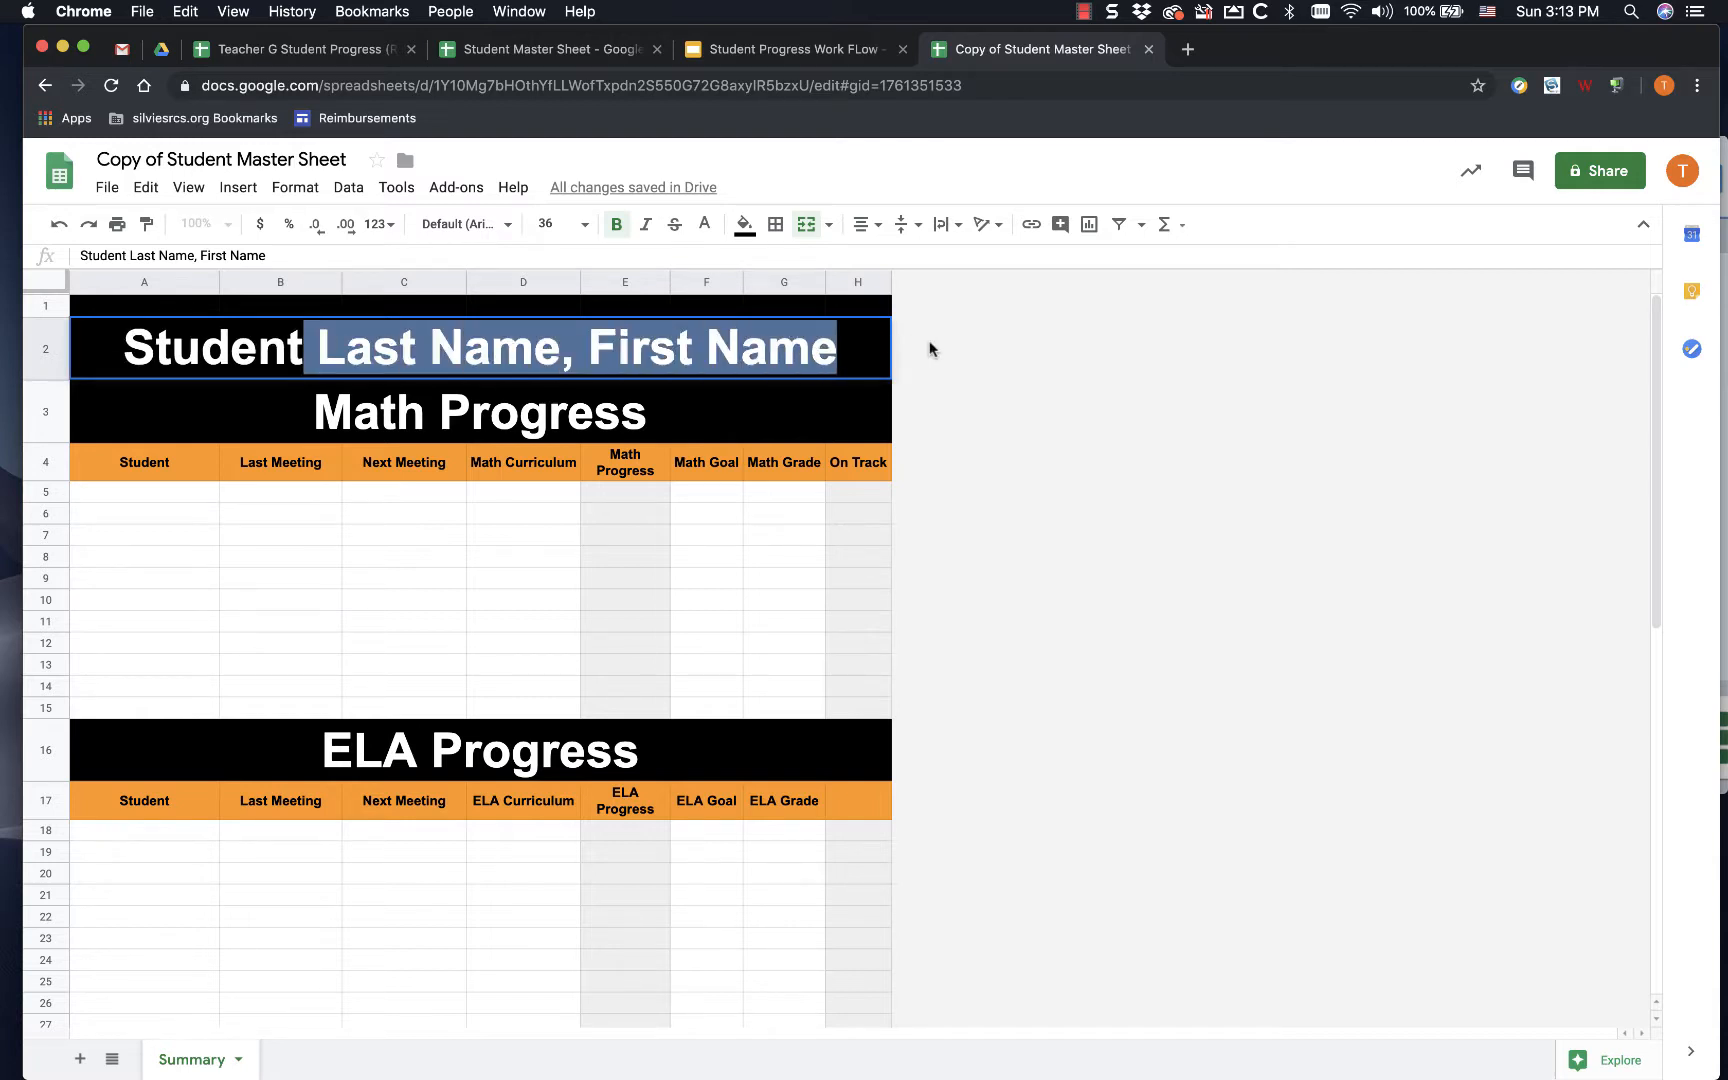
type(", A")
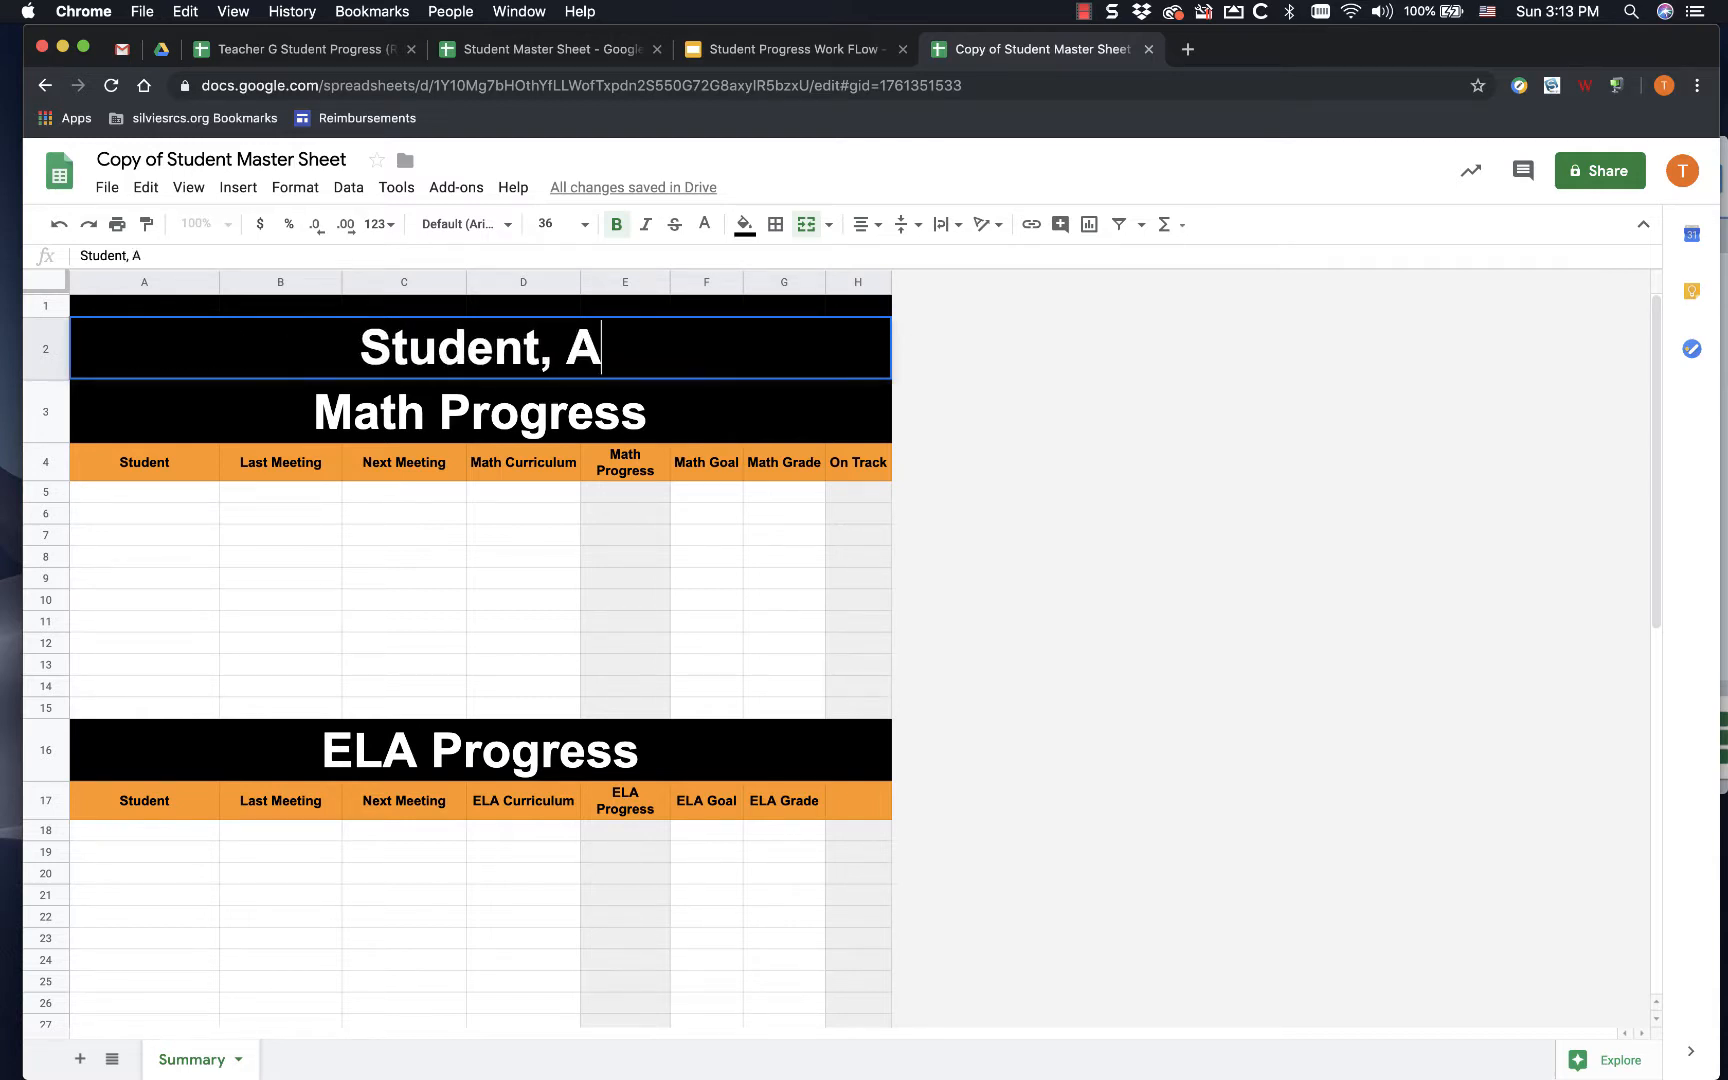
key("Return")
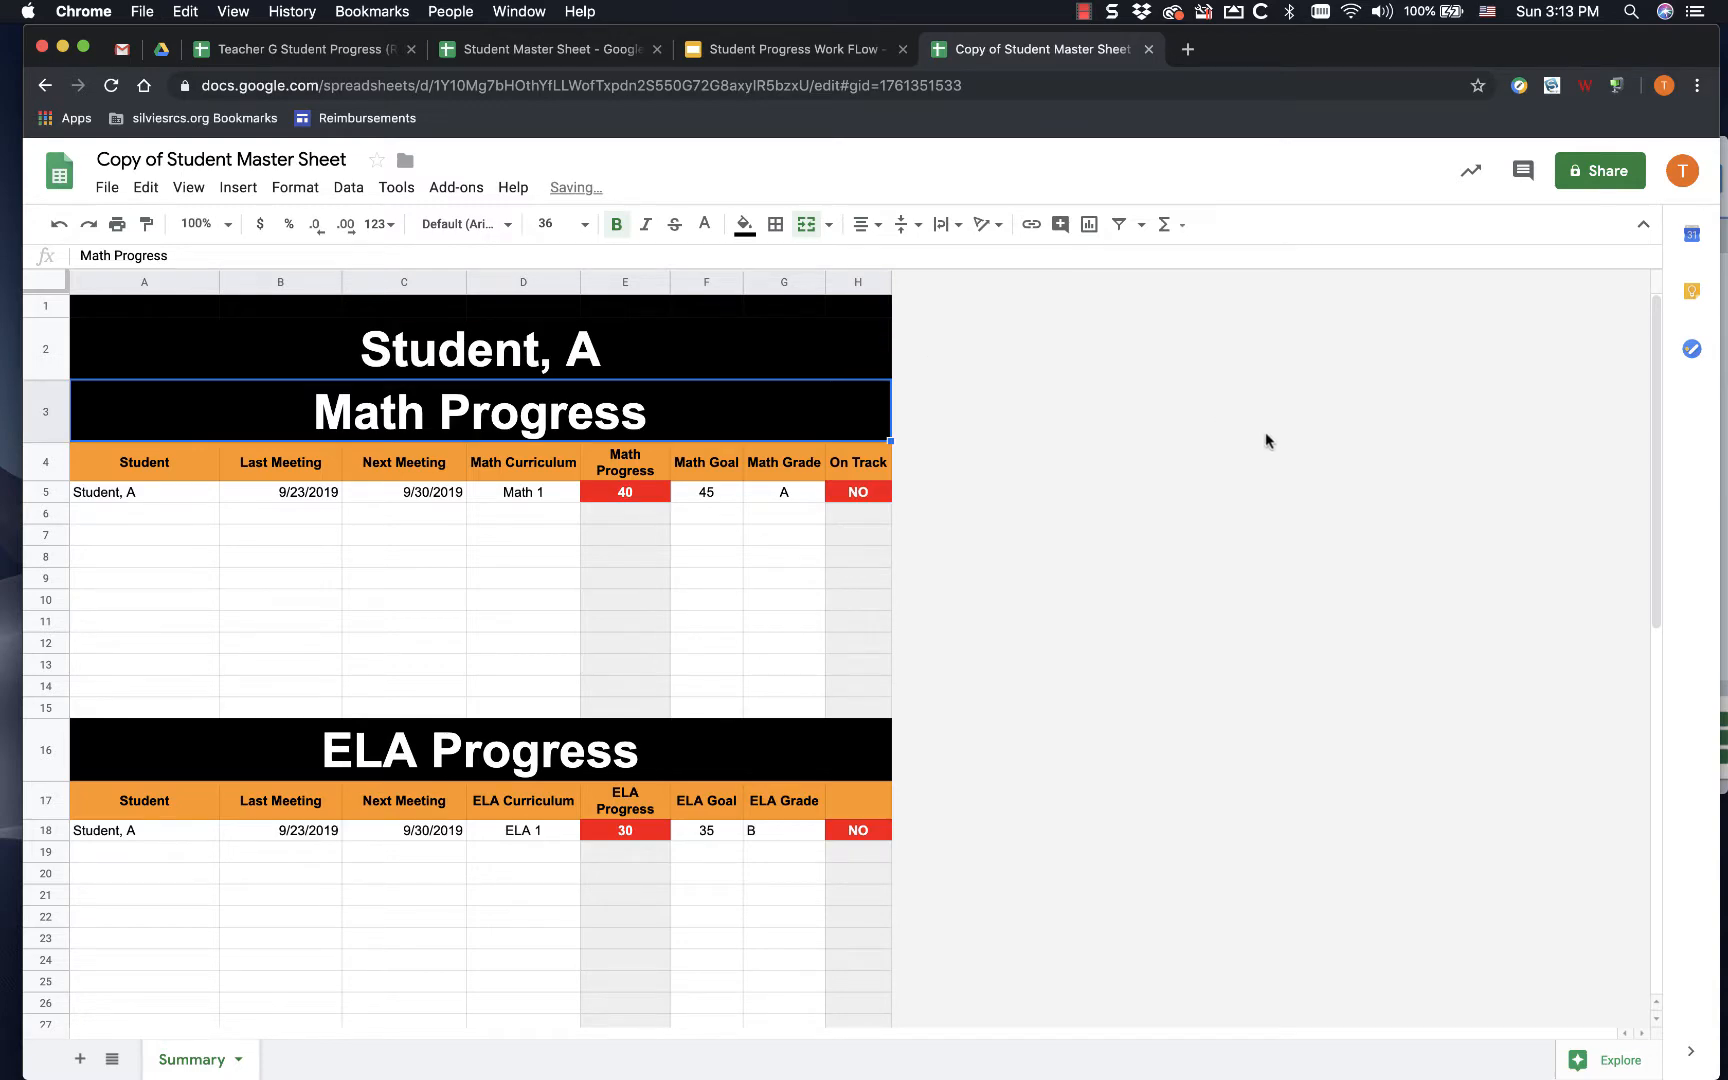
scroll(853, 708, "down", 5)
scroll(853, 712, "down", 5)
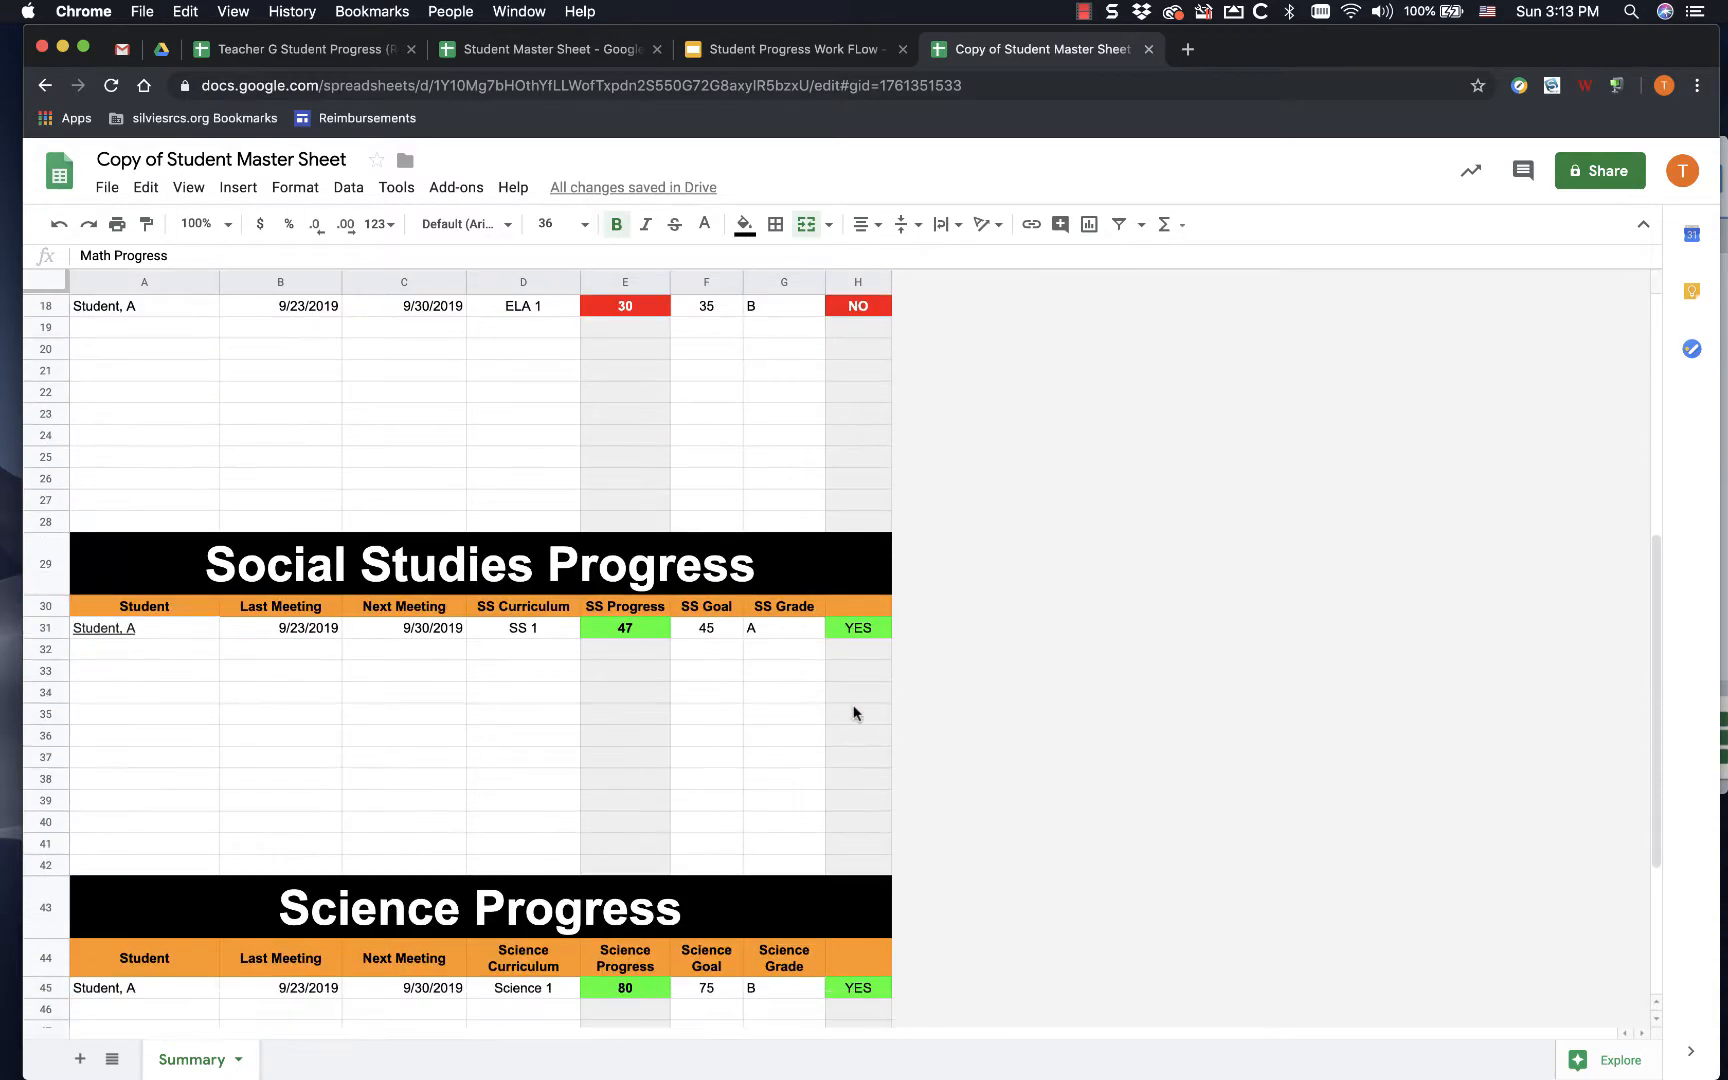
scroll(853, 712, "up", 10)
scroll(853, 712, "up", 2)
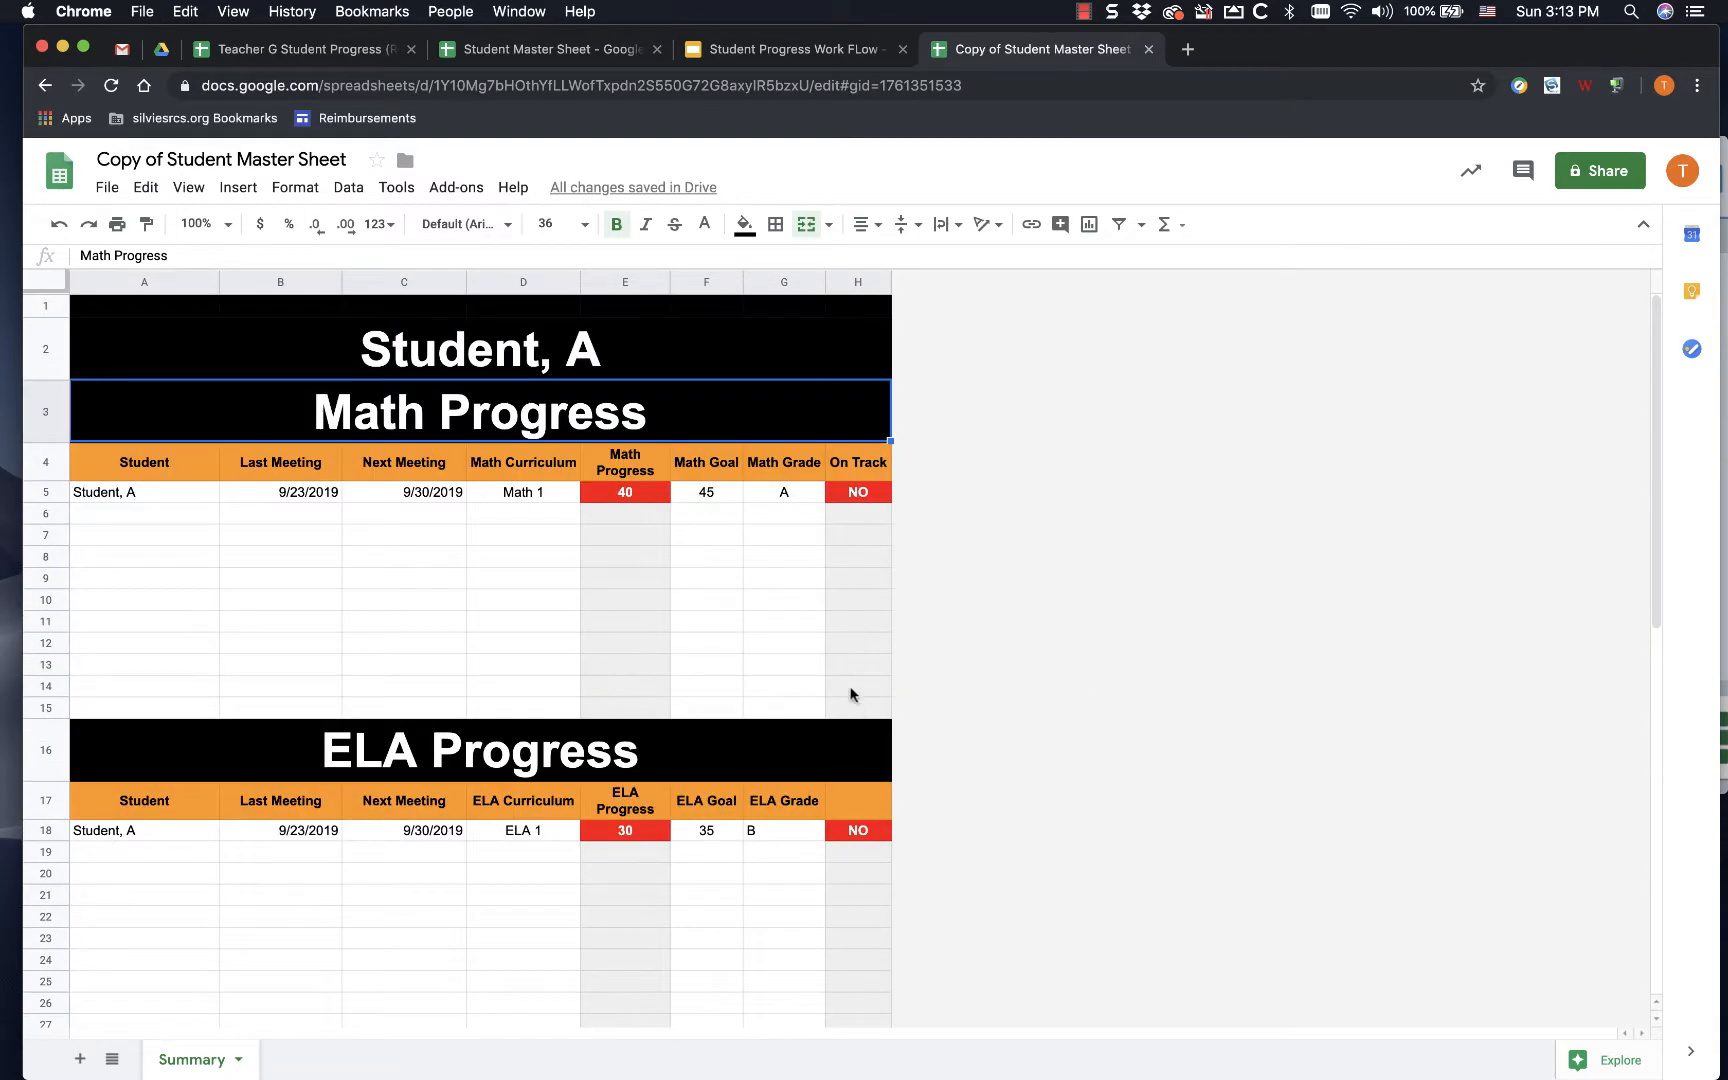
- Replace the row 2 heading with another student's last and first name
left_click(616, 376)
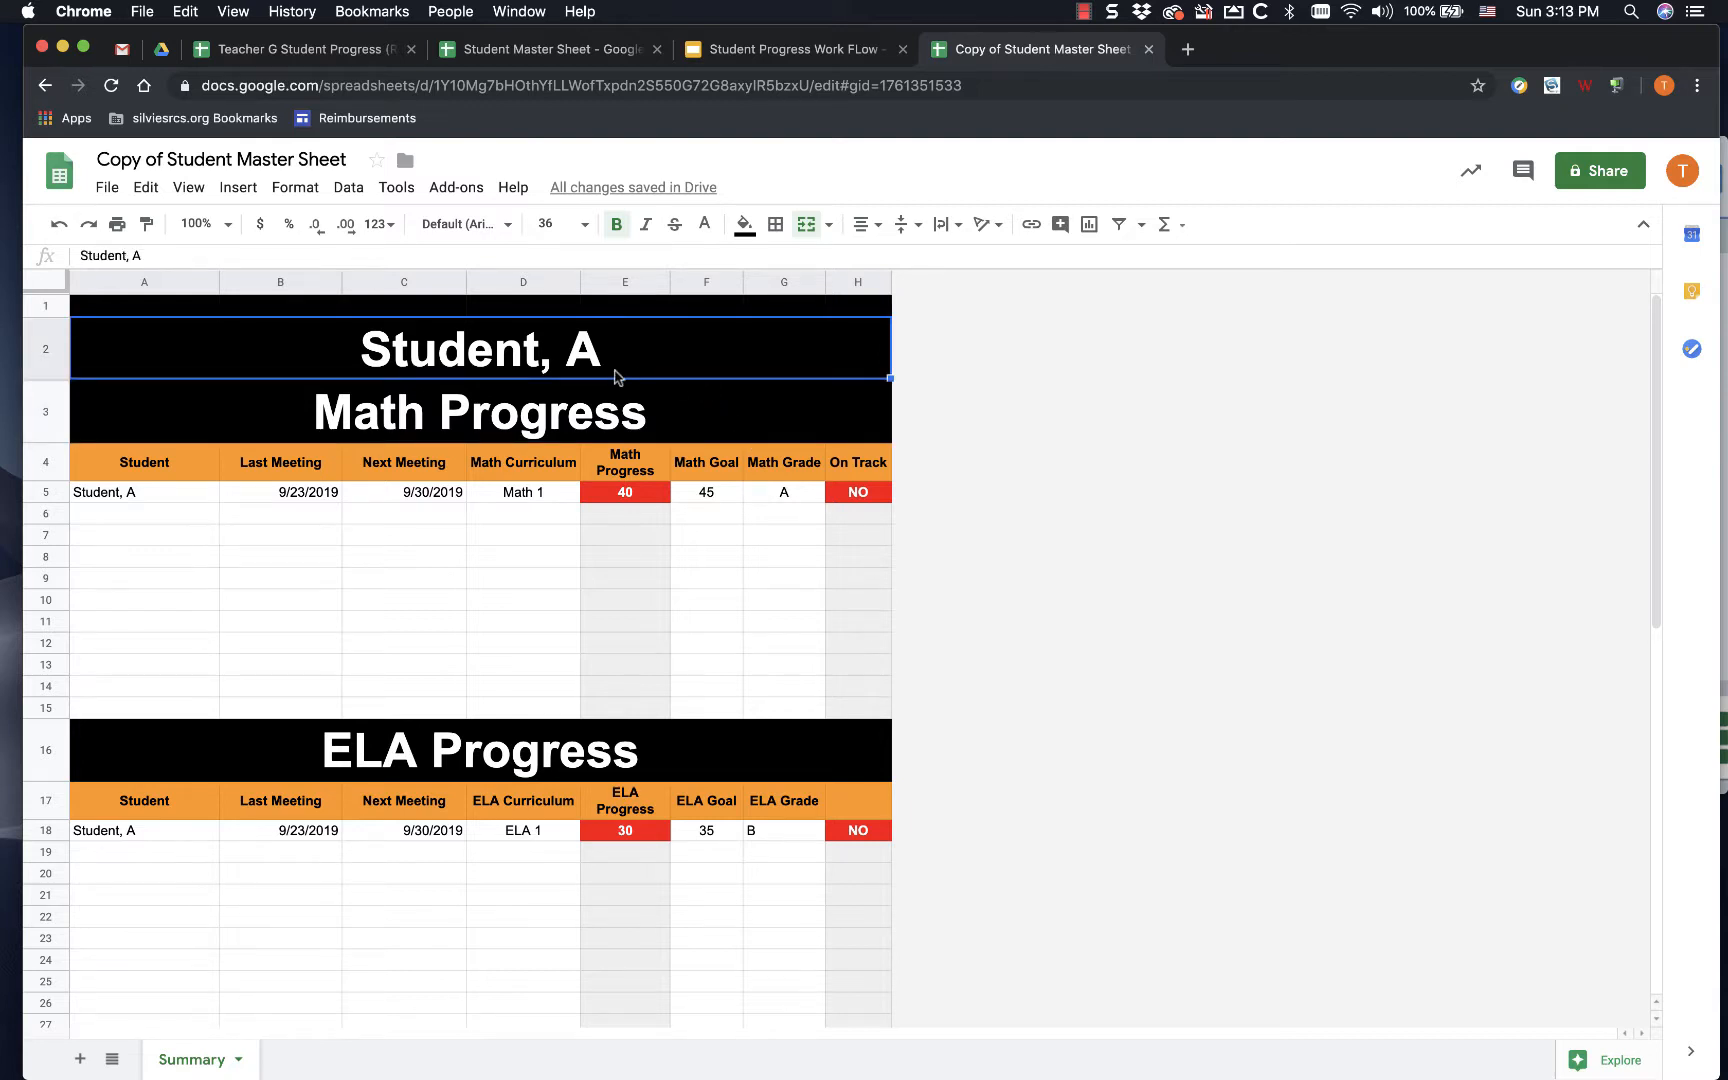
type("Sm")
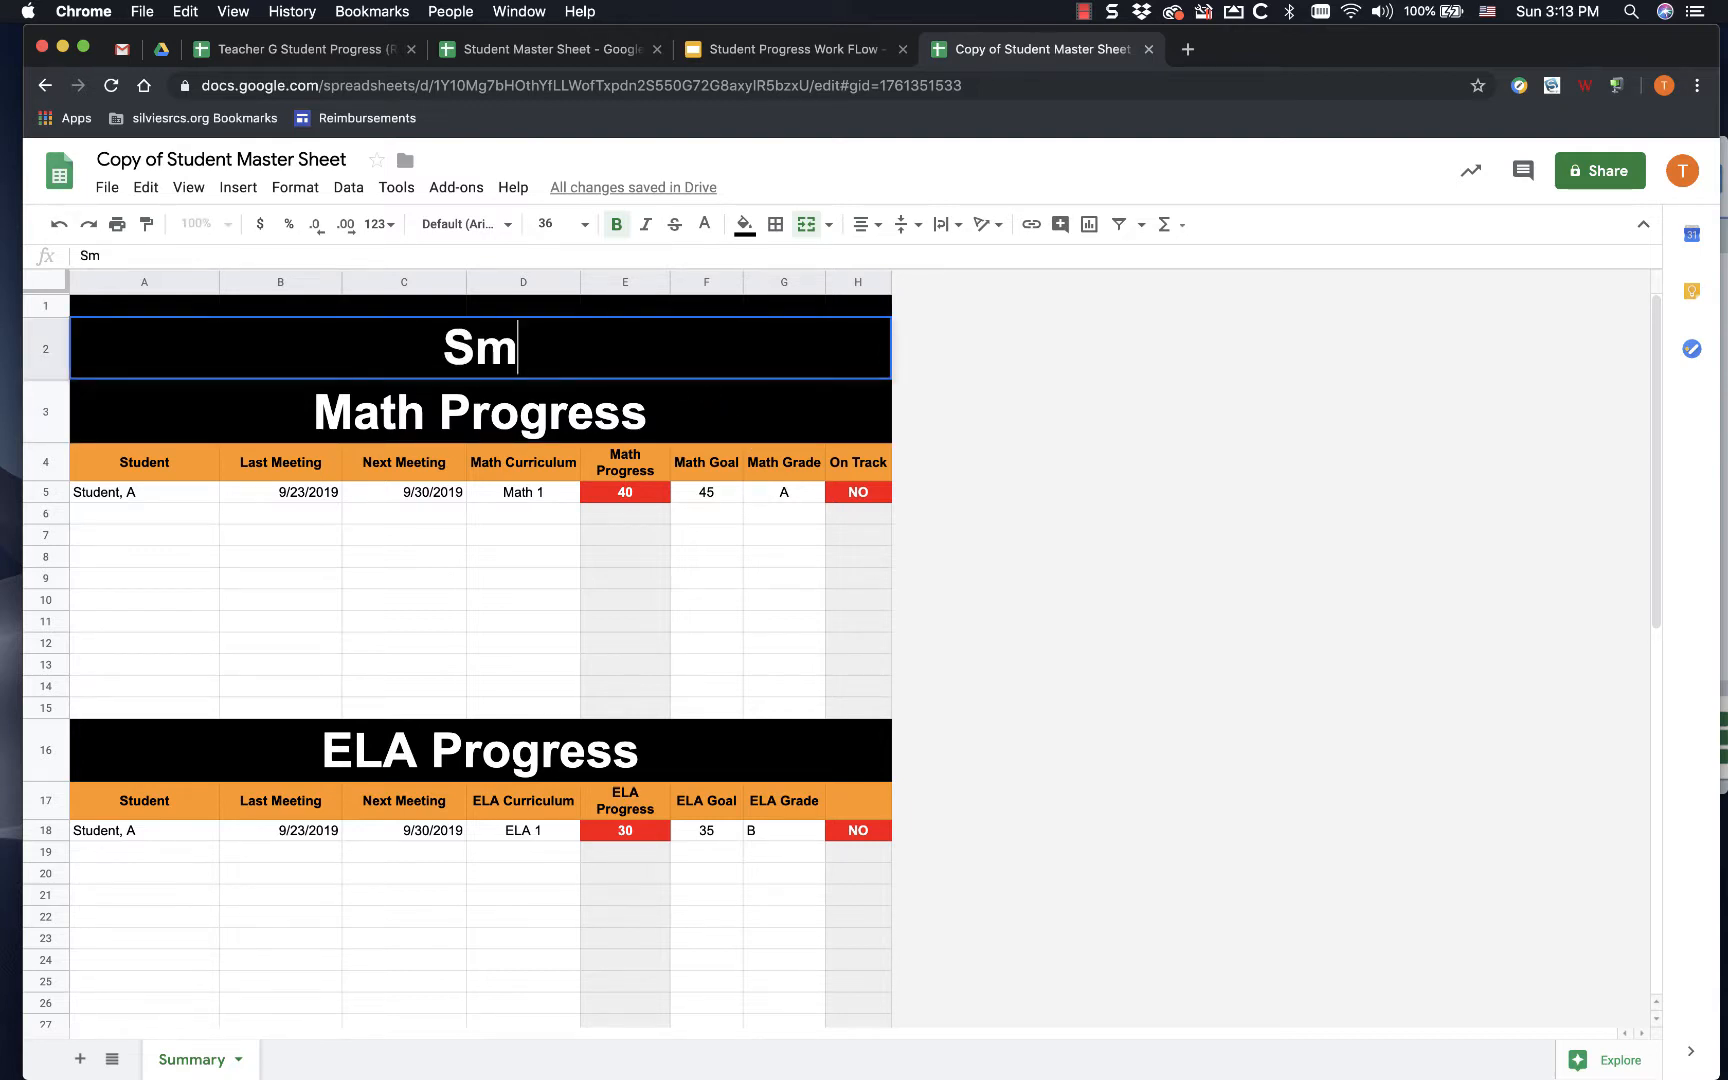
type("ith, John")
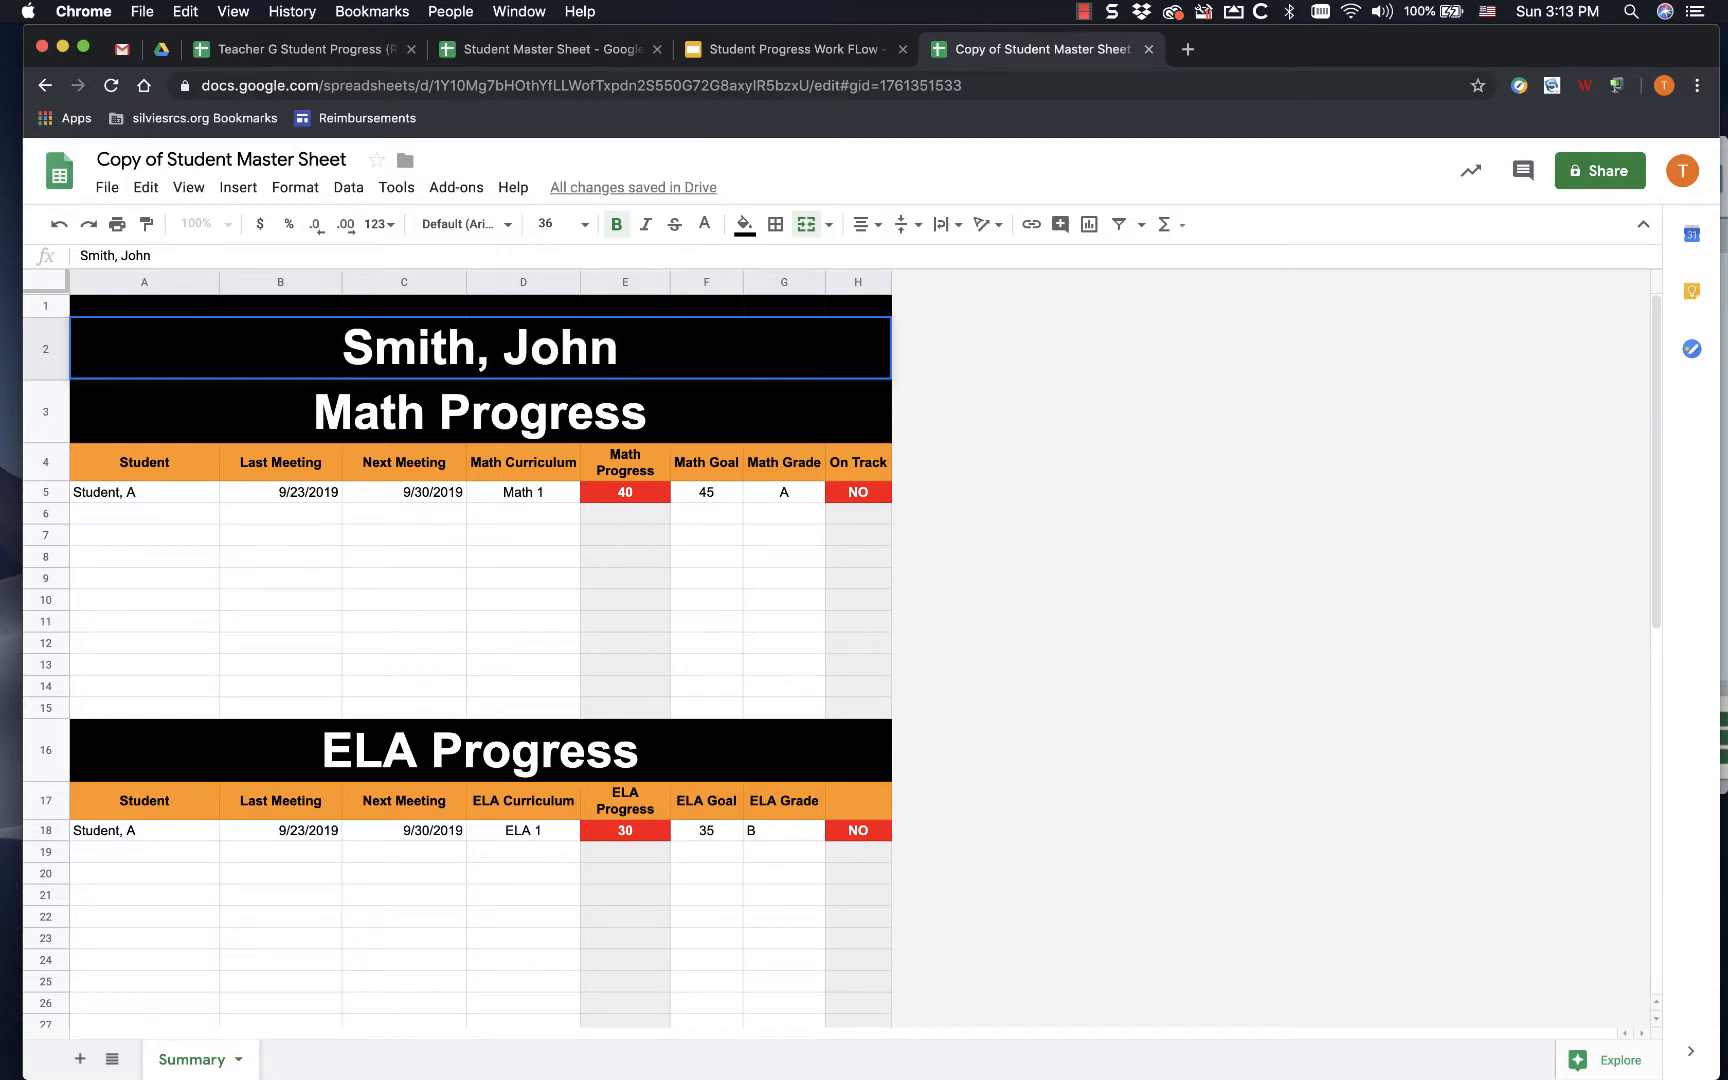
key("Return")
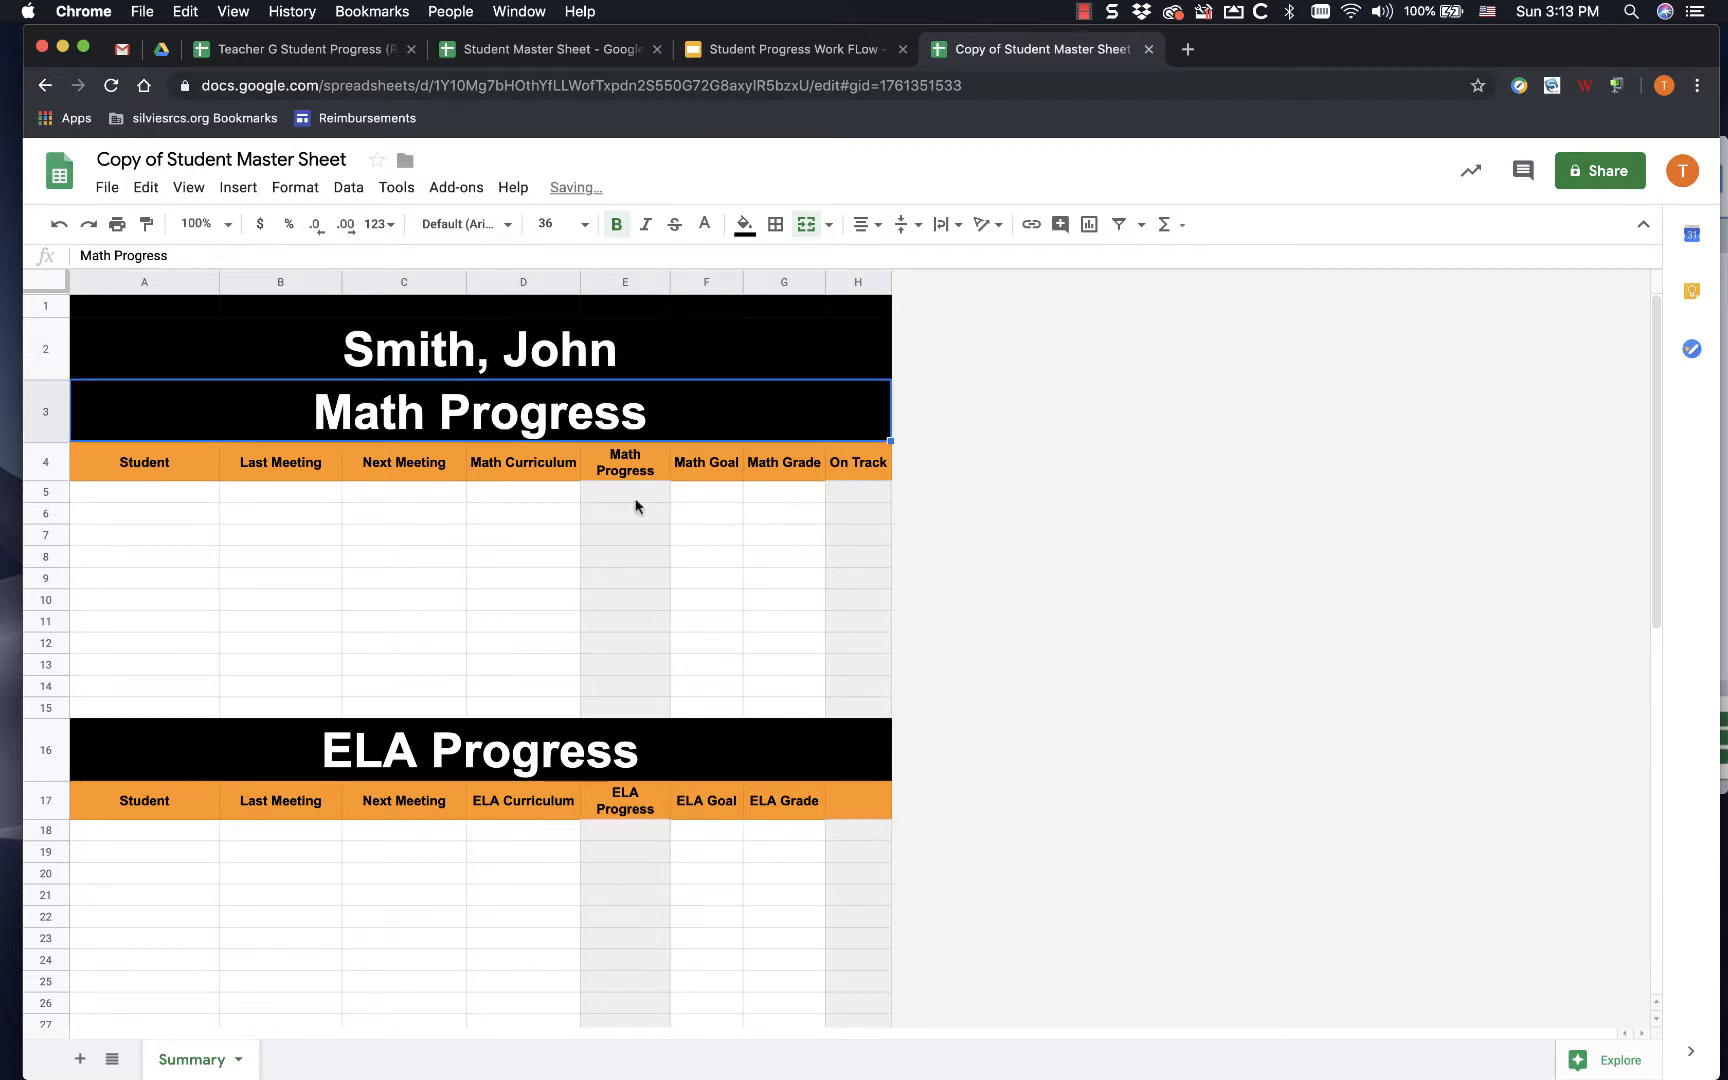
- Hide row 1 of the Copy of Student Master Sheet and consult the Student Spreadsheets slide in Student Progress Work FLow
left_click(48, 304)
right_click(48, 304)
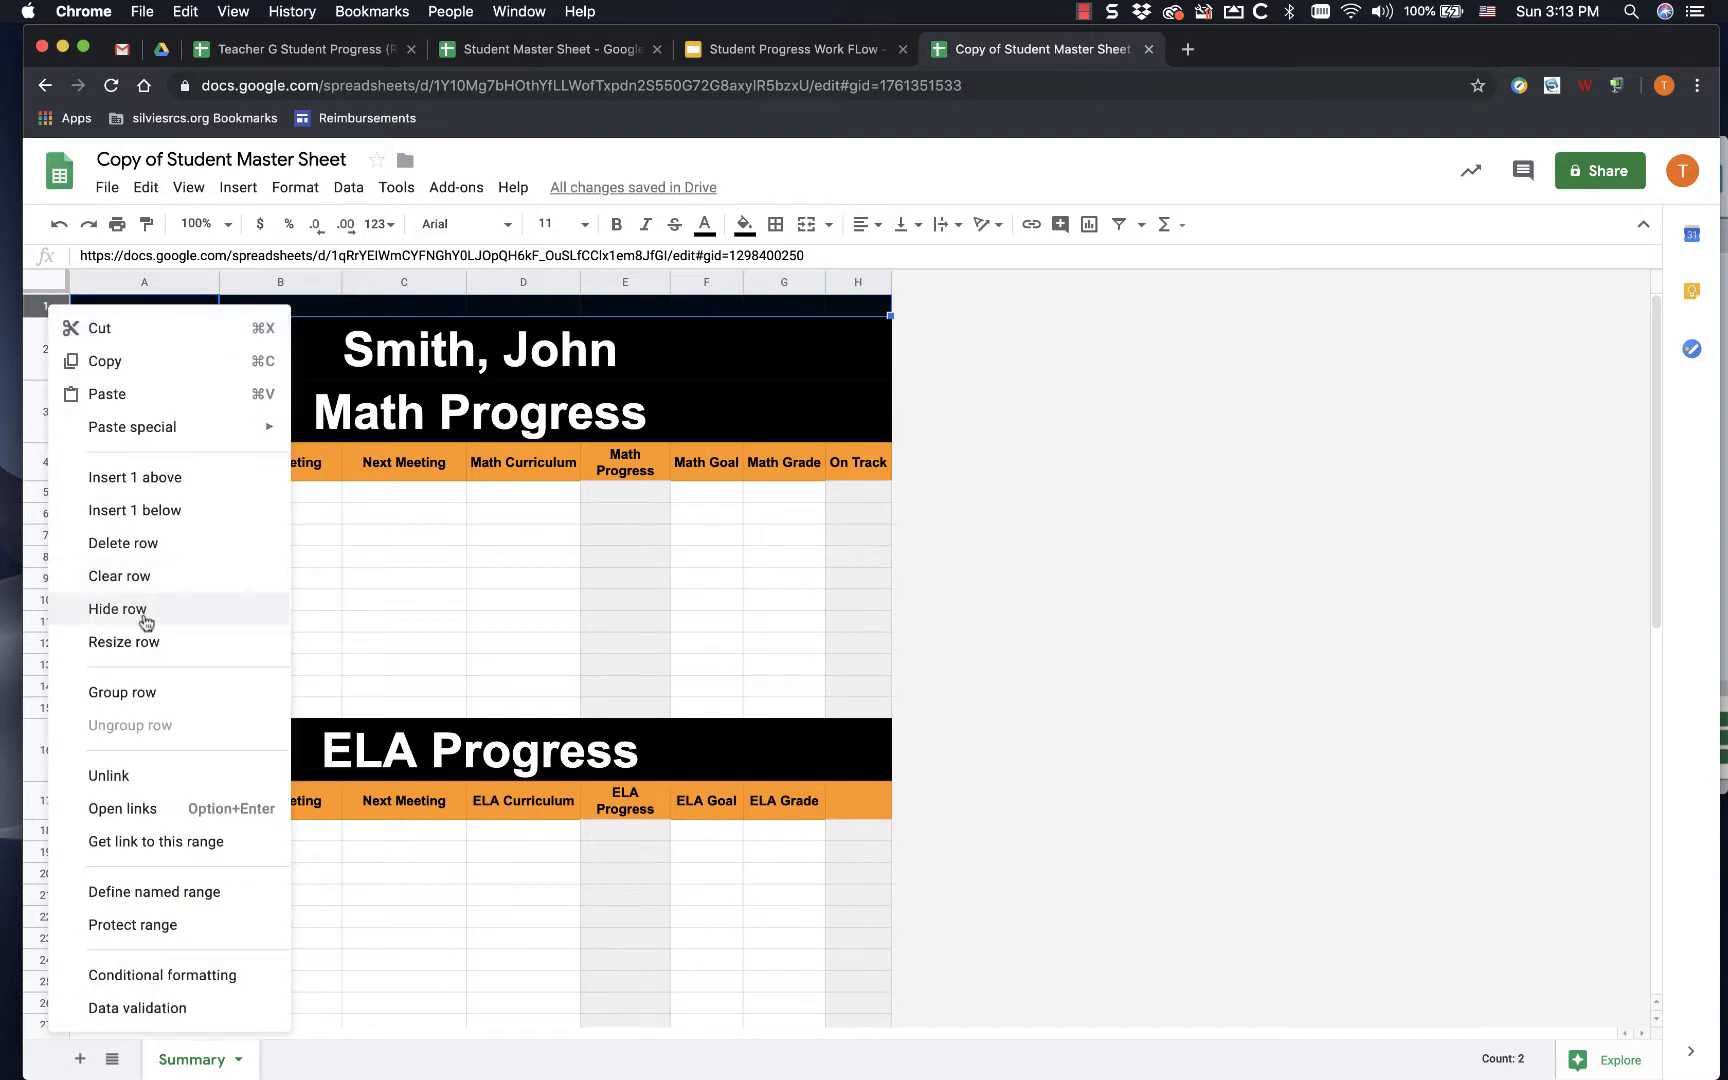
left_click(149, 612)
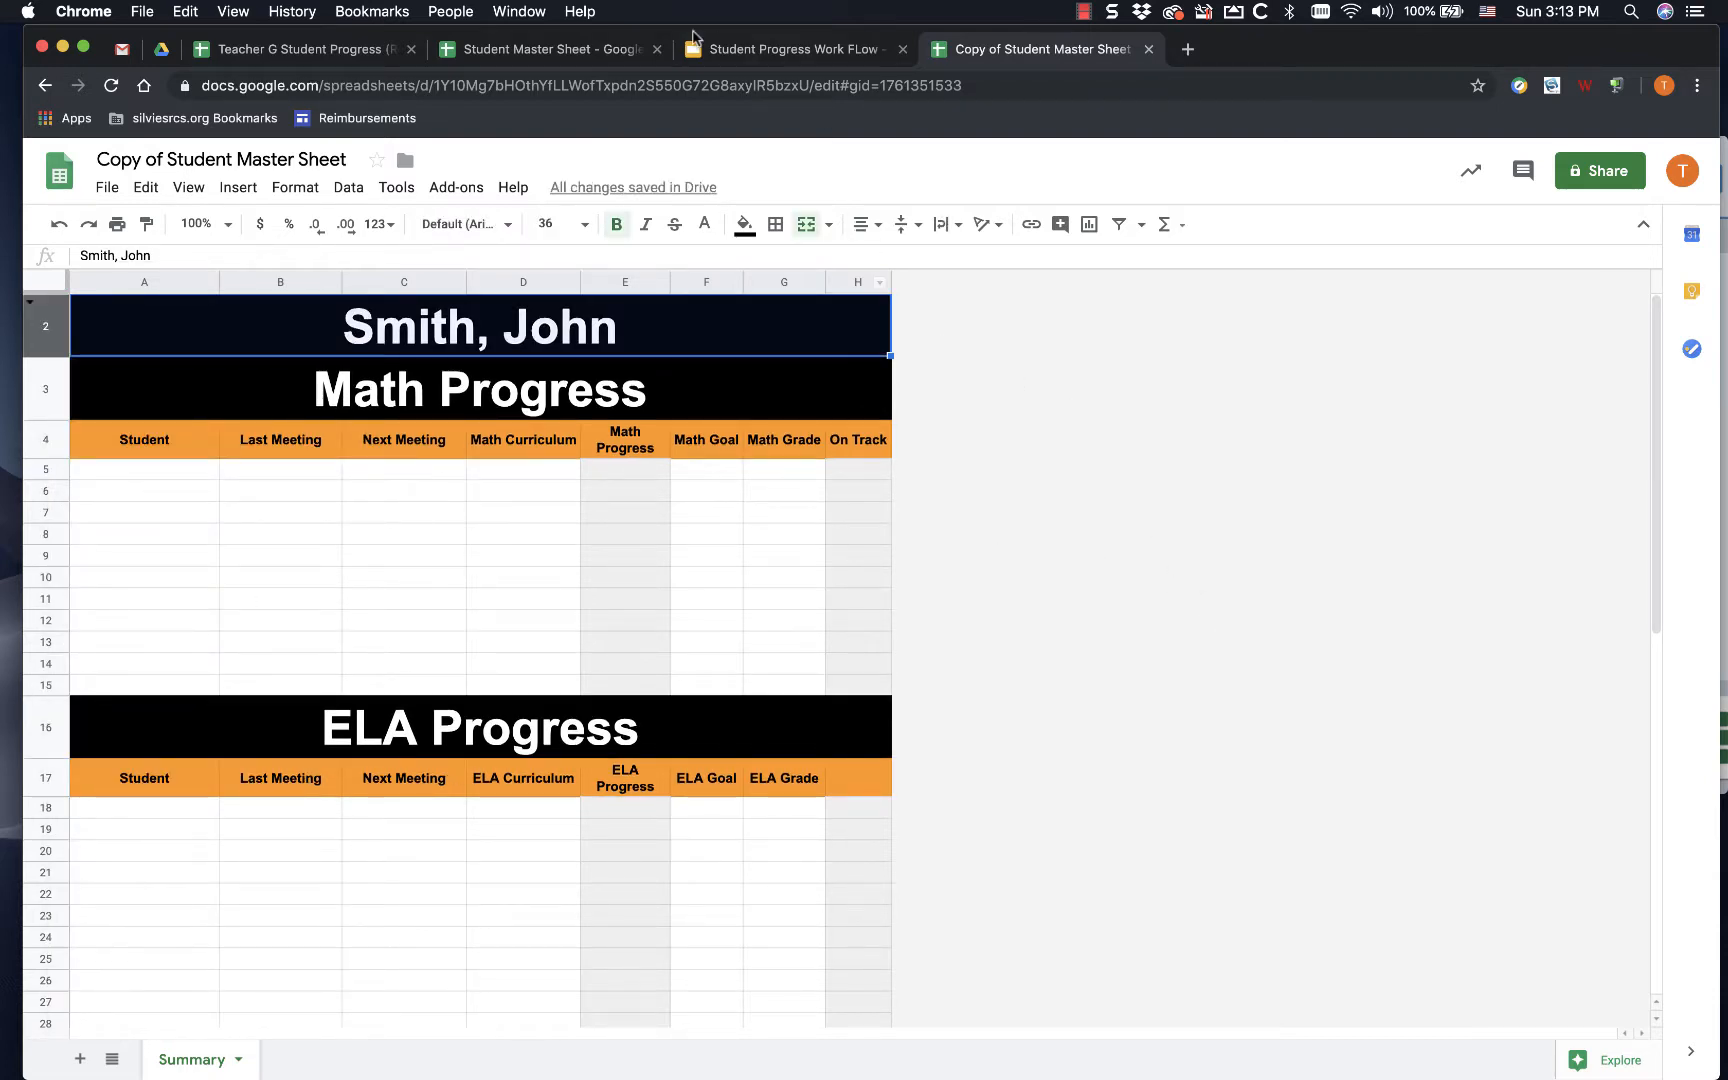
left_click(771, 52)
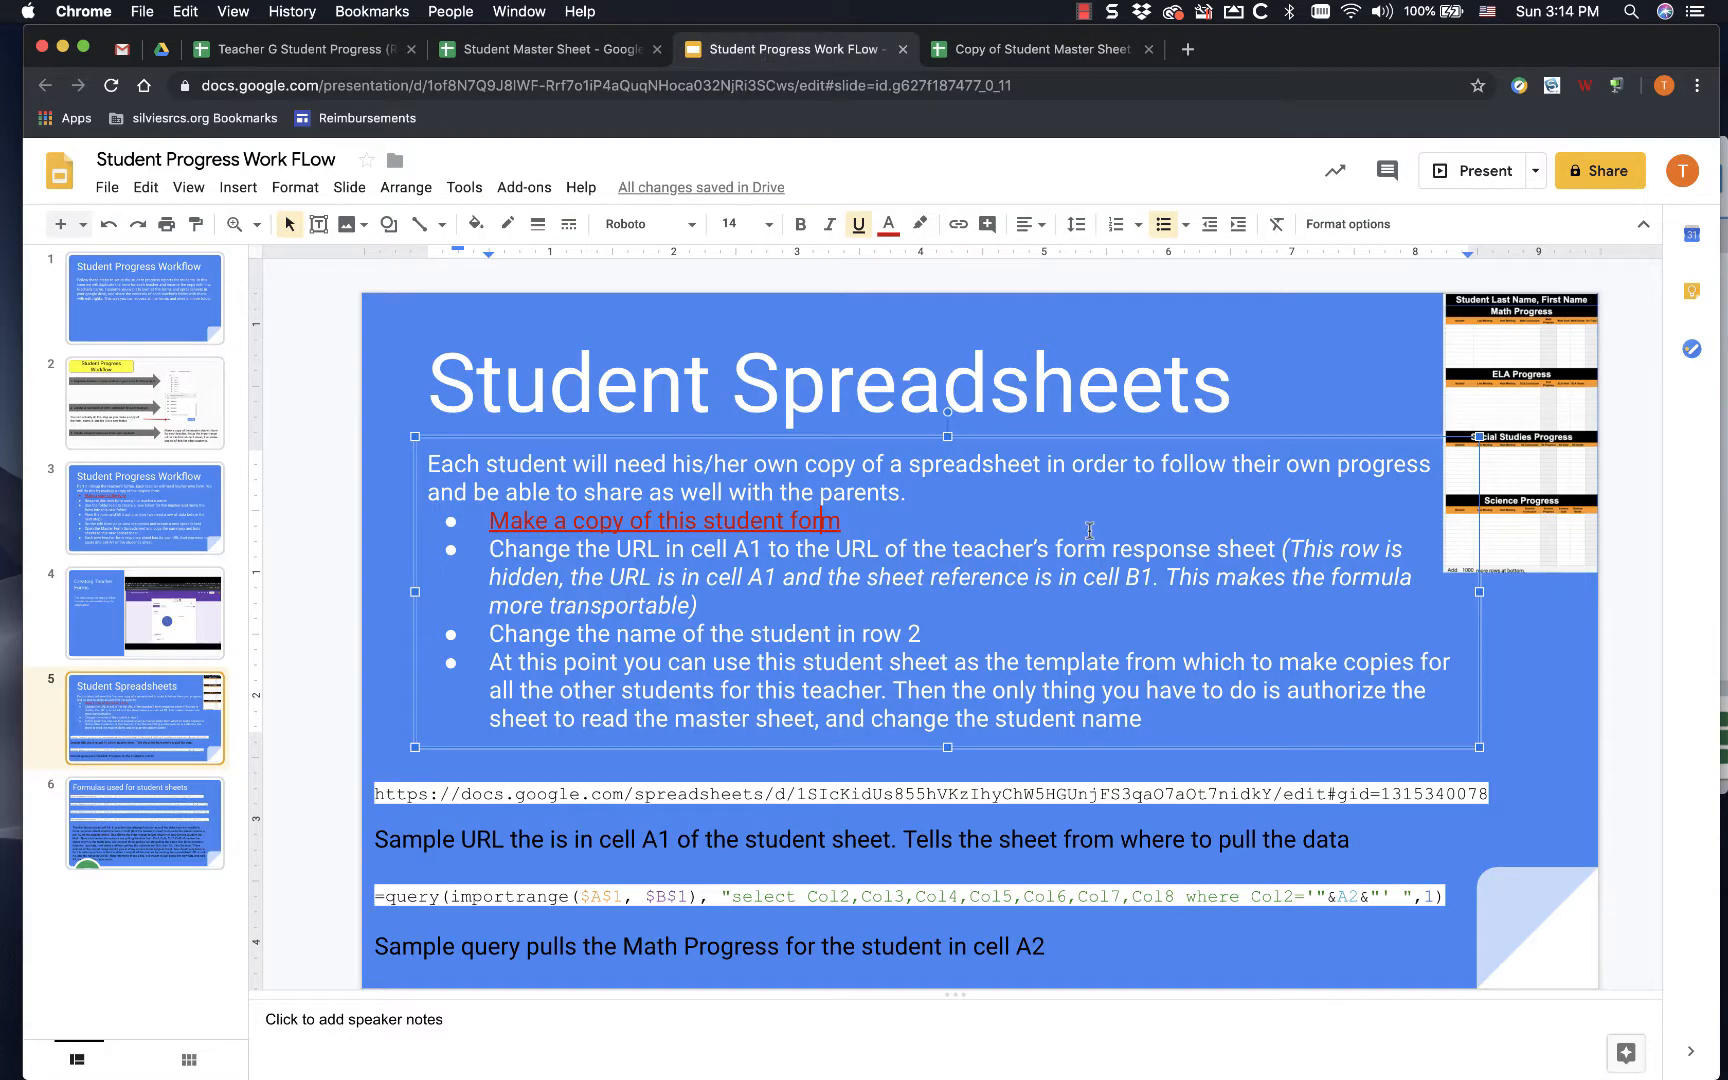
left_click(1338, 401)
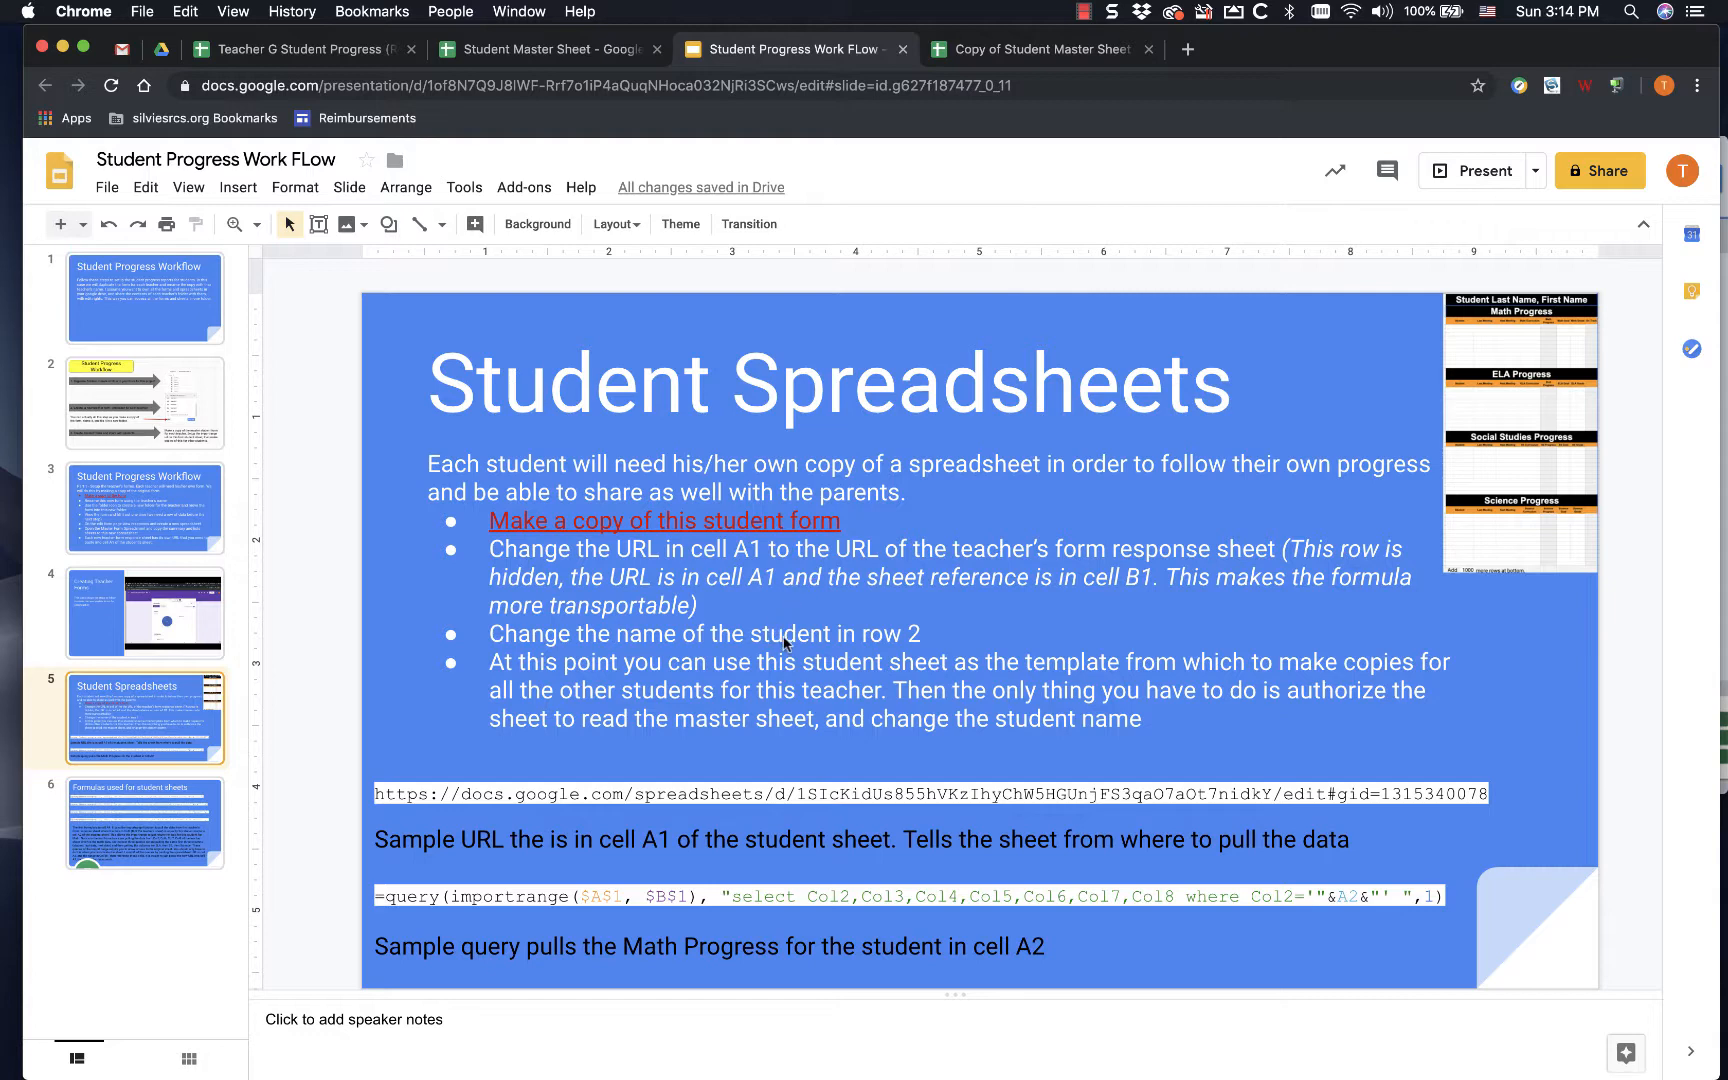
- Move the Copy of Student Master Sheet into the Teacher G folder inside Student Progress and check that folder in Drive
left_click(1015, 48)
left_click(405, 163)
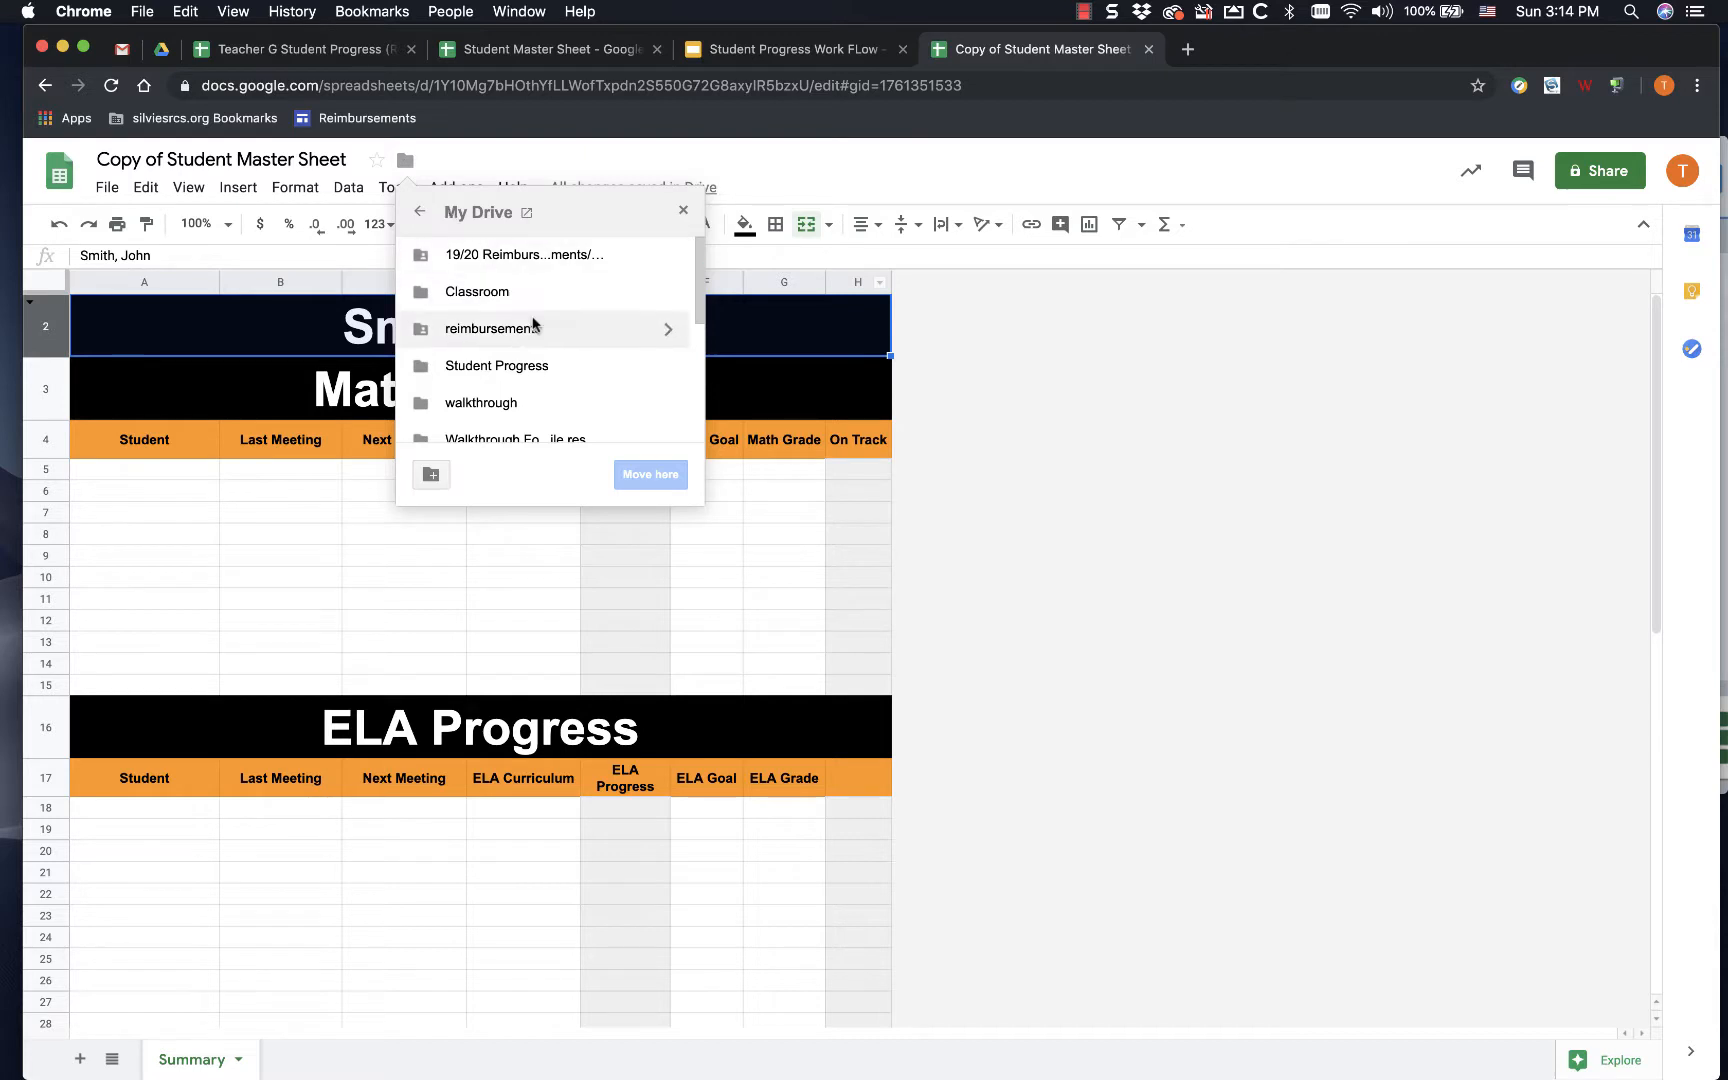
mouse_move(618, 377)
left_click(668, 368)
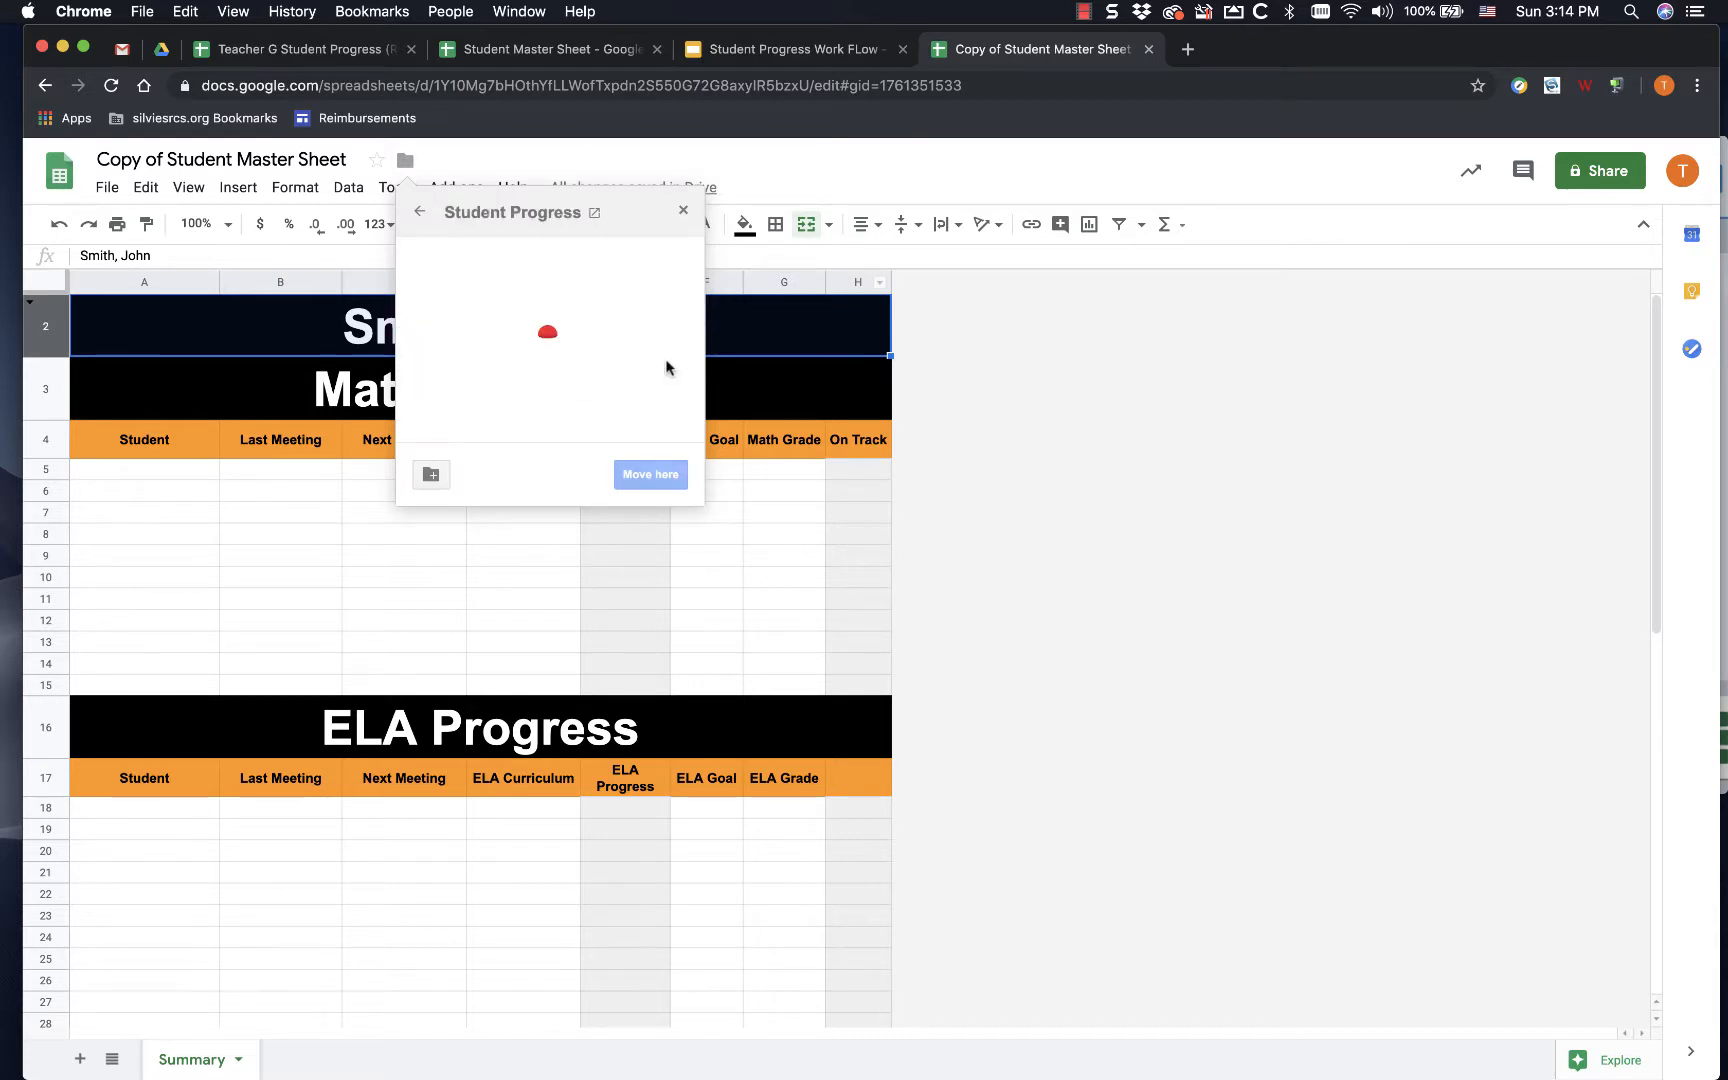
scroll(598, 404, "down", 2)
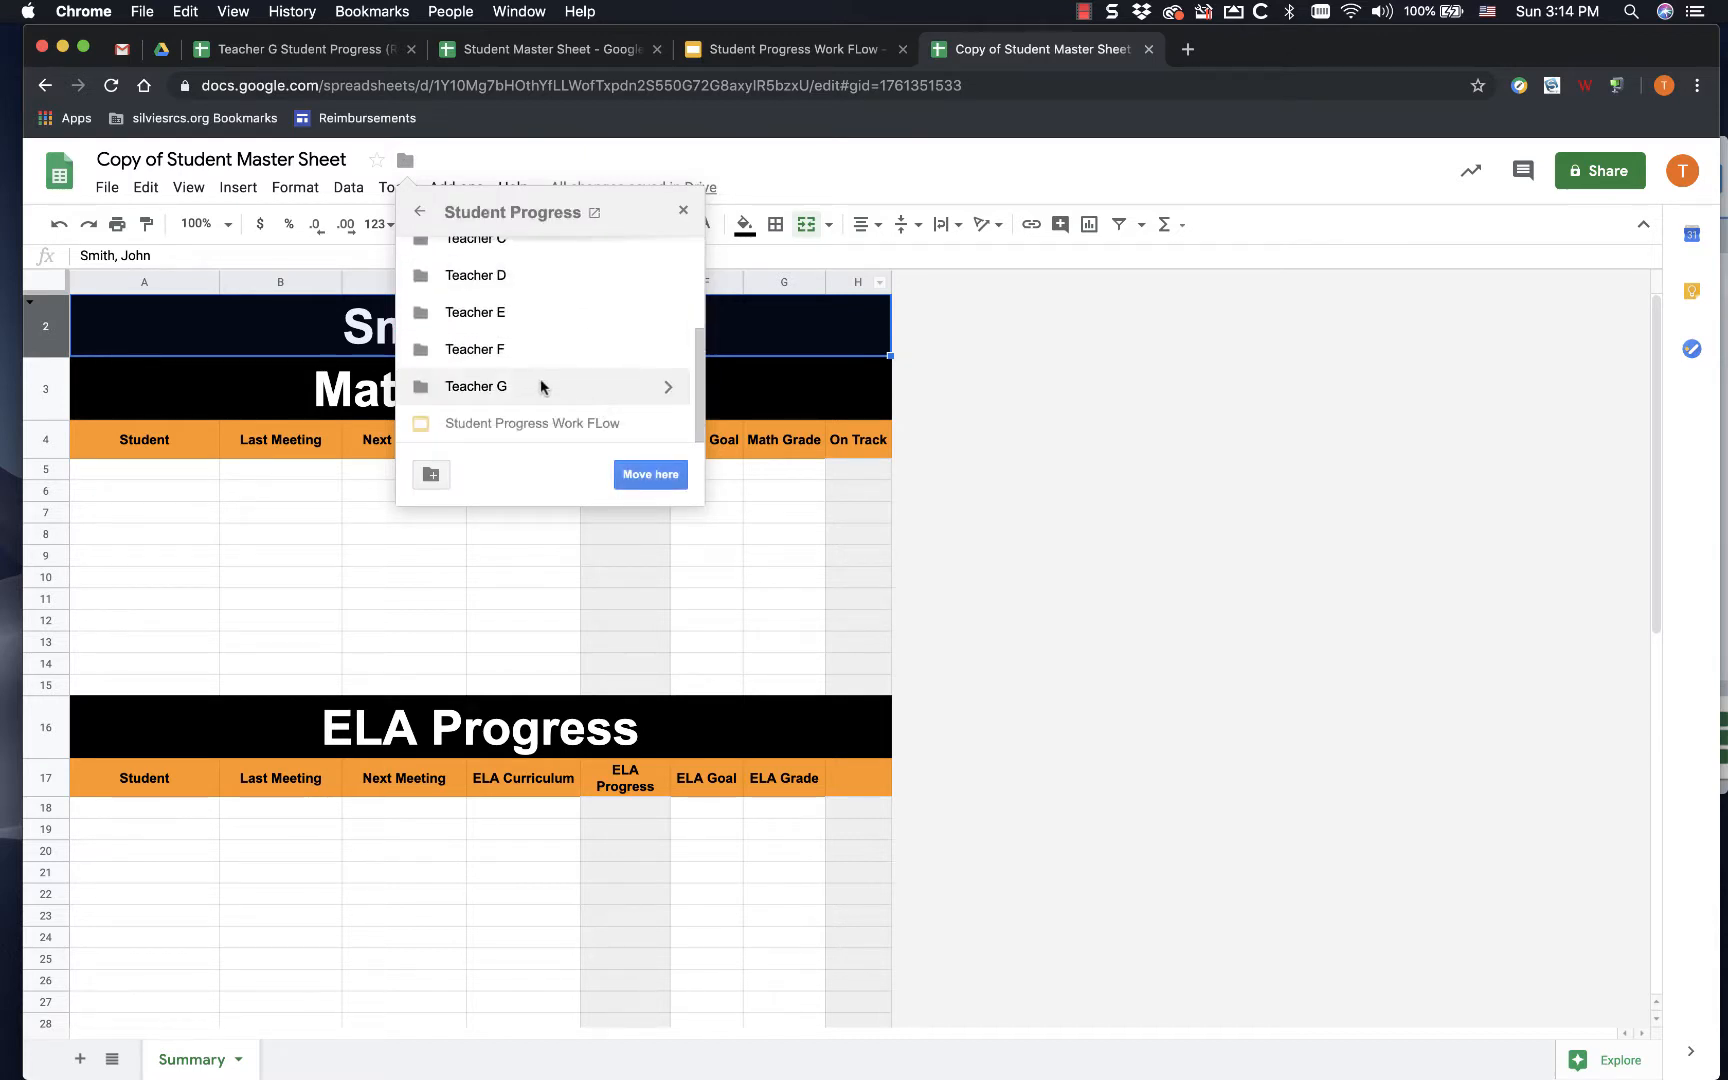
left_click(572, 394)
left_click(650, 474)
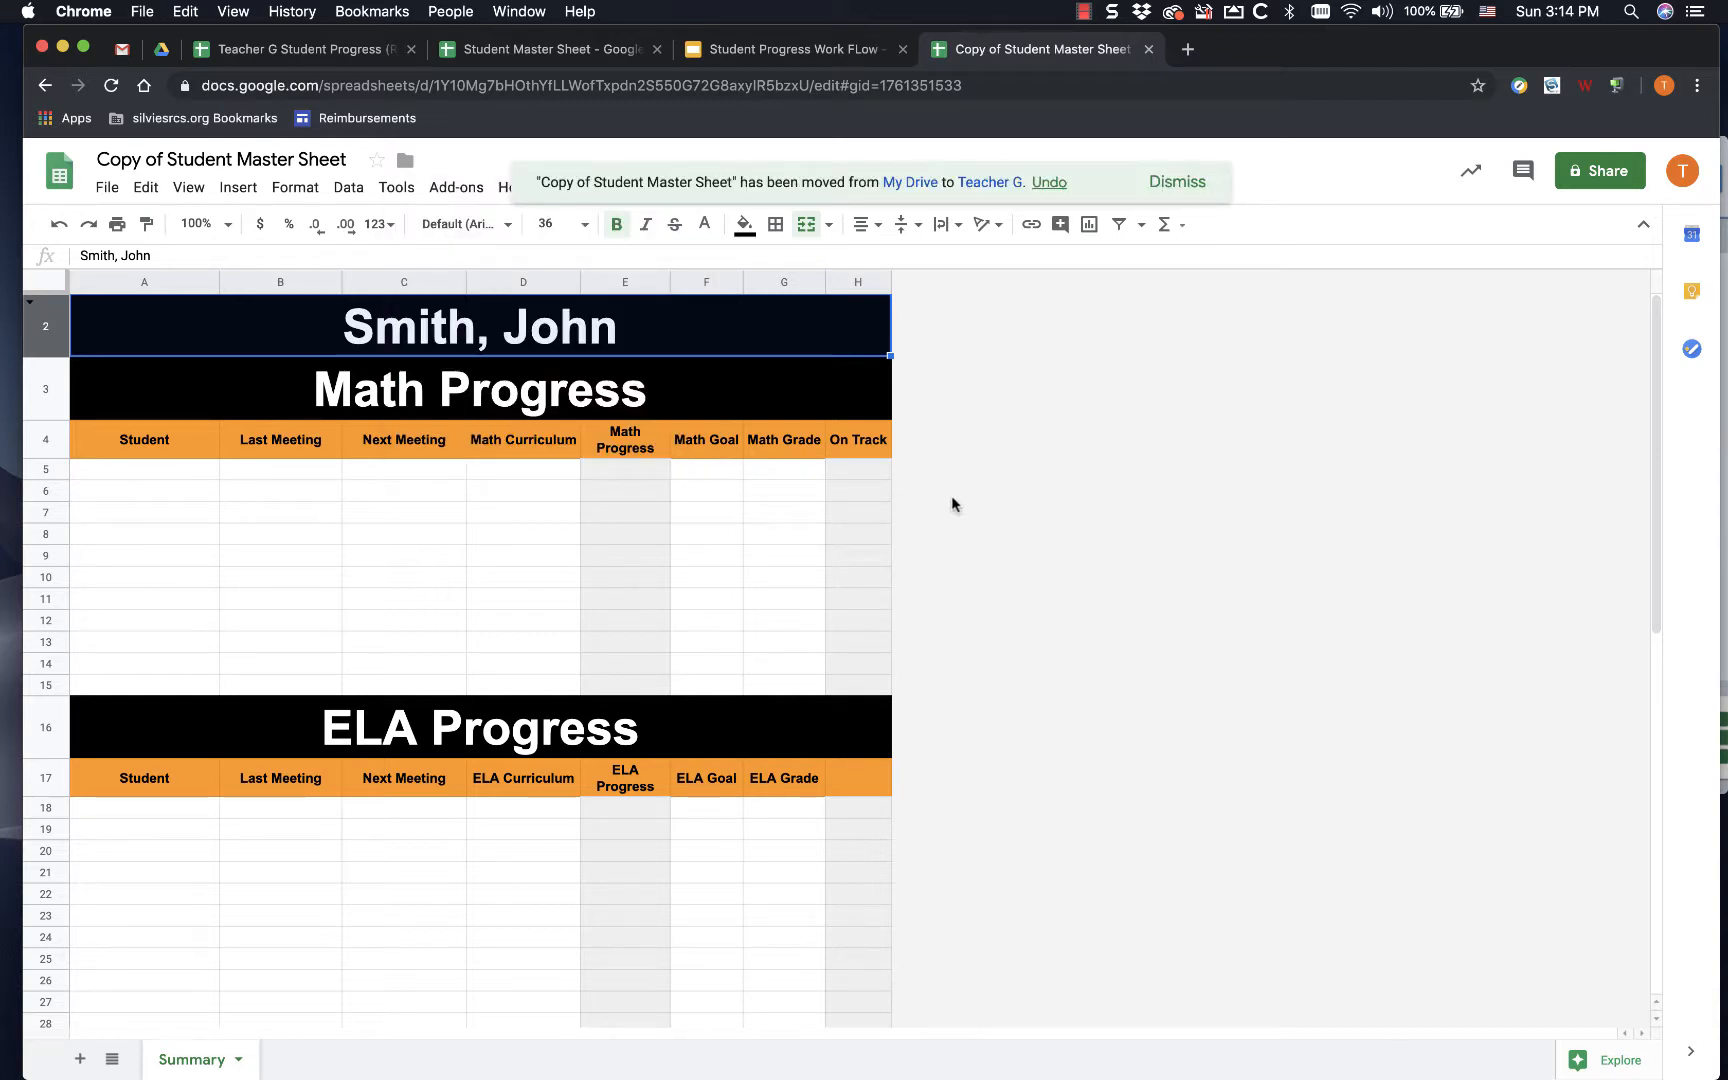
left_click(161, 55)
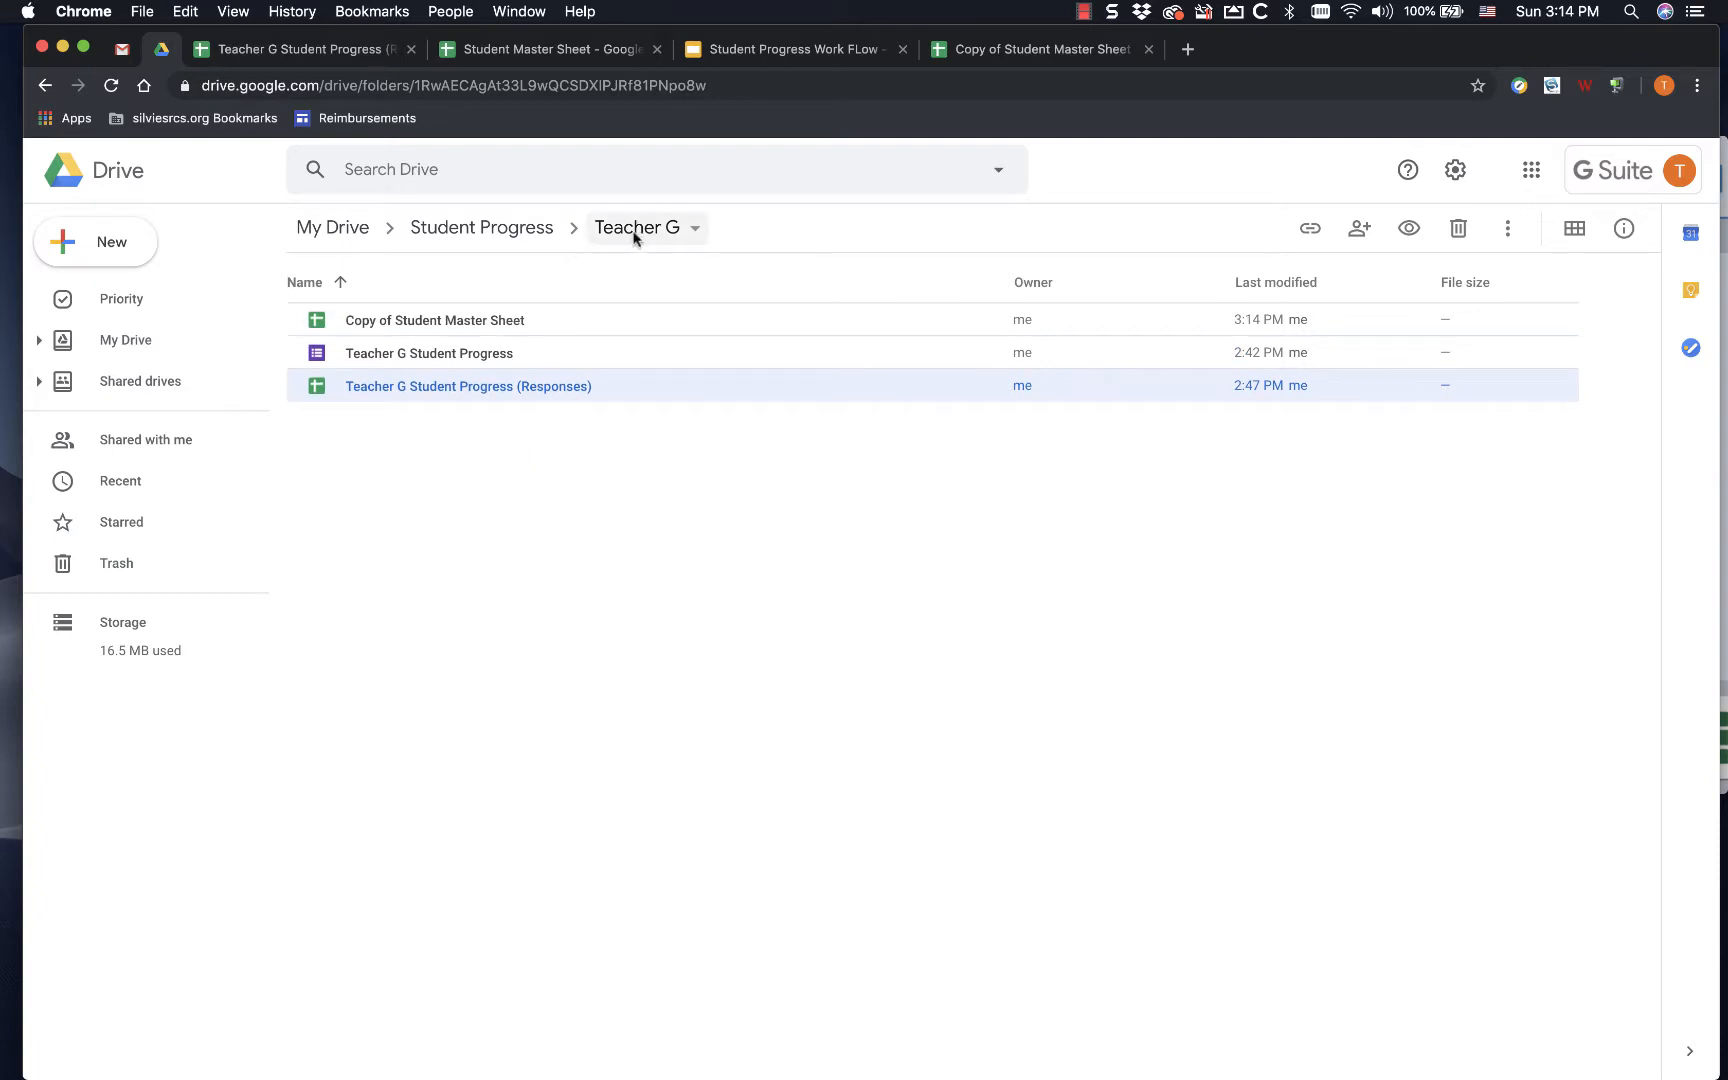
left_click(523, 526)
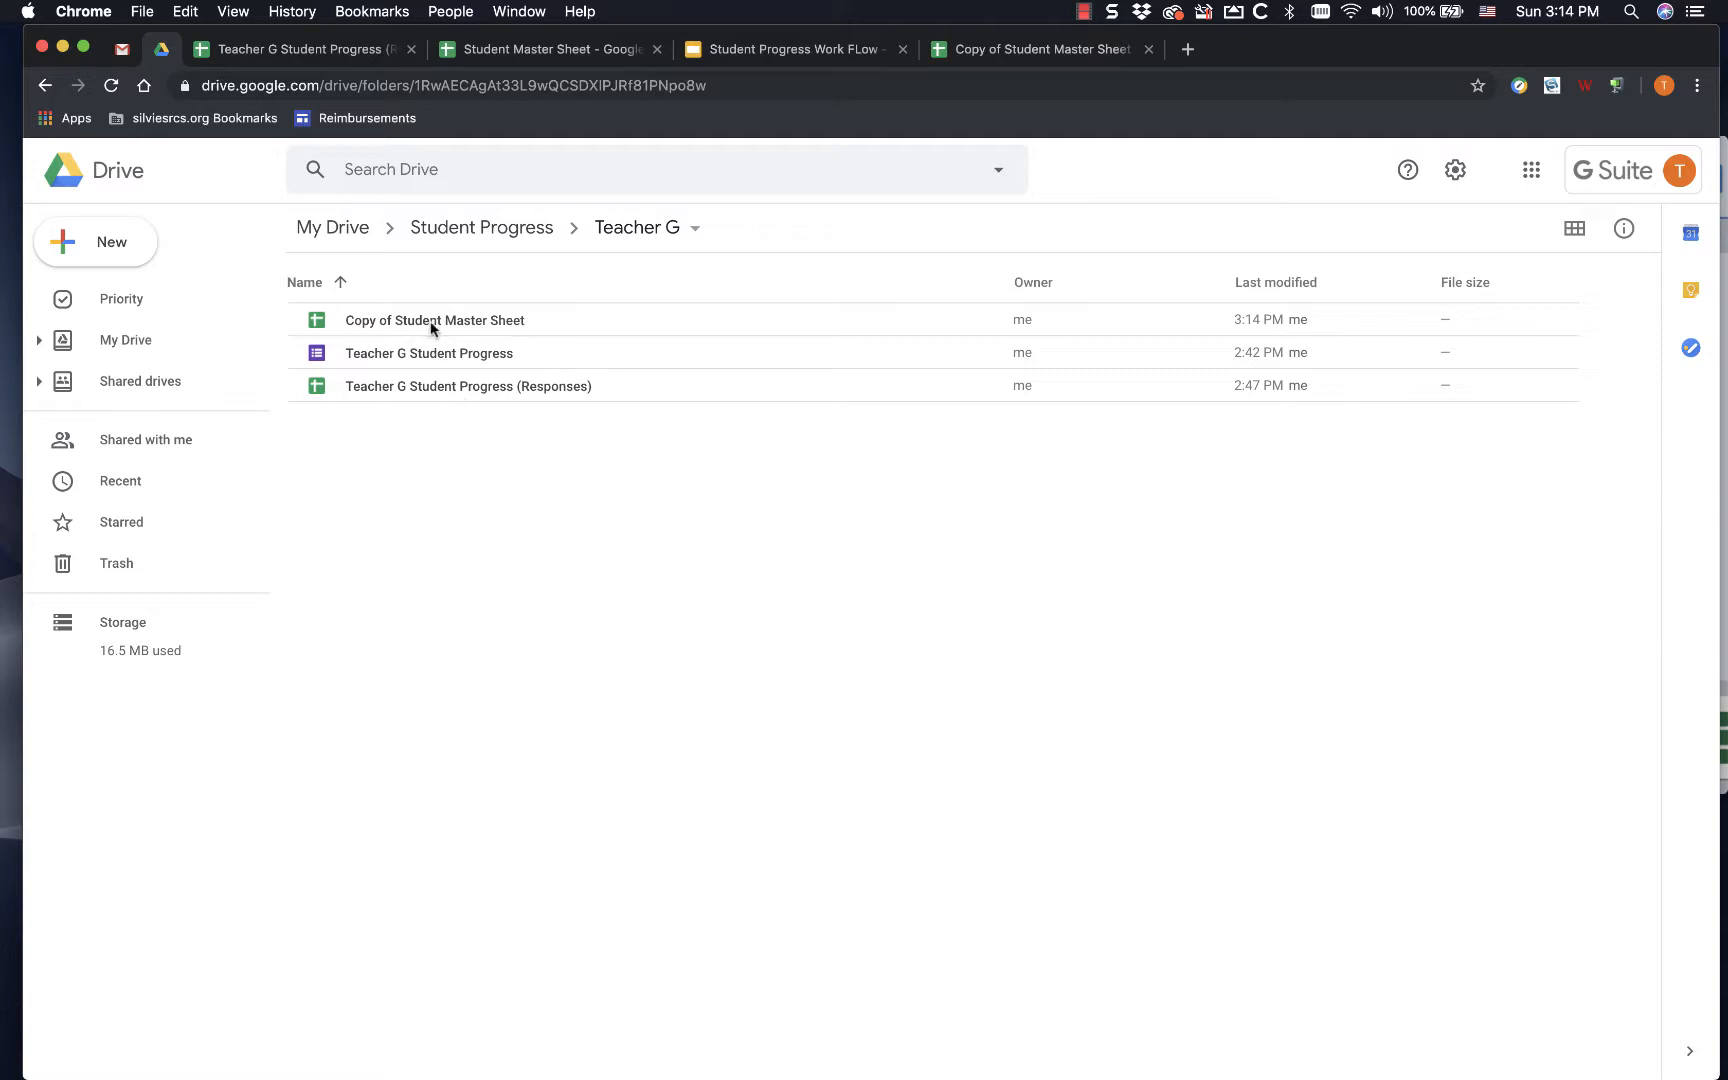
- Rename the Copy of Student Master Sheet with the student's last and first name and check the file in the Teacher G folder
left_click(1000, 52)
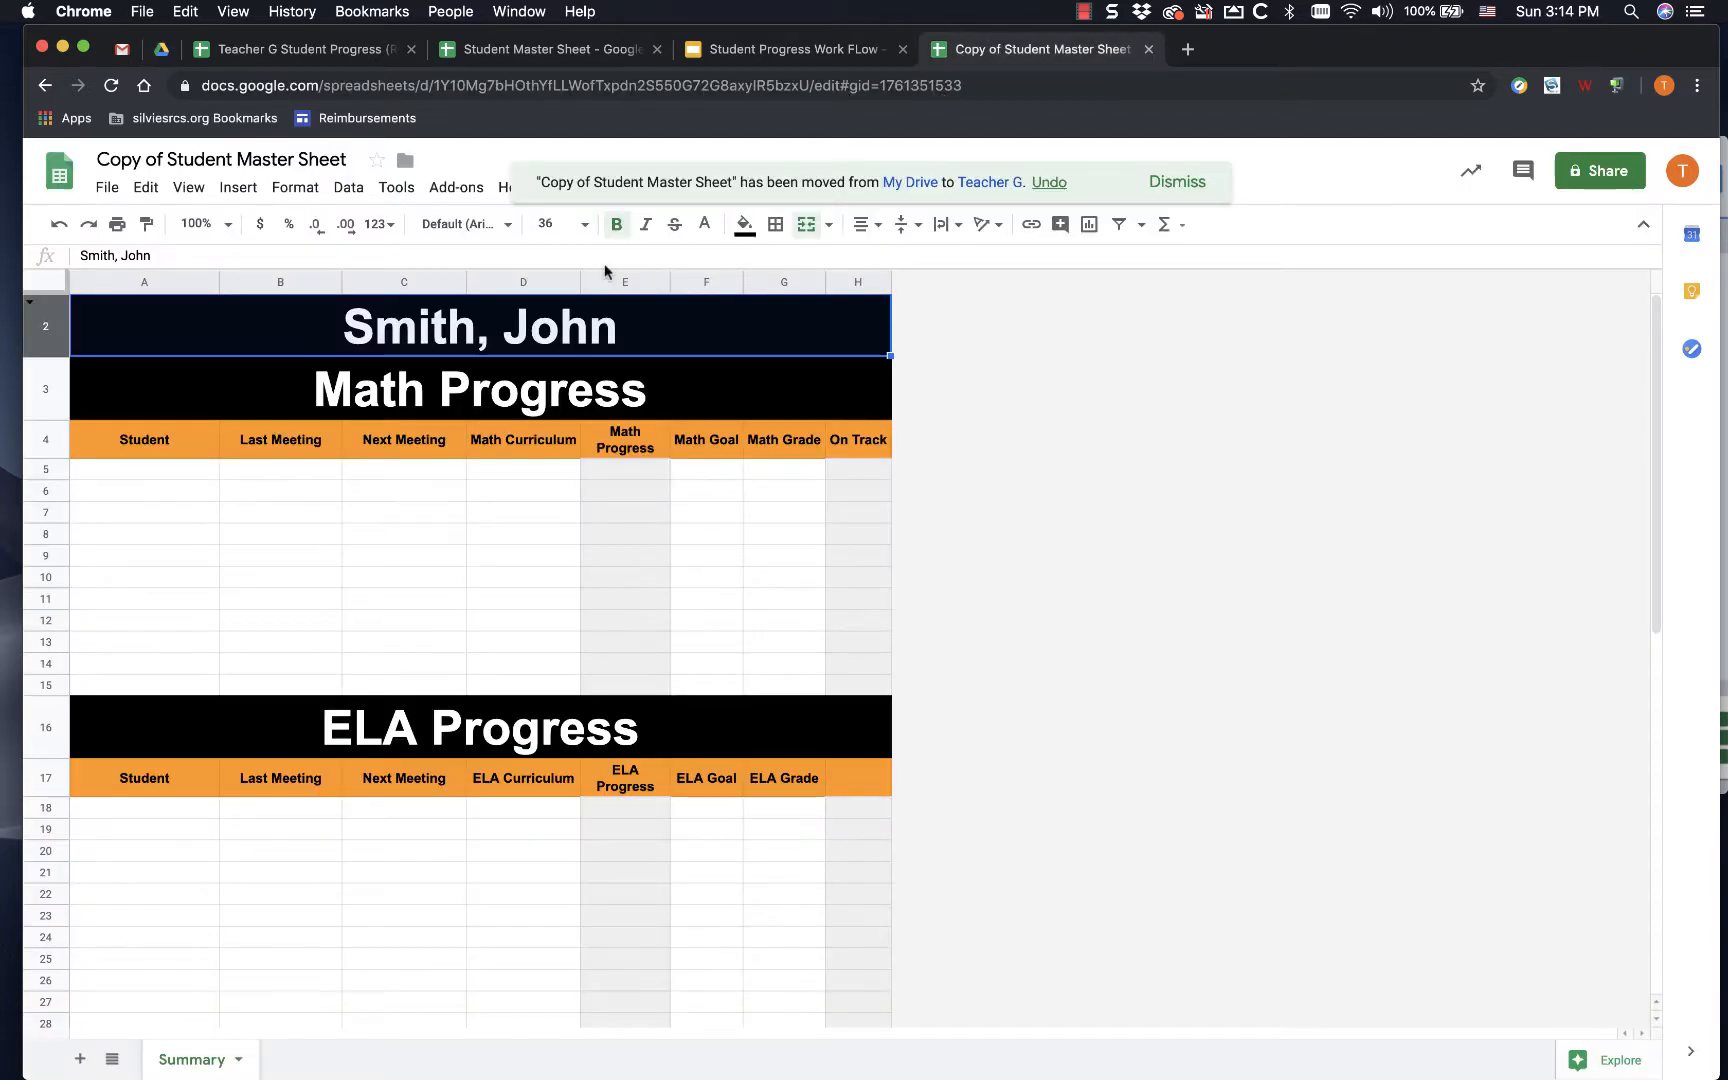
double_click(189, 159)
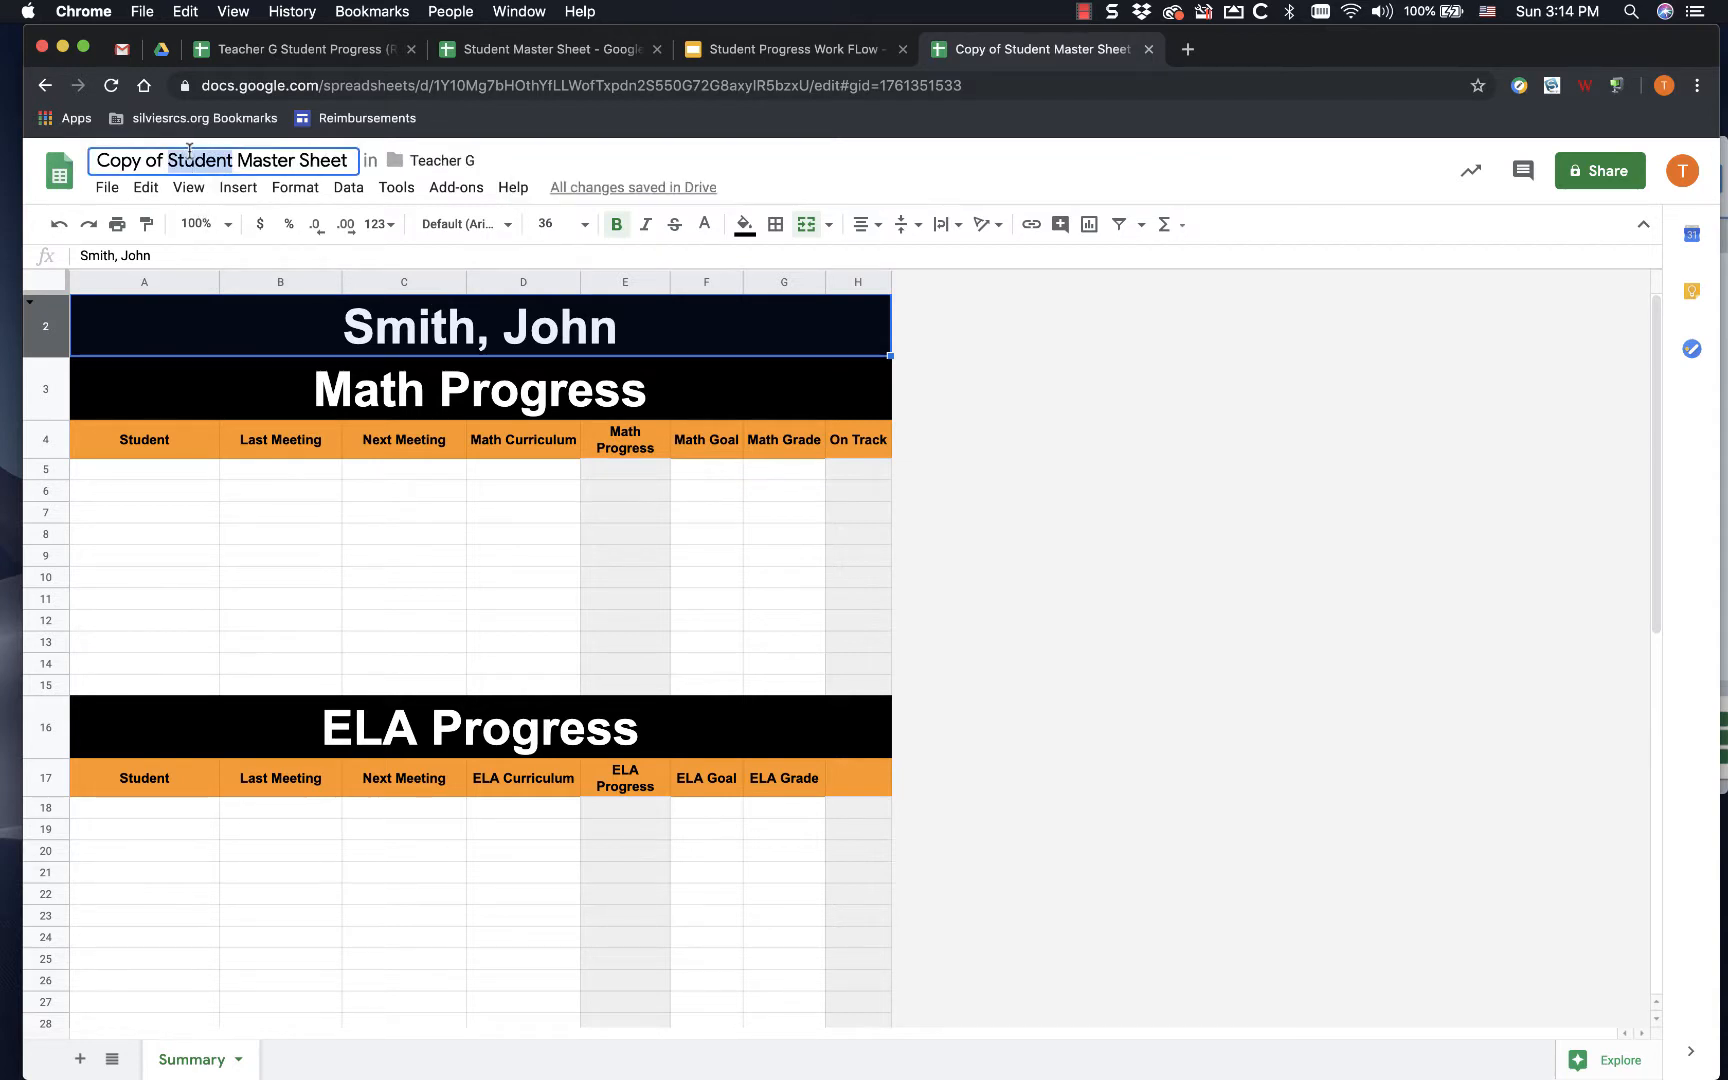
double_click(283, 160)
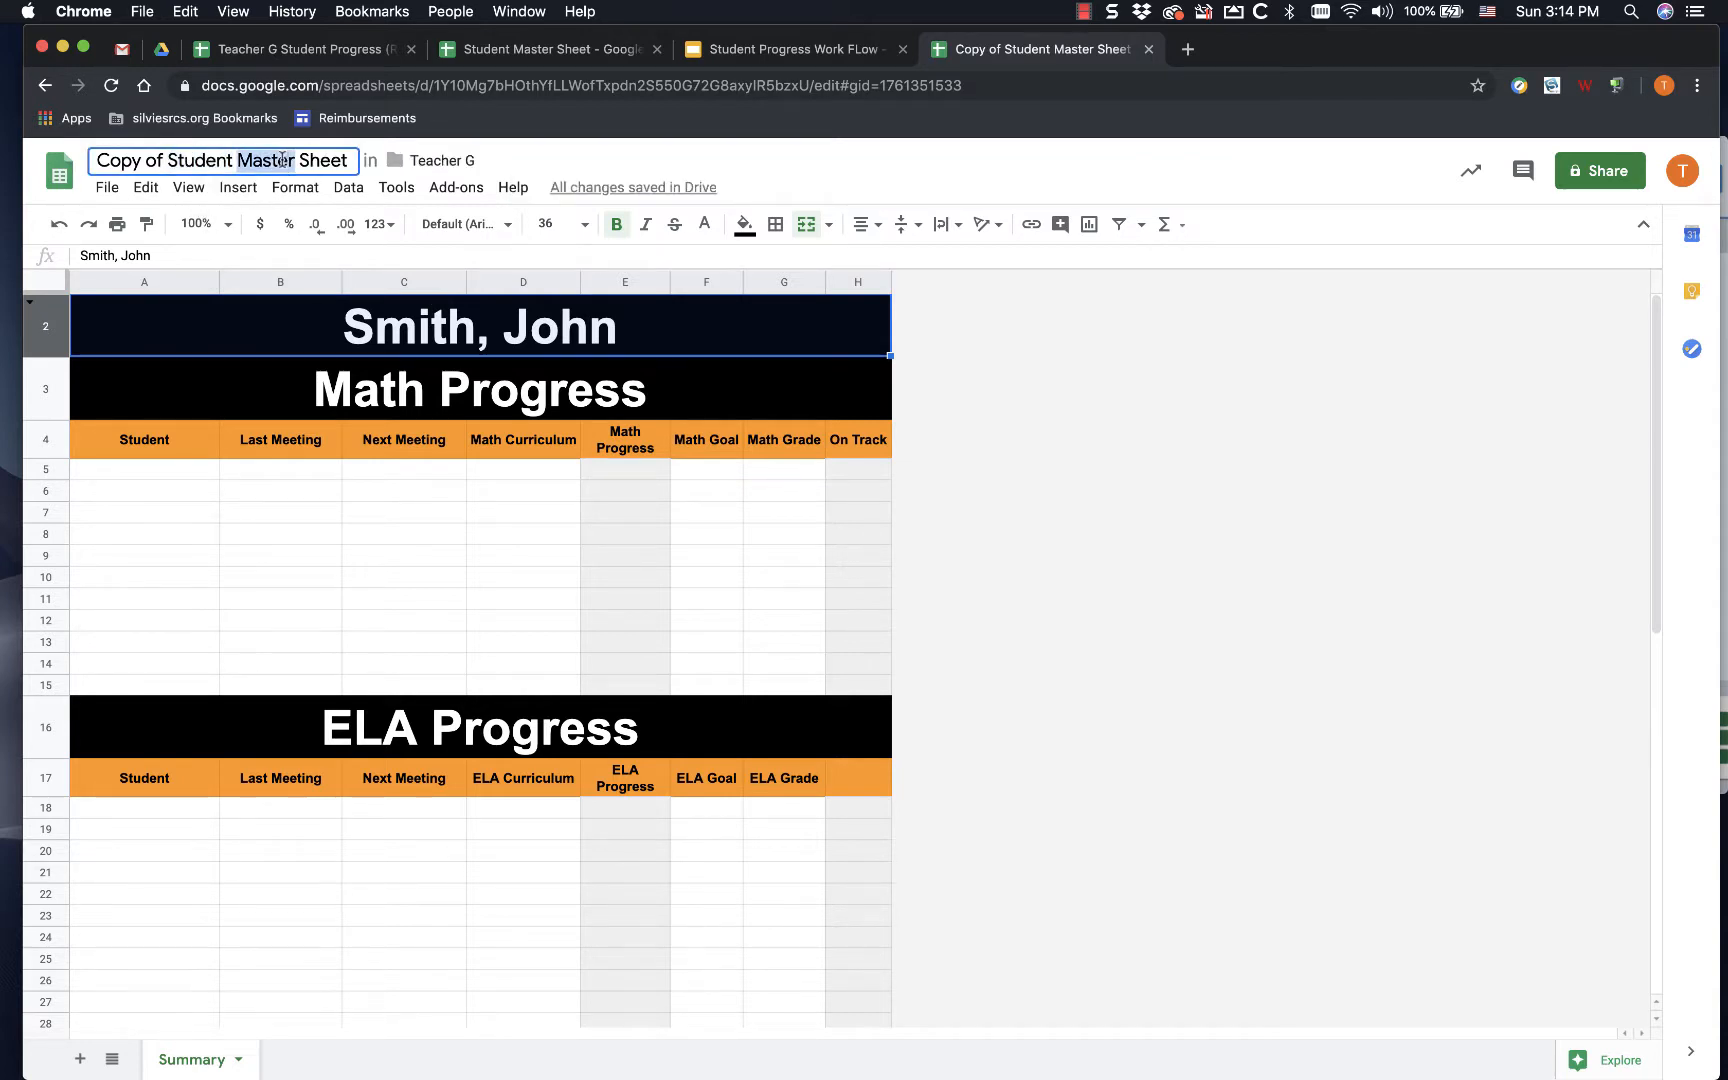
left_click_drag(102, 160, 385, 182)
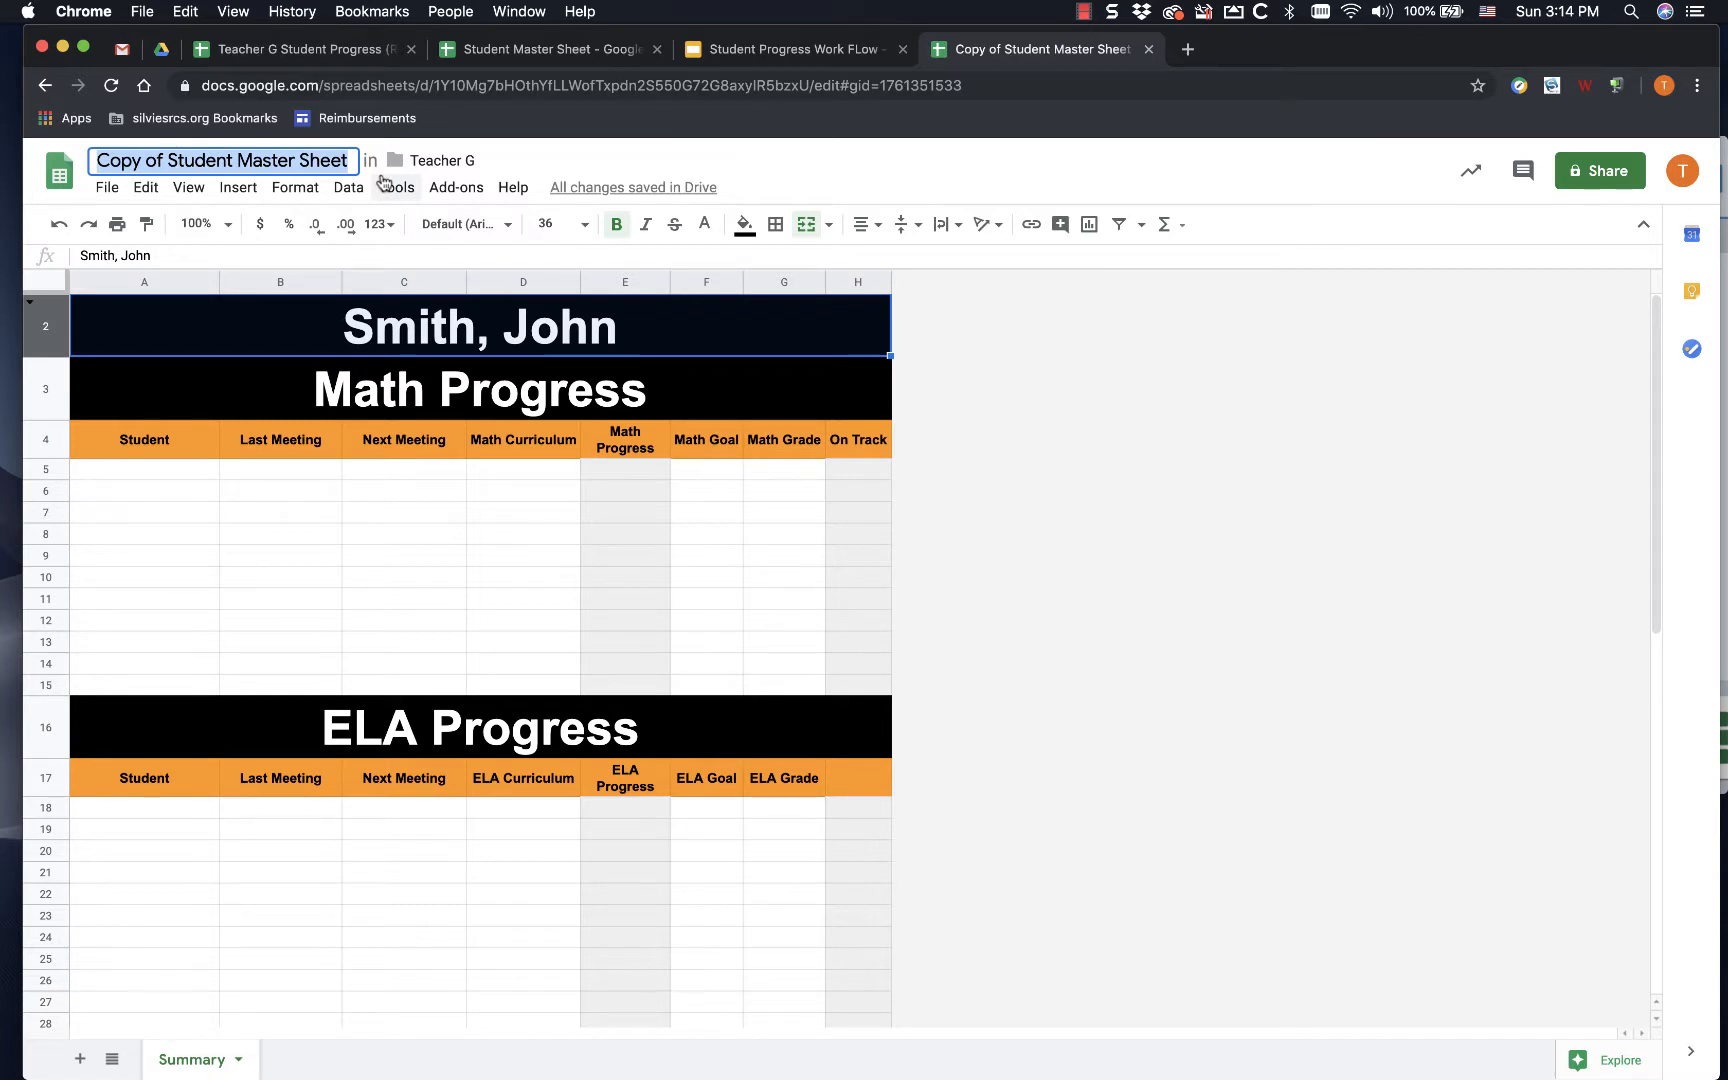
type("Smith")
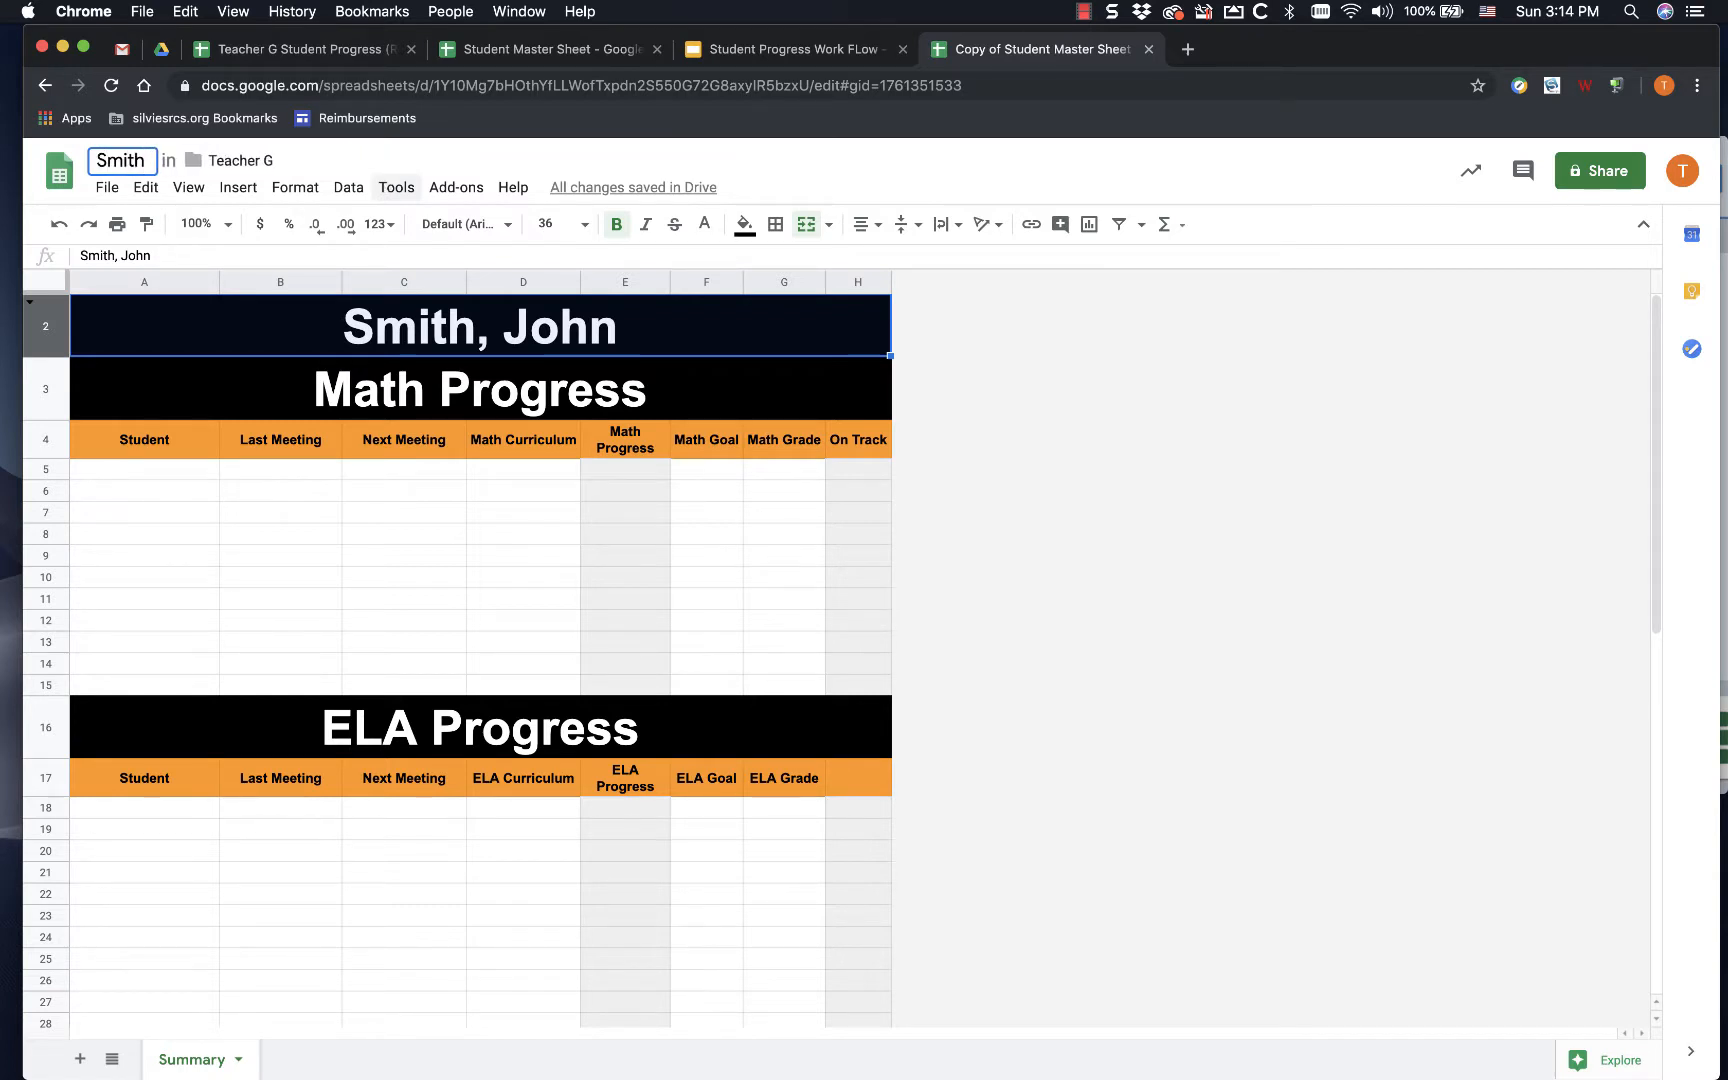
type(", John")
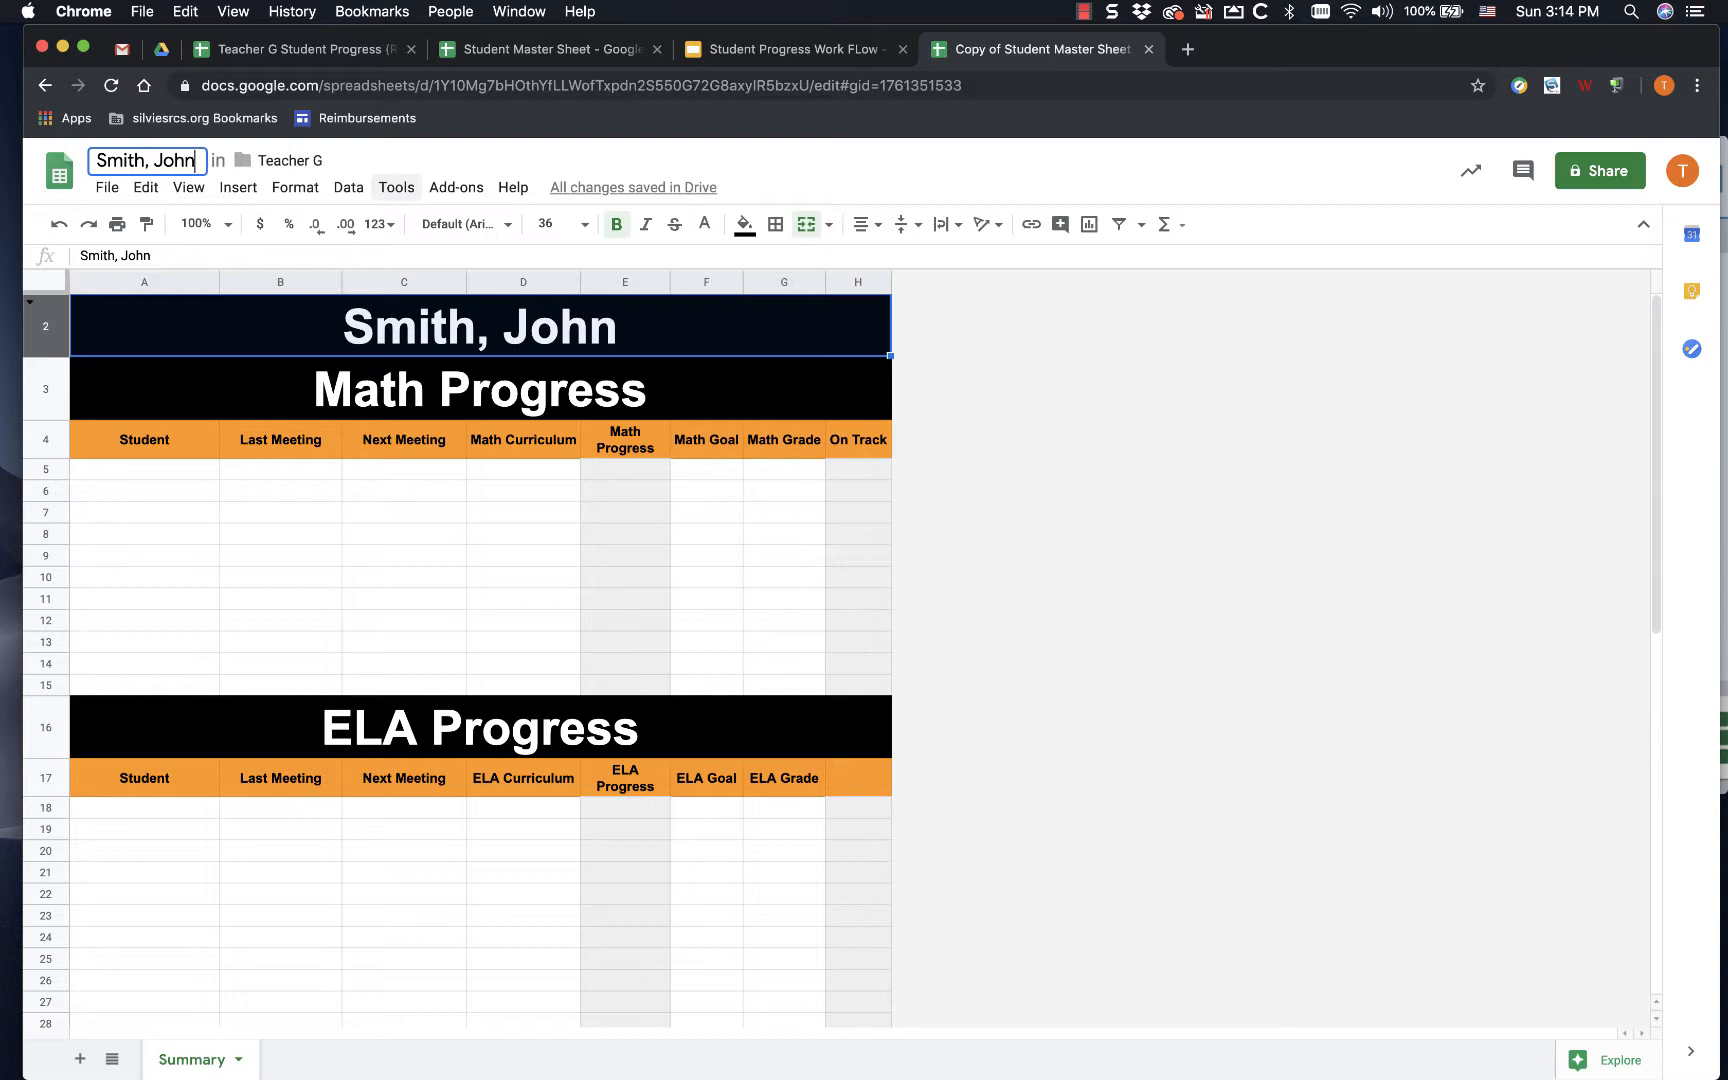
key("Return")
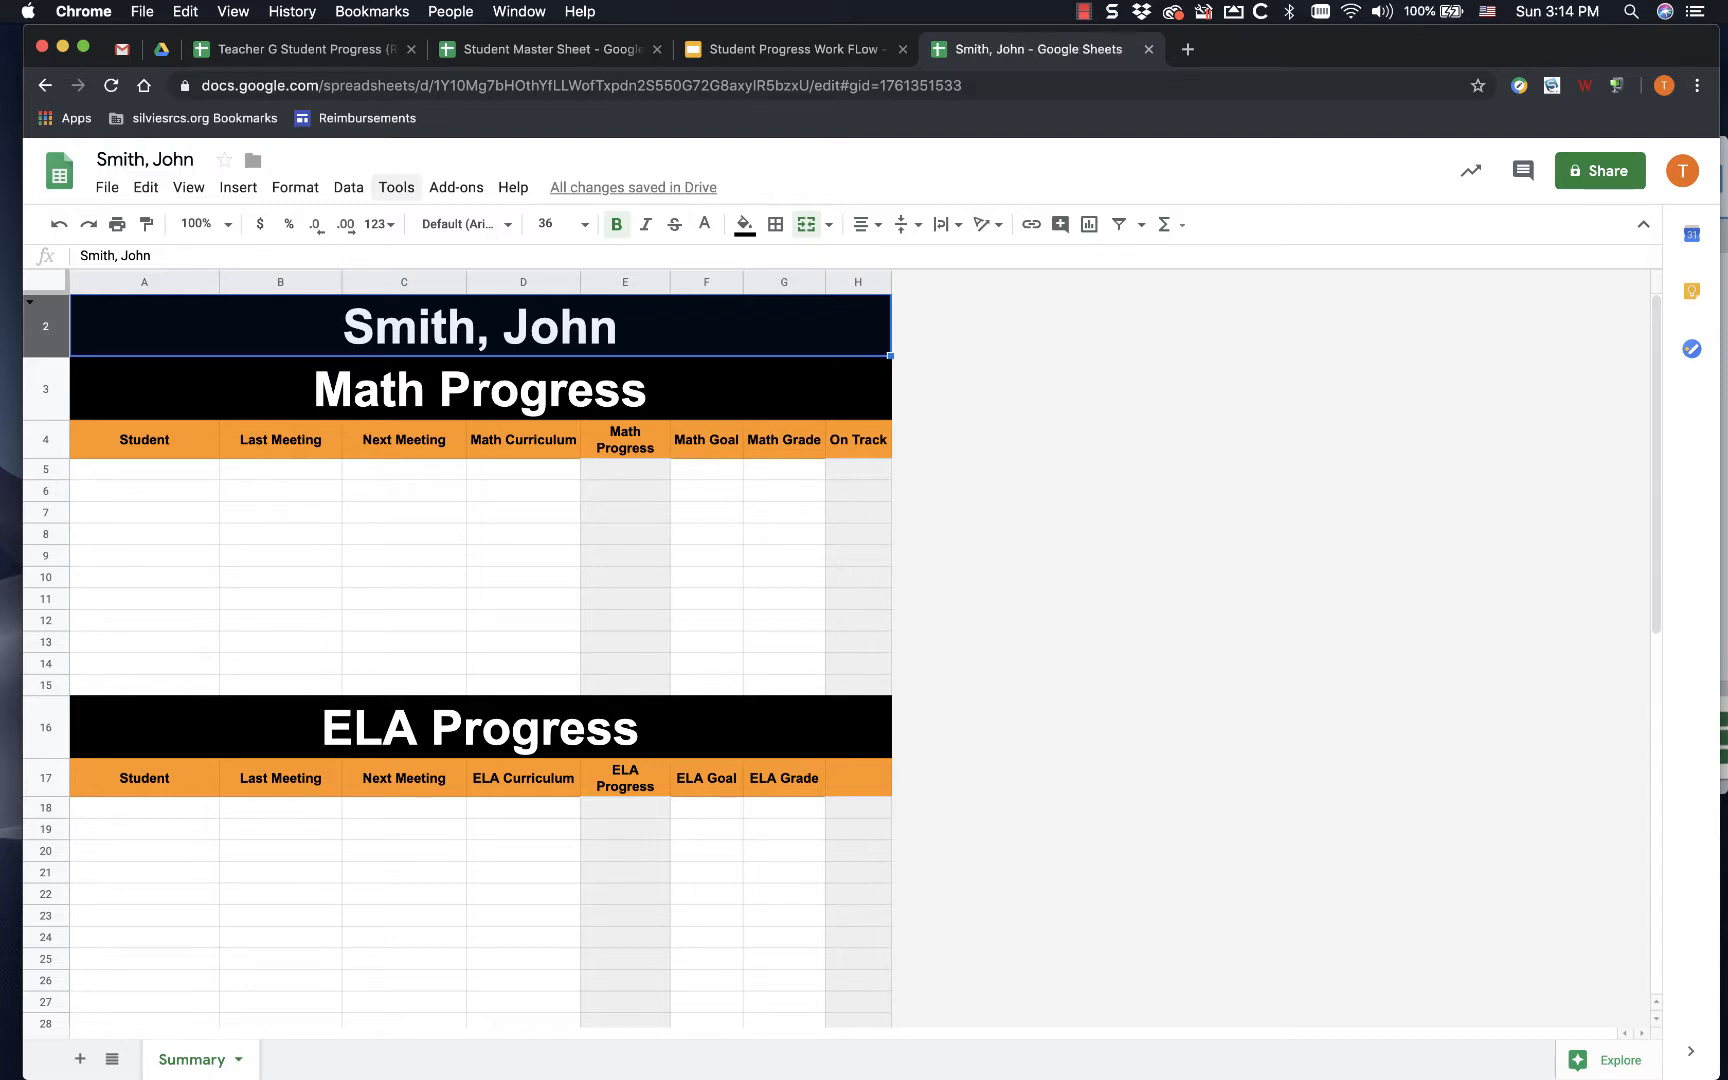
left_click(160, 52)
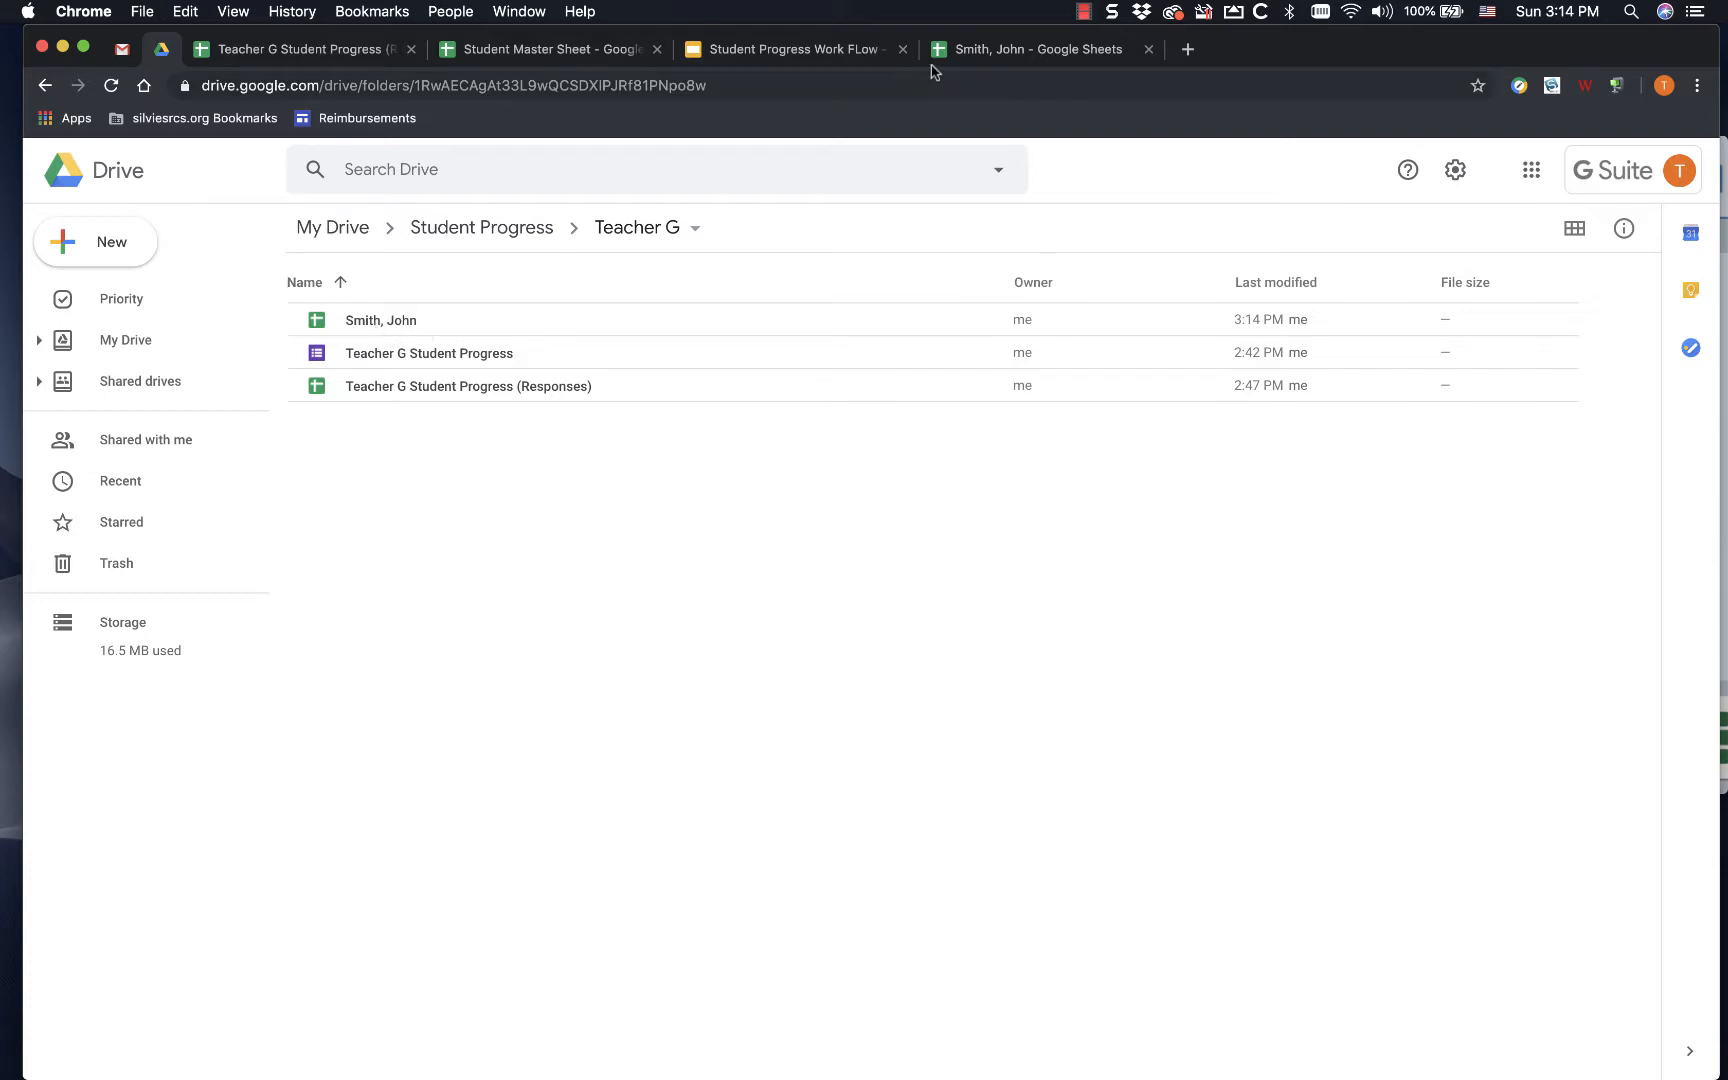
- Make a copy of the renamed student spreadsheet in the Teacher G folder, named "Student, A"
left_click(1040, 50)
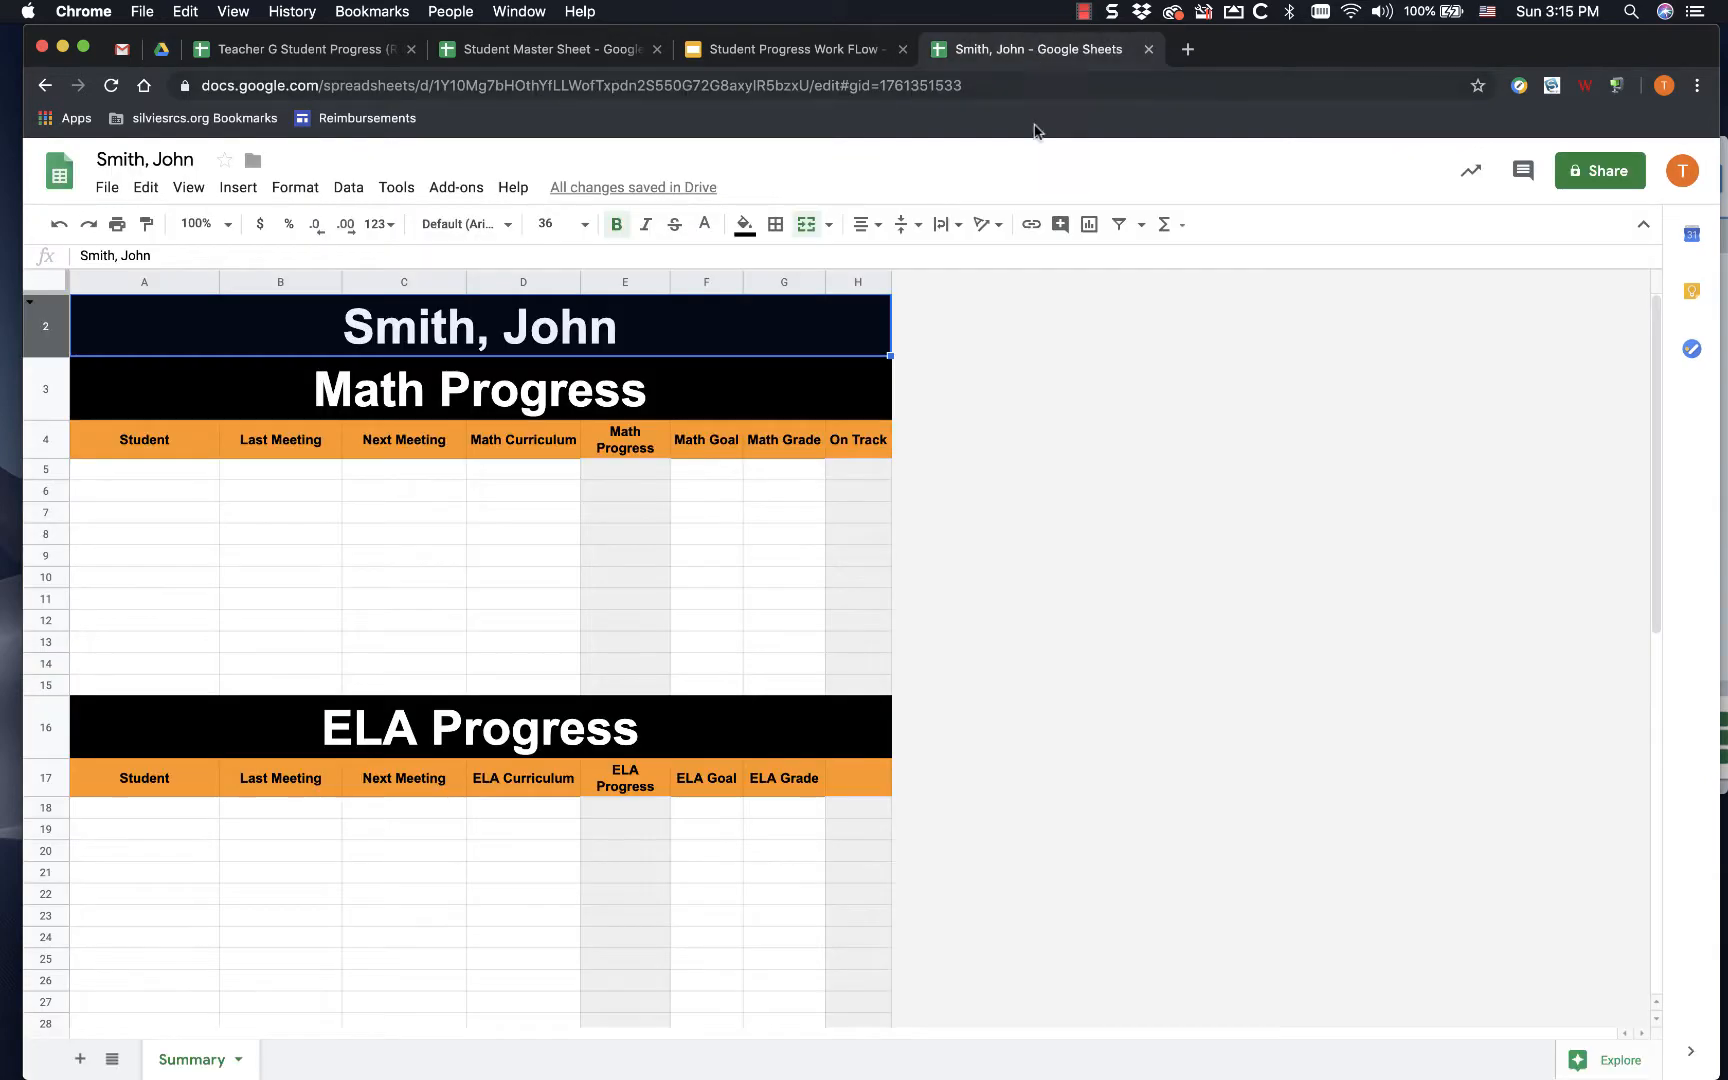
left_click(107, 188)
left_click(196, 375)
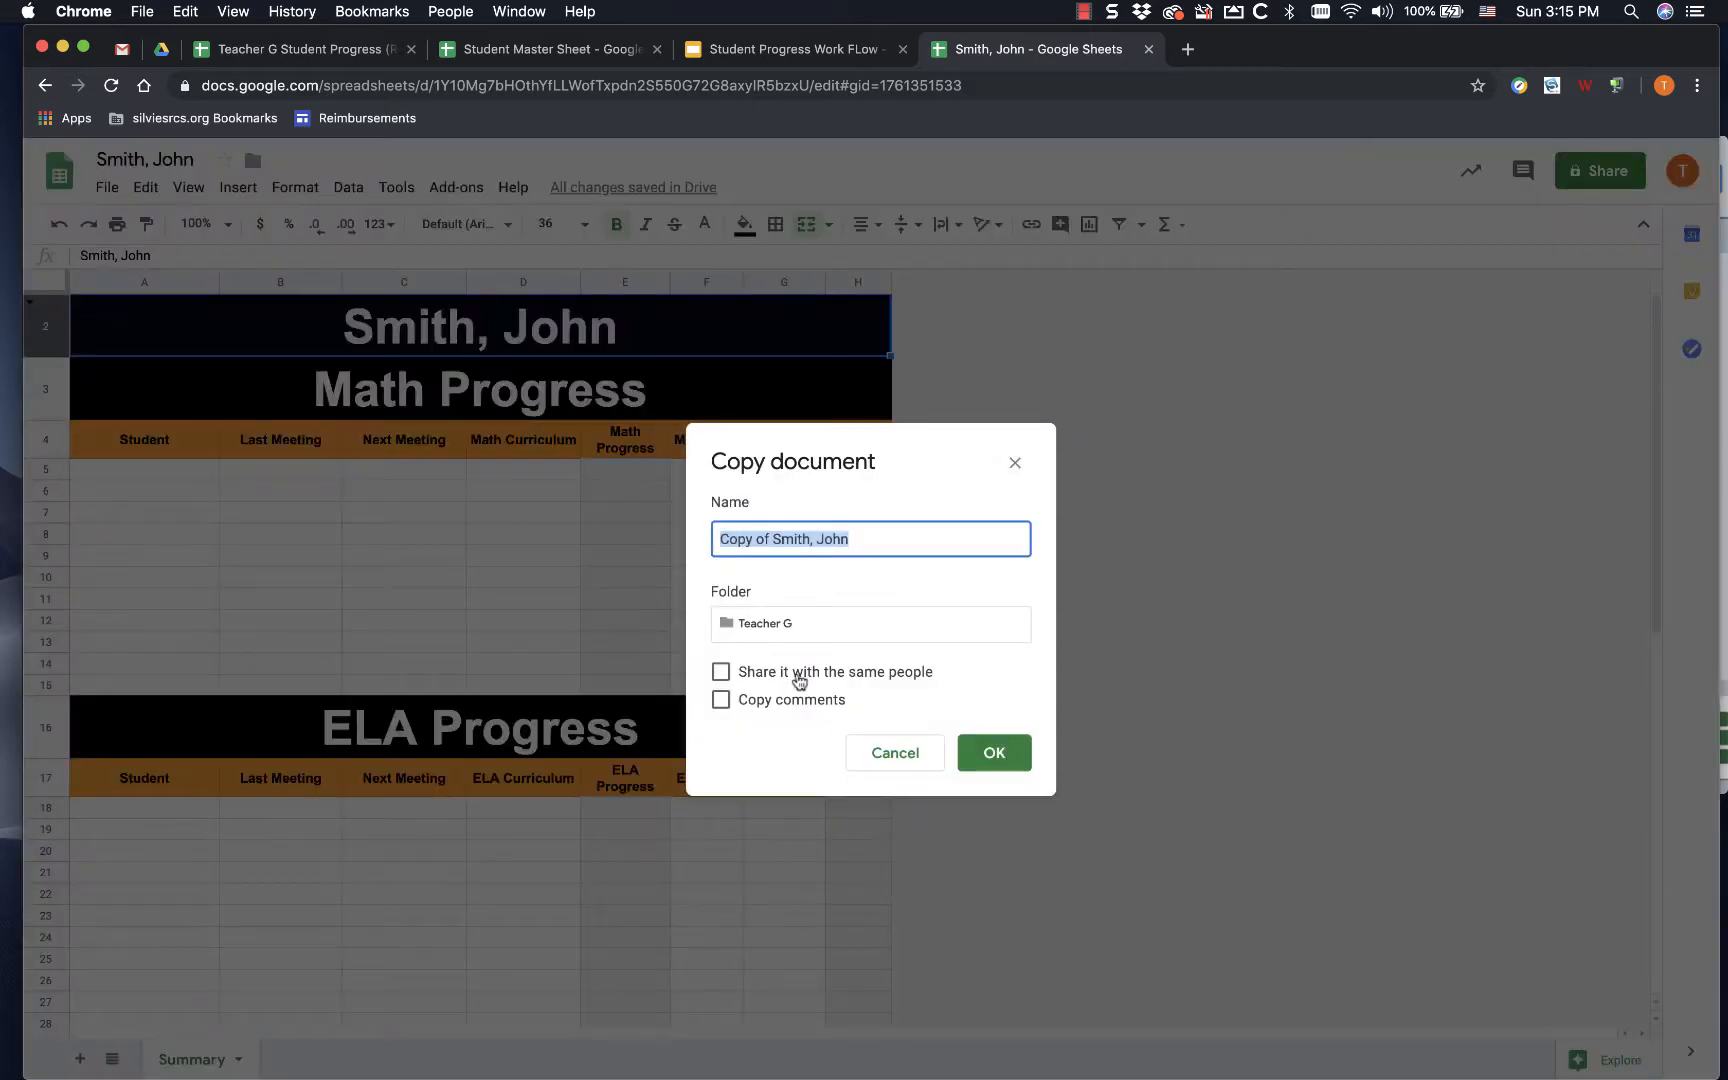
type("Student, A")
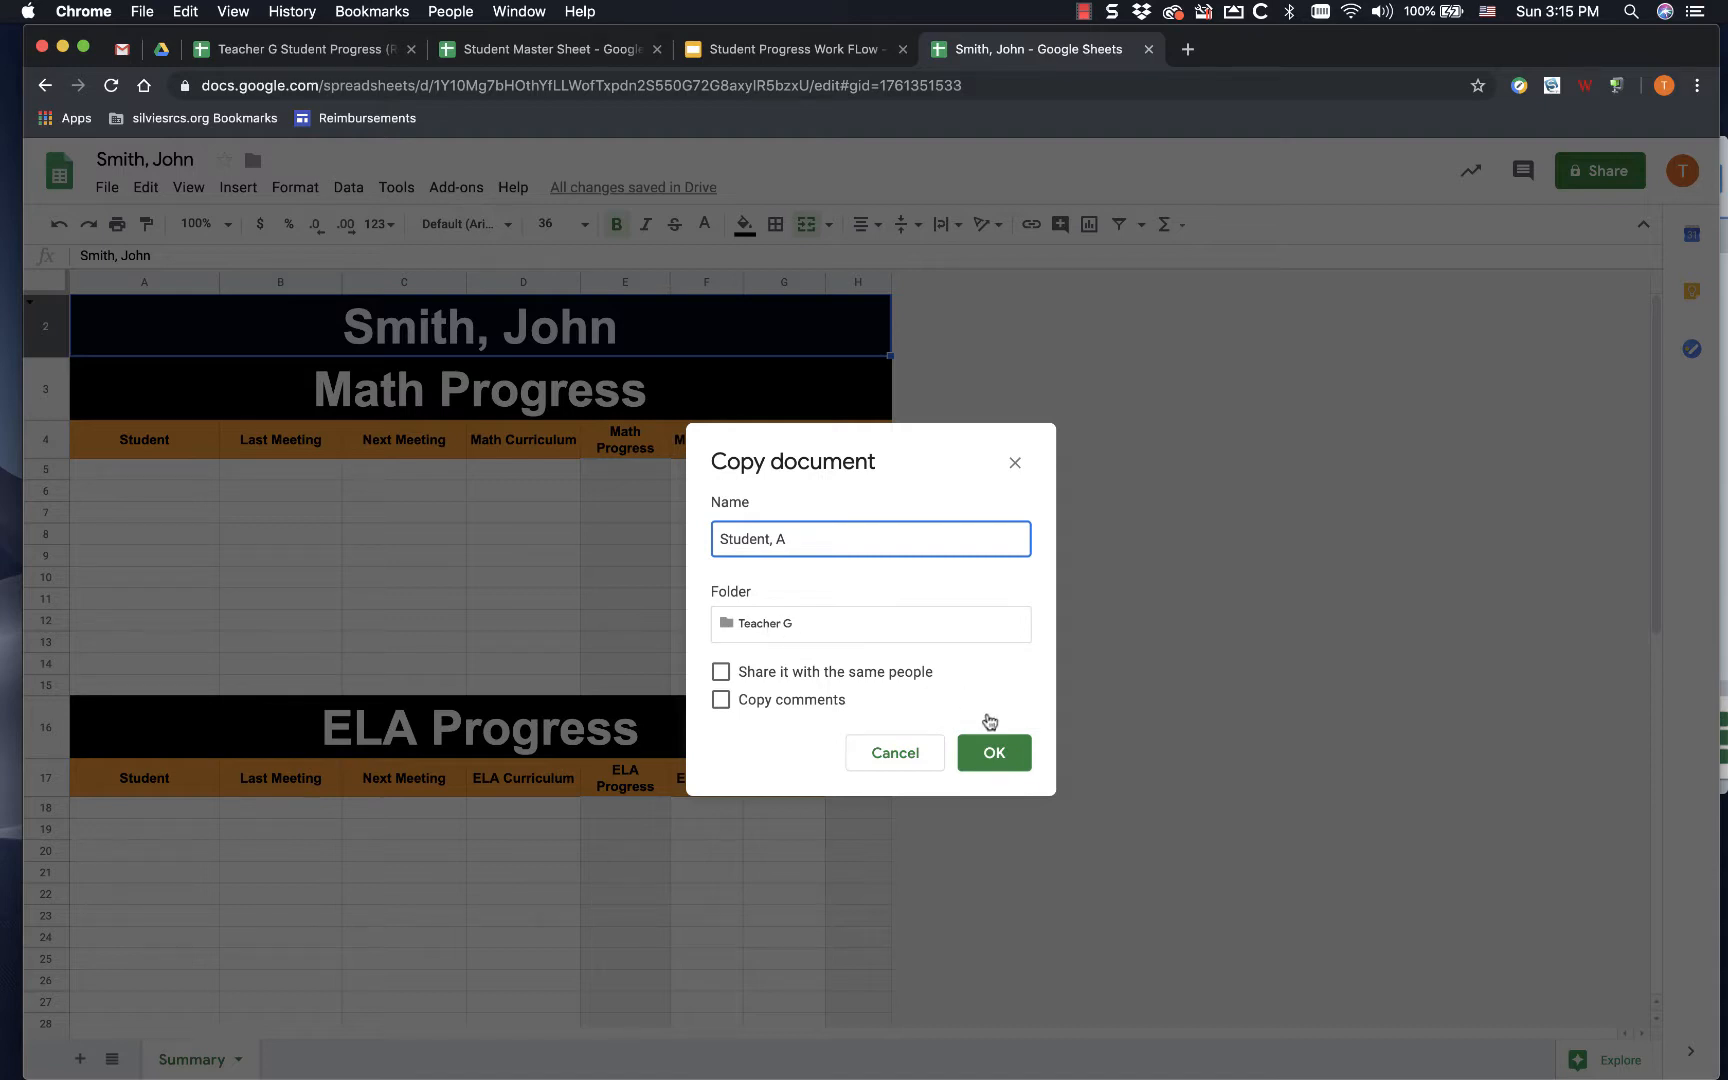
left_click(996, 754)
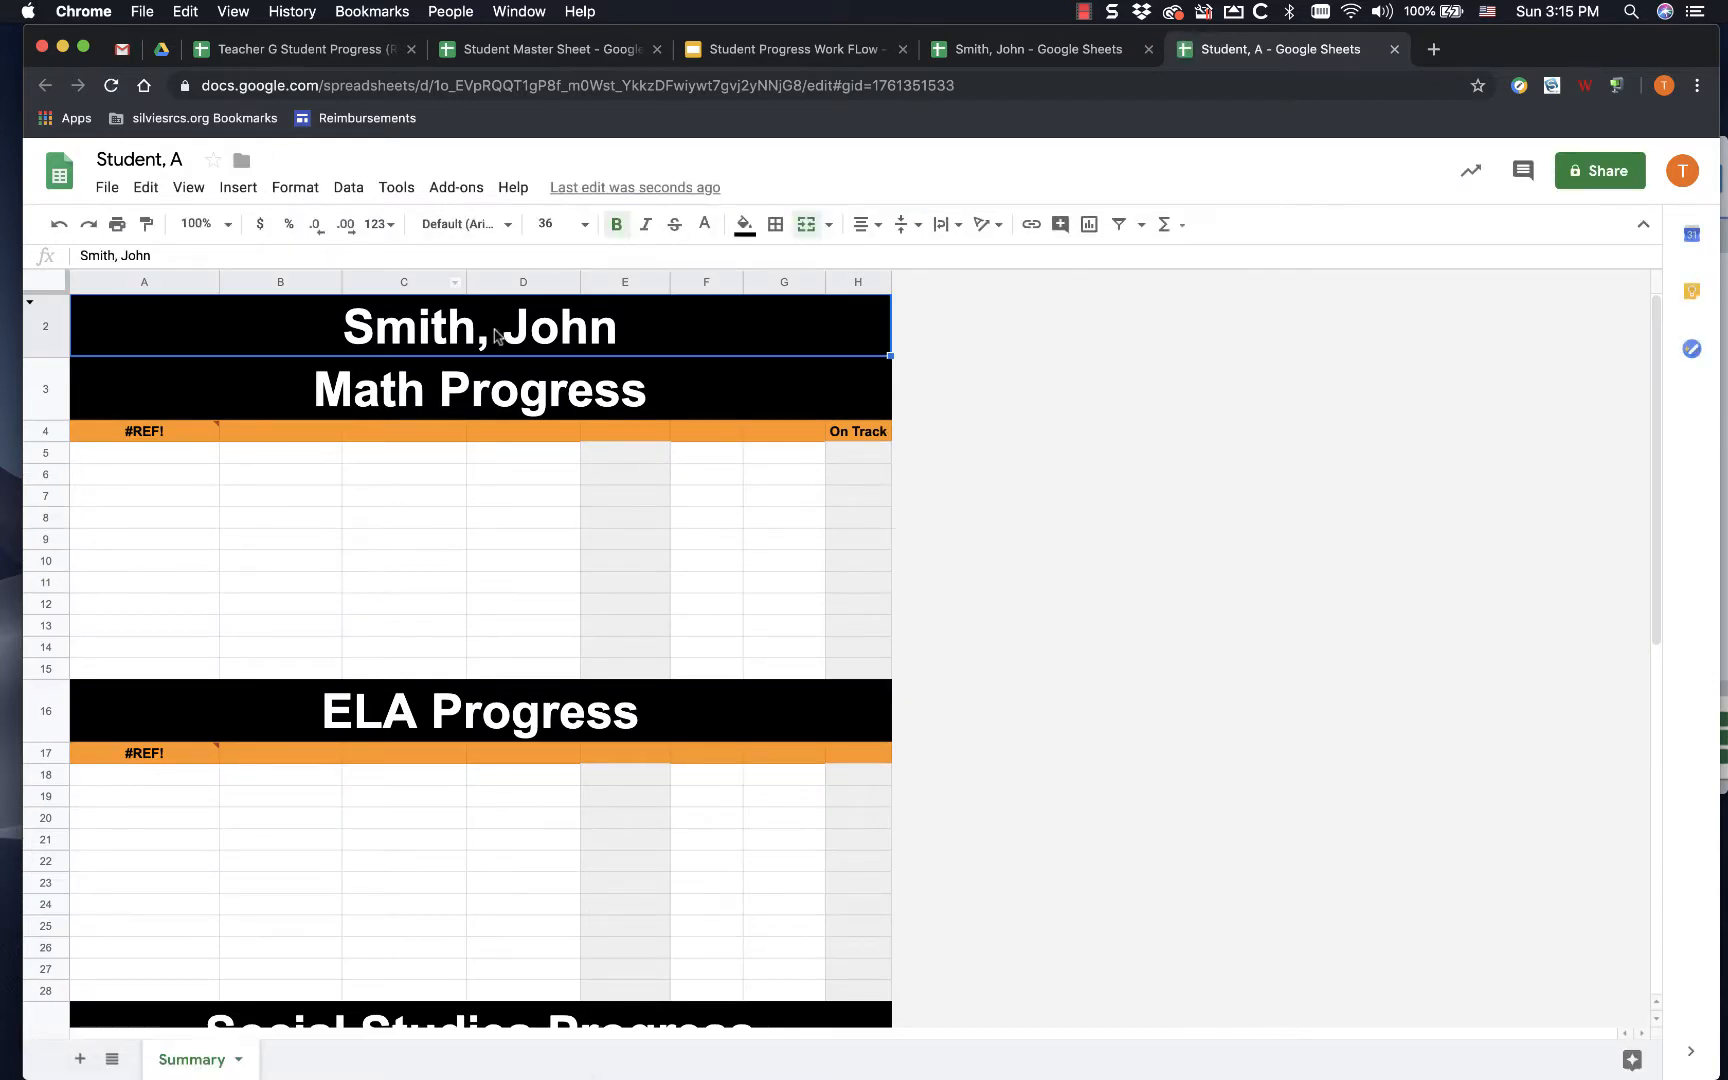
- Replace the first name in the row 2 heading with "A" and allow access to connect the linked sheets
double_click(574, 323)
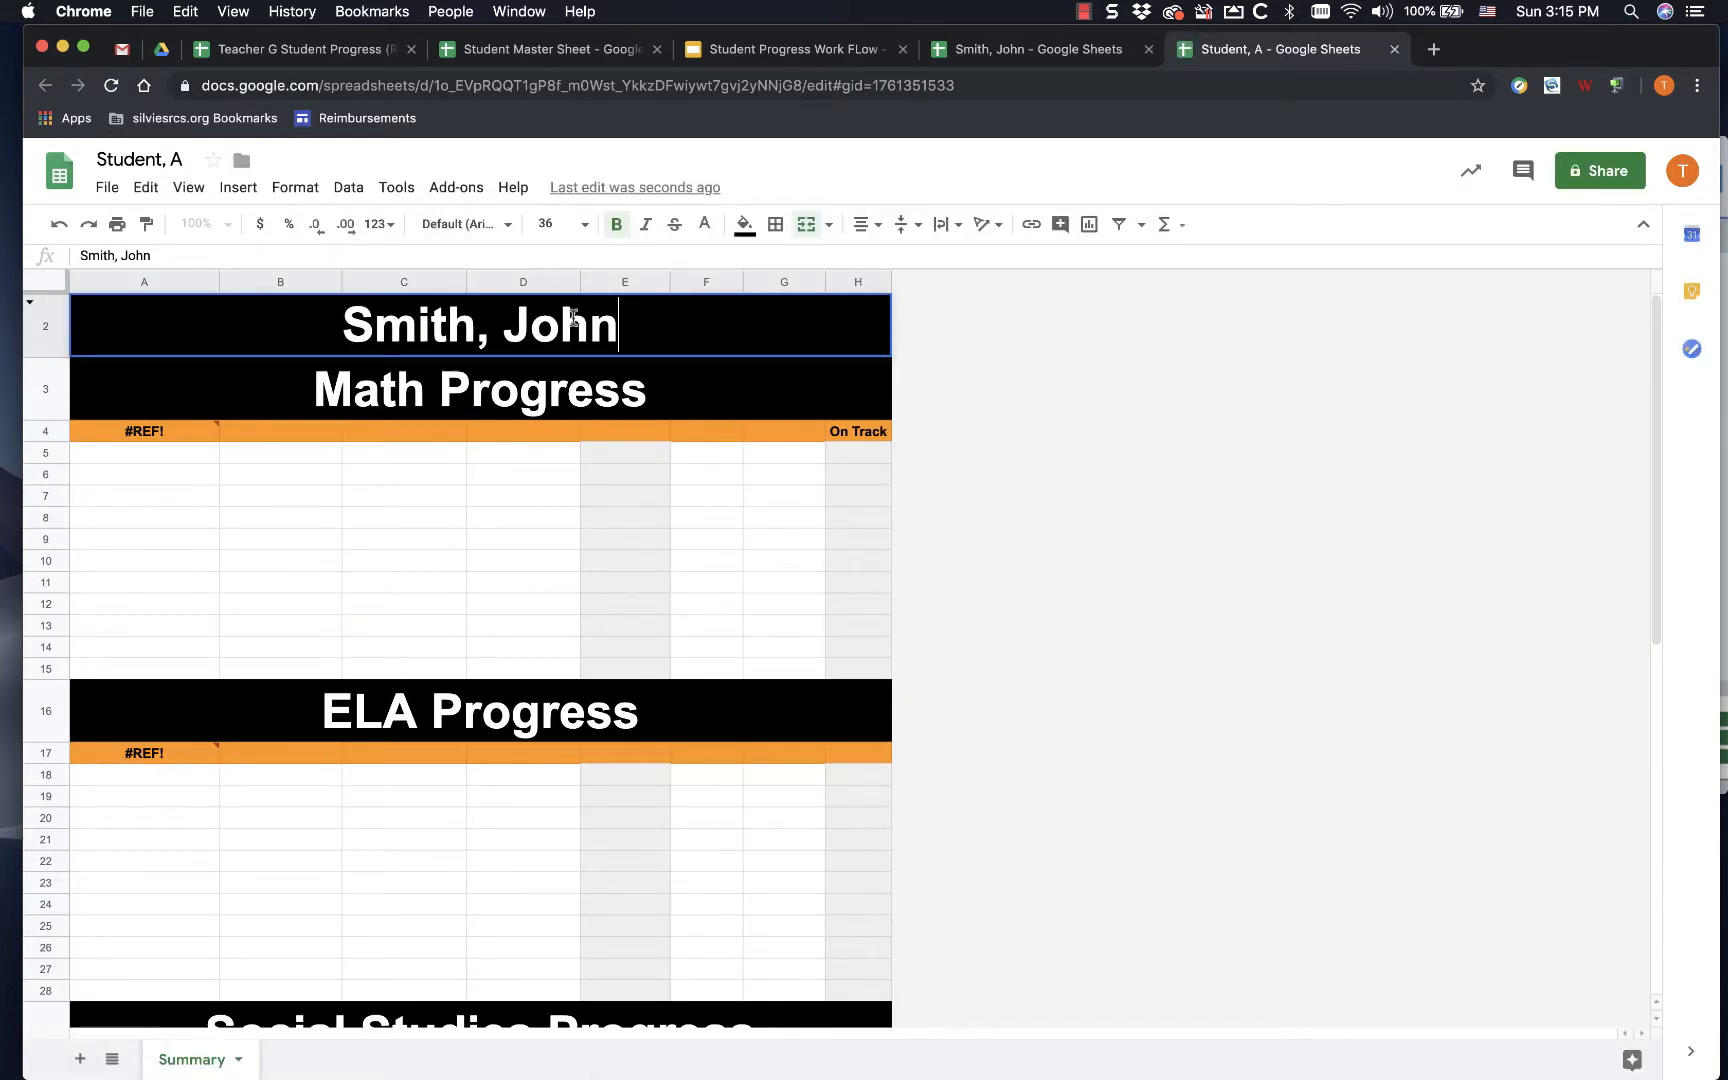
key("BackSpace")
key("BackSpace")
key("BackSpace")
key("BackSpace")
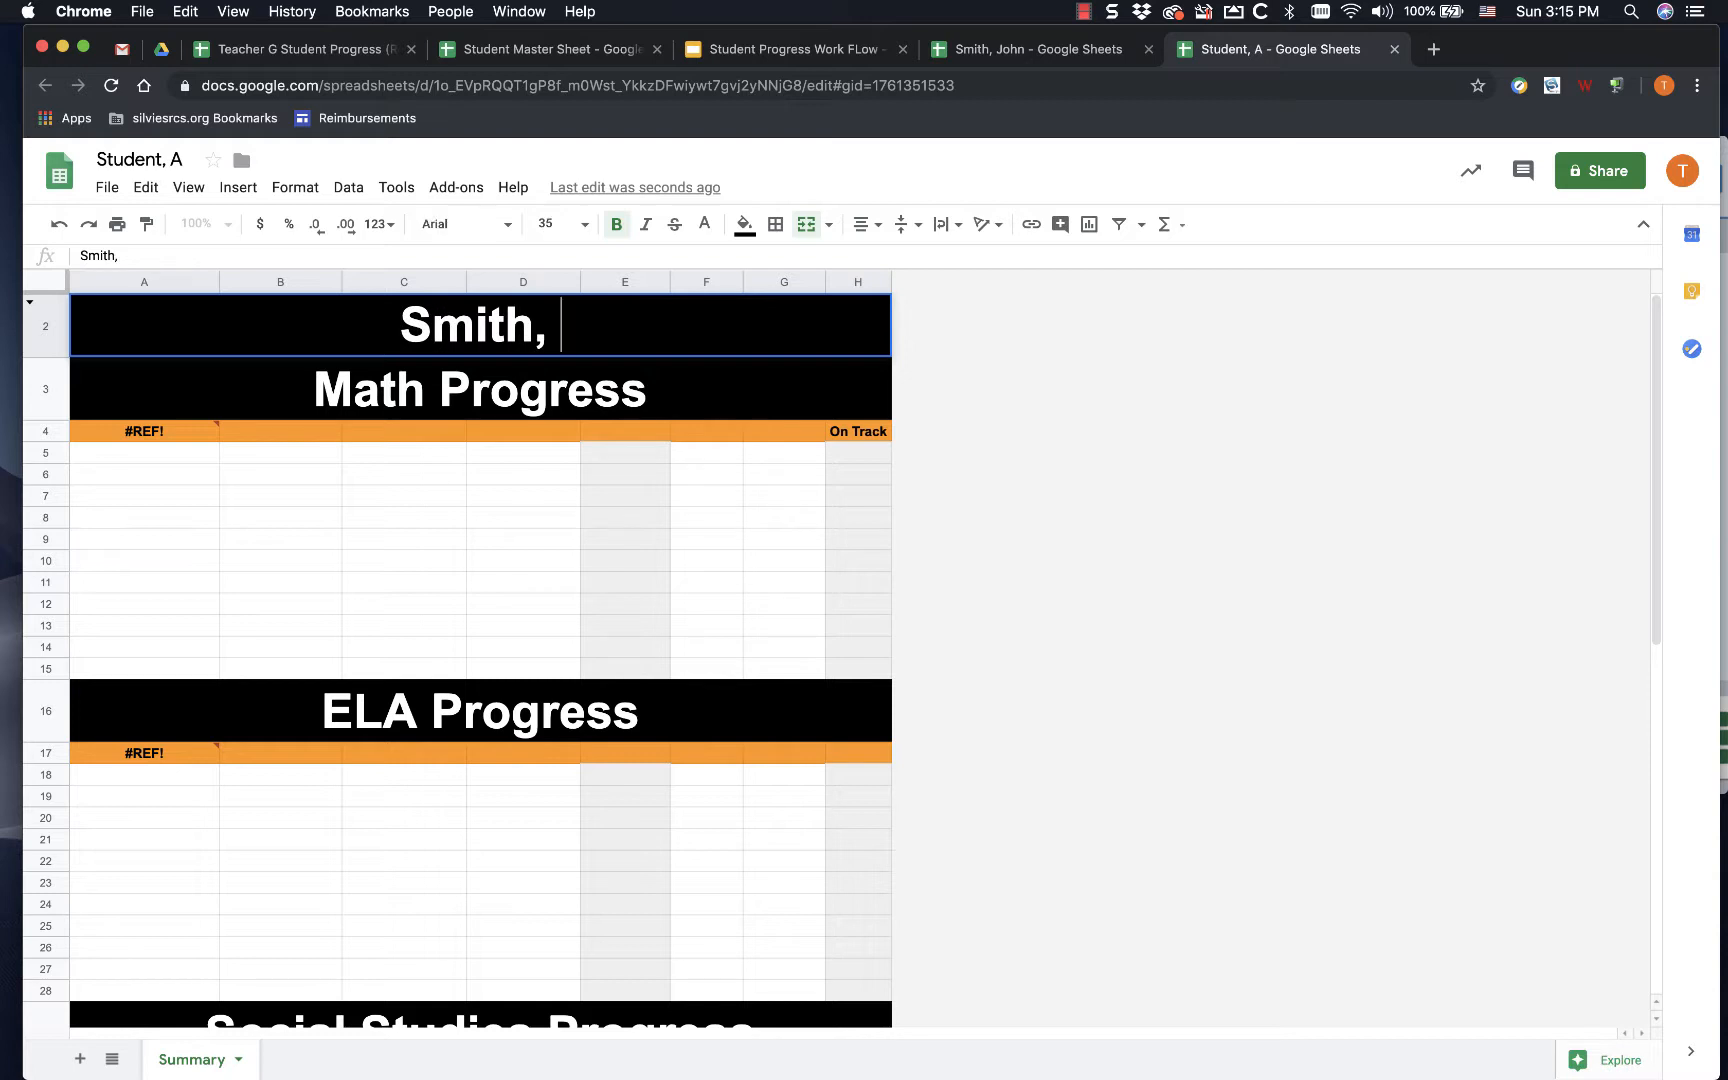
type("A")
key("Return")
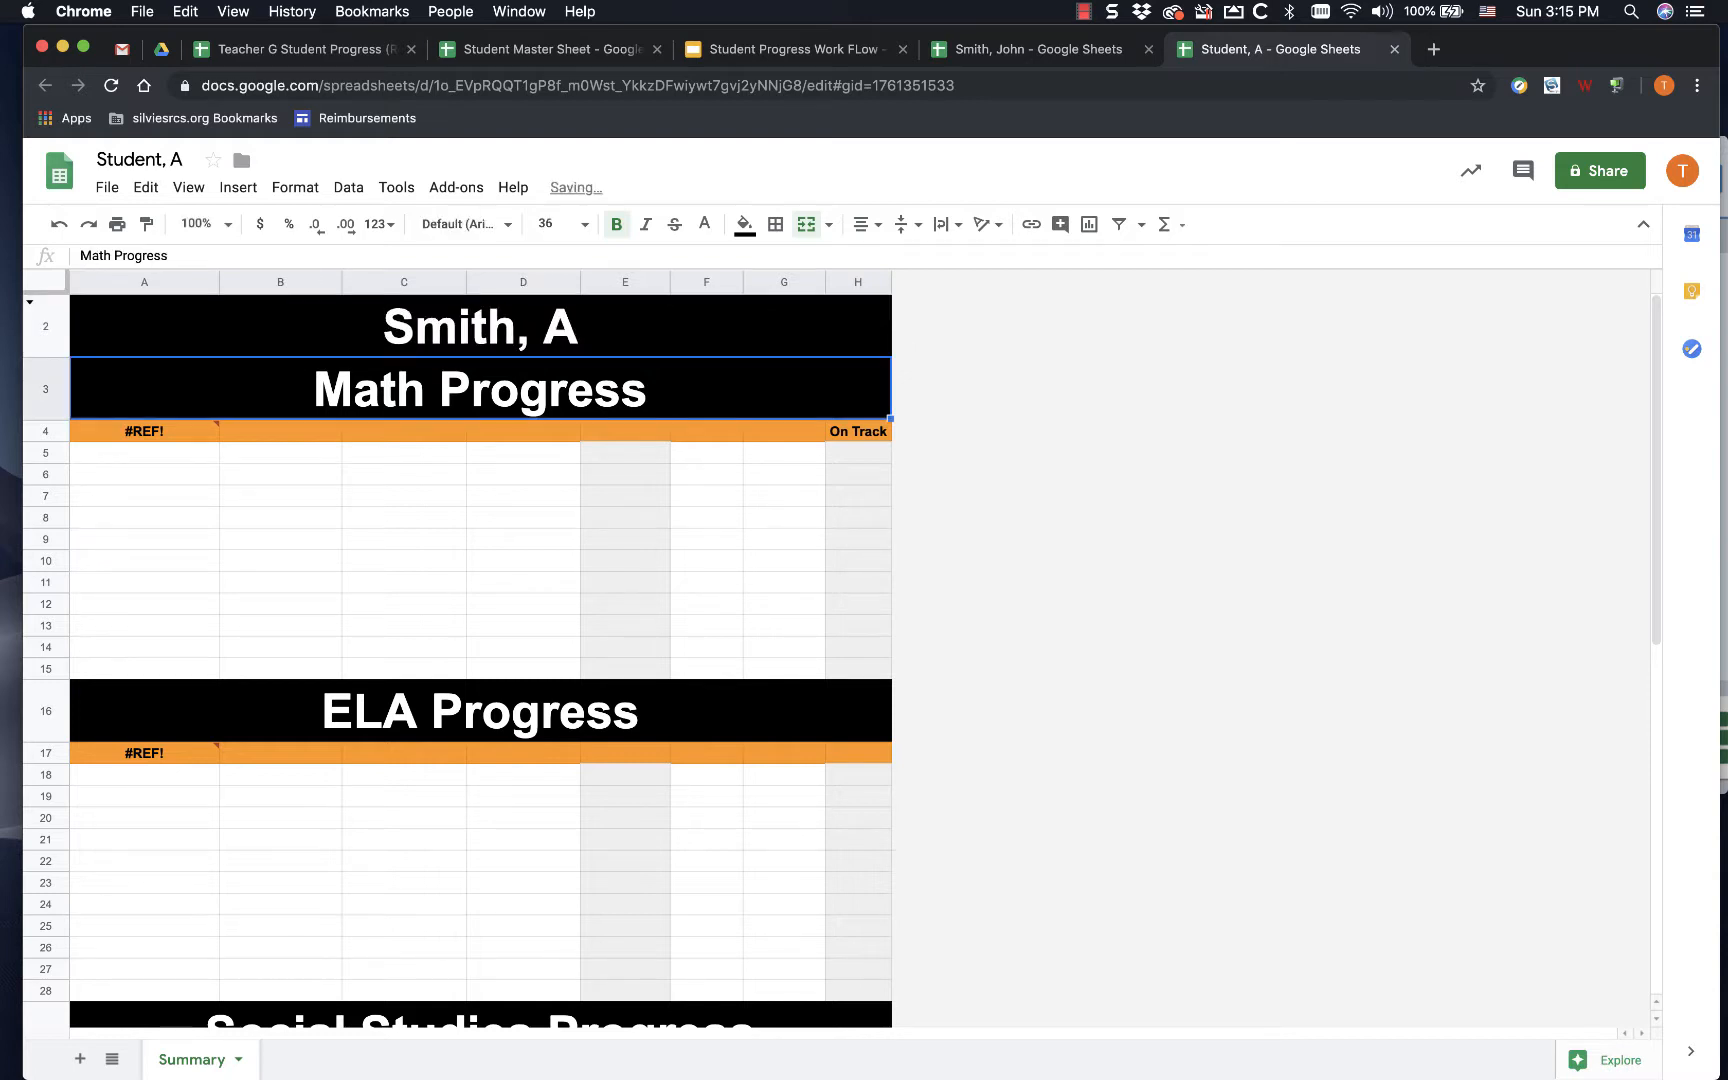
mouse_move(186, 431)
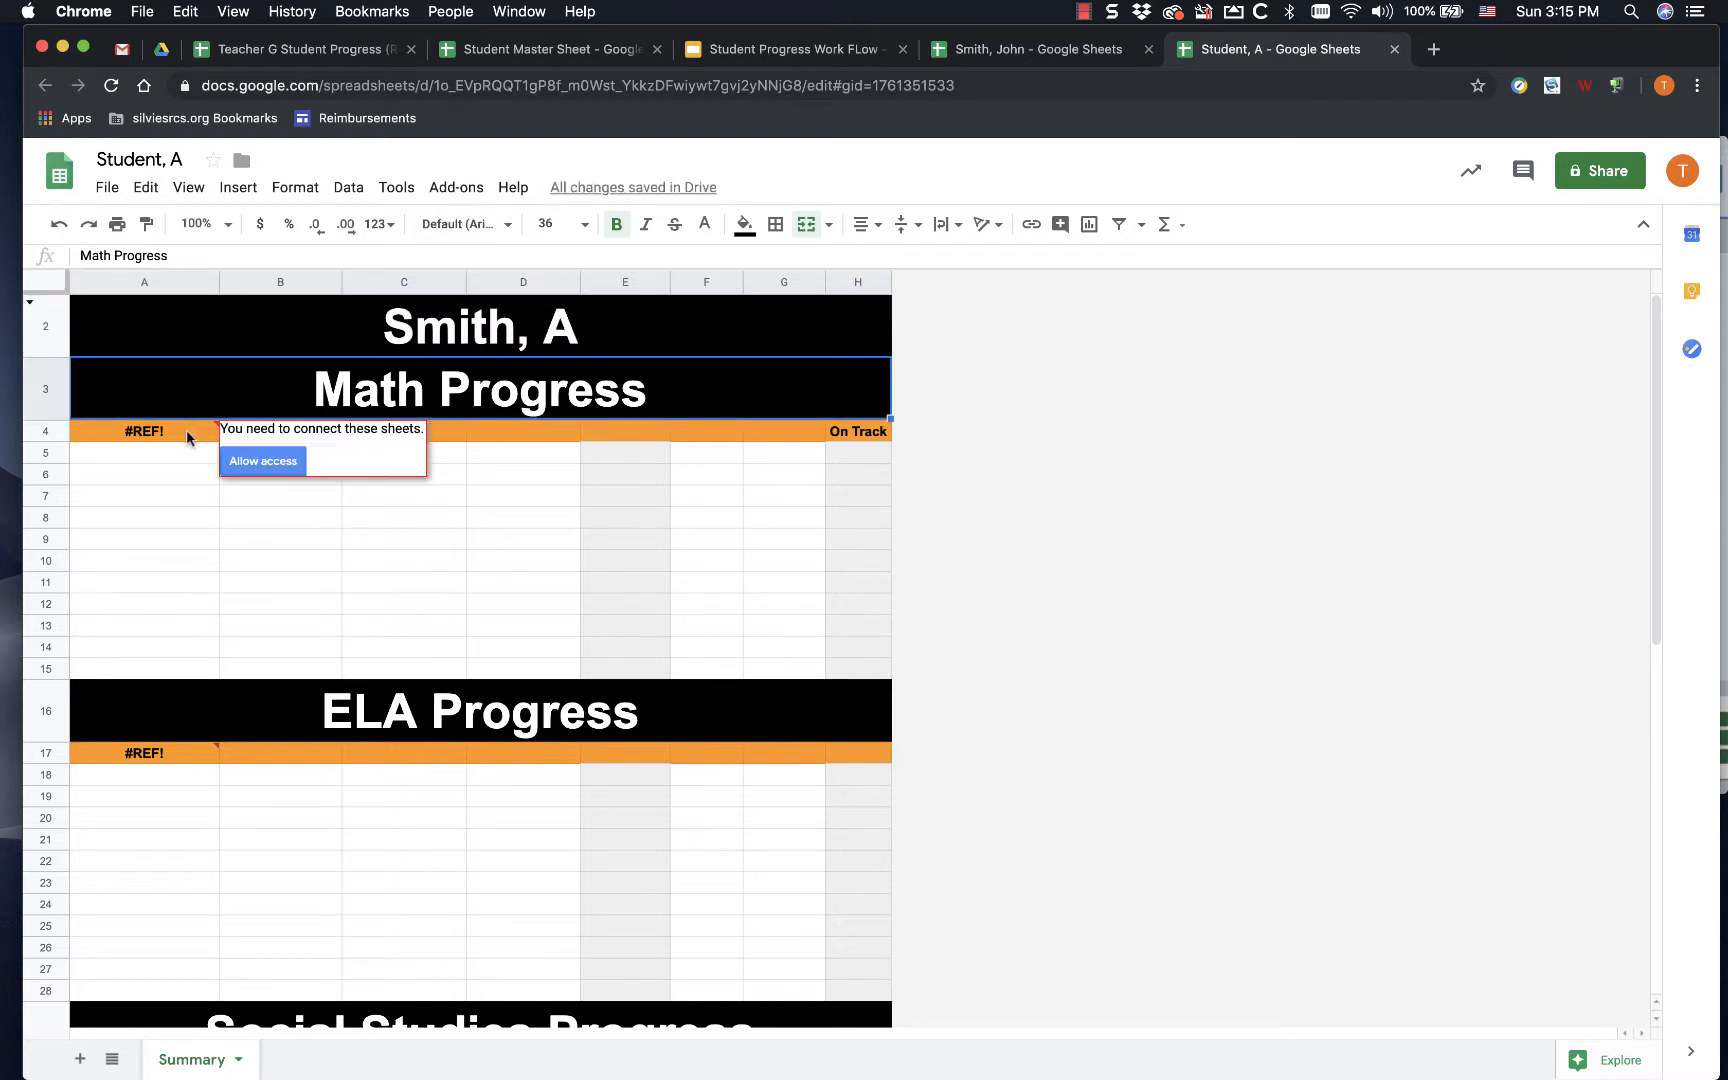
left_click(256, 462)
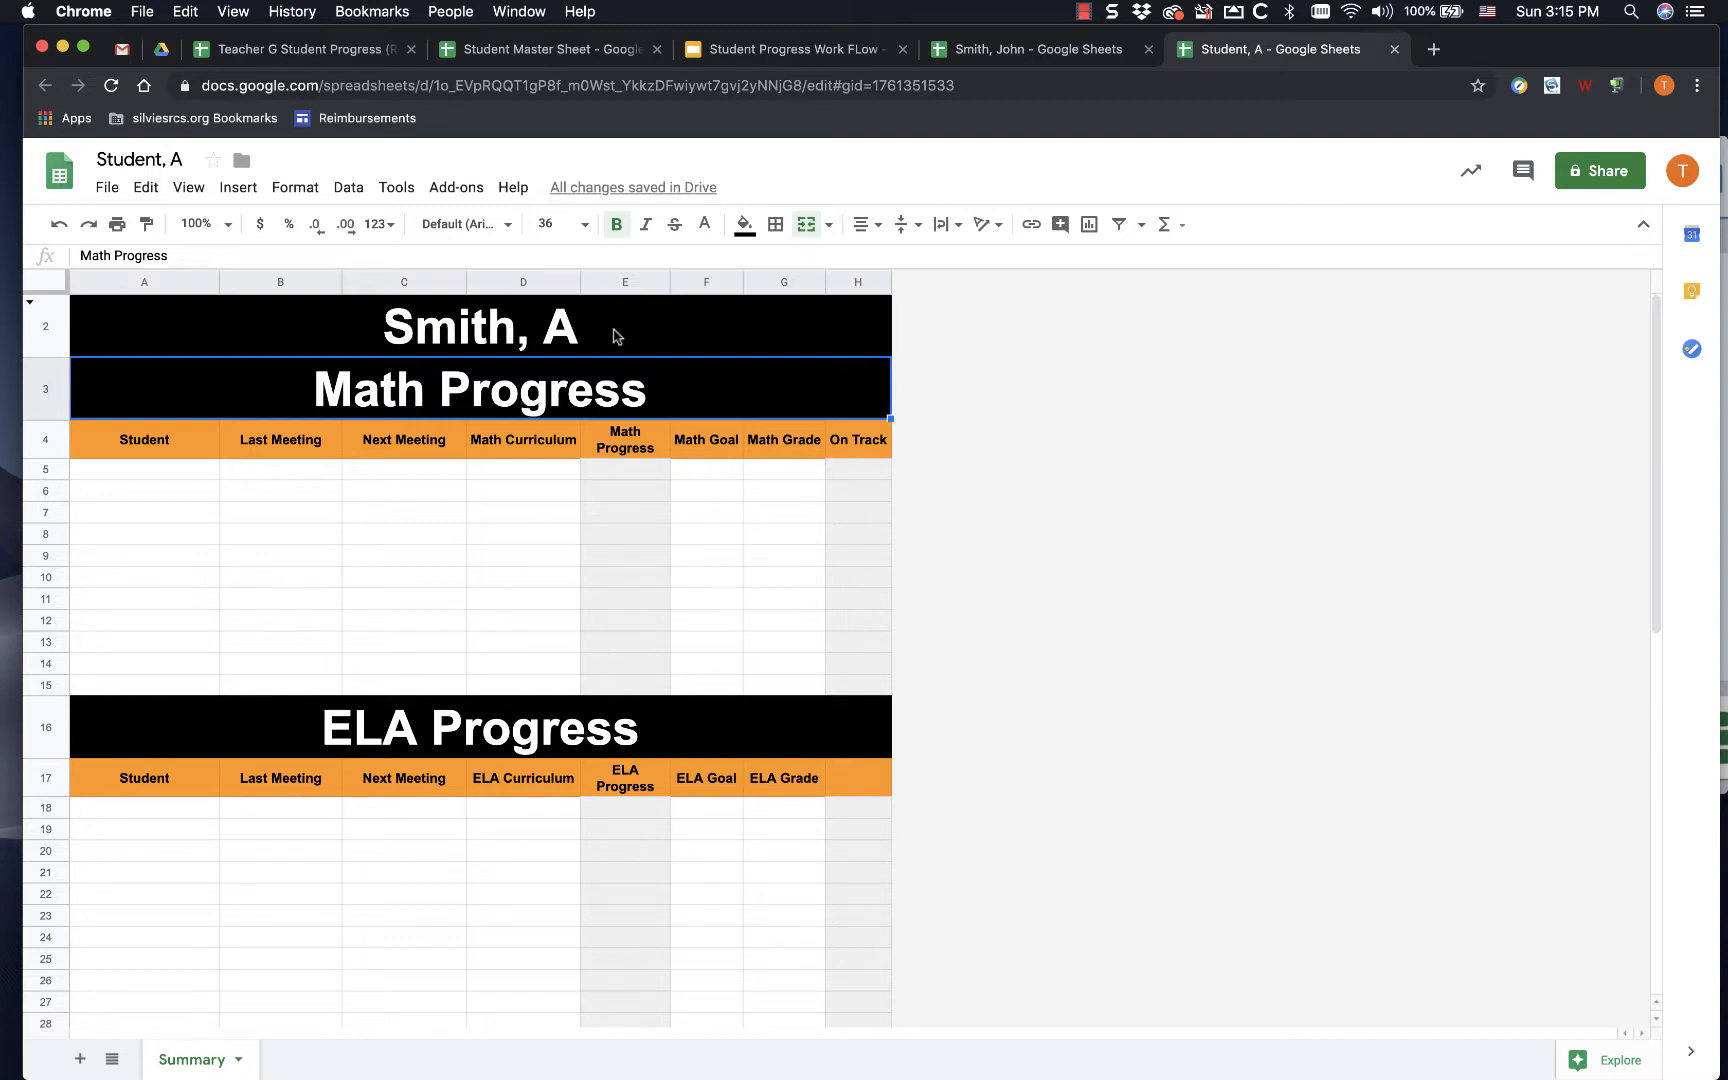
- Replace the last name in the row 2 heading with "Student" so that it reads "Student, A"
left_click(506, 333)
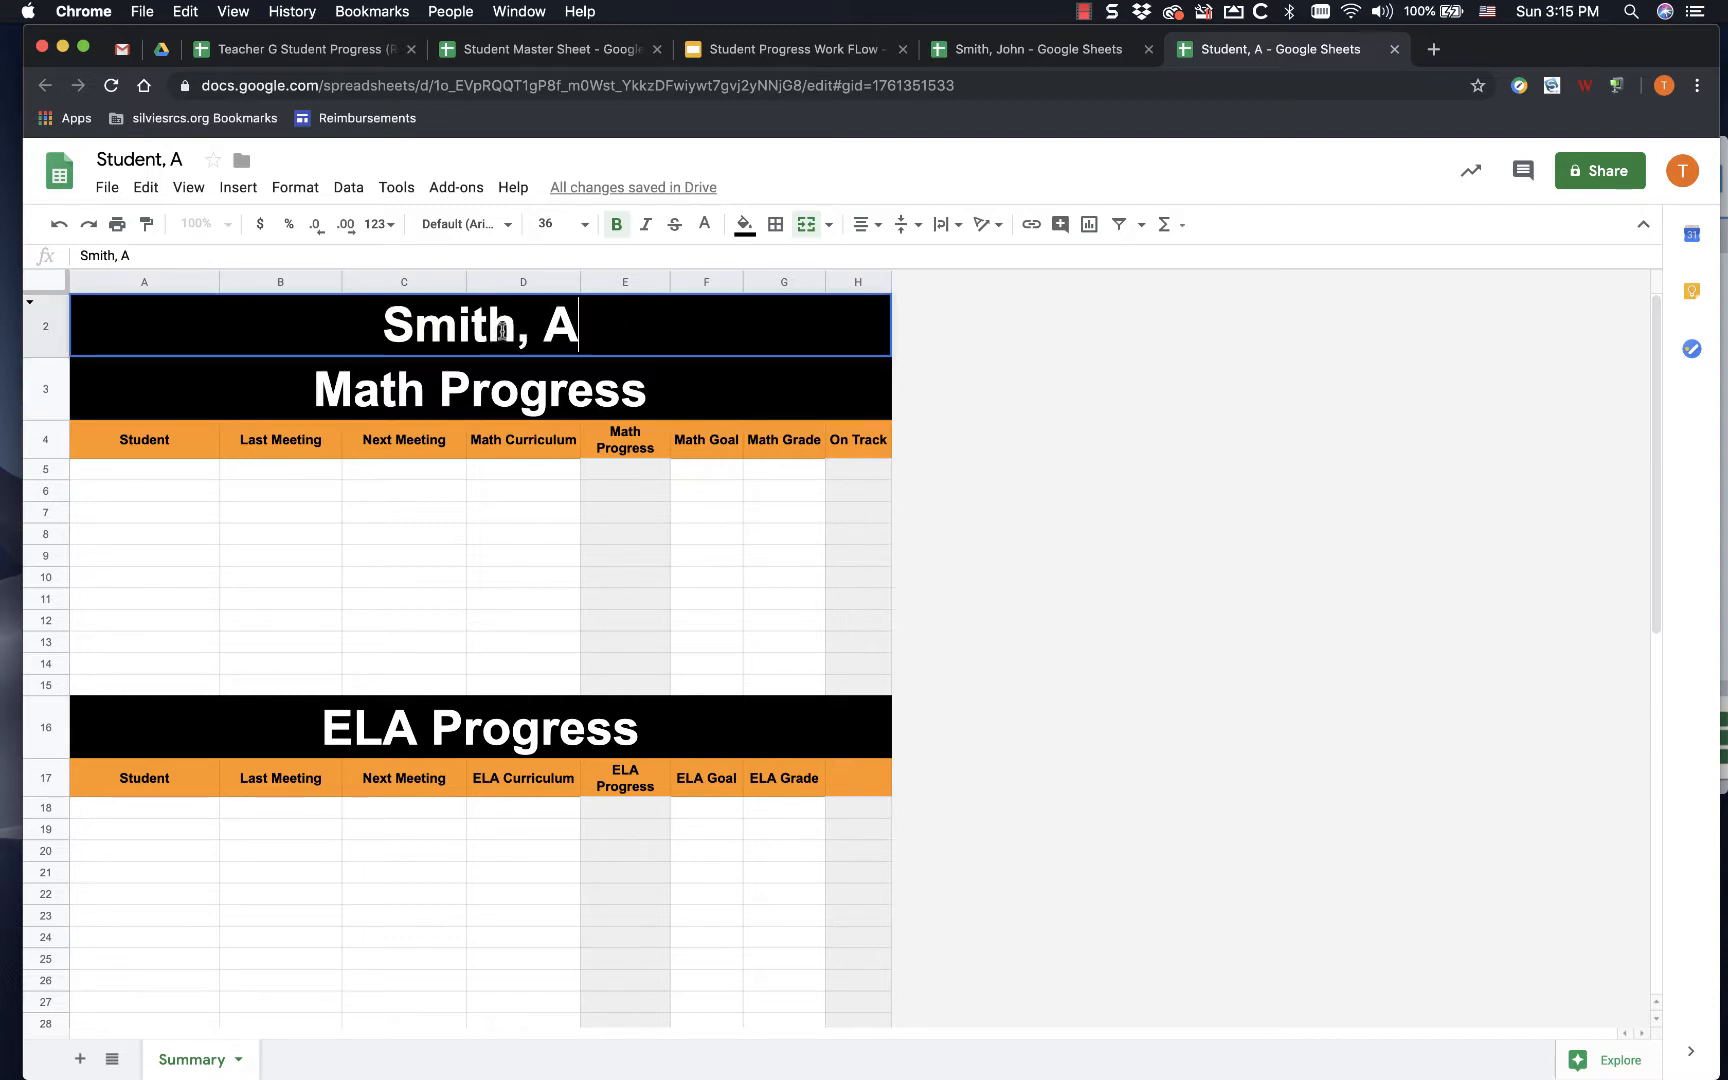
left_click(513, 333)
key("BackSpace")
key("BackSpace")
key("BackSpace")
key("BackSpace")
key("BackSpace")
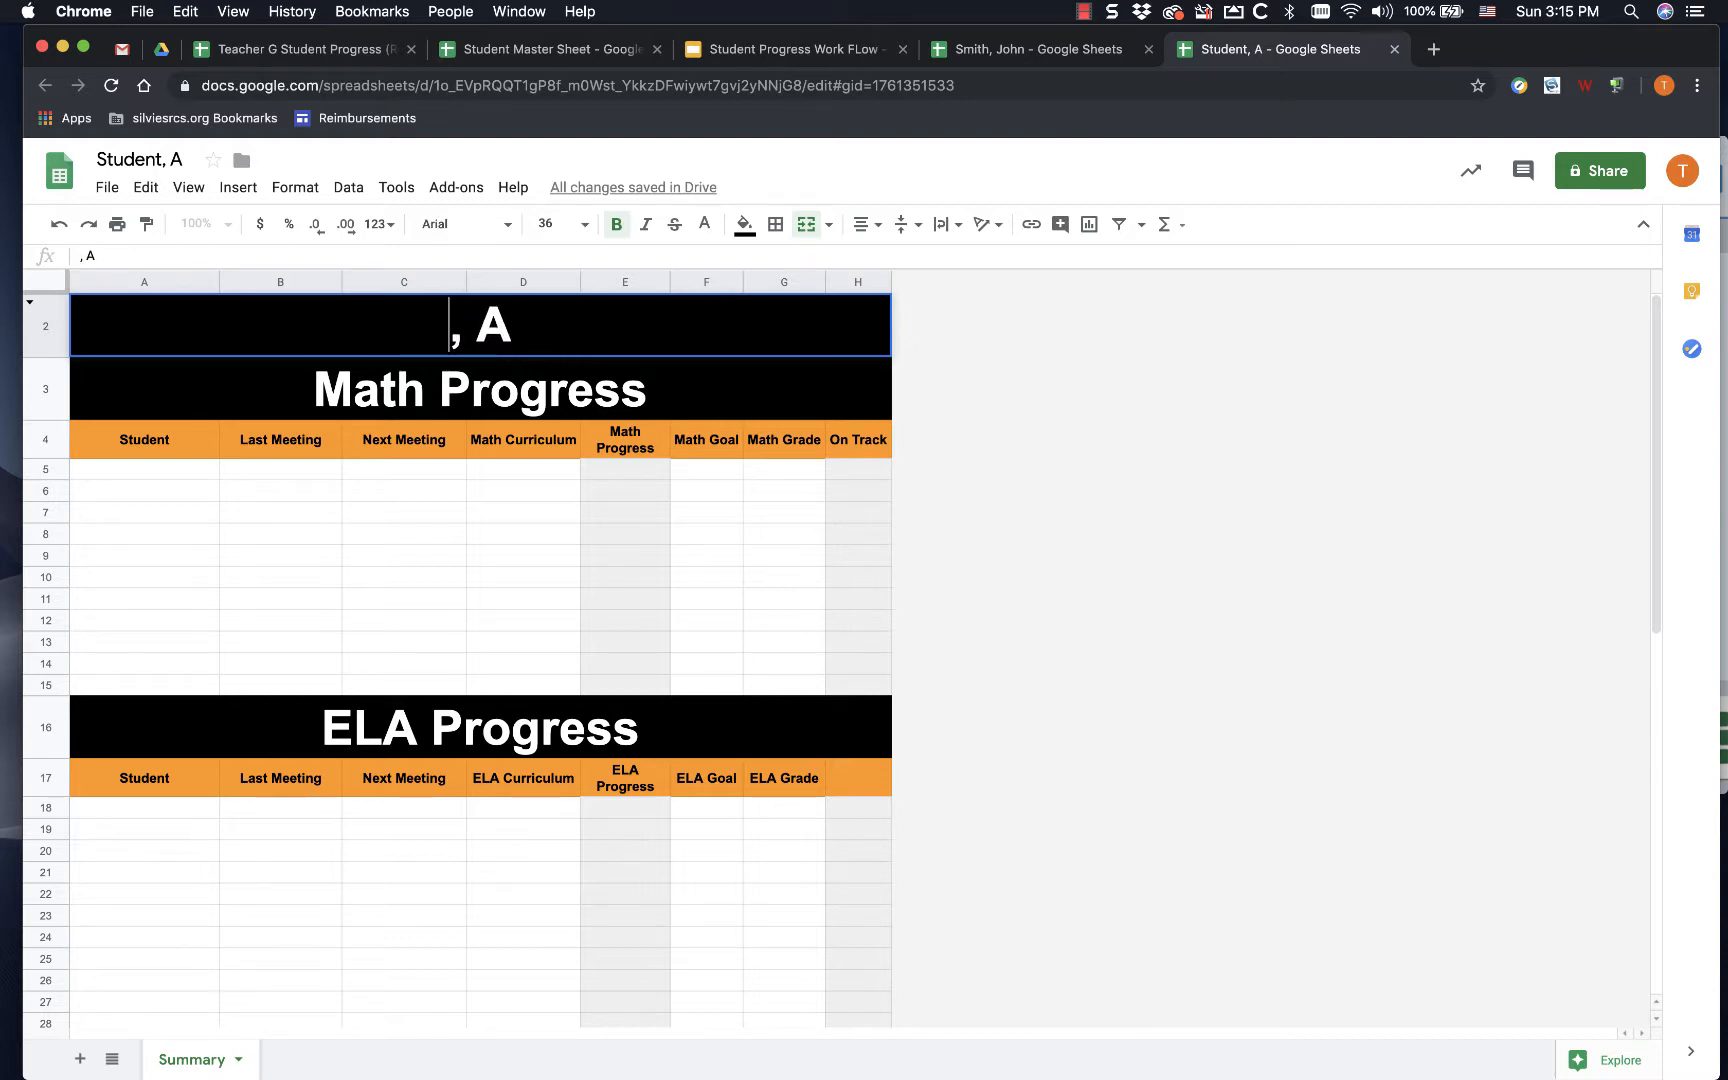
type("Student")
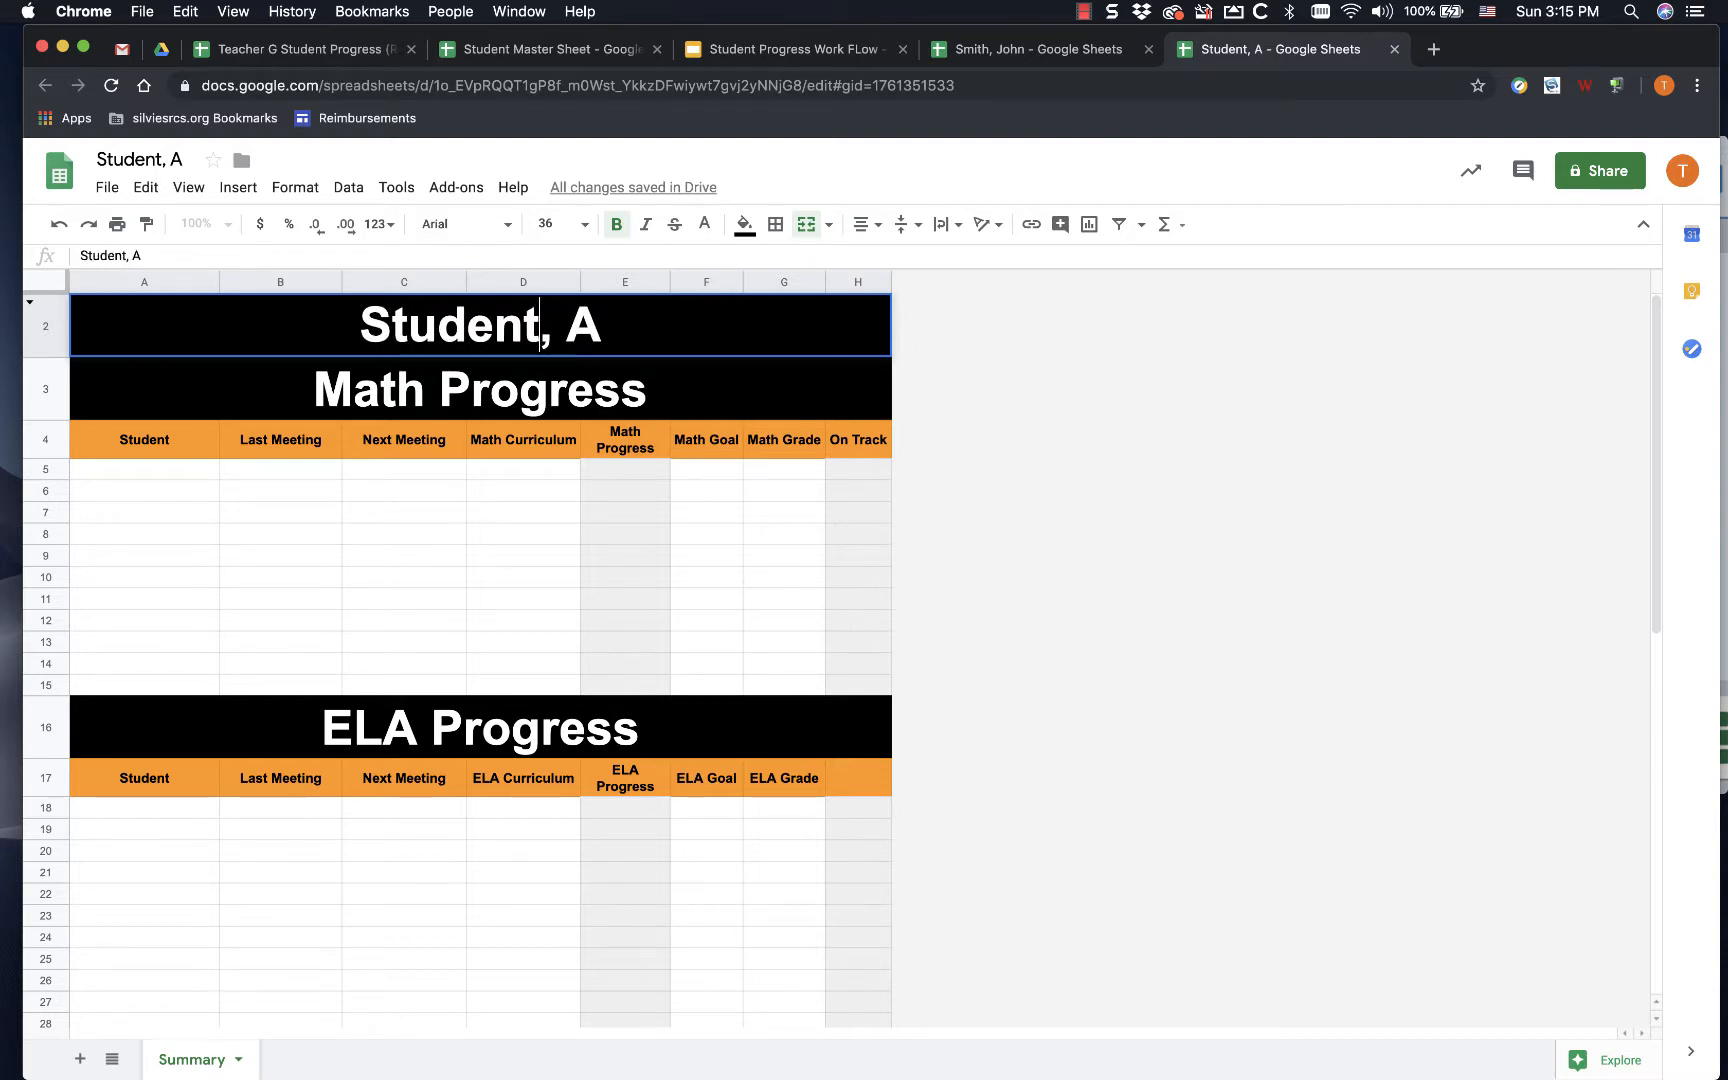
key("Return")
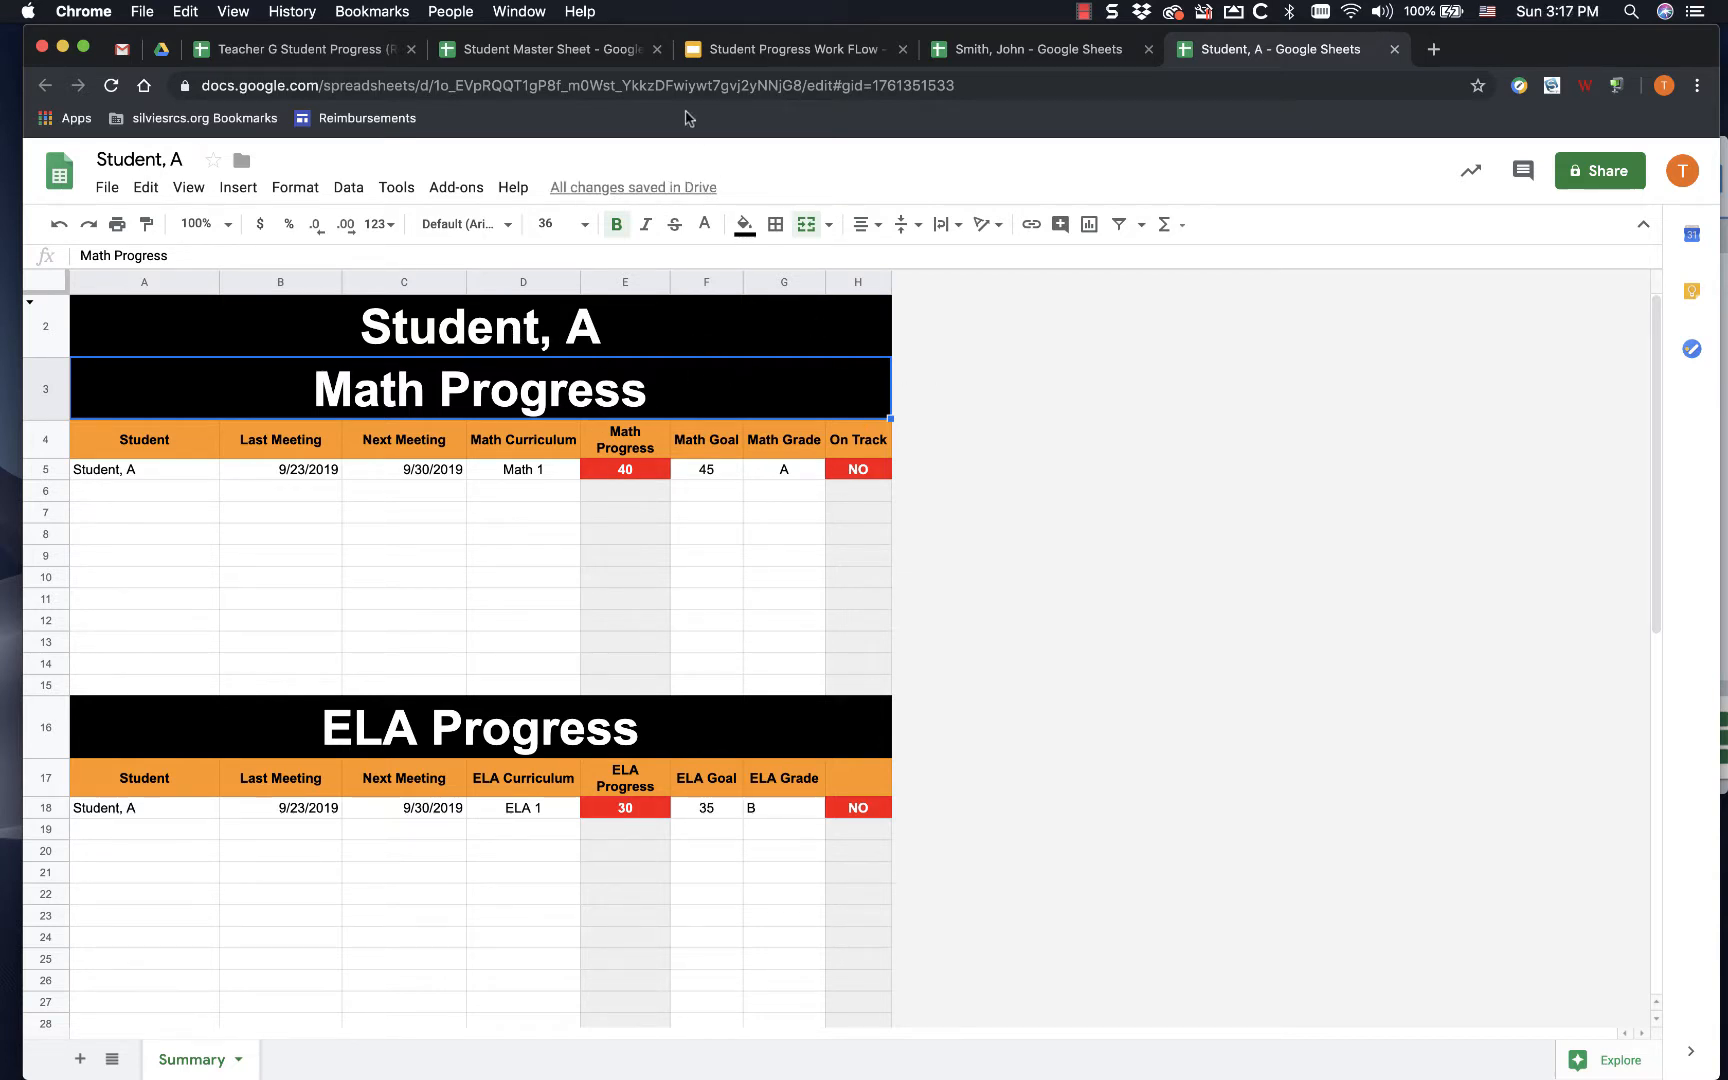
- Examine the Admin Master aggregate sheet: teacher headings, sheet URLs, the sorted importrange formula in A4 and the imported progress columns
left_click(799, 56)
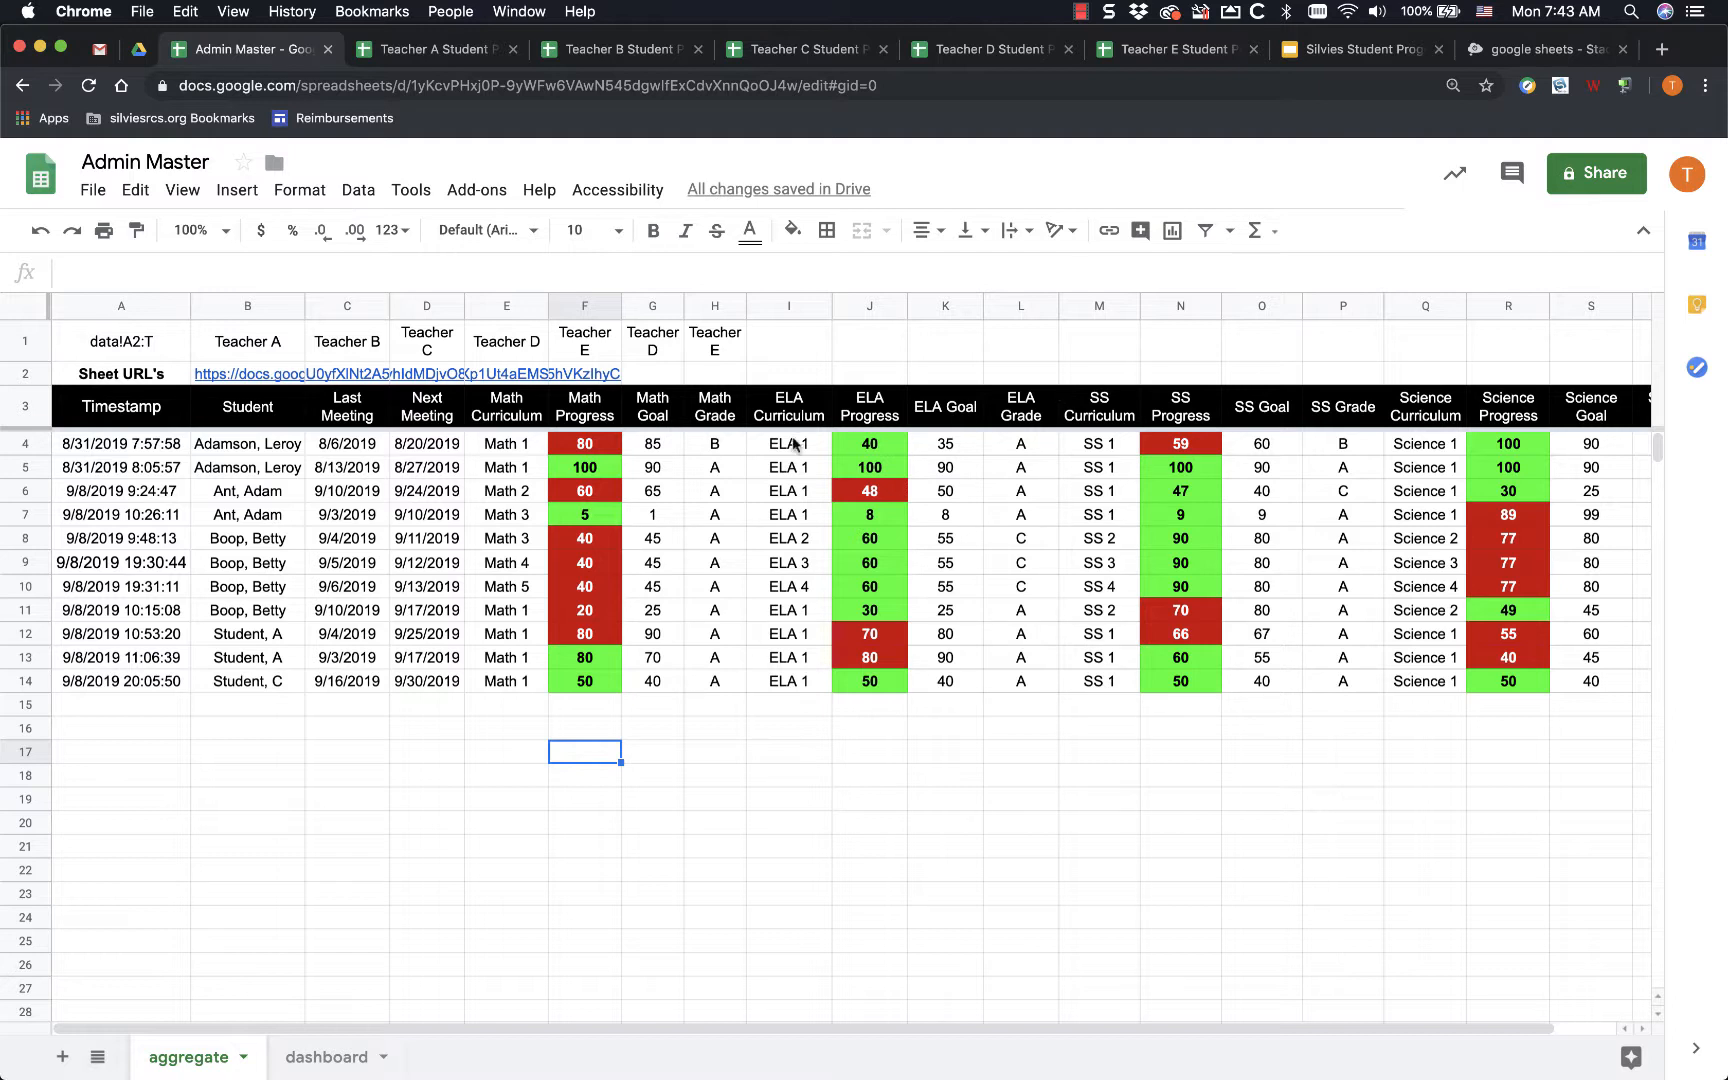
left_click(263, 347)
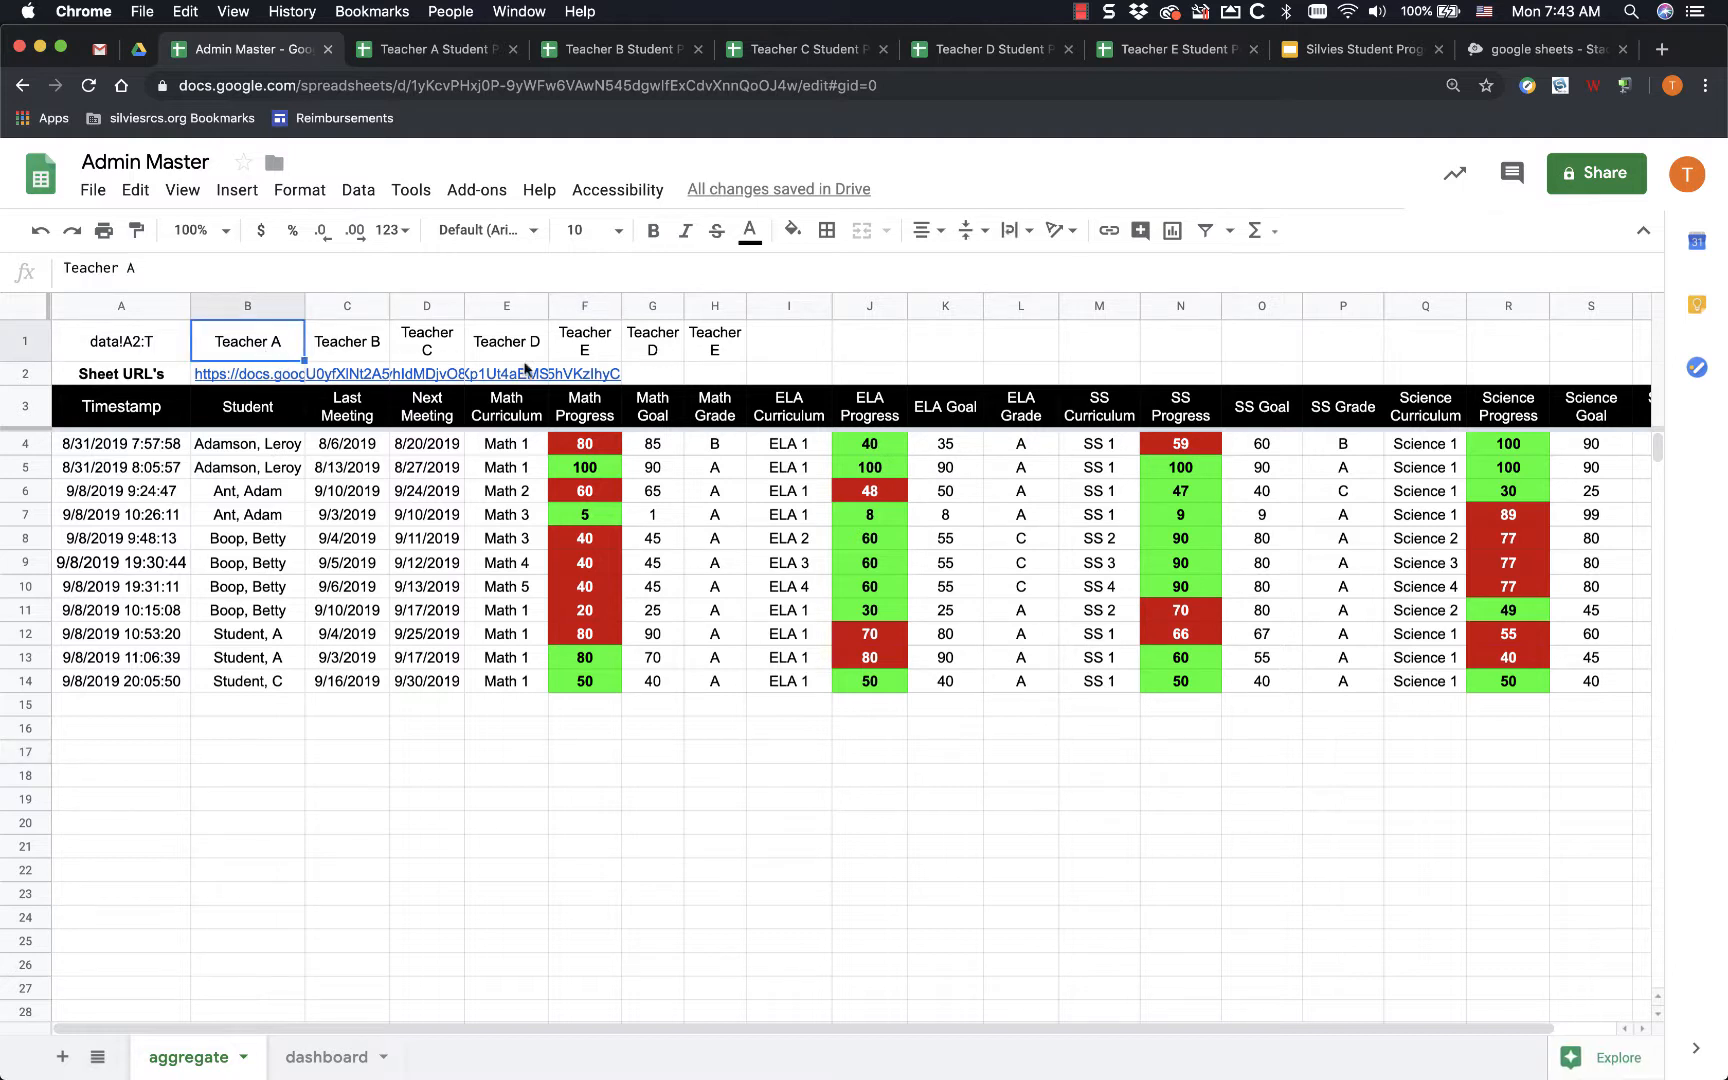
left_click(253, 379)
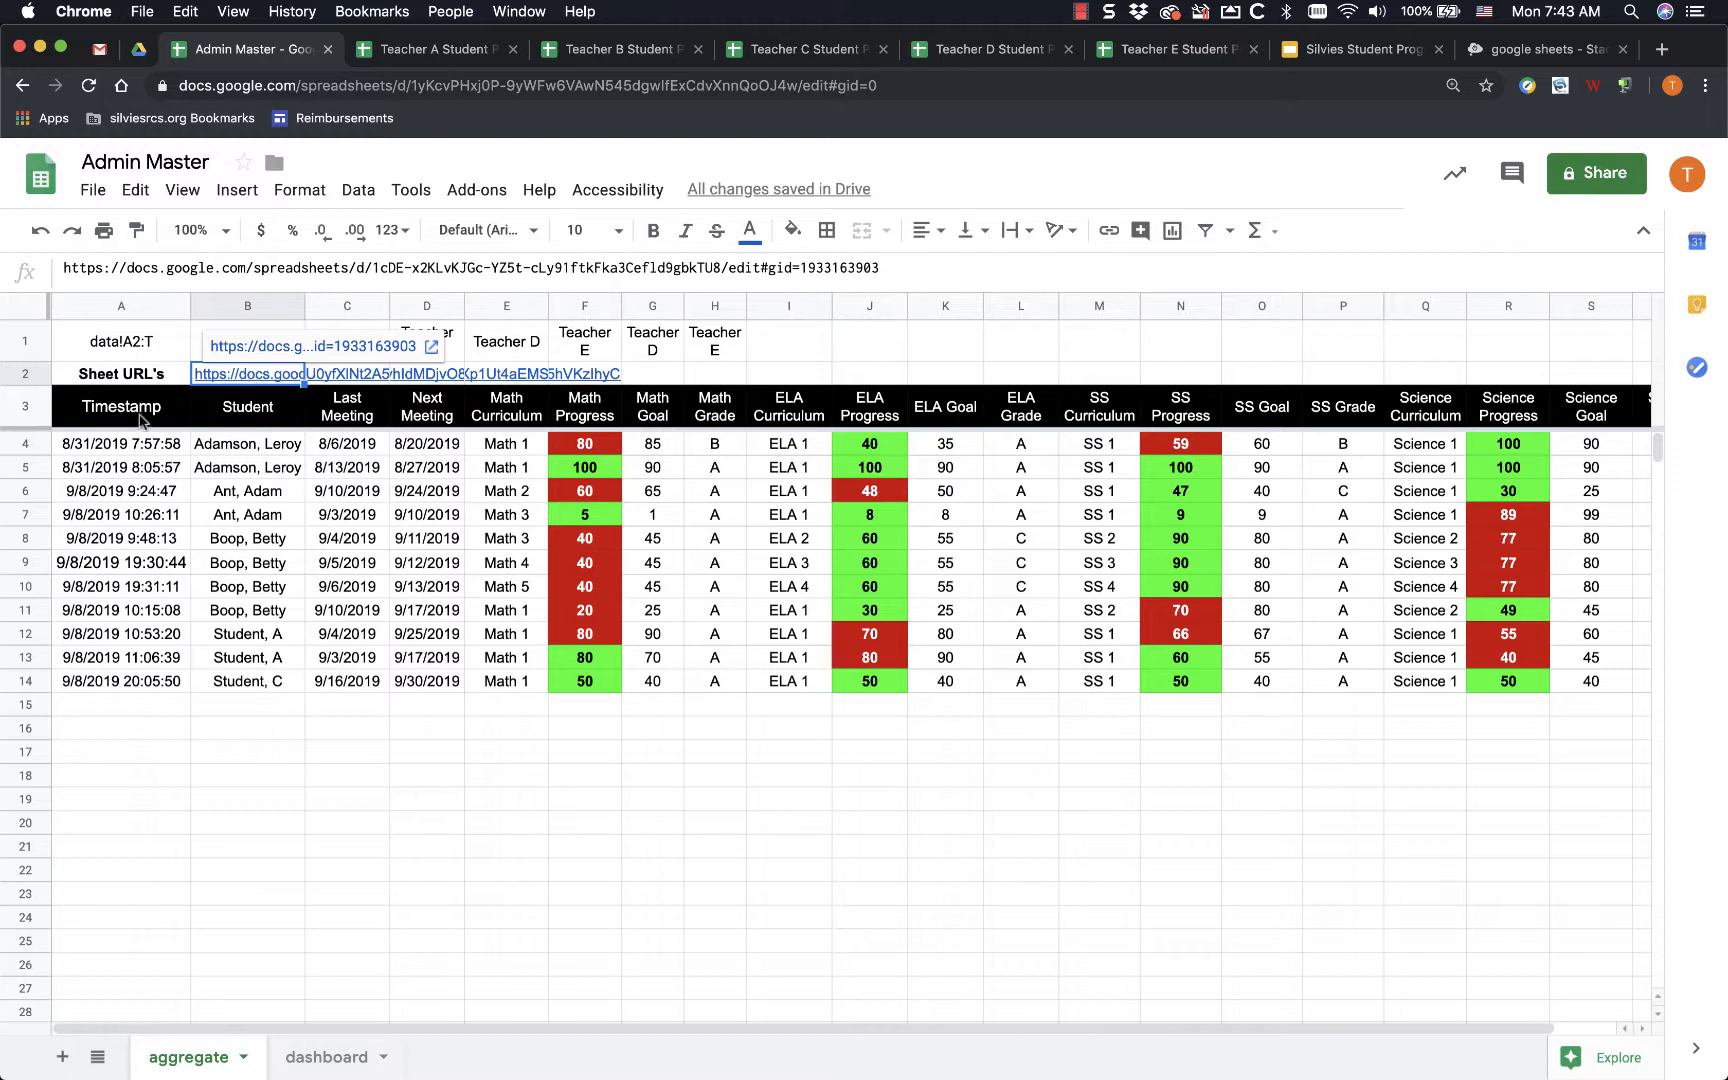
left_click(114, 450)
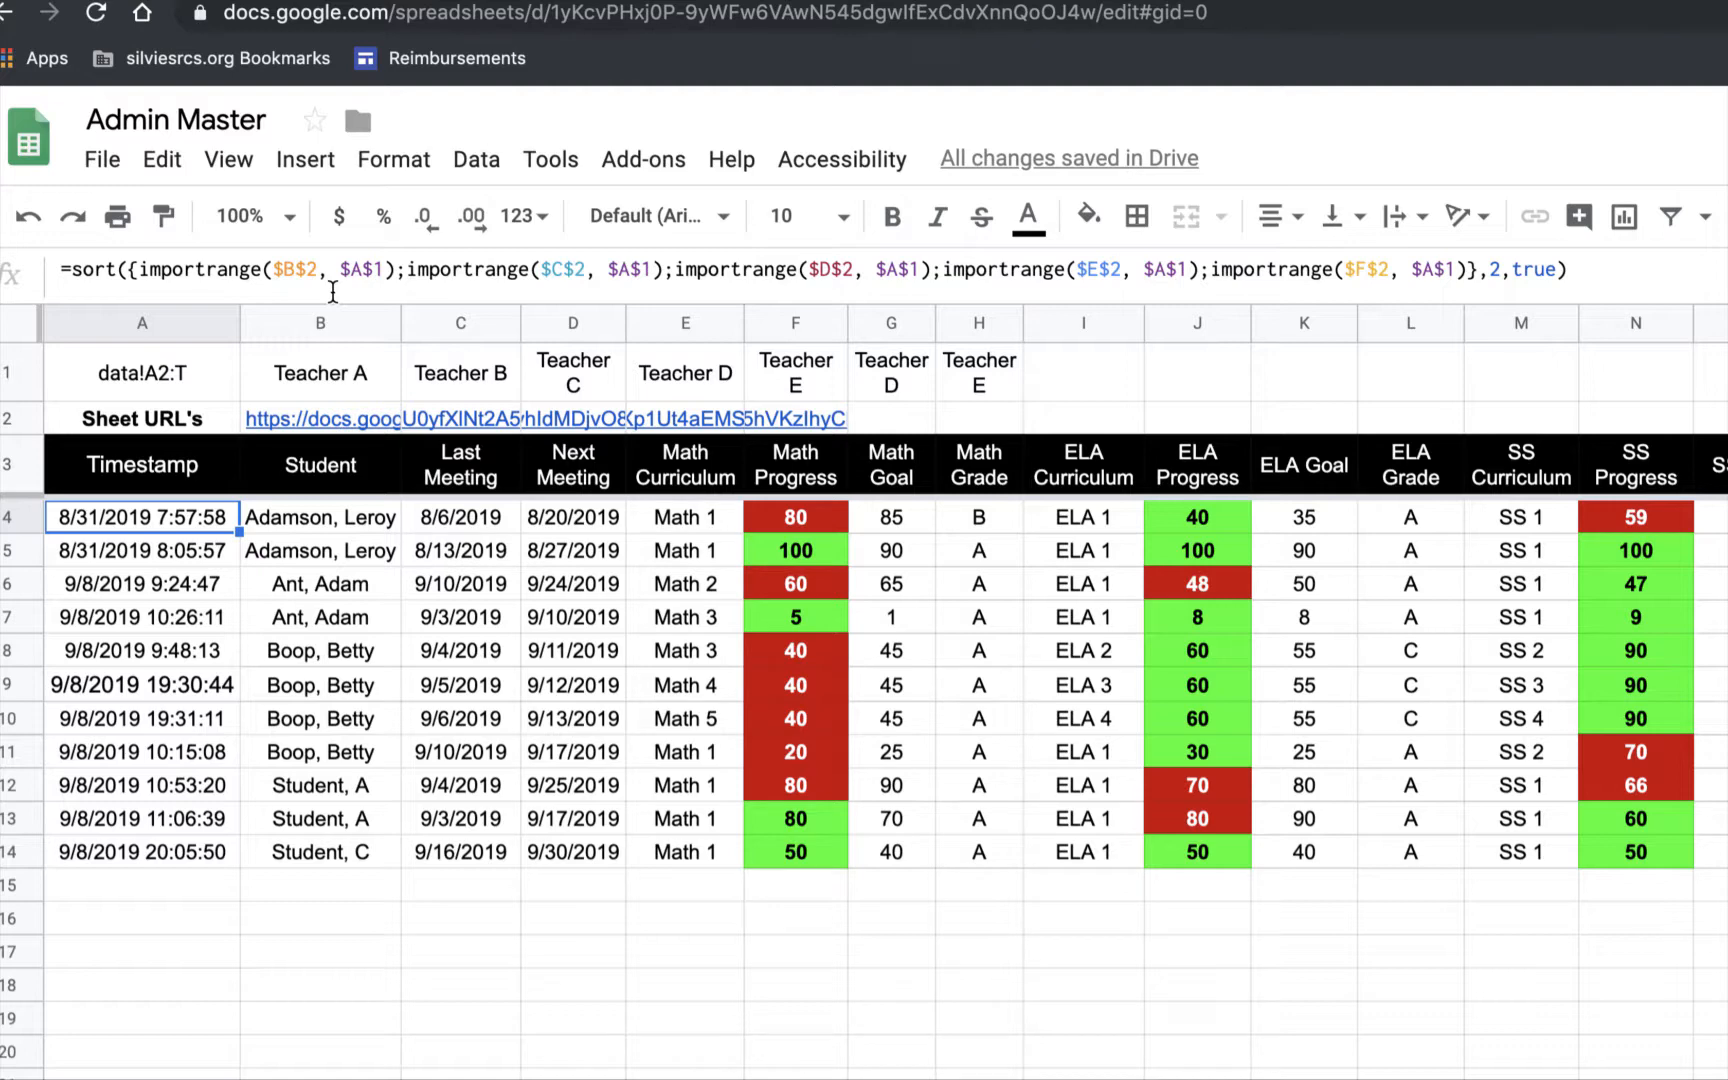
mouse_move(325, 427)
mouse_move(478, 426)
mouse_move(645, 420)
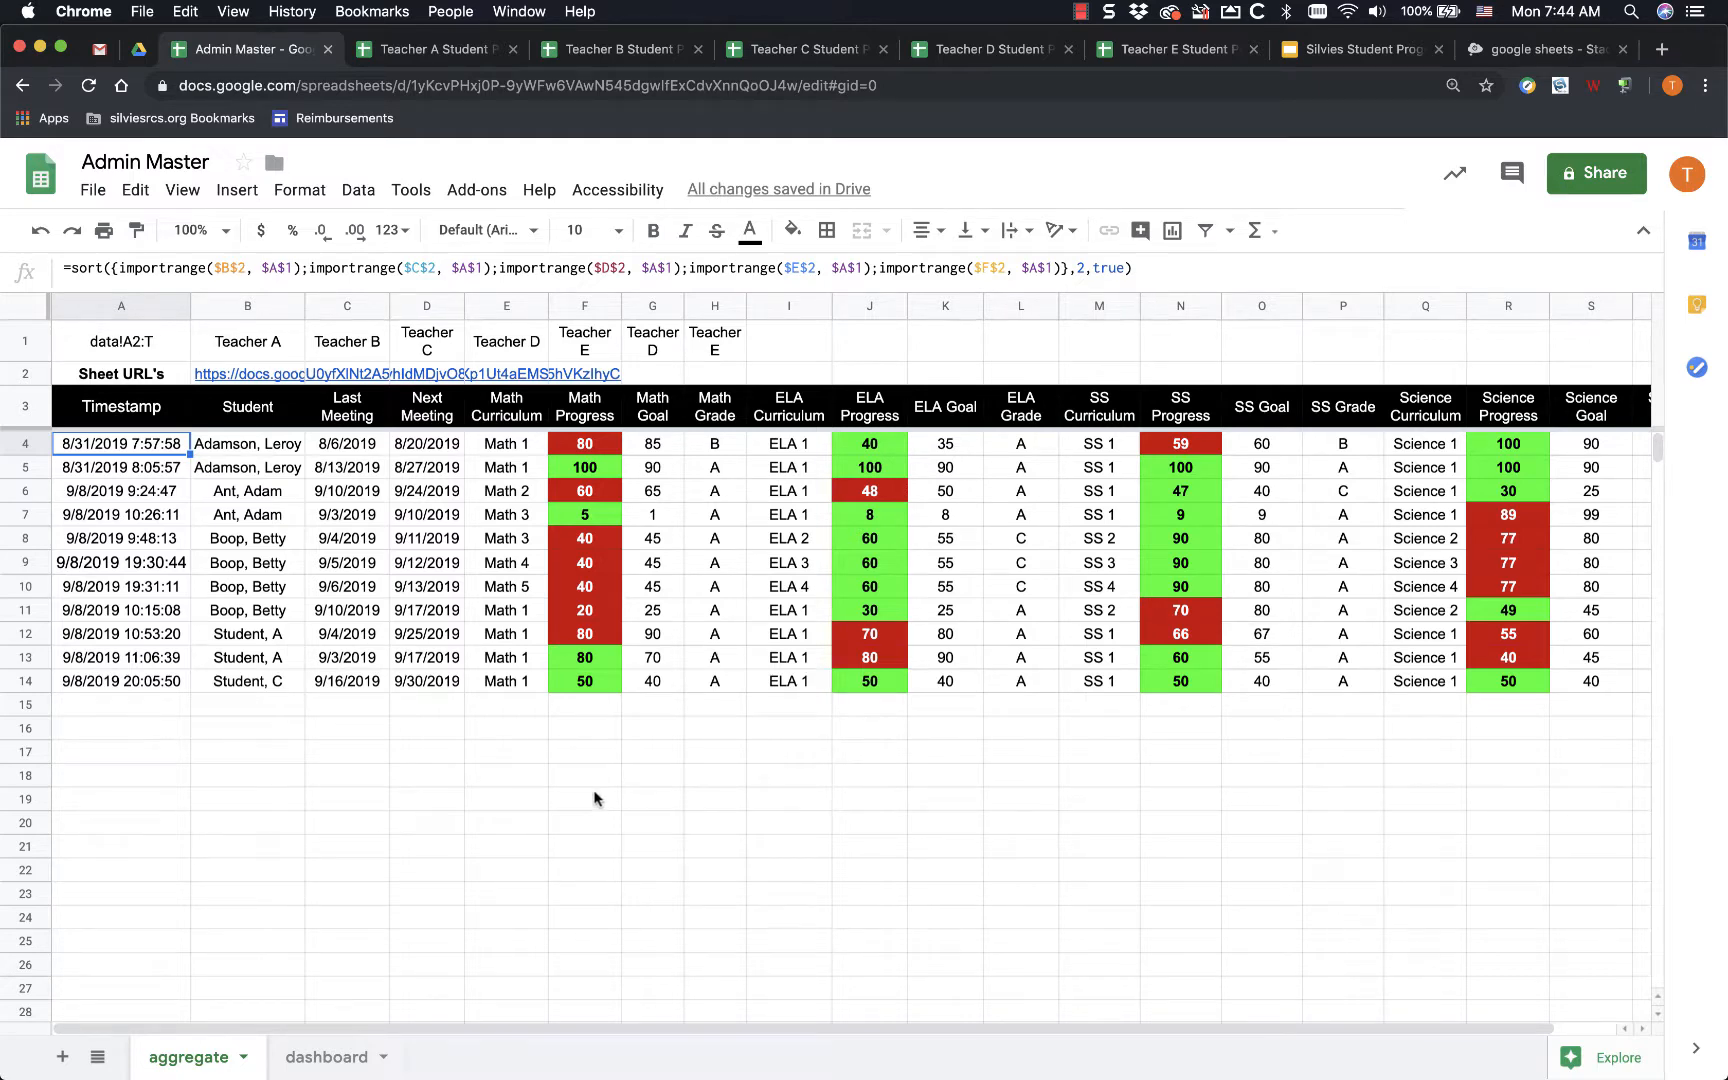
scroll(594, 797, "right", 2)
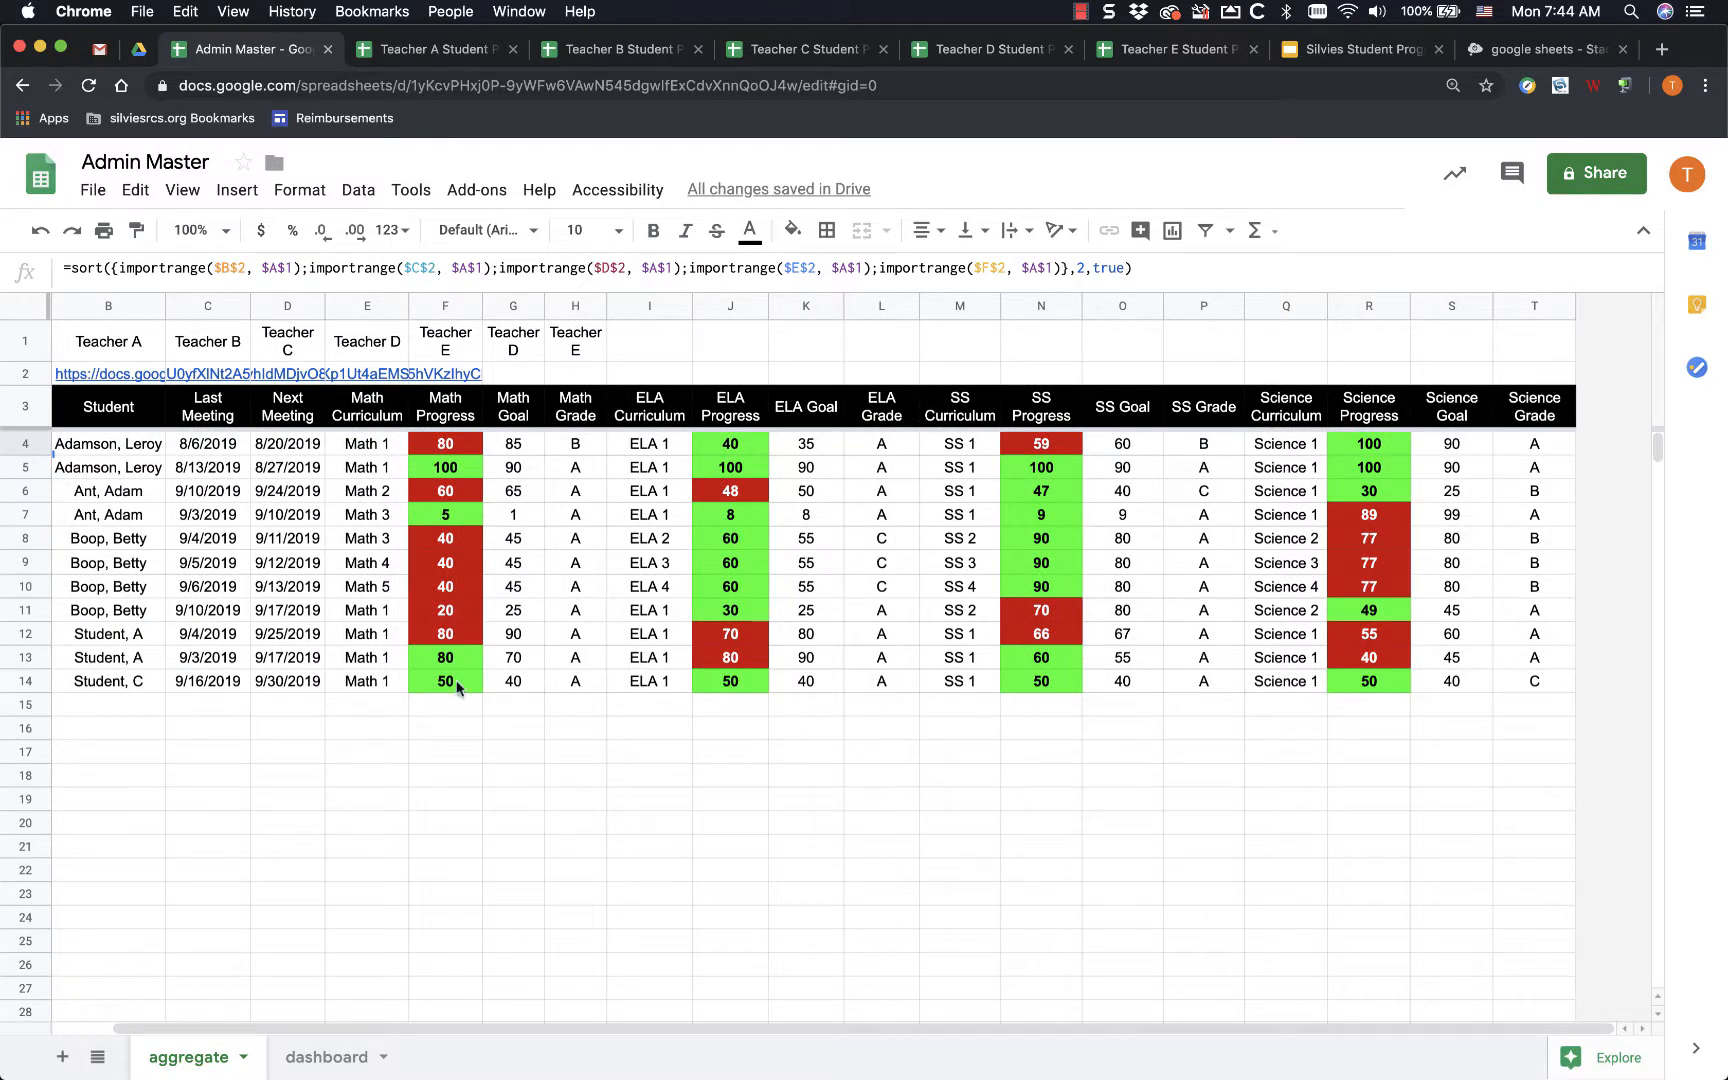
scroll(795, 780, "left", 2)
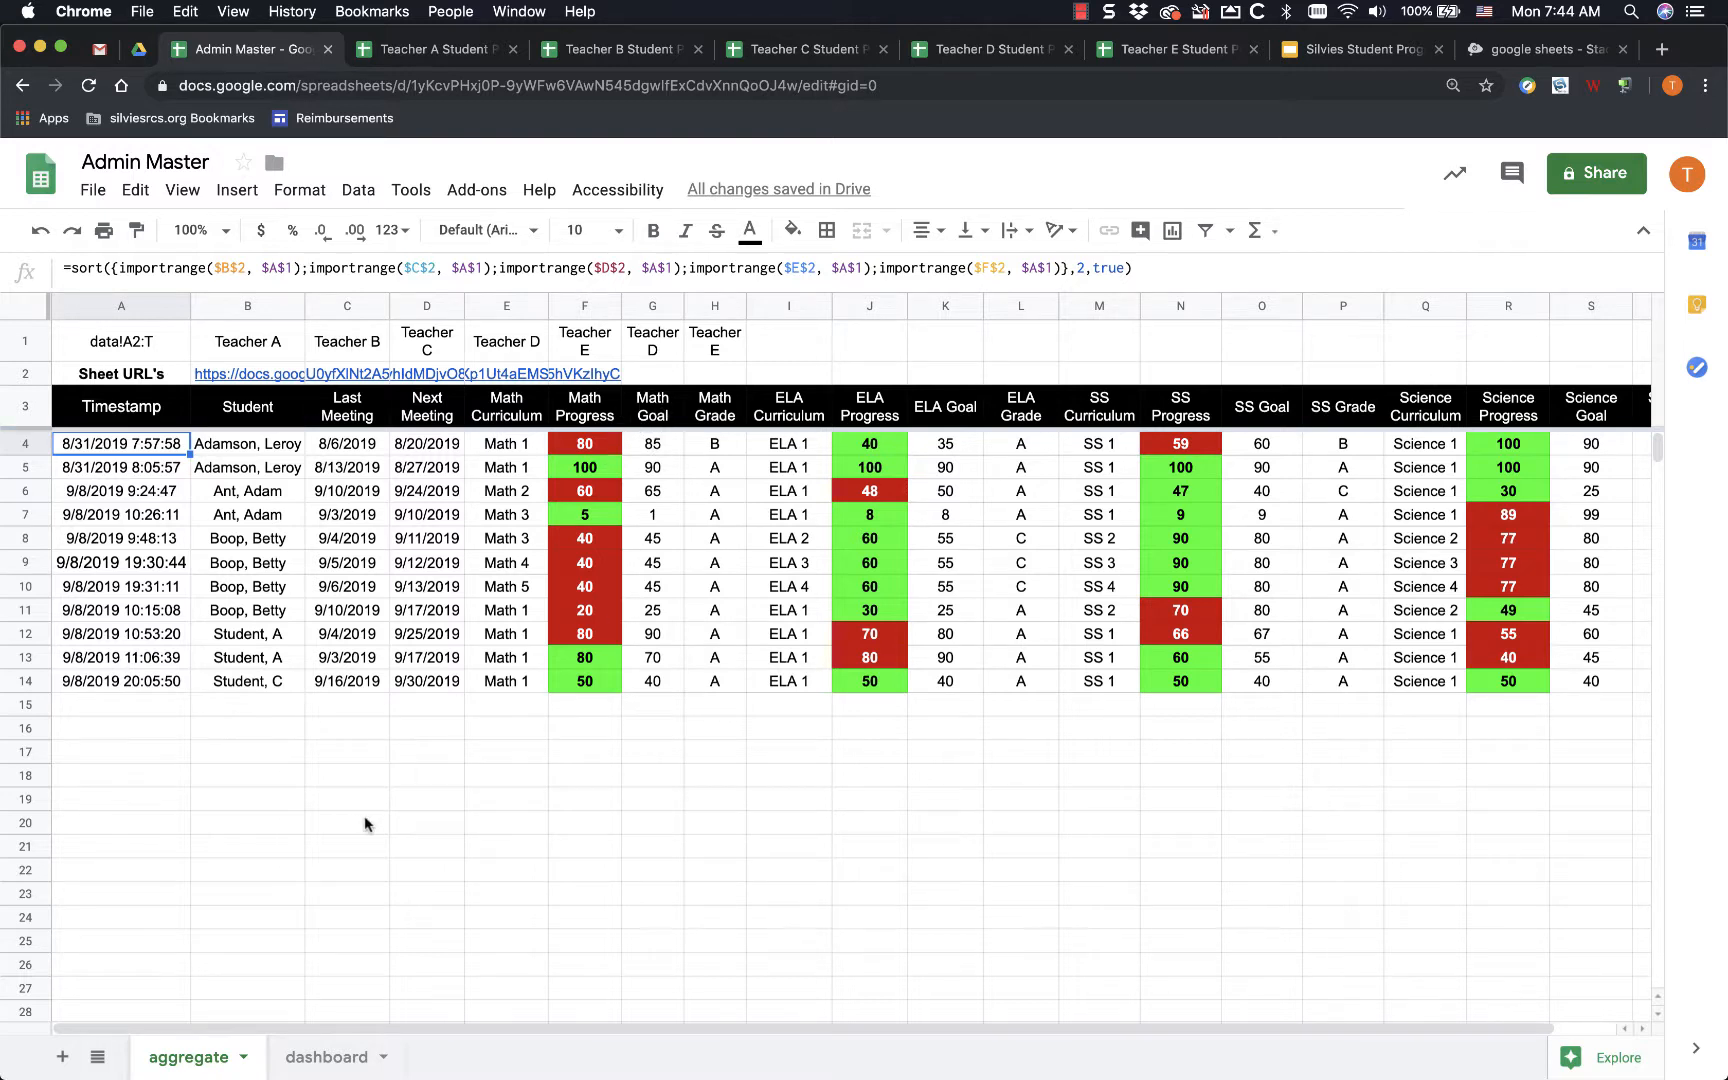
- Show the second listed student's progress on the Admin Master dashboard and compare it with the aggregate sheet
left_click(323, 1058)
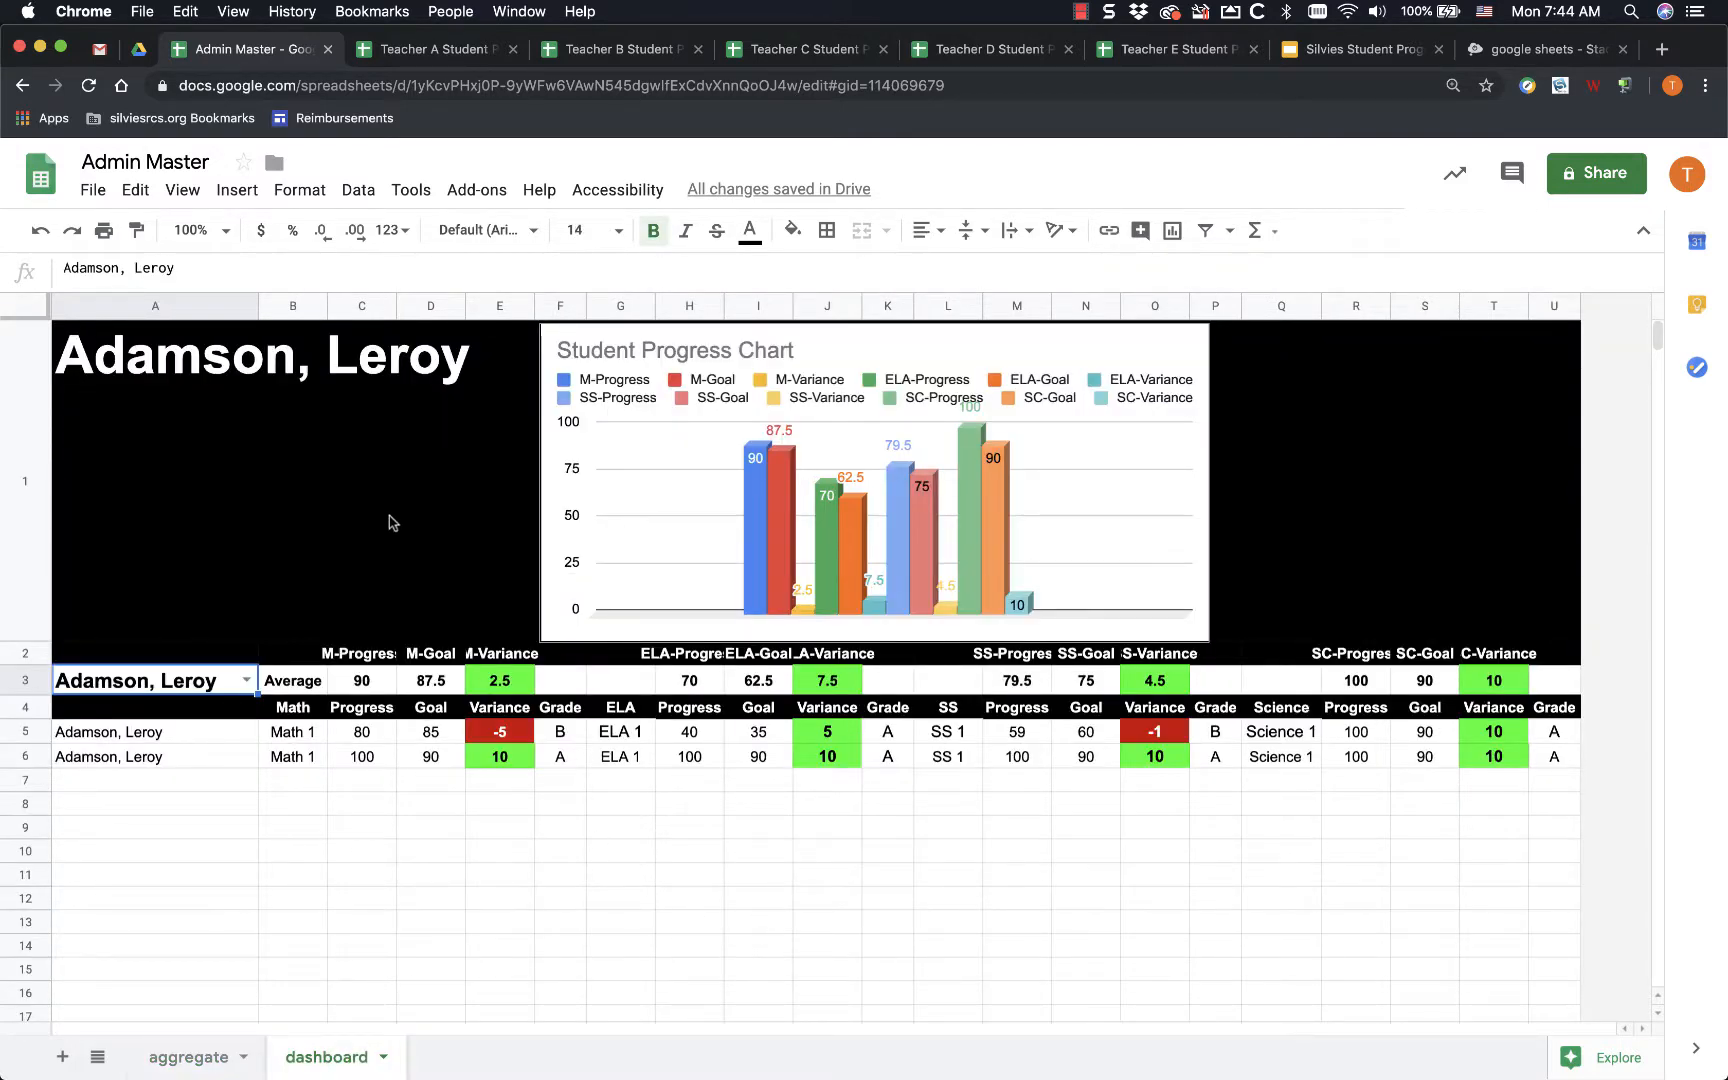
left_click(247, 682)
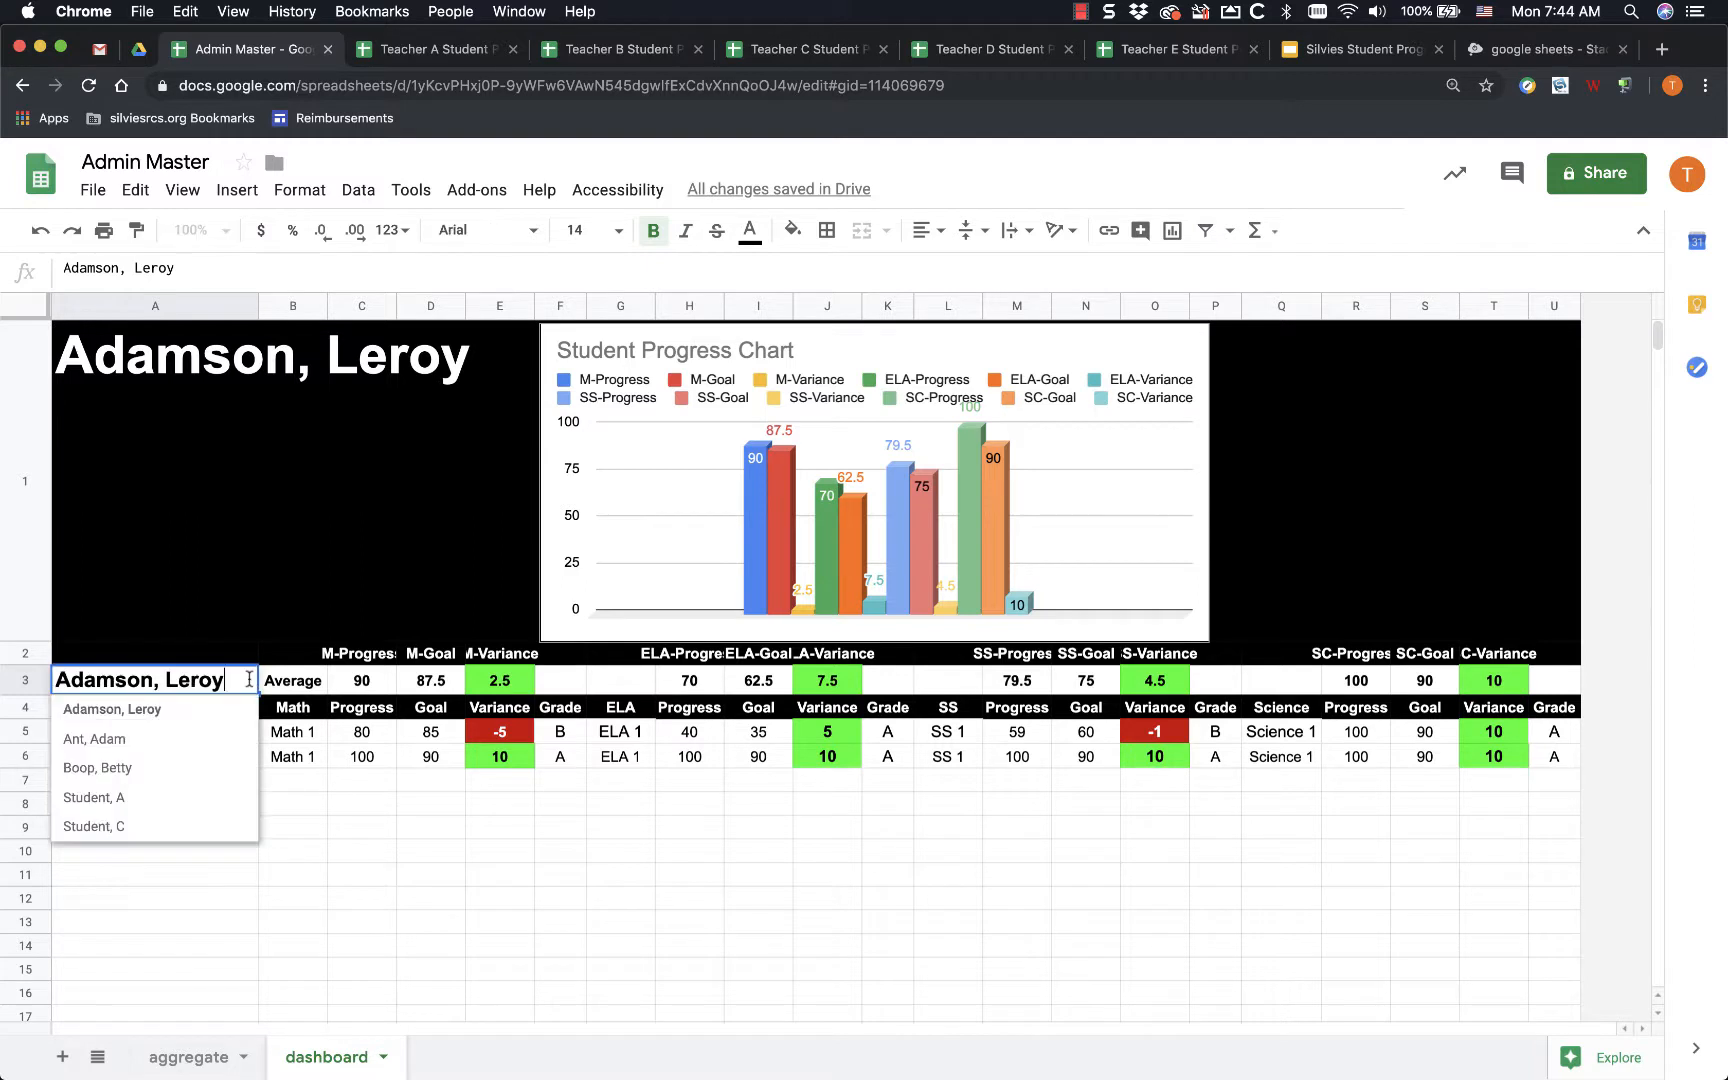
left_click(130, 750)
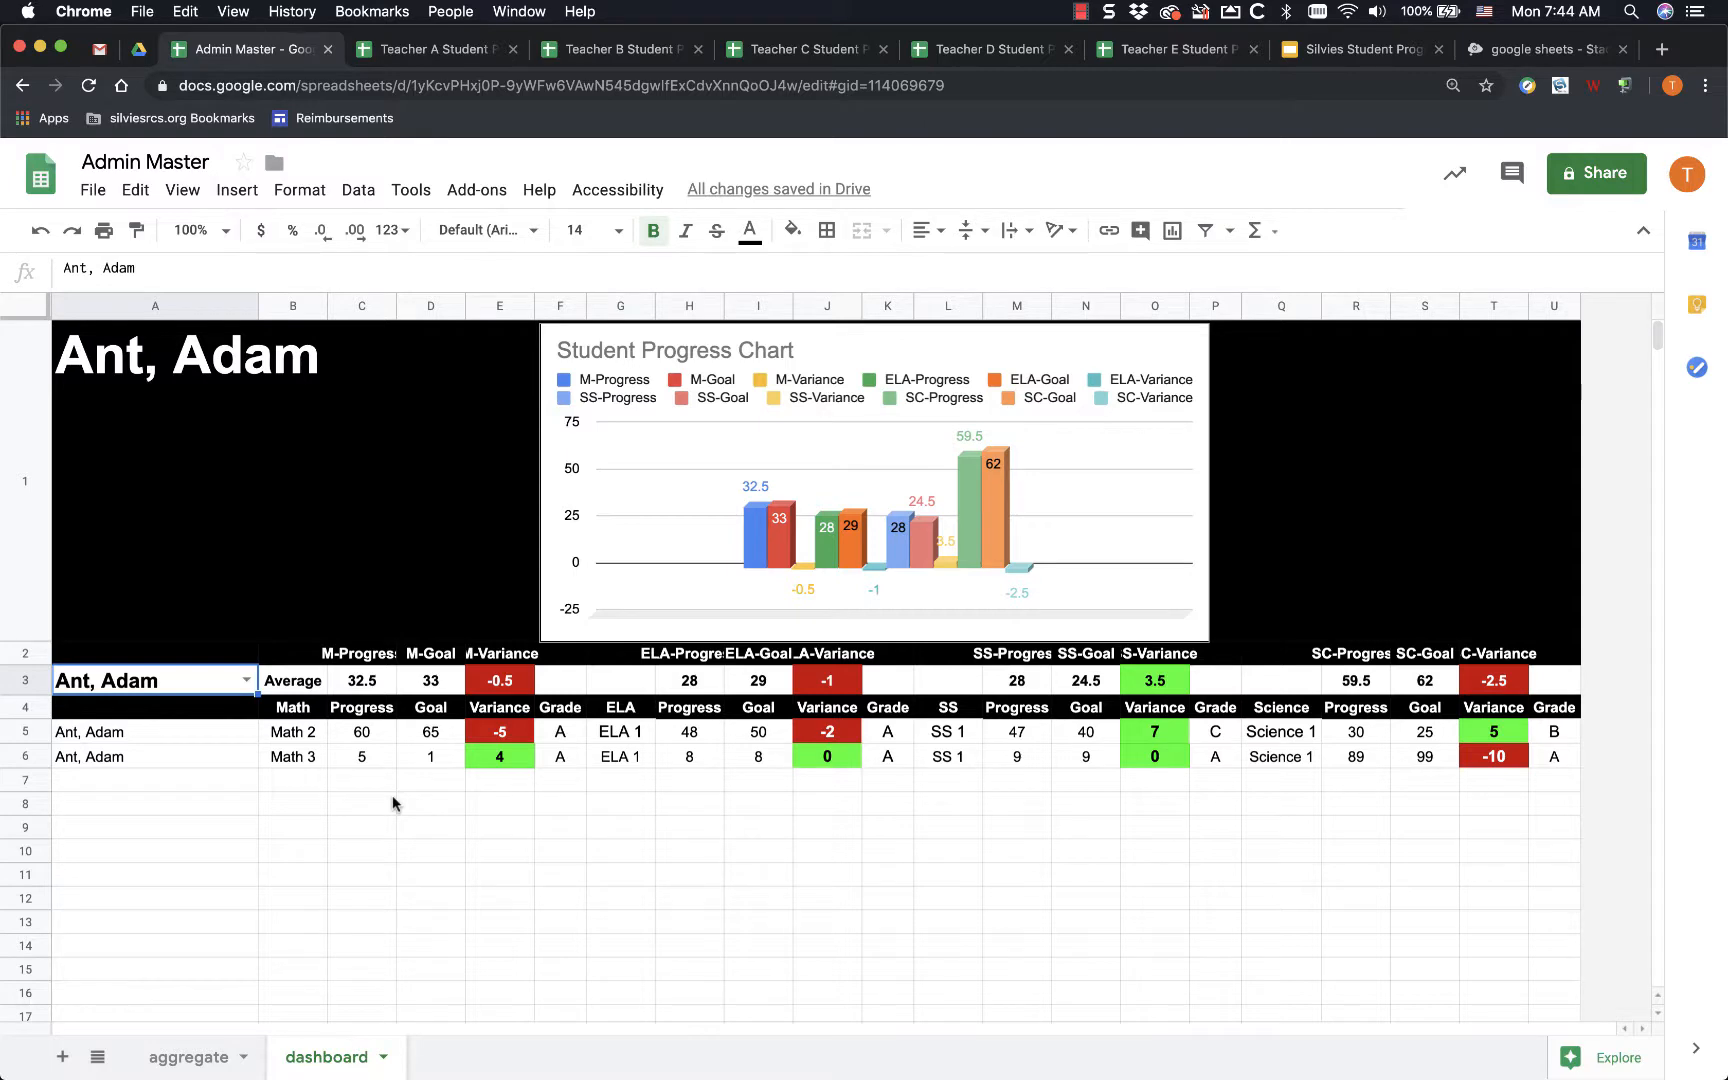
left_click(196, 1060)
left_click(336, 1060)
- Show Student, C on the dashboard, return it to the first listed student, and review the aggregate sheet again
left_click(245, 681)
left_click(146, 827)
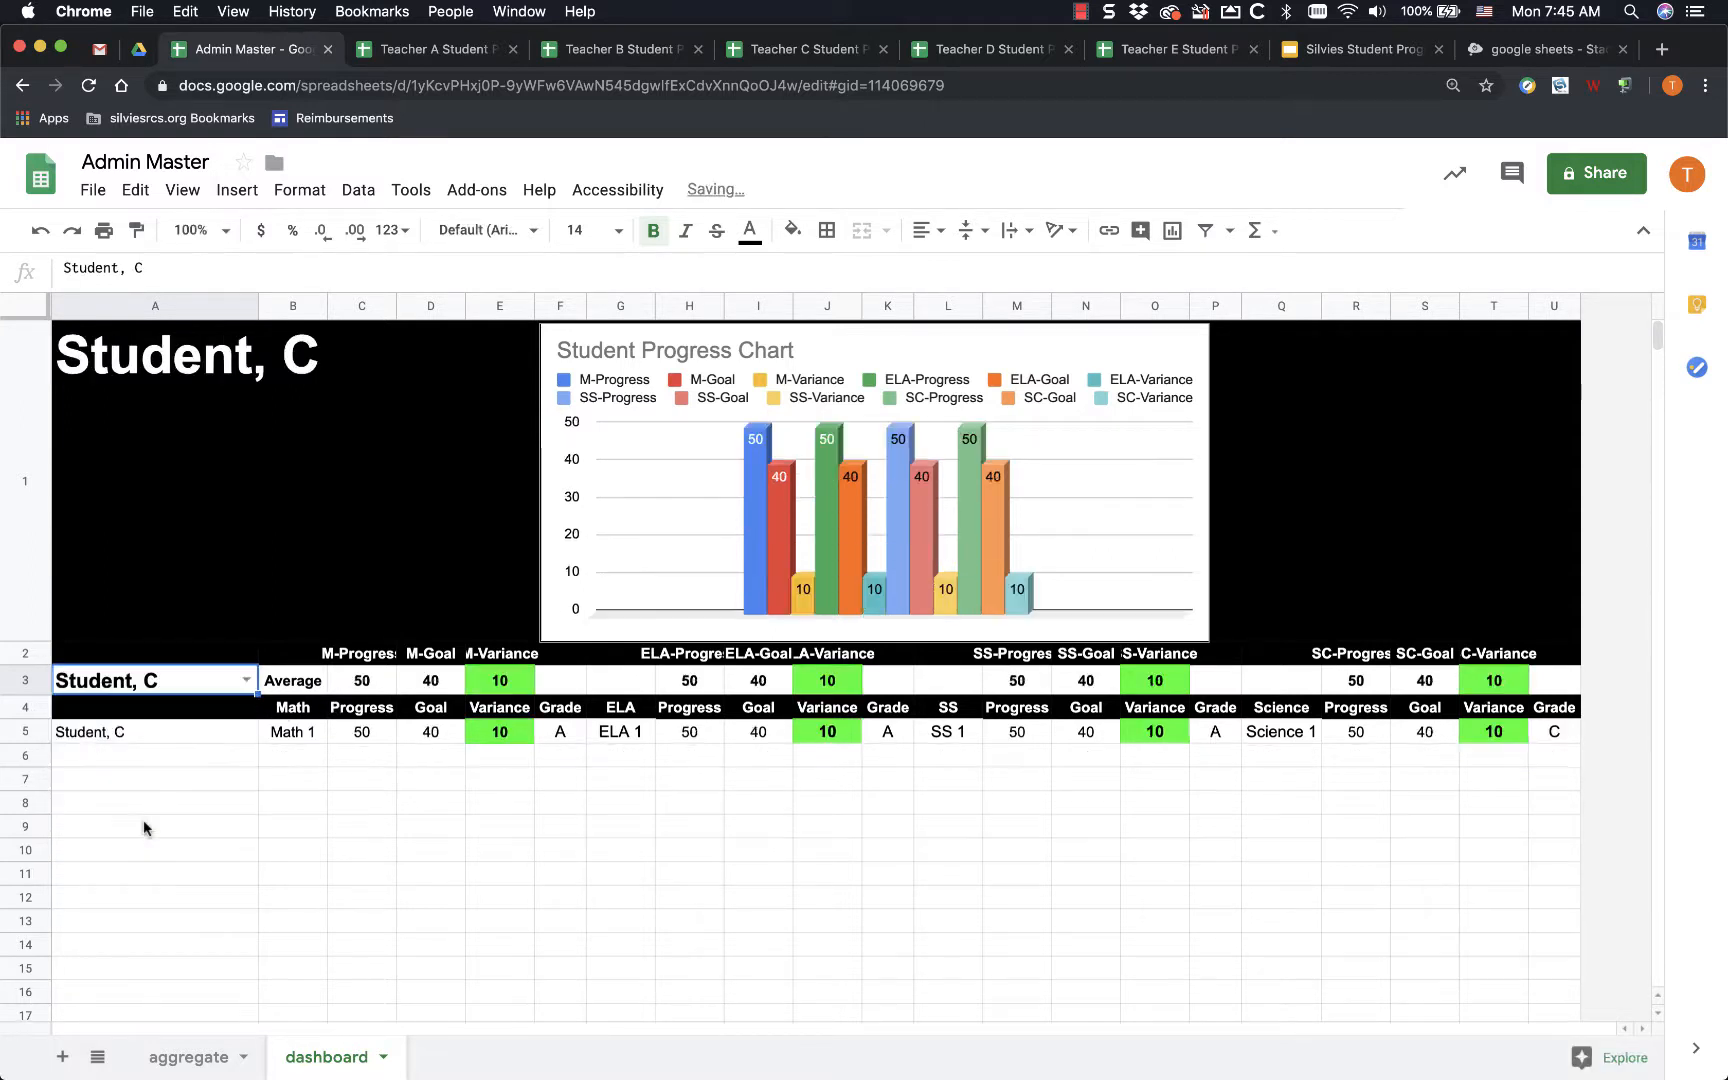
left_click(246, 681)
left_click(149, 740)
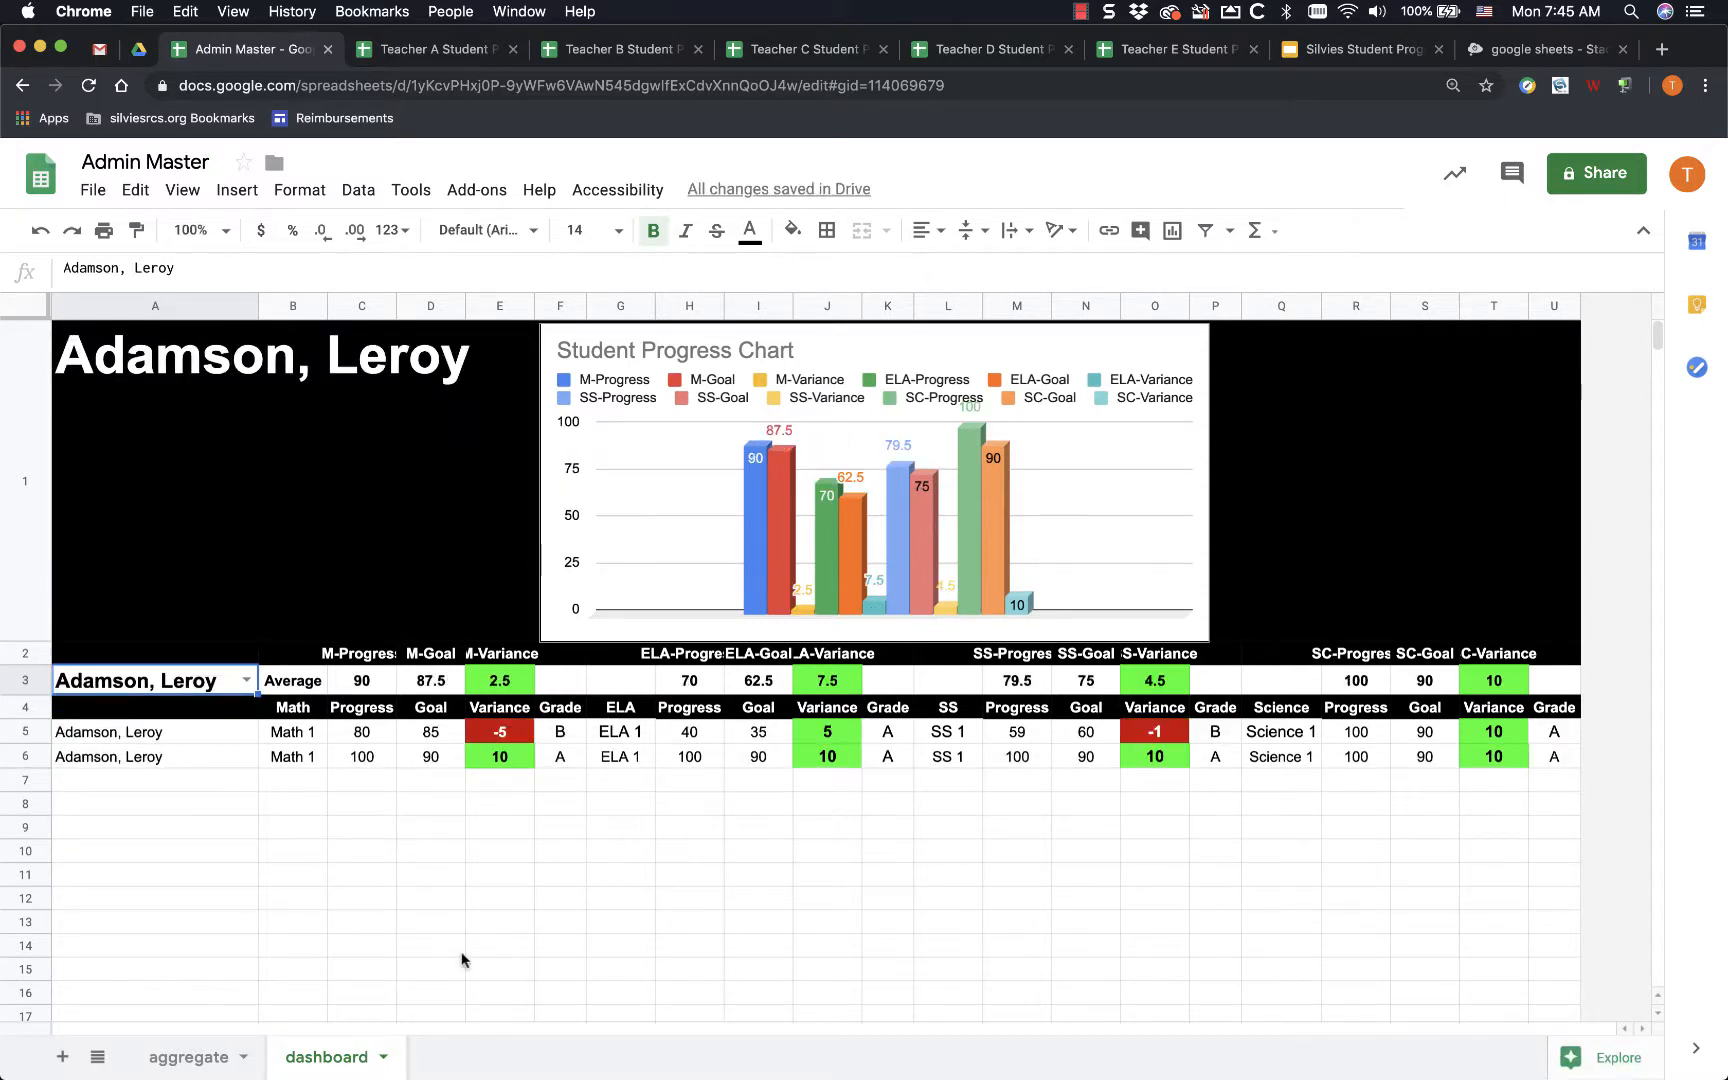
left_click(200, 1055)
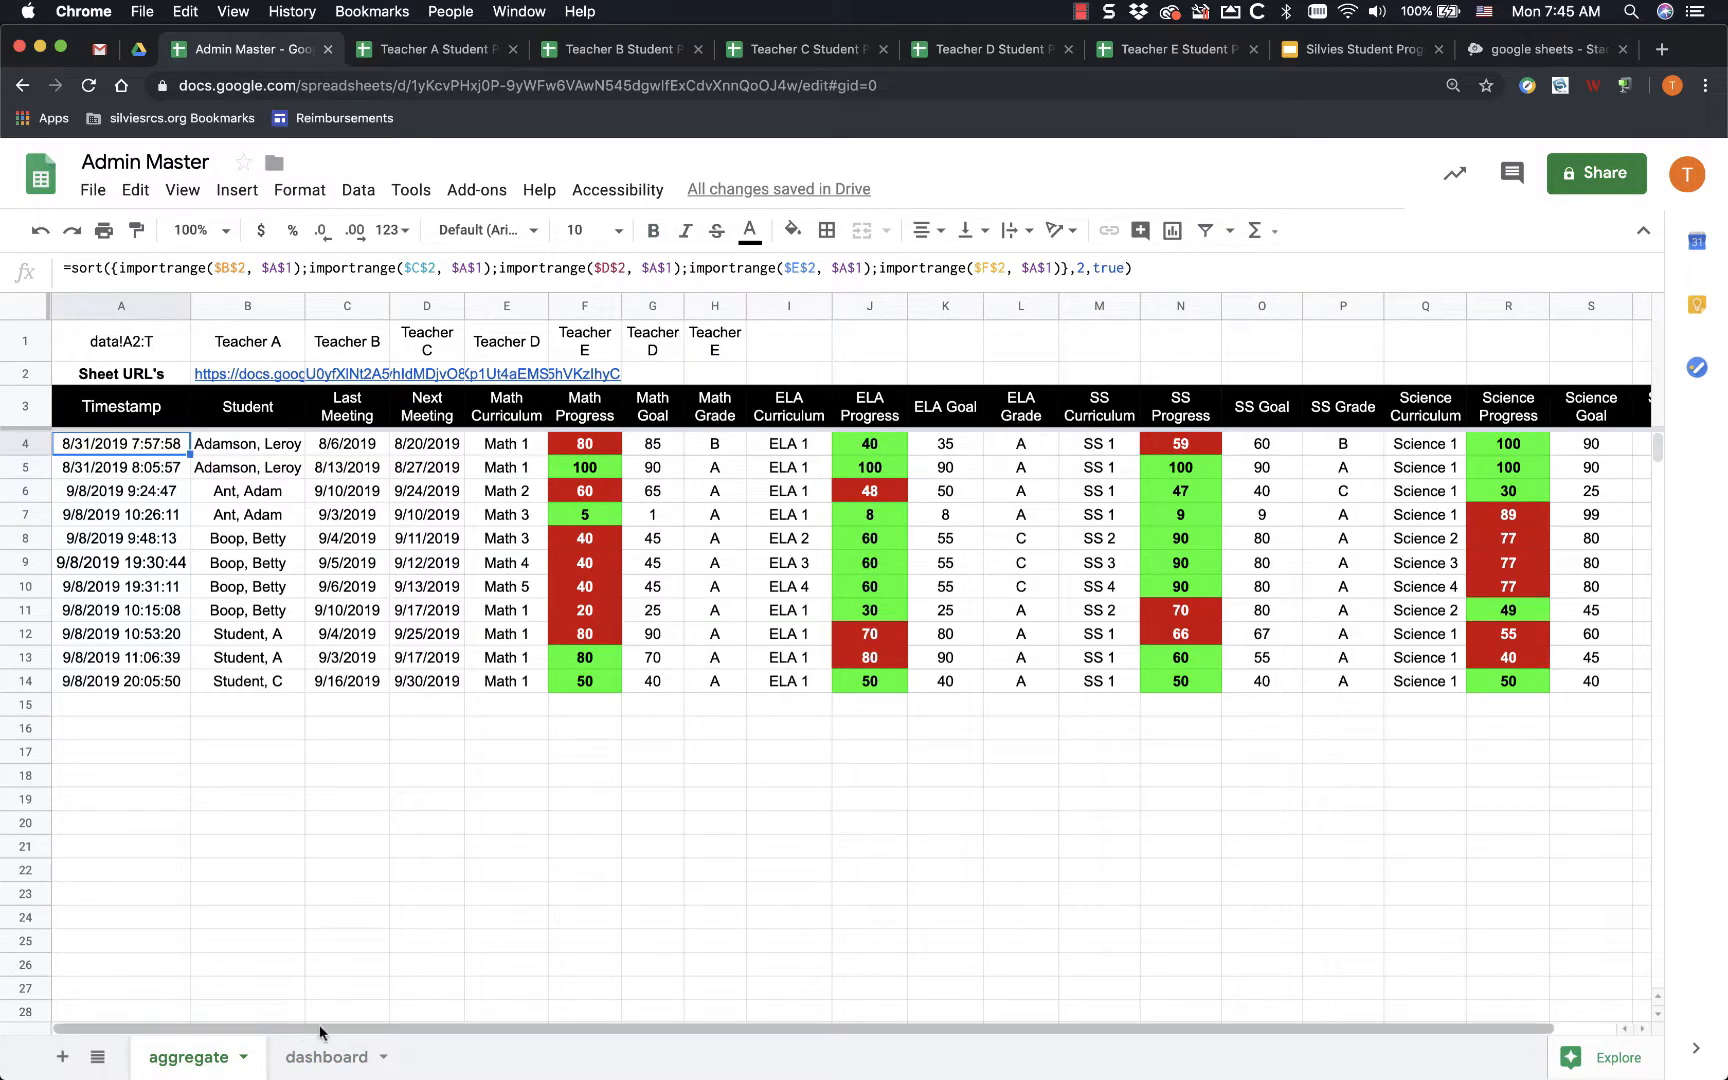
left_click(342, 1058)
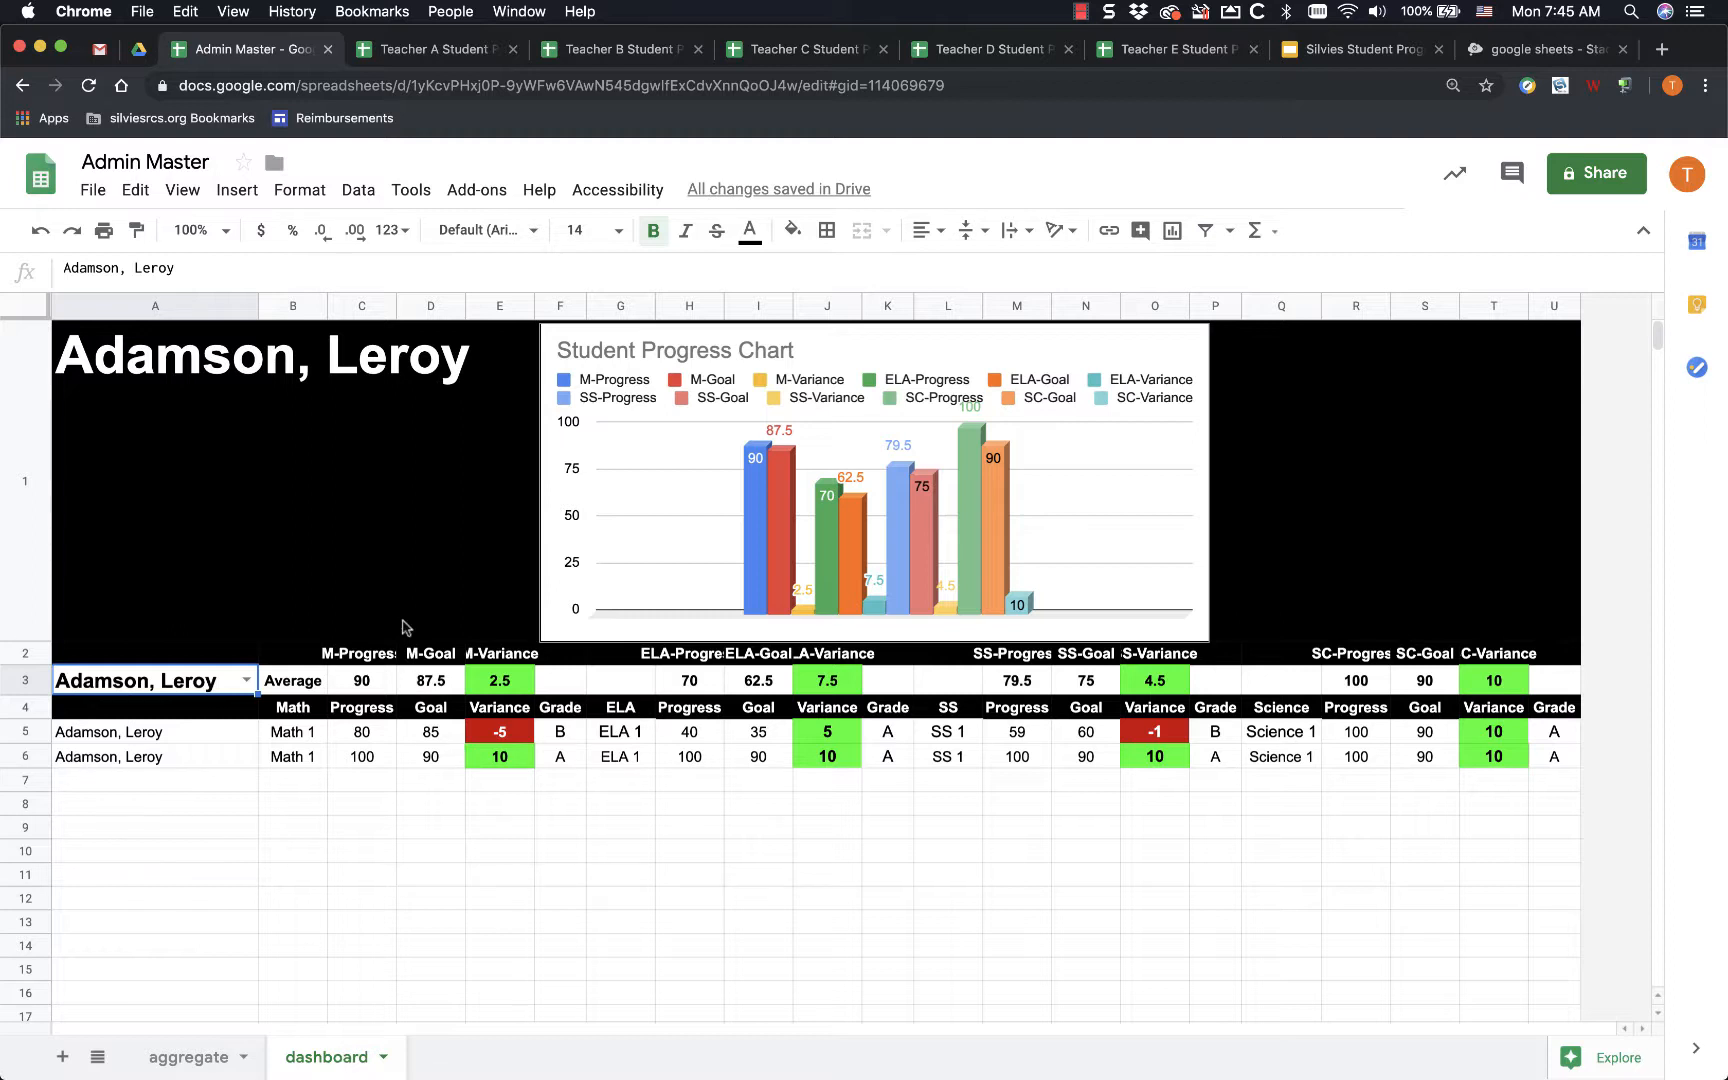
- Preview the printout of the first student's dashboard and leave the print settings without printing
left_click(92, 190)
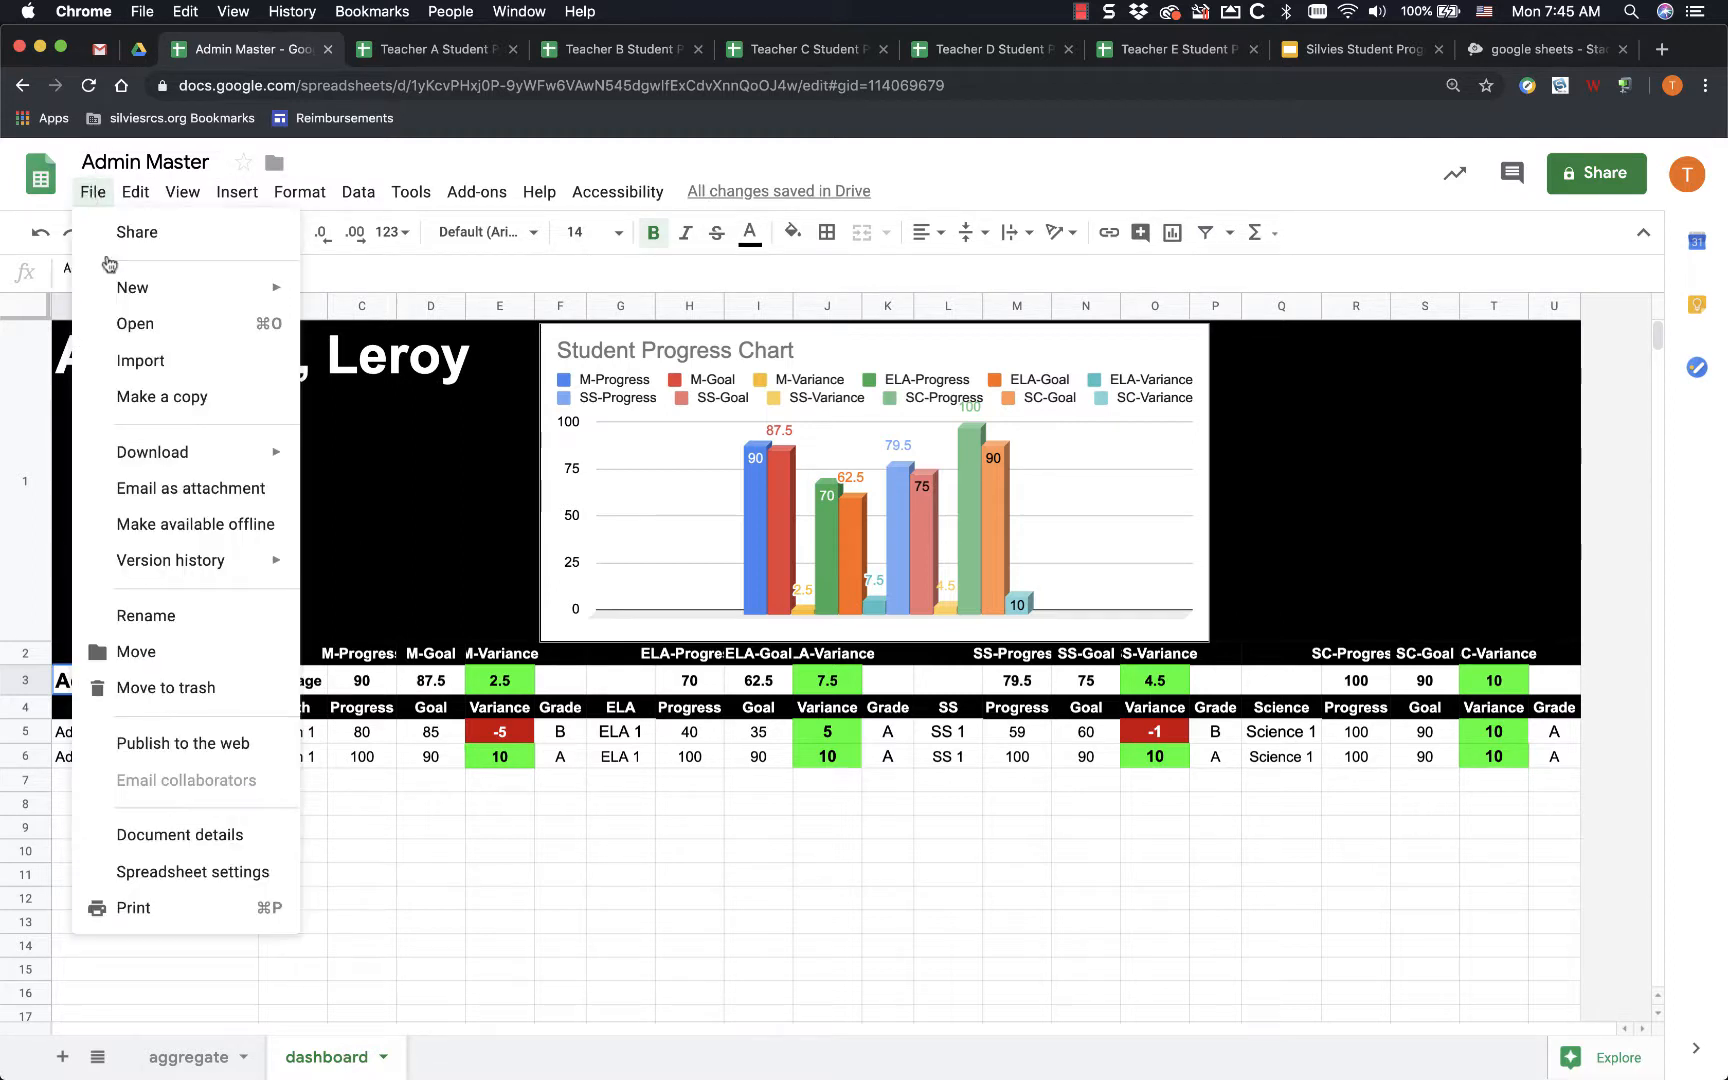
left_click(140, 907)
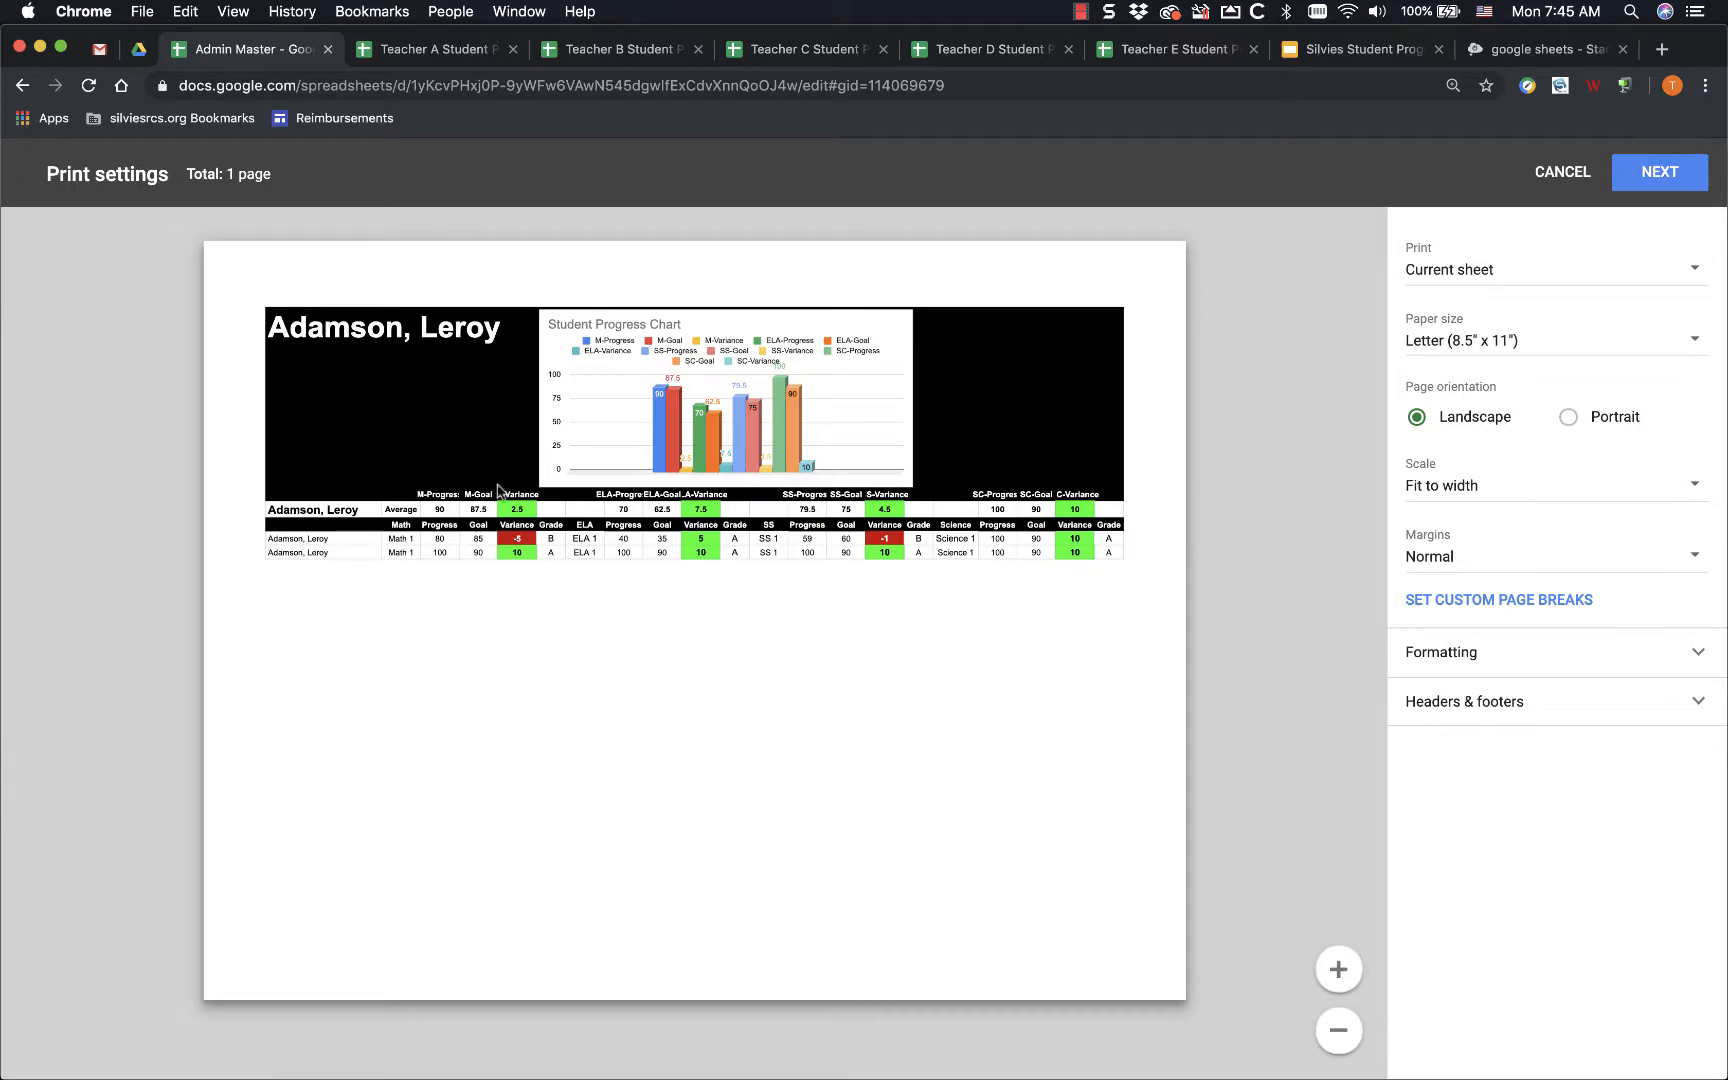
left_click(1565, 171)
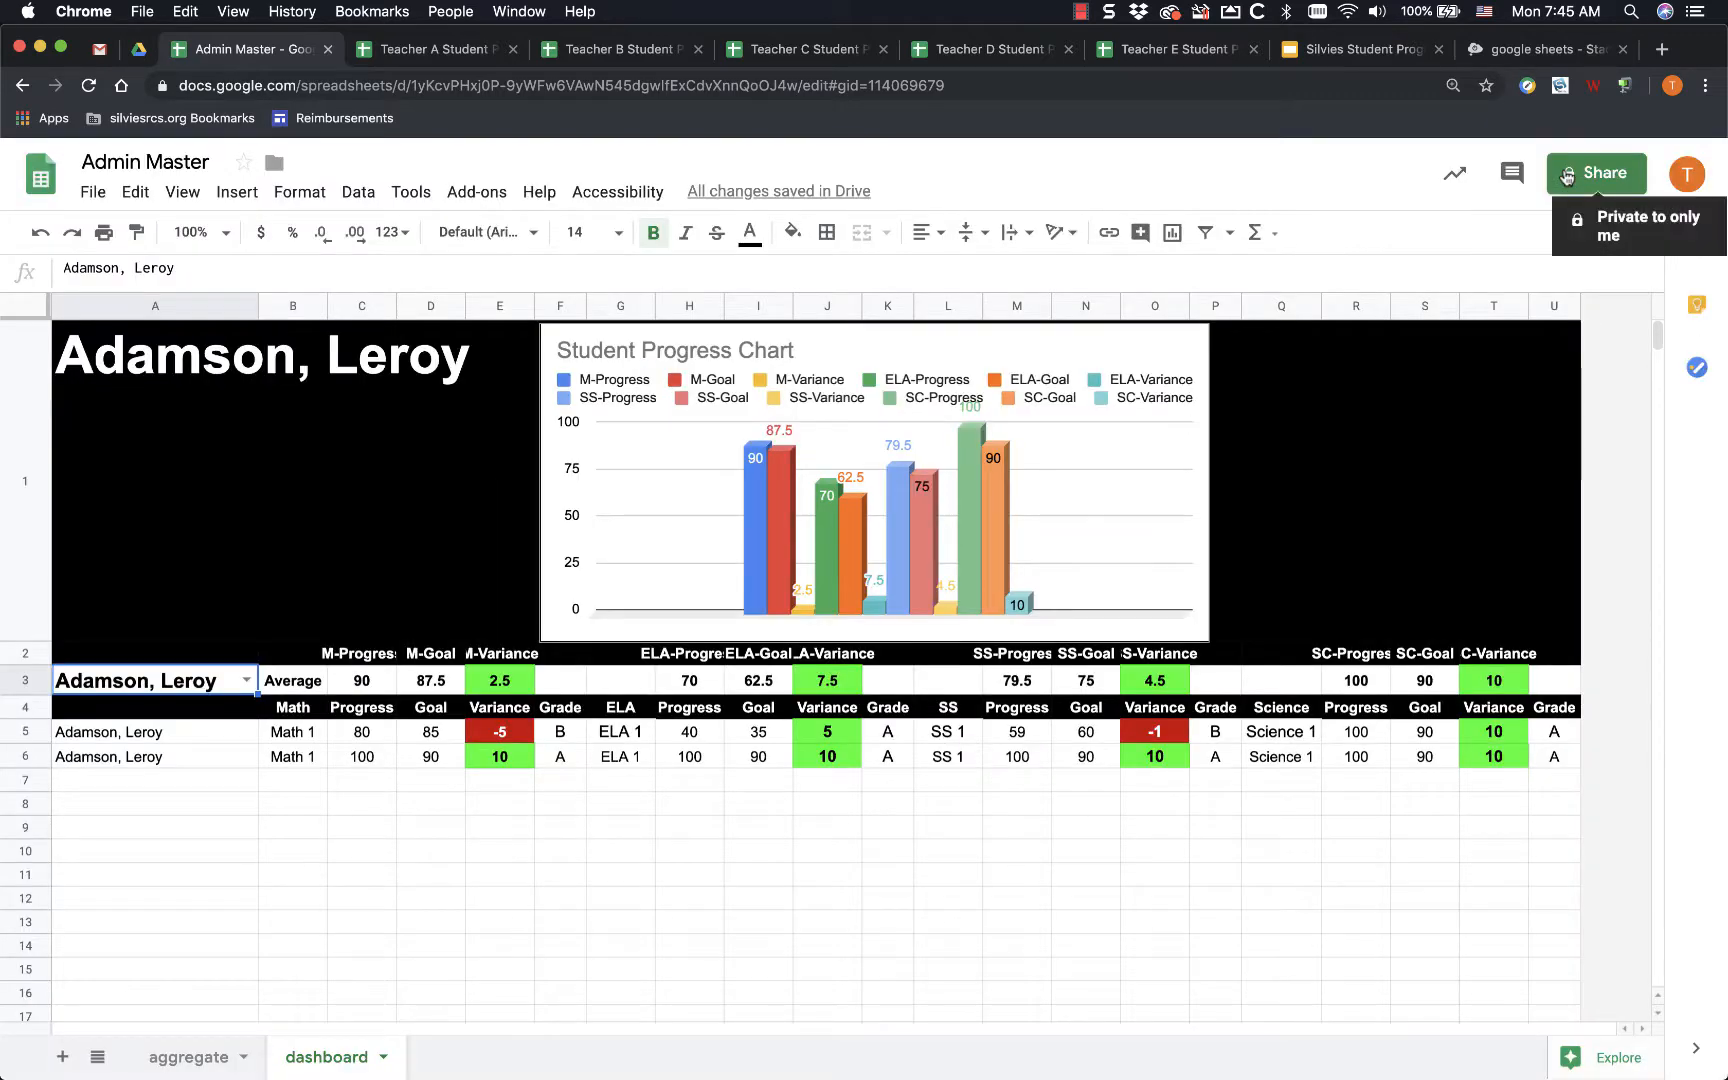